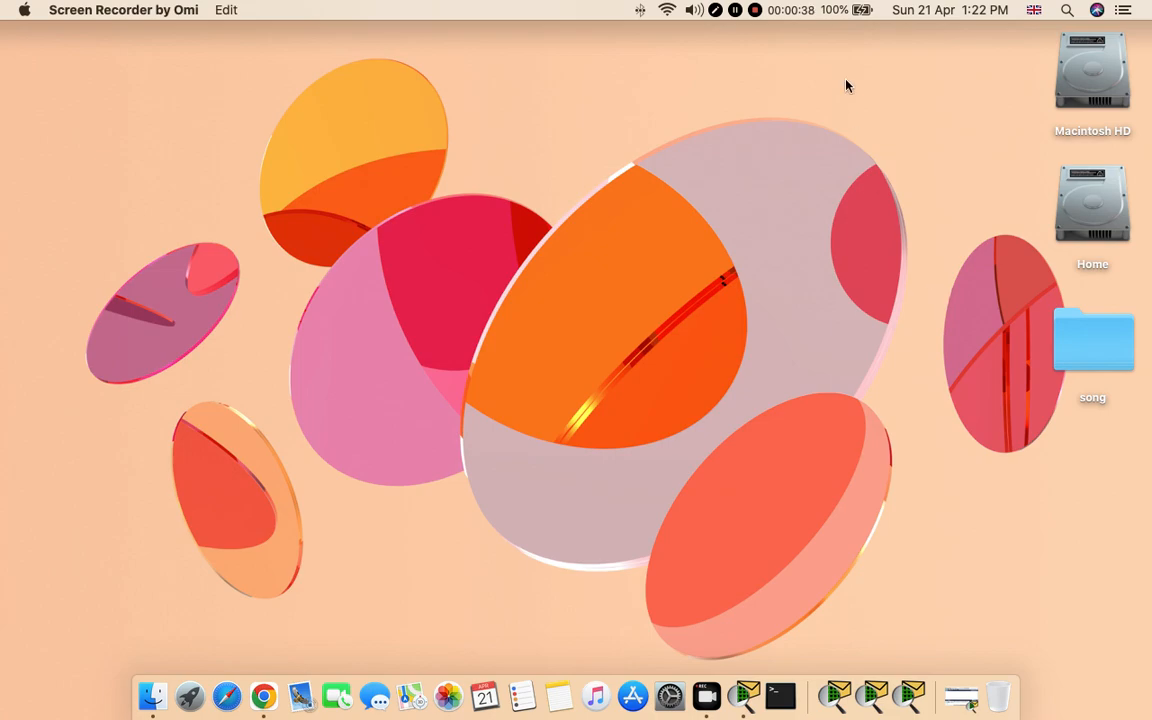
# Open Cisco Packet Tracer and expand its empty workspace window to full screen
pyautogui.click(747, 694)
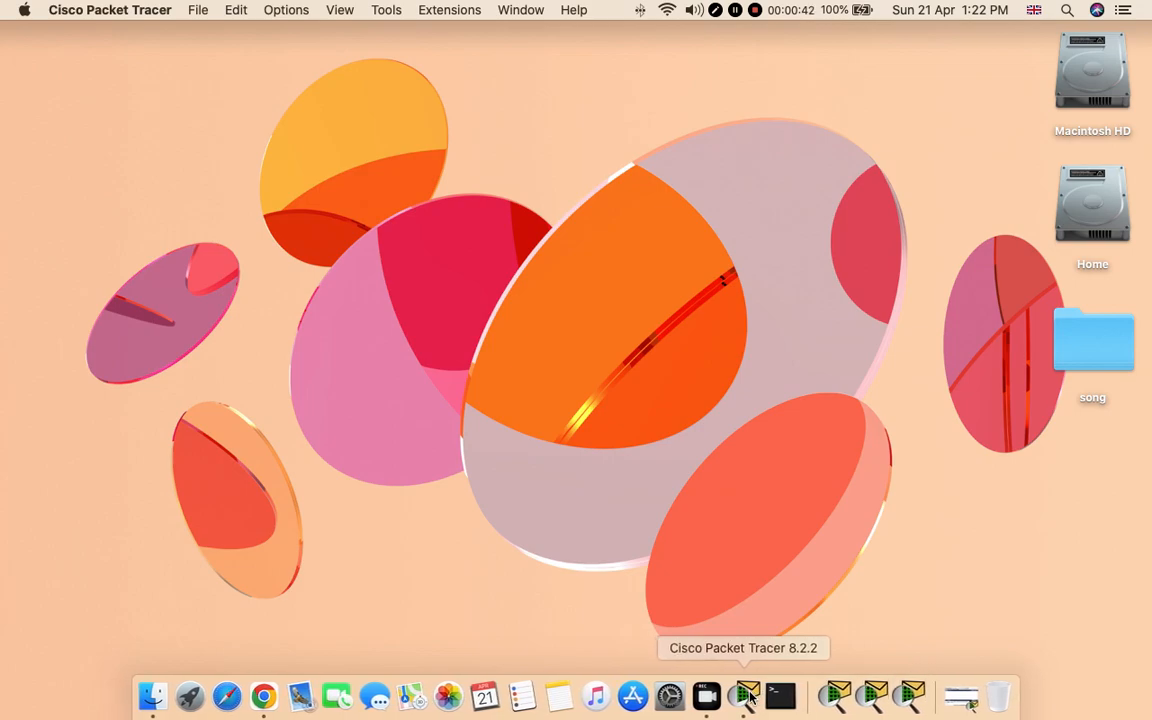
pyautogui.click(857, 684)
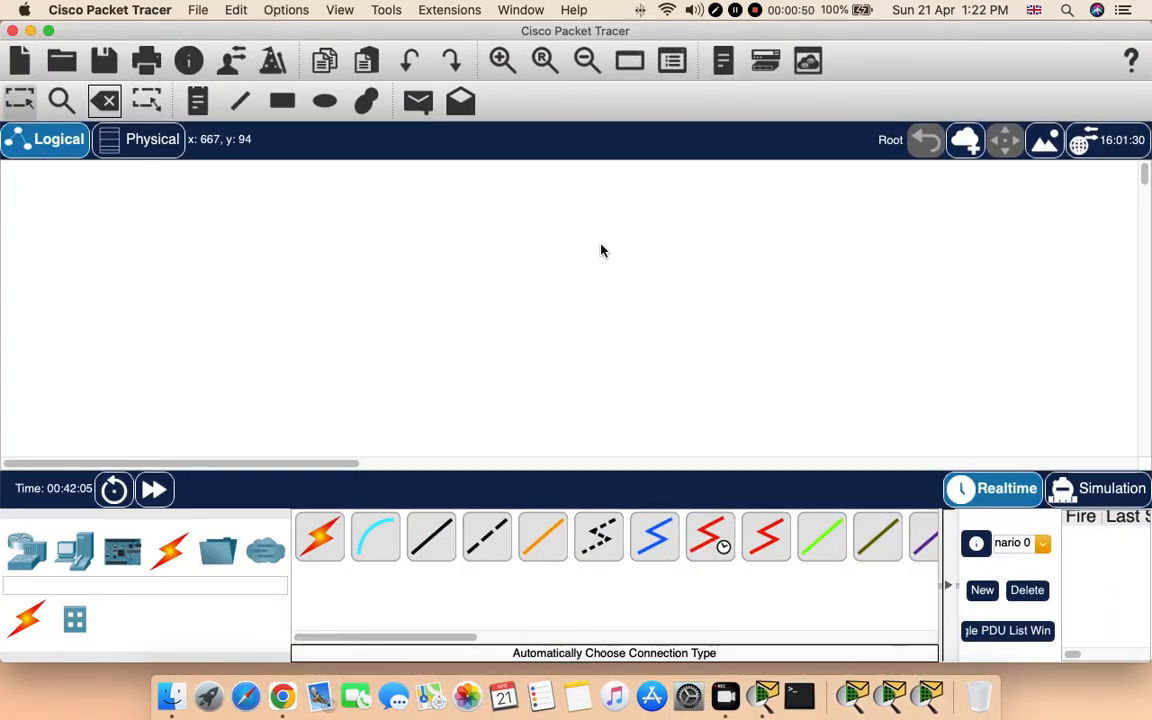
pyautogui.click(48, 31)
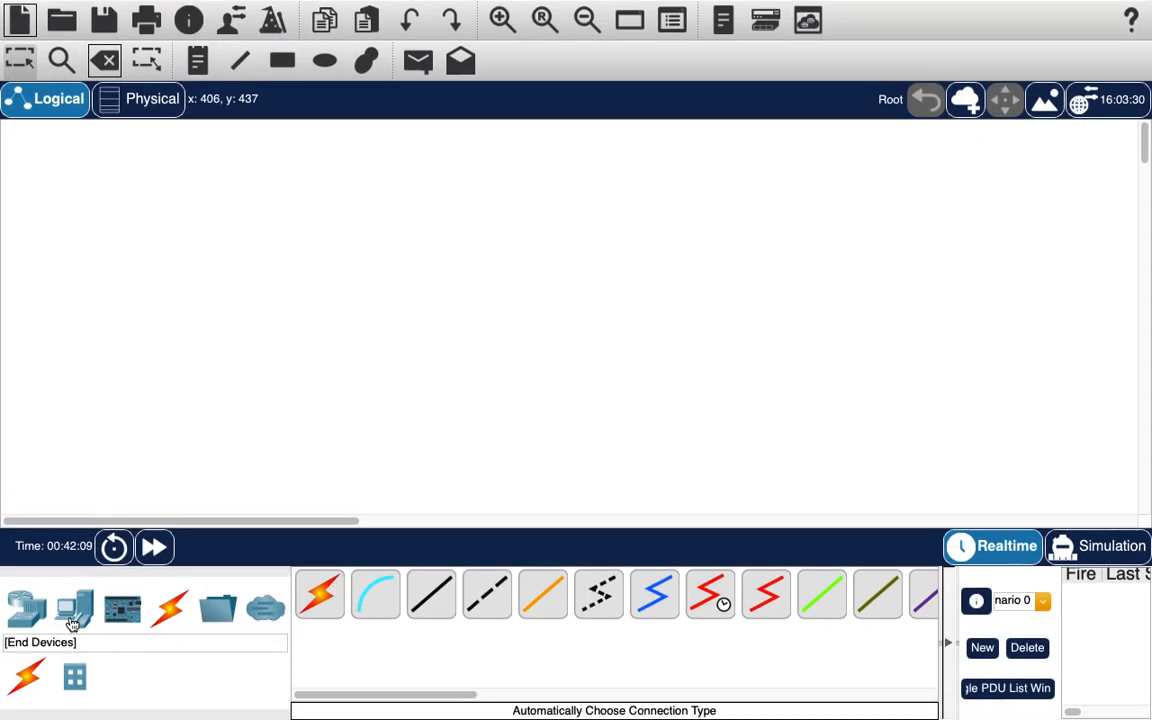
# Place four 2960 switches in the workspace, arranged in two rows of two
pyautogui.click(30, 612)
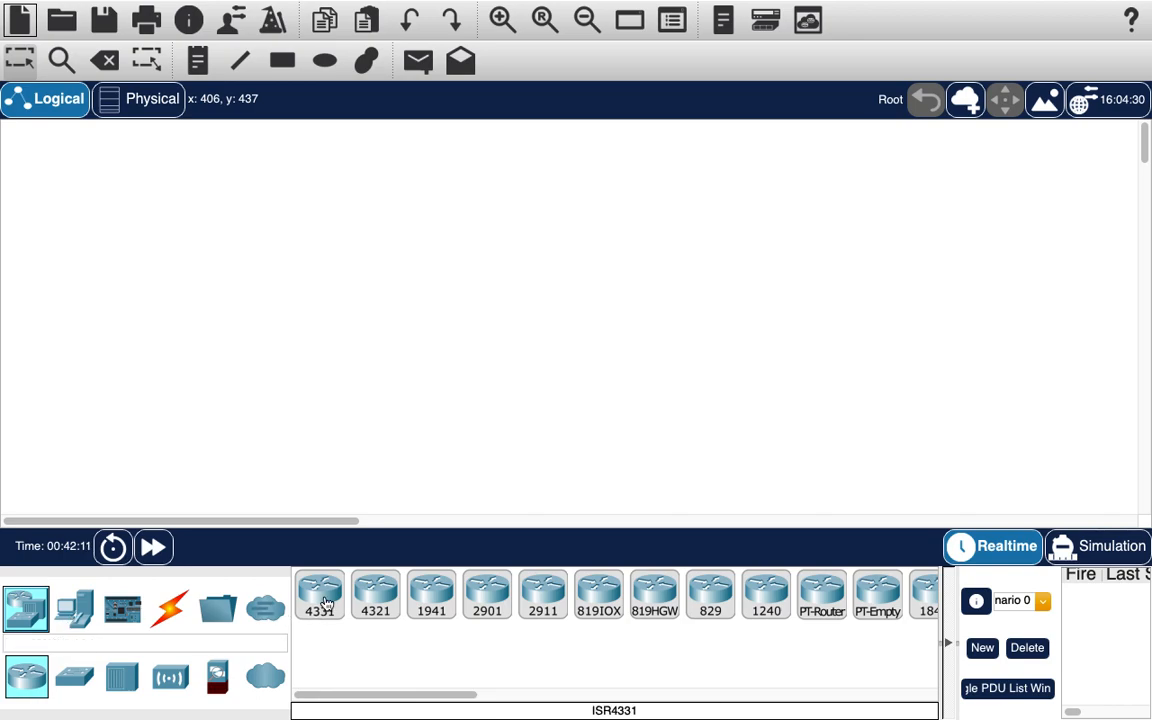
pyautogui.click(74, 677)
pyautogui.click(320, 595)
pyautogui.click(437, 236)
pyautogui.click(320, 595)
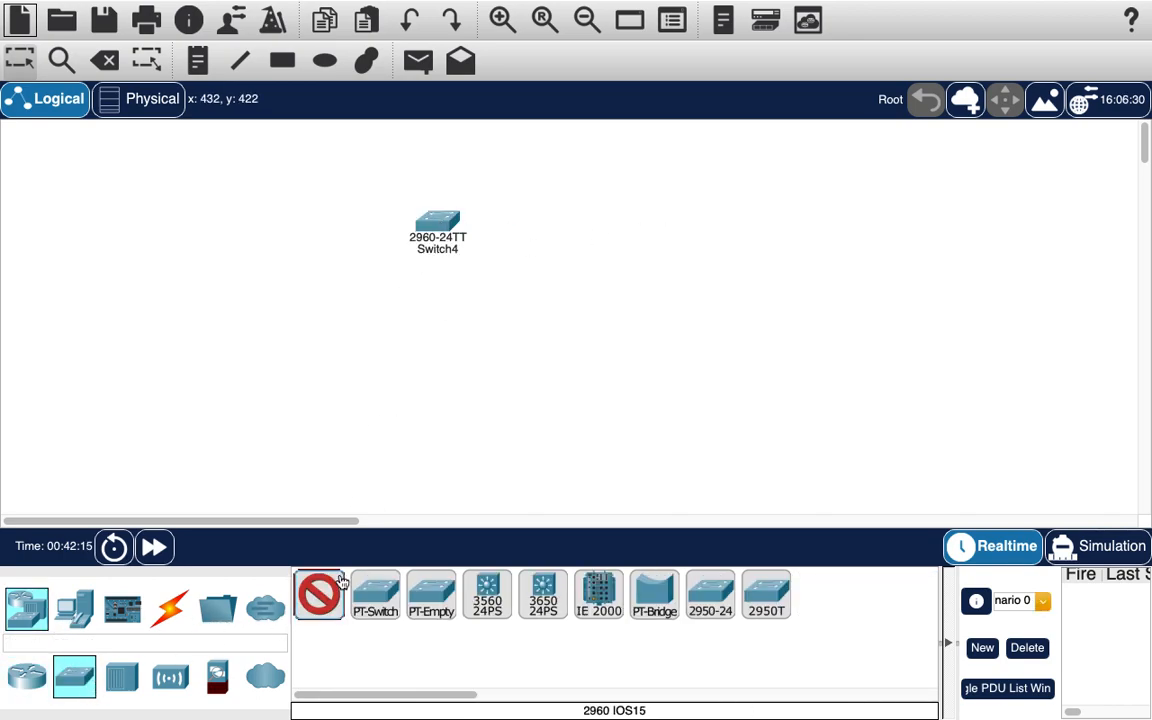
pyautogui.click(641, 220)
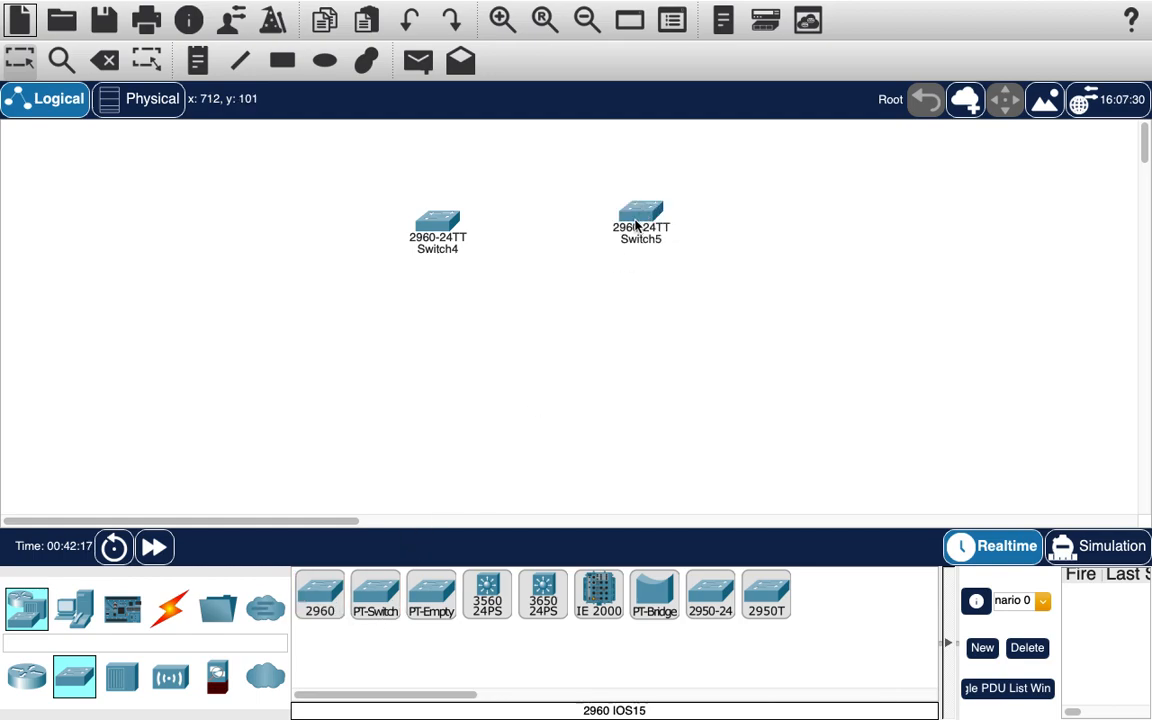
pyautogui.click(320, 595)
pyautogui.click(460, 372)
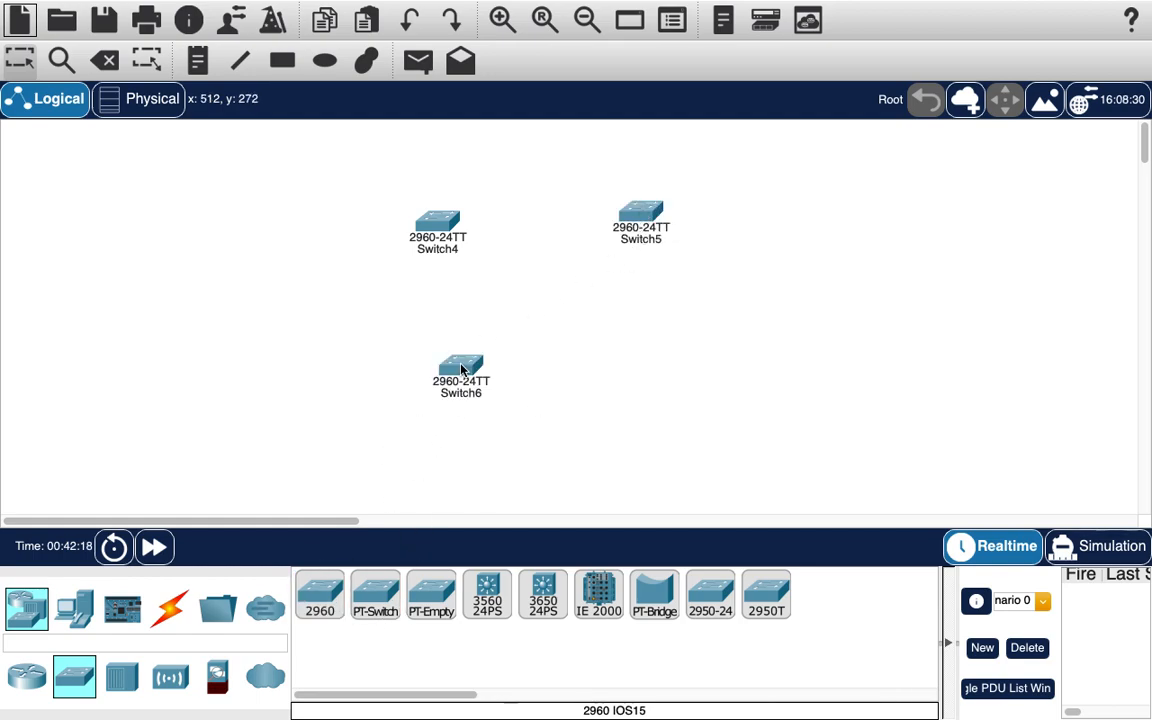
pyautogui.click(321, 605)
pyautogui.click(643, 381)
pyautogui.click(440, 372)
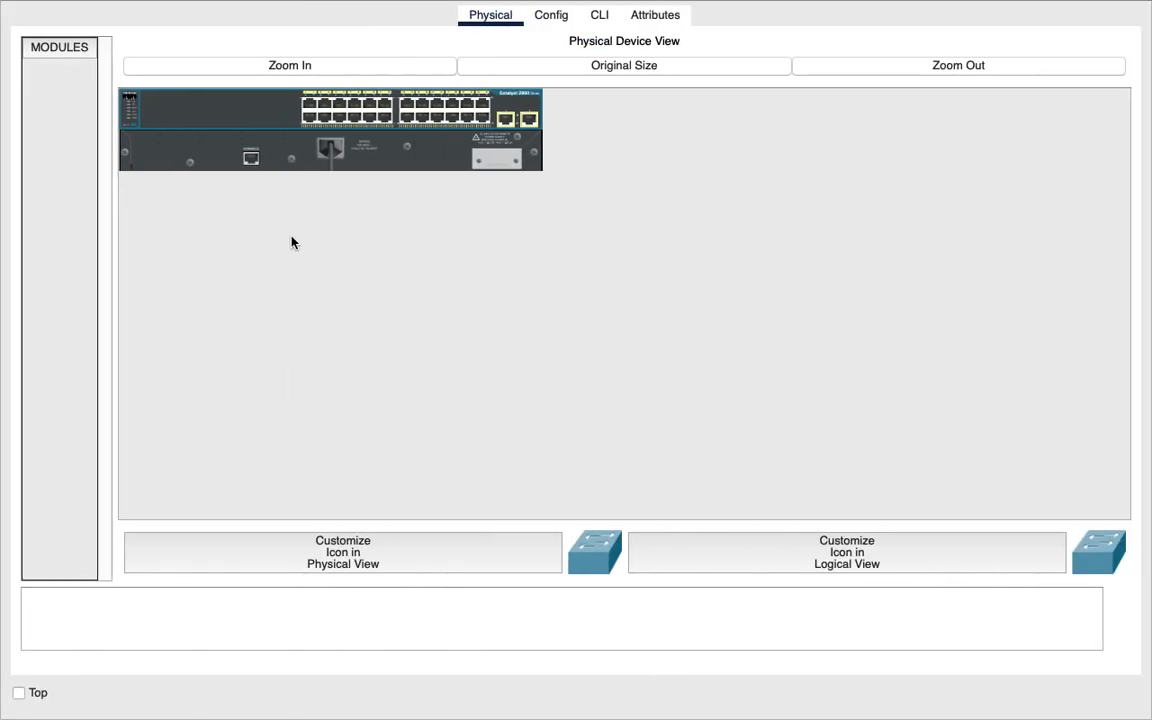
pyautogui.moveTo(12, 5)
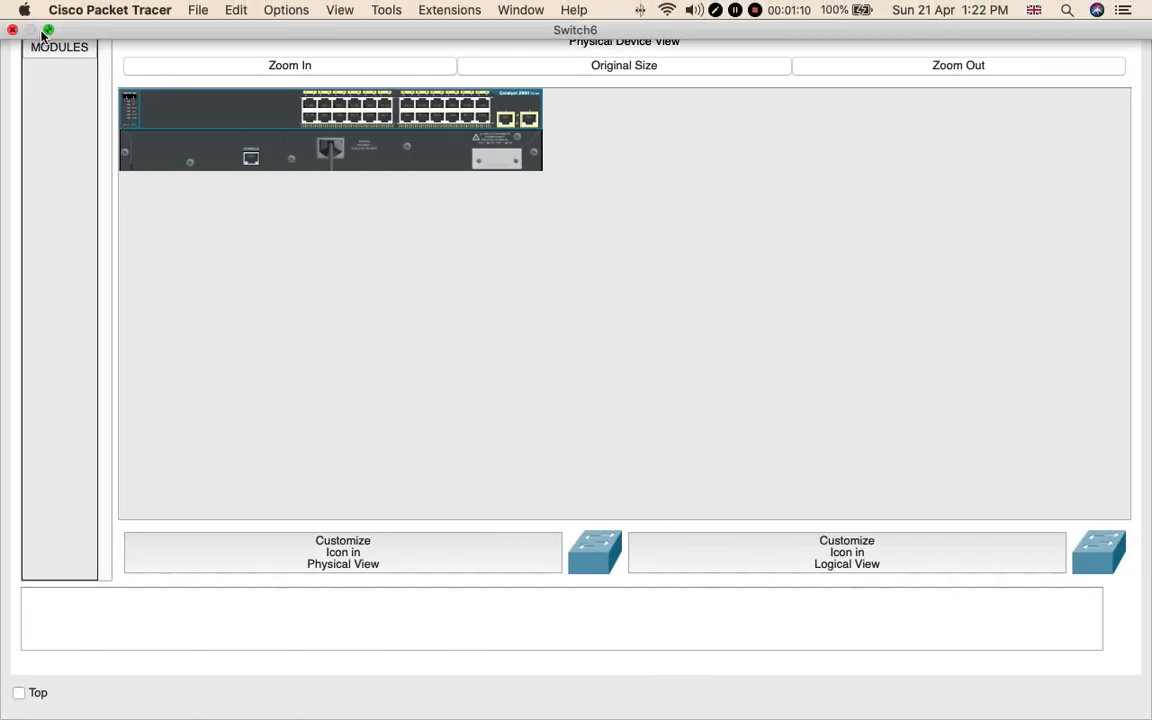
pyautogui.click(45, 31)
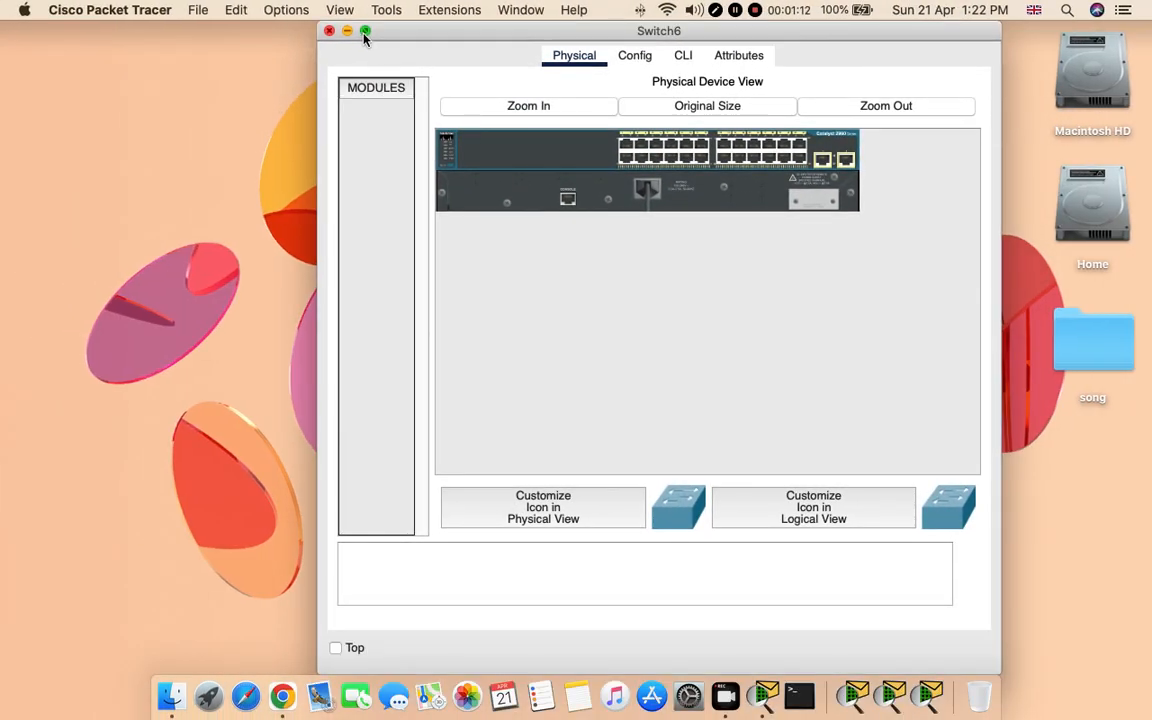
pyautogui.click(331, 31)
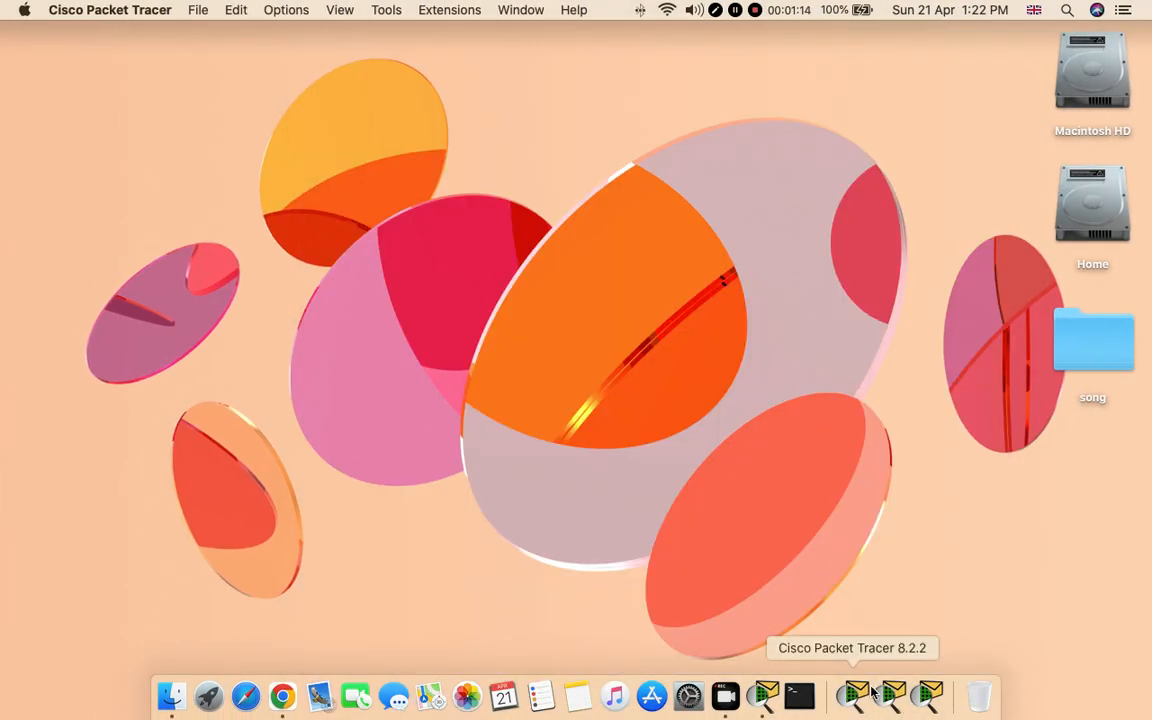
pyautogui.click(762, 700)
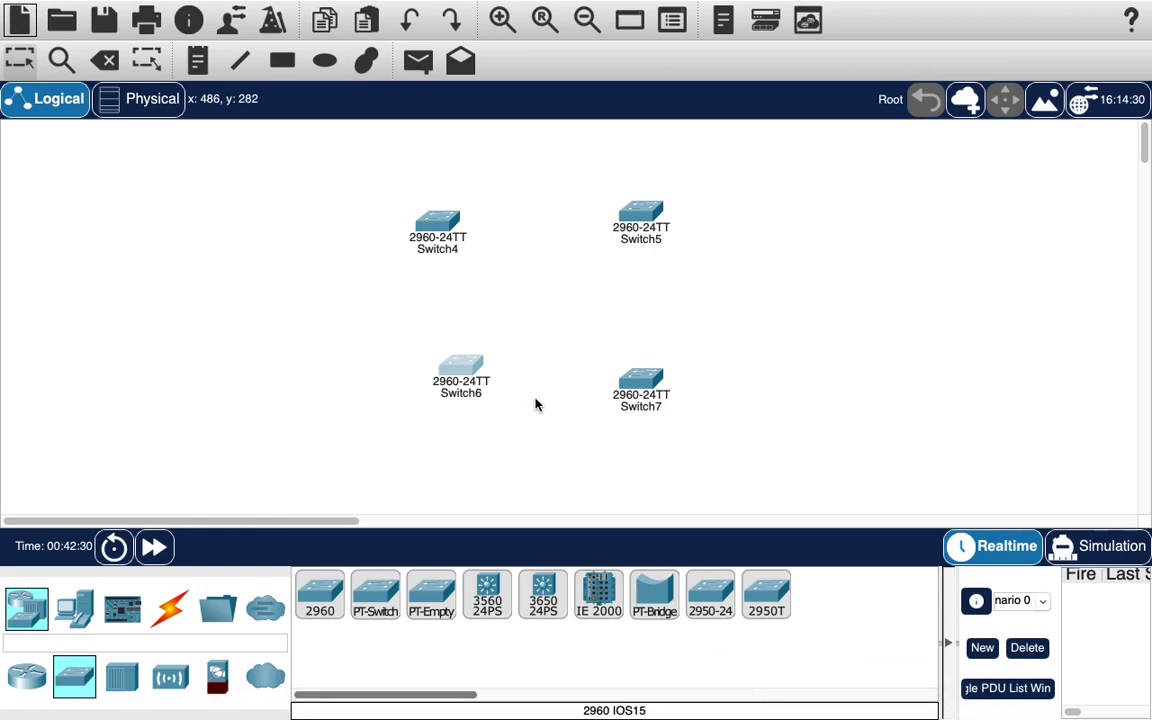
# Reposition Switch6, Switch7 and Switch5 so the four switches line up in an even two-by-two grid
pyautogui.moveTo(435, 366); pyautogui.dragTo(436, 372)
pyautogui.moveTo(653, 379); pyautogui.dragTo(655, 366)
pyautogui.moveTo(640, 212); pyautogui.dragTo(641, 222)
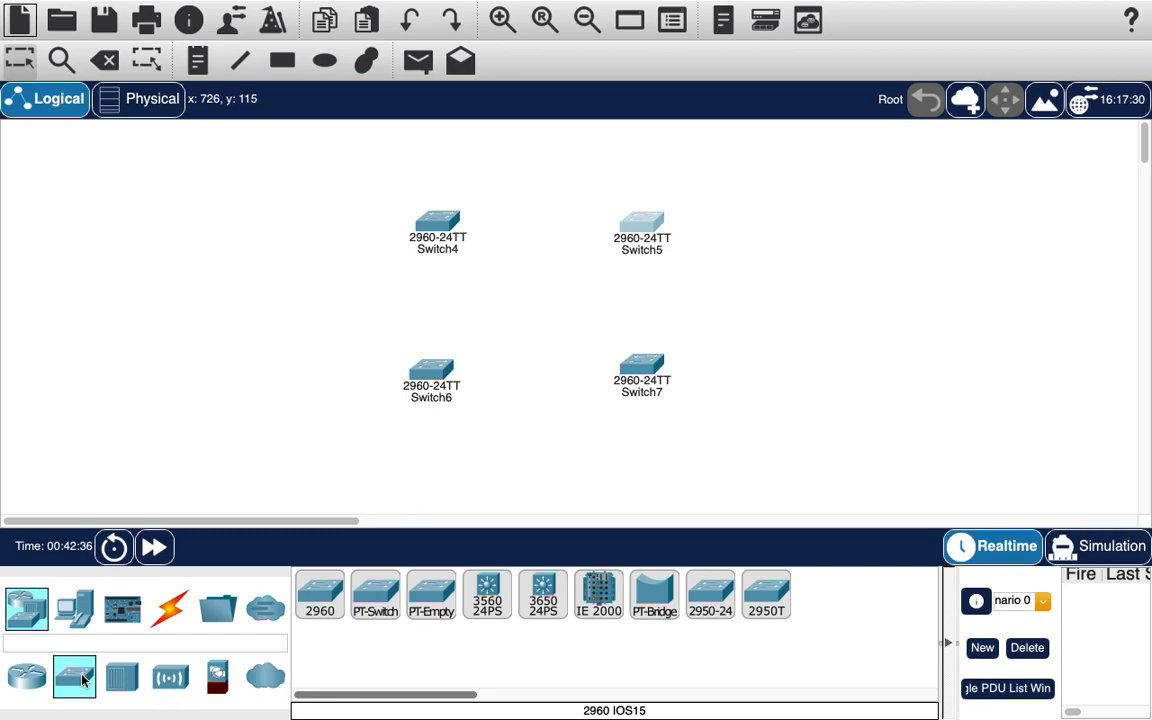
# Place one ISR4331 router above and to the right of Switch5
pyautogui.click(26, 677)
pyautogui.click(315, 600)
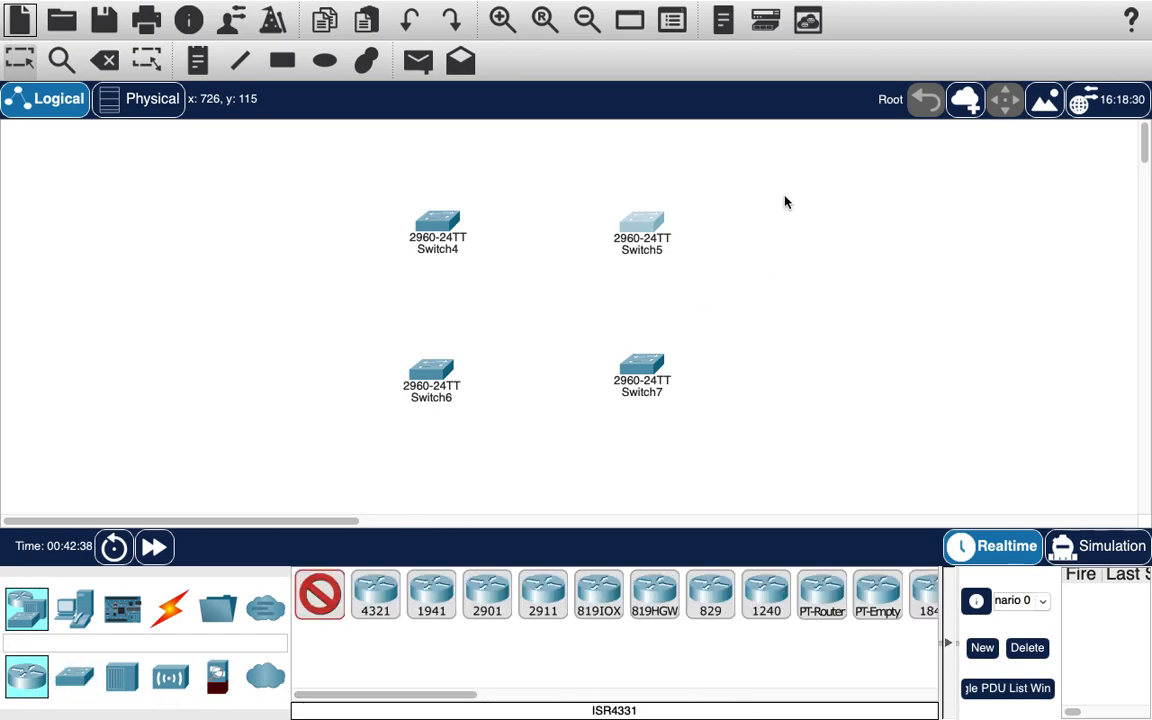
pyautogui.click(752, 193)
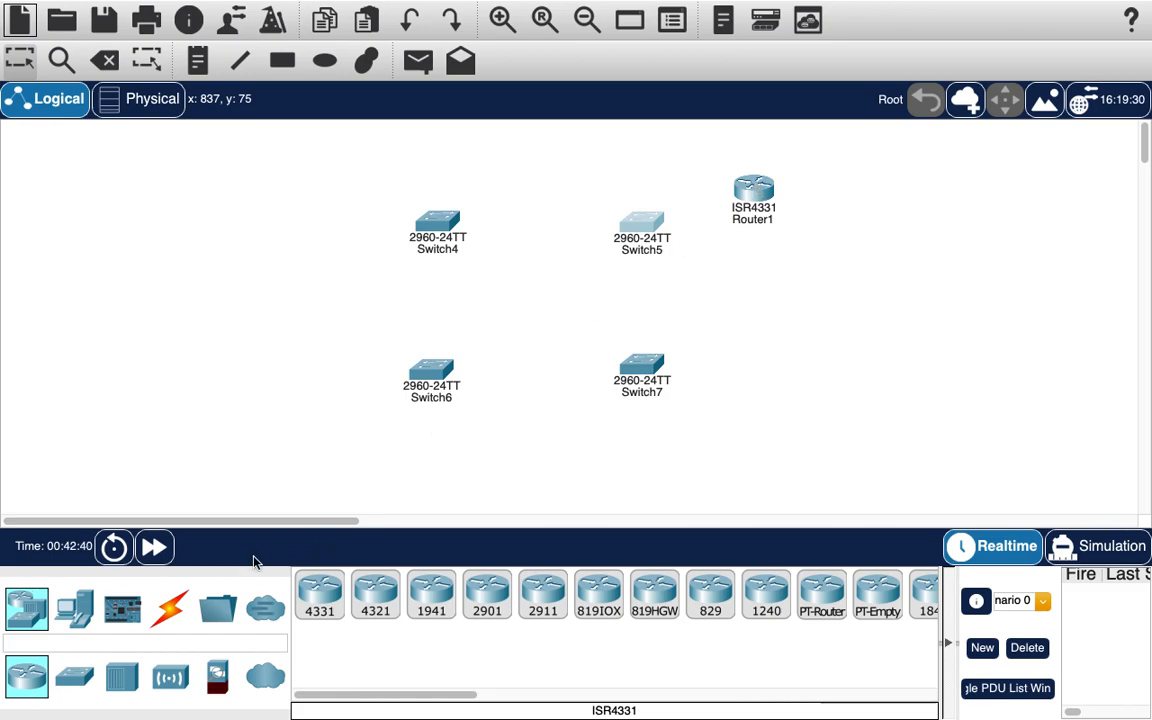
# Place four PCs: two to the left of Switch4, one right of Switch7 and one left of Switch6
pyautogui.click(74, 608)
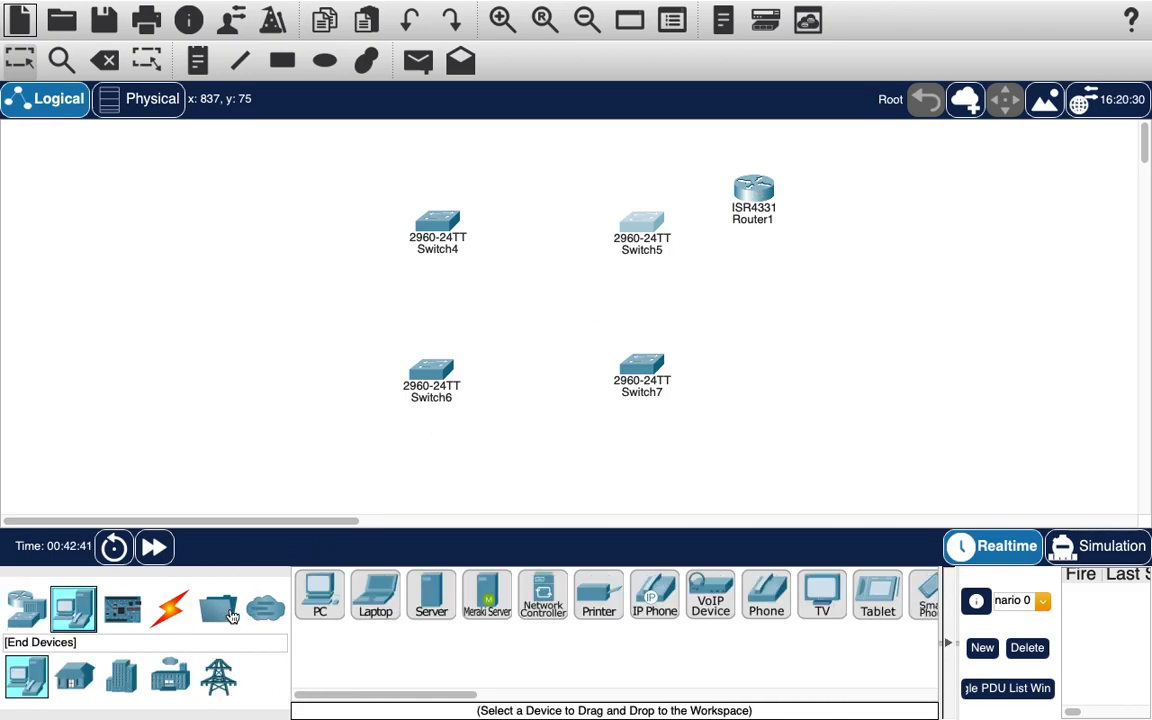
pyautogui.click(319, 595)
pyautogui.click(290, 175)
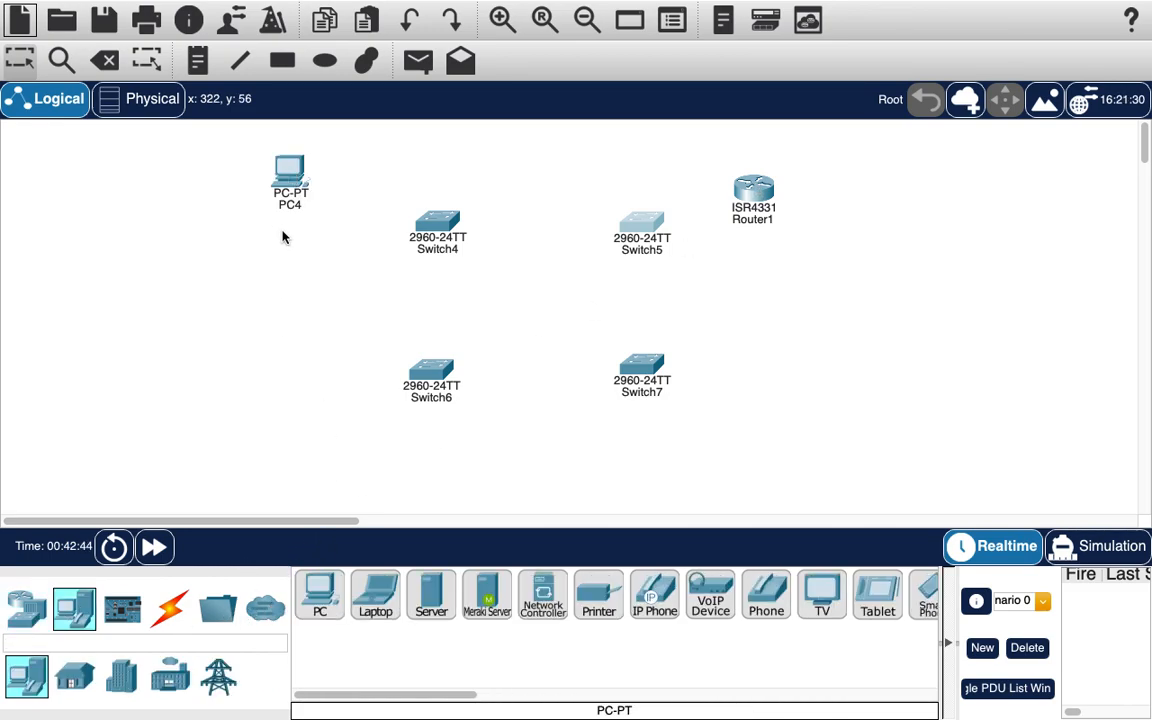
pyautogui.click(319, 595)
pyautogui.click(266, 265)
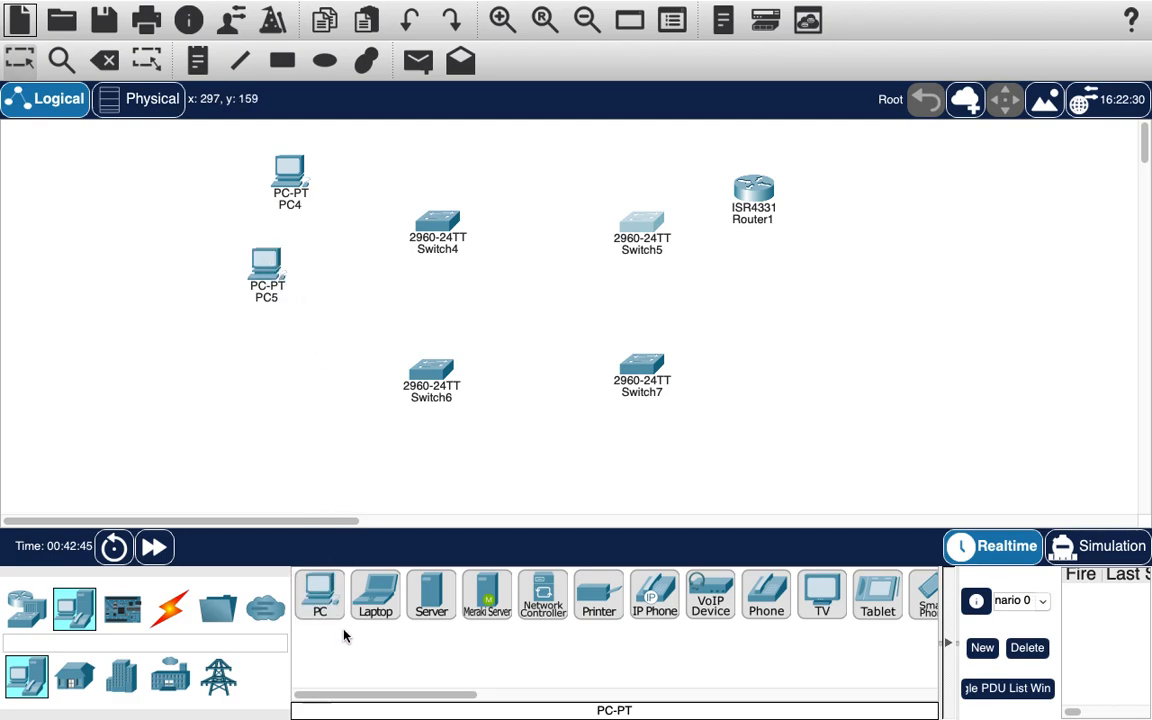
pyautogui.click(319, 595)
pyautogui.click(772, 360)
pyautogui.click(319, 595)
pyautogui.click(313, 383)
# Move the two PCs beside Switch4 slightly right and the router slightly upward to tidy the layout
pyautogui.moveTo(274, 265); pyautogui.dragTo(303, 258)
pyautogui.moveTo(290, 203); pyautogui.dragTo(302, 198)
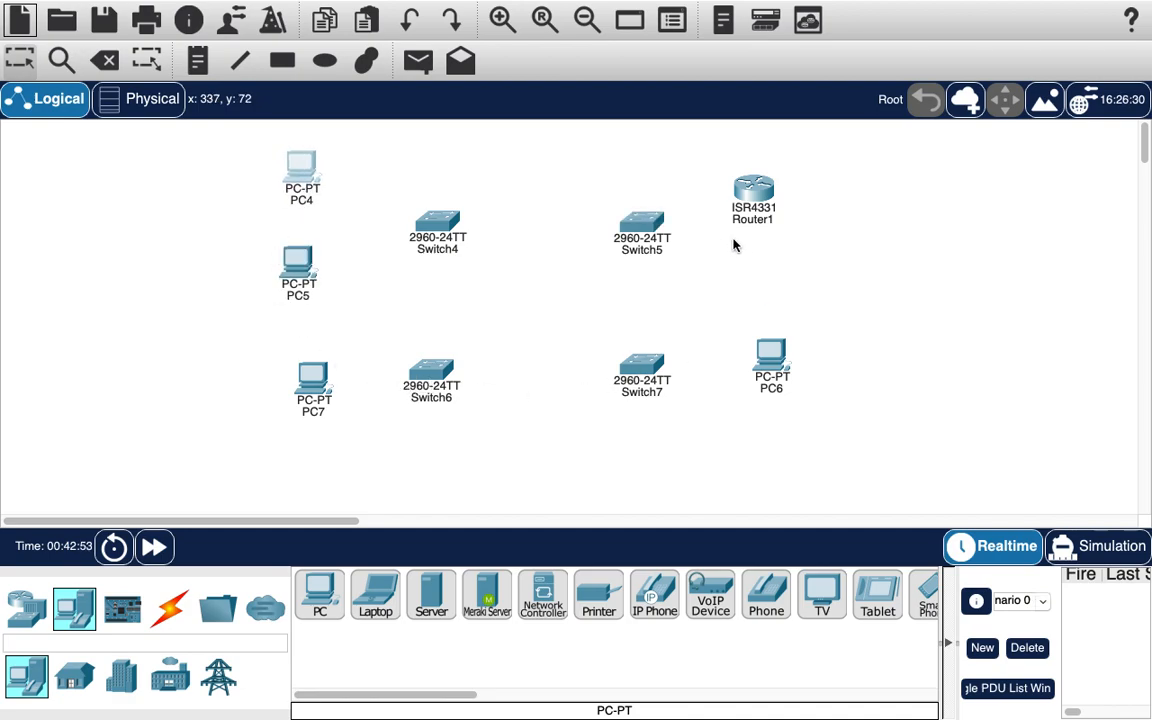
pyautogui.moveTo(763, 200); pyautogui.dragTo(768, 180)
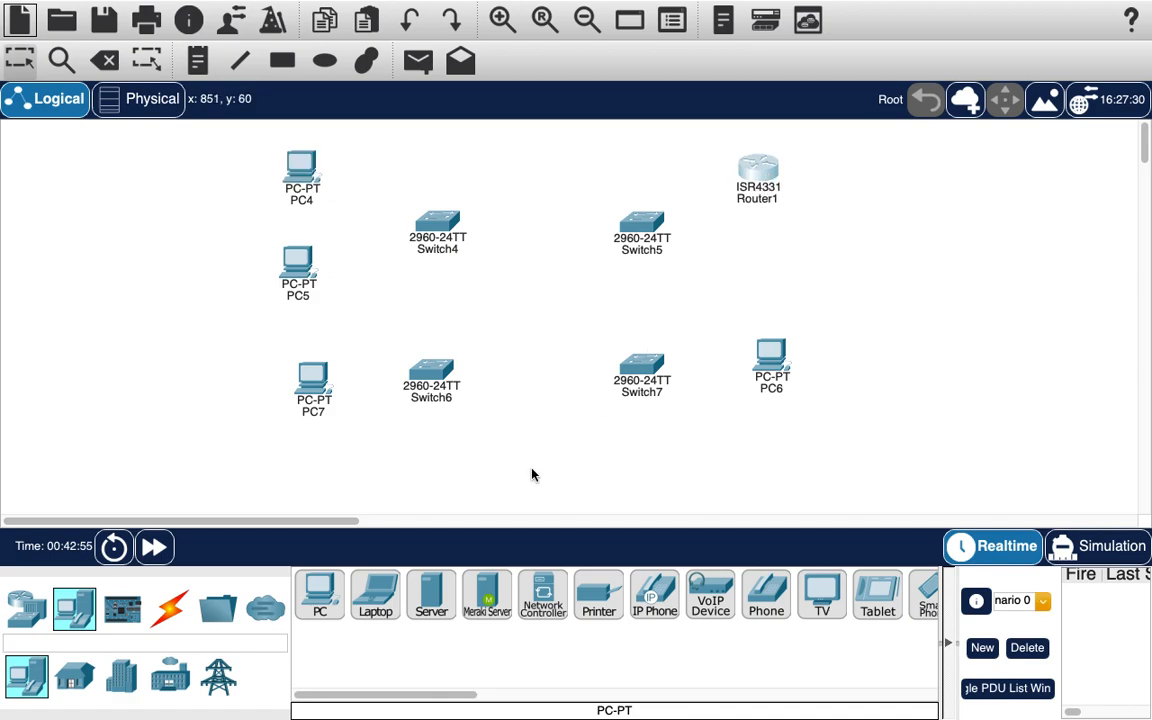
# Connect Switch4 to PC4 using the automatically chosen connection type
pyautogui.click(169, 608)
pyautogui.click(319, 595)
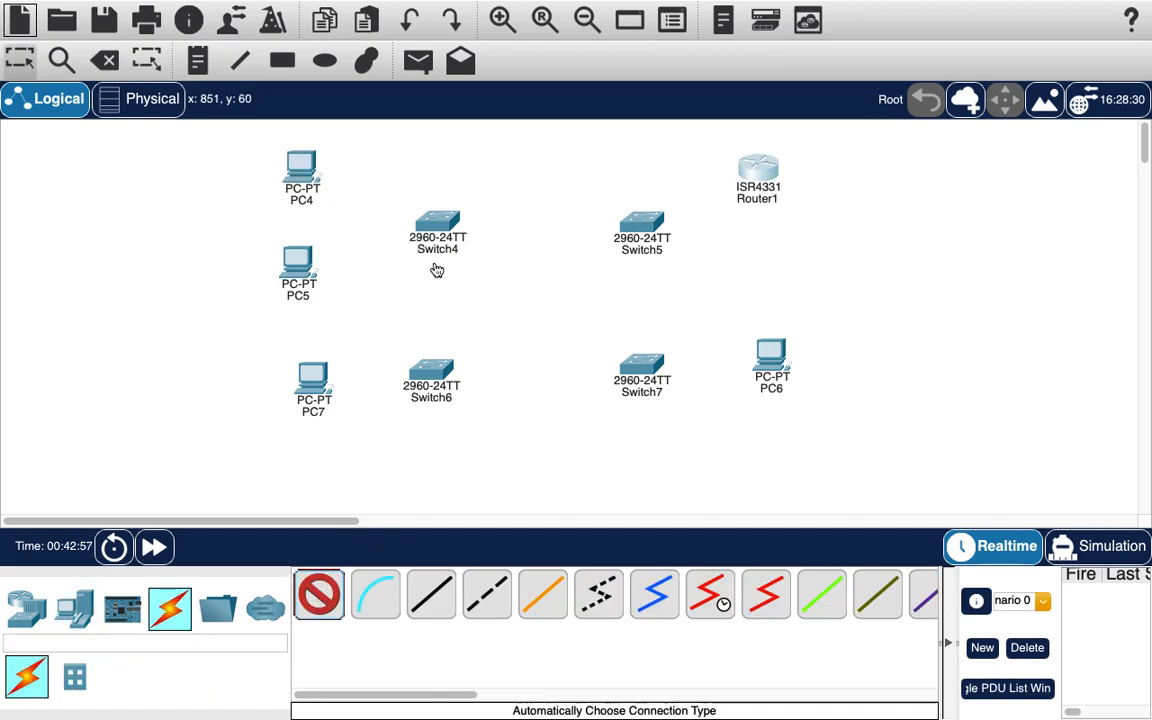
pyautogui.click(439, 230)
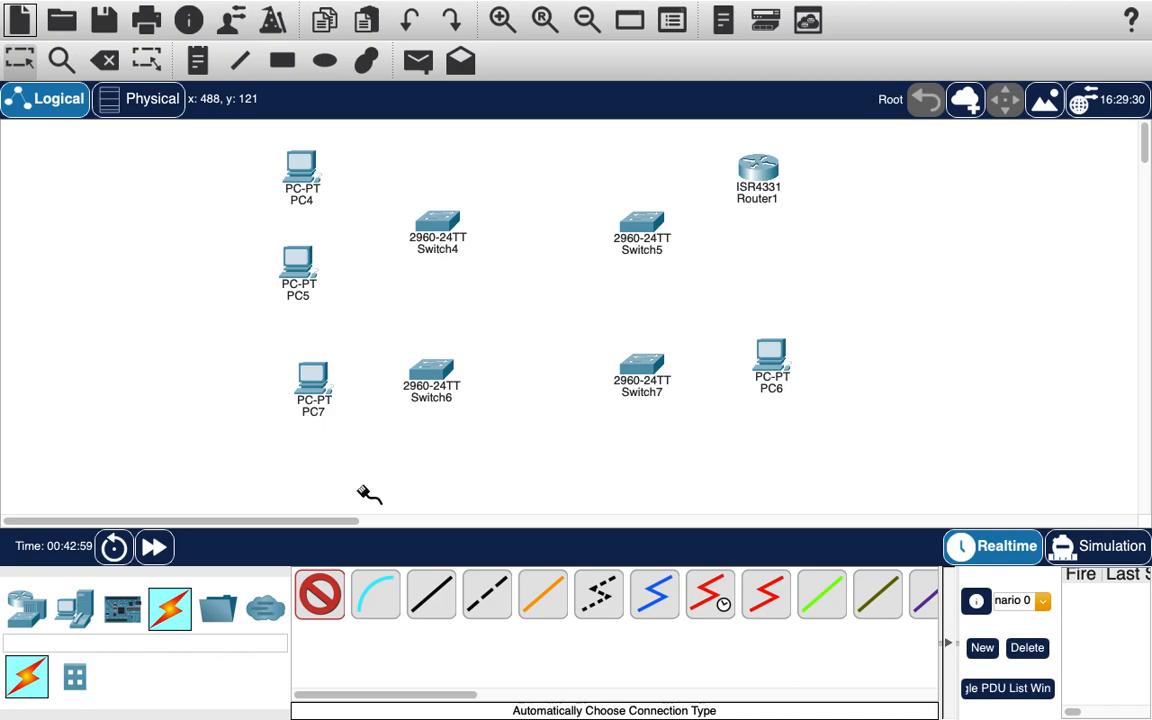
pyautogui.click(430, 227)
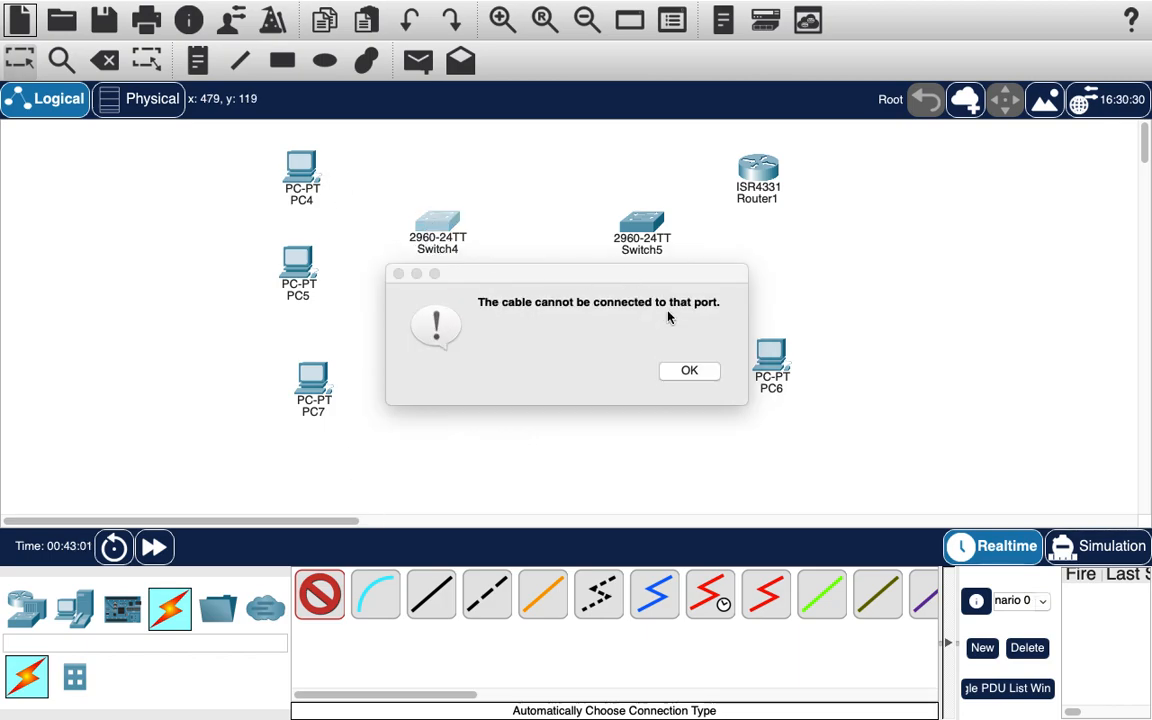
pyautogui.click(689, 373)
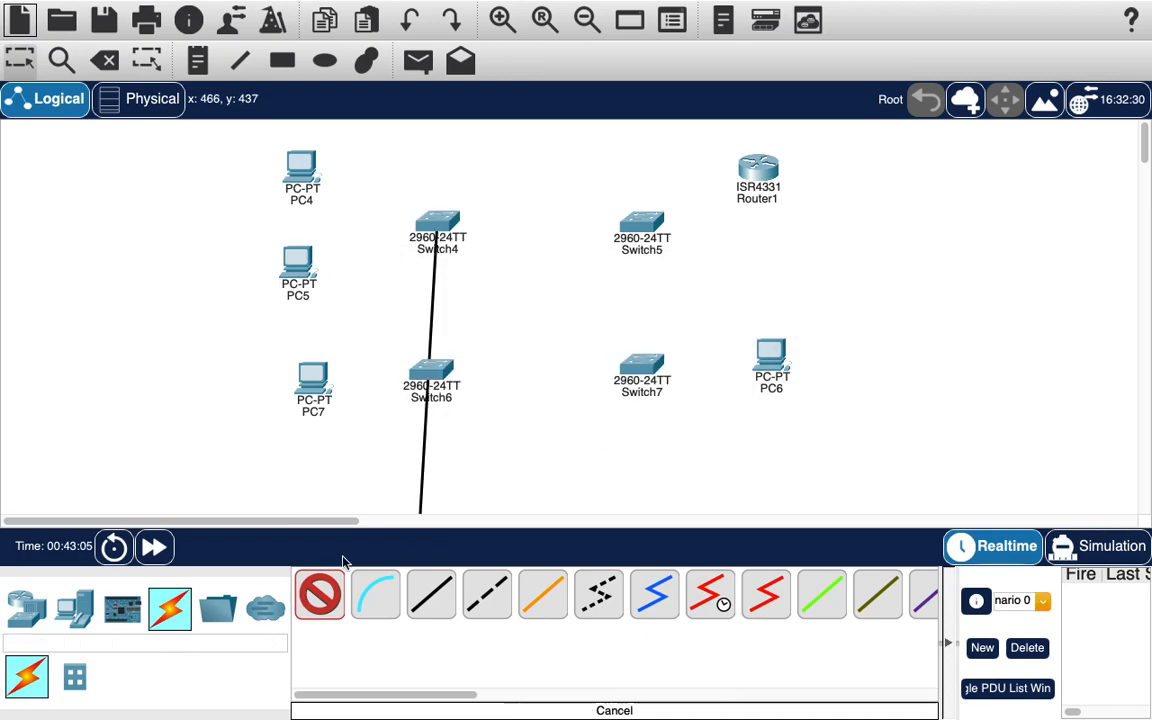
pyautogui.click(301, 166)
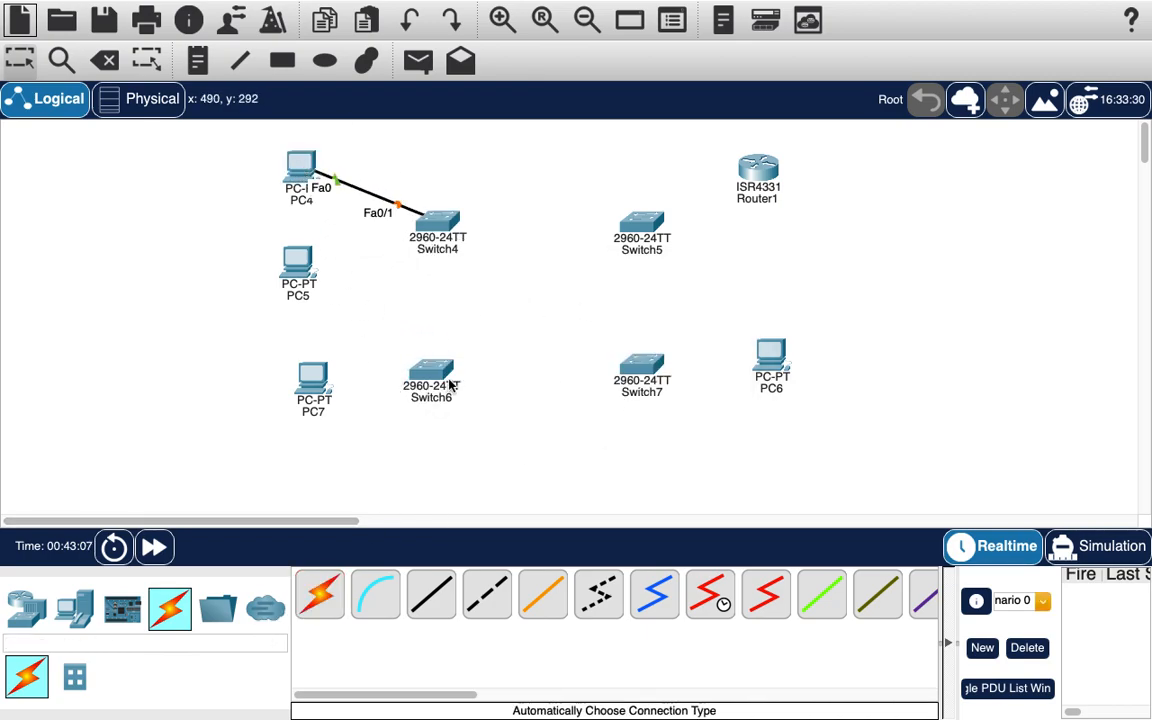
# Connect Switch4 to PC5 and Switch6 to PC7 using automatically chosen cables
pyautogui.click(320, 595)
pyautogui.click(437, 230)
pyautogui.click(290, 268)
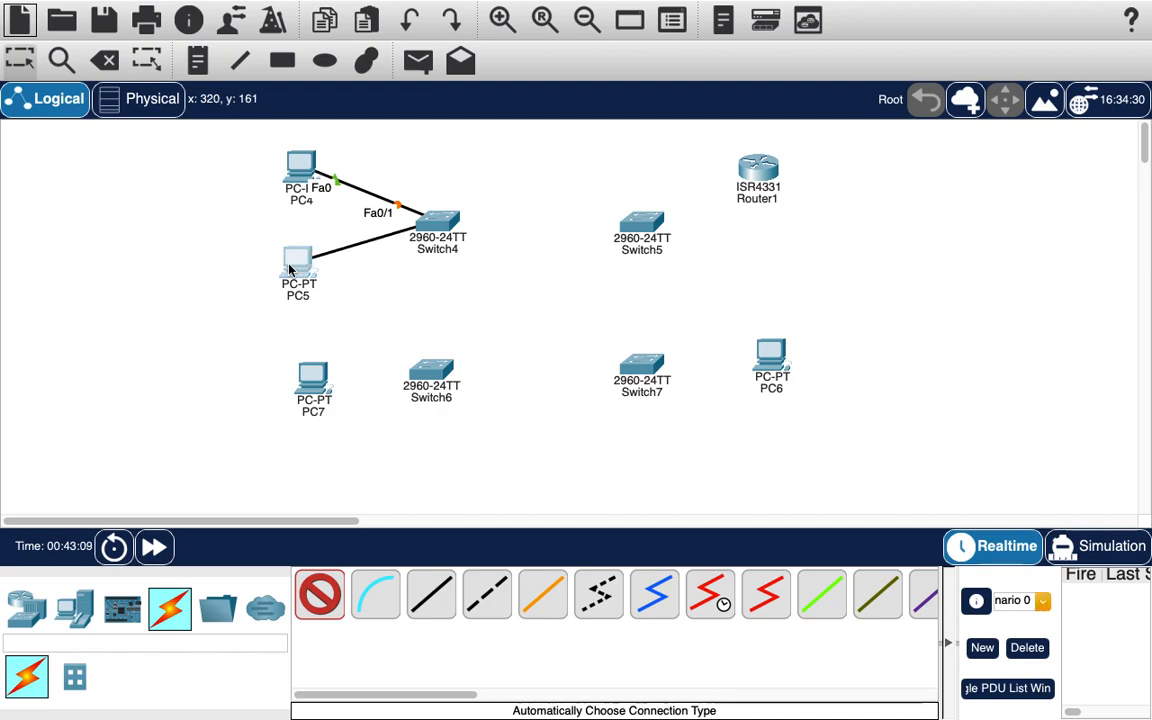
pyautogui.click(320, 595)
pyautogui.click(442, 373)
pyautogui.click(322, 373)
pyautogui.click(330, 590)
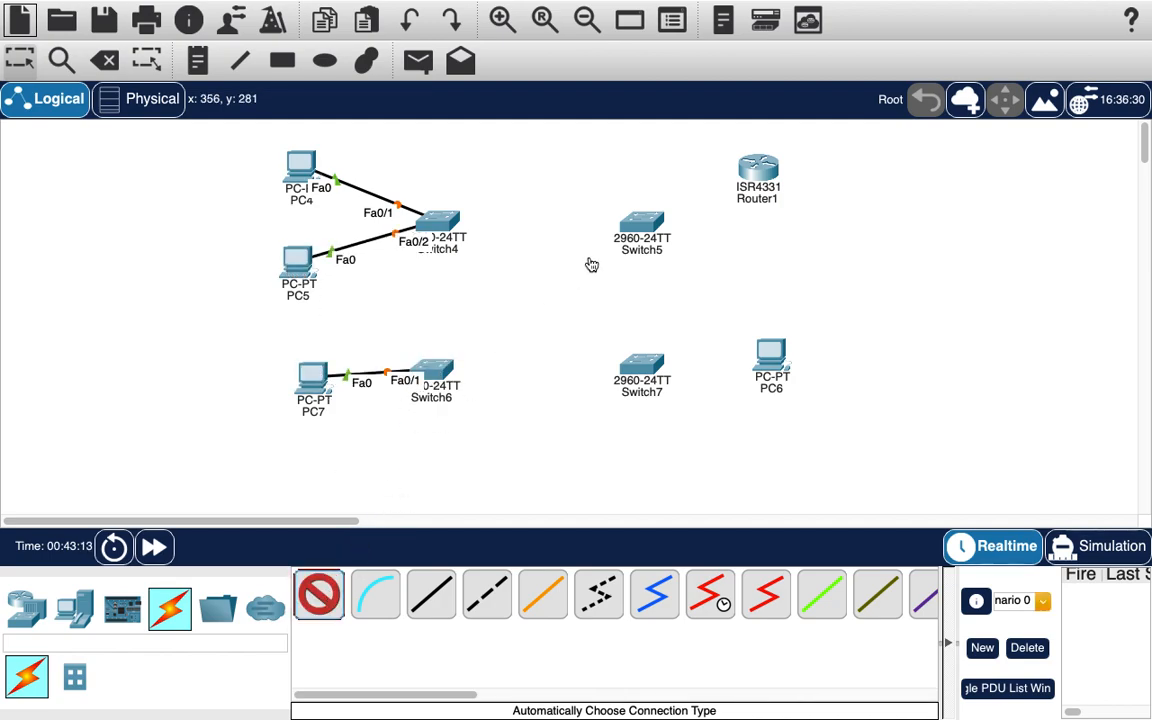
pyautogui.click(652, 222)
pyautogui.click(640, 370)
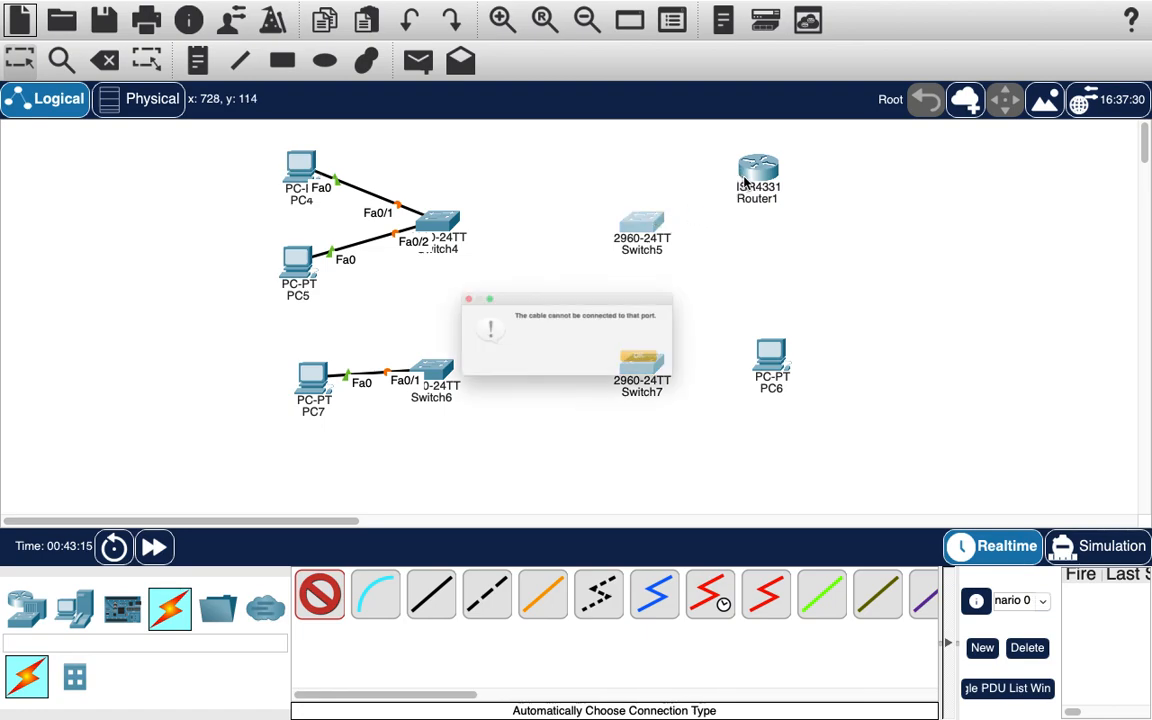
pyautogui.click(690, 372)
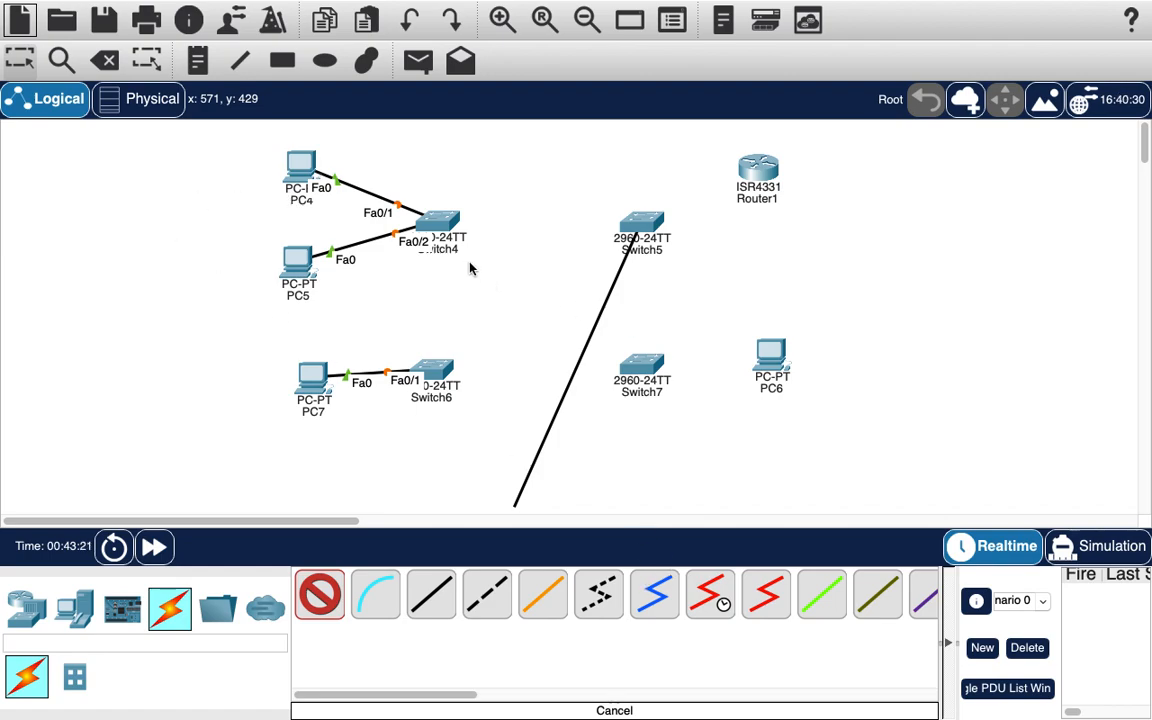
pyautogui.click(316, 613)
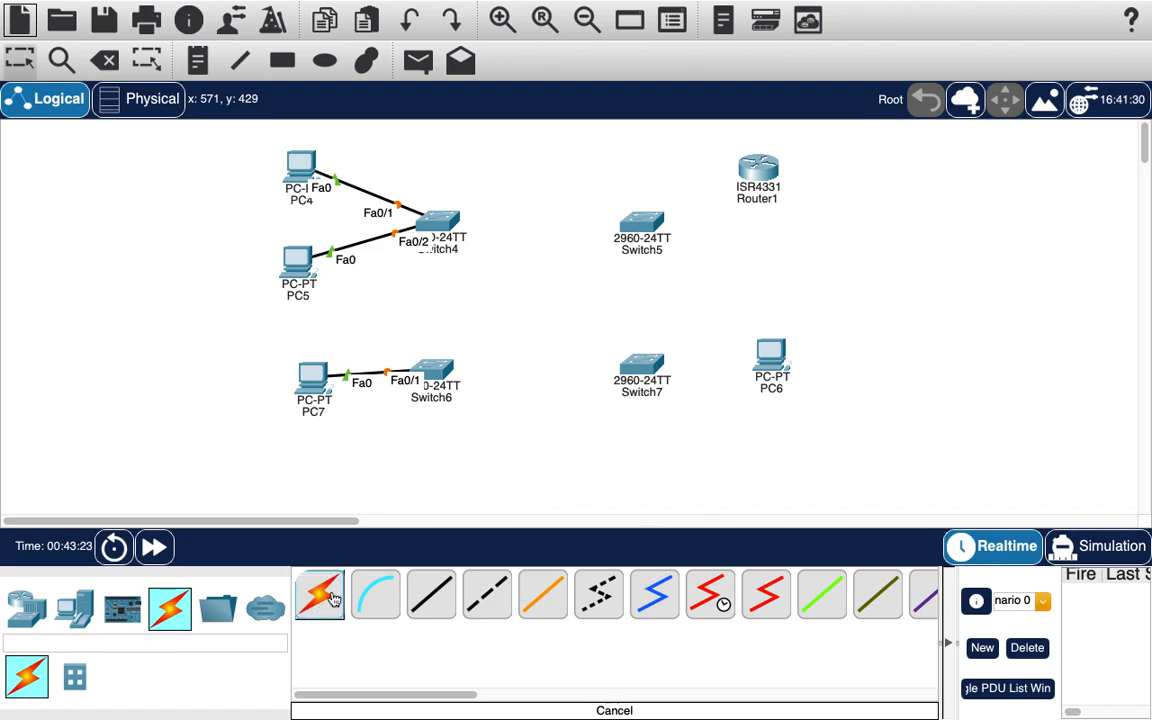
# Connect Switch7 to PC6 using the automatically chosen connection type
pyautogui.click(326, 609)
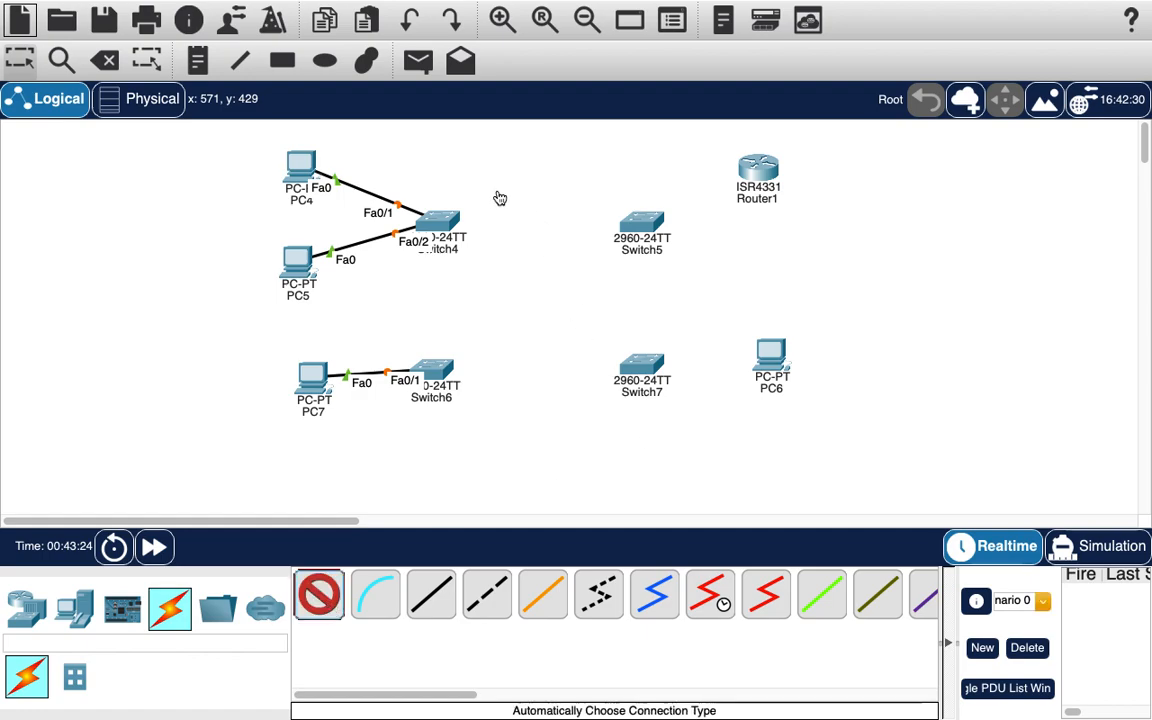
pyautogui.click(636, 372)
pyautogui.click(690, 368)
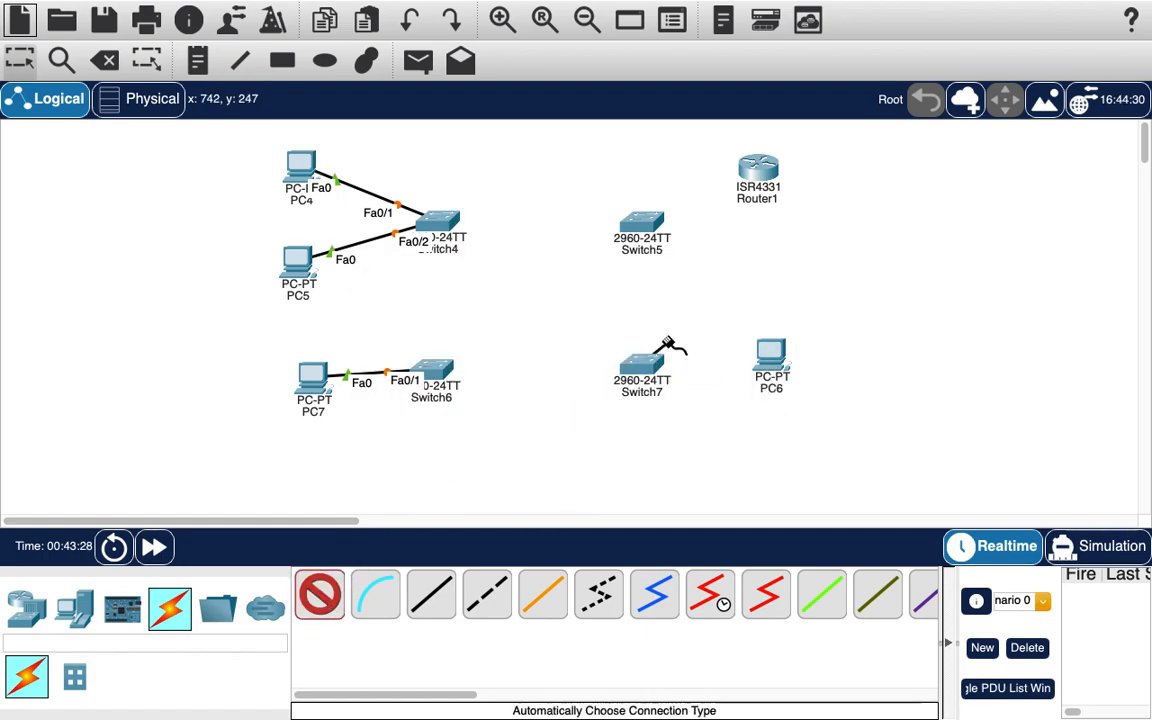
pyautogui.click(766, 350)
# Link Switch4 to Switch6 using the automatically chosen connection type
pyautogui.click(320, 595)
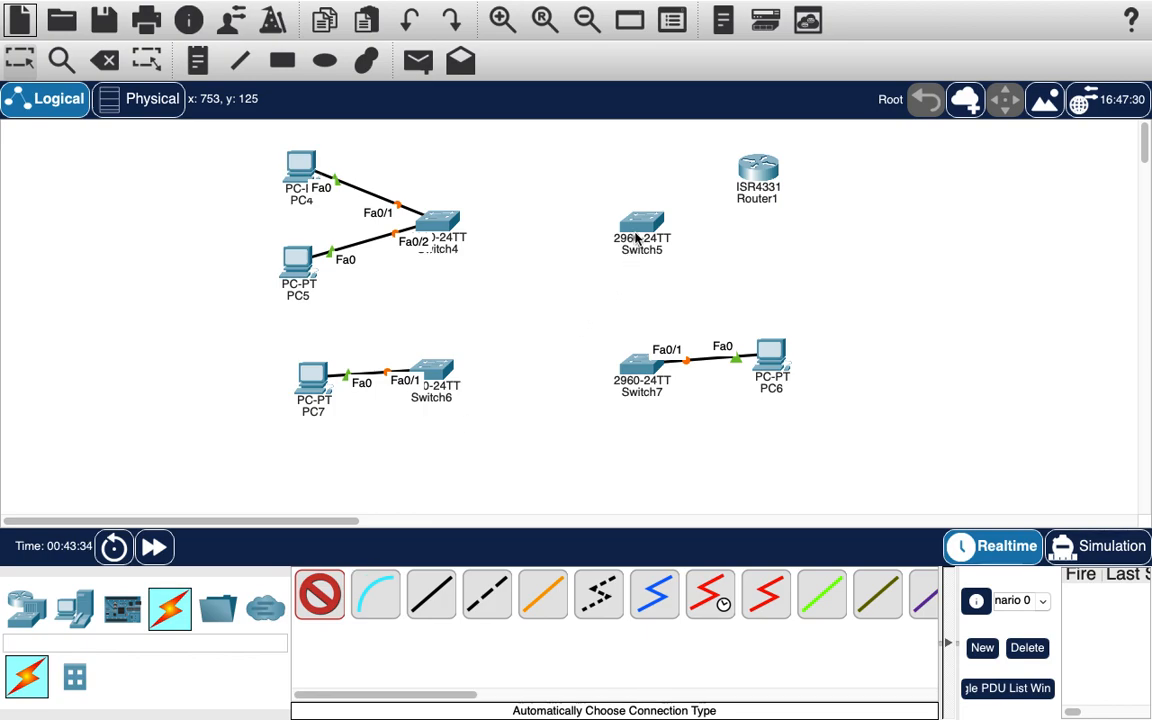
pyautogui.click(447, 225)
pyautogui.click(630, 222)
pyautogui.click(441, 231)
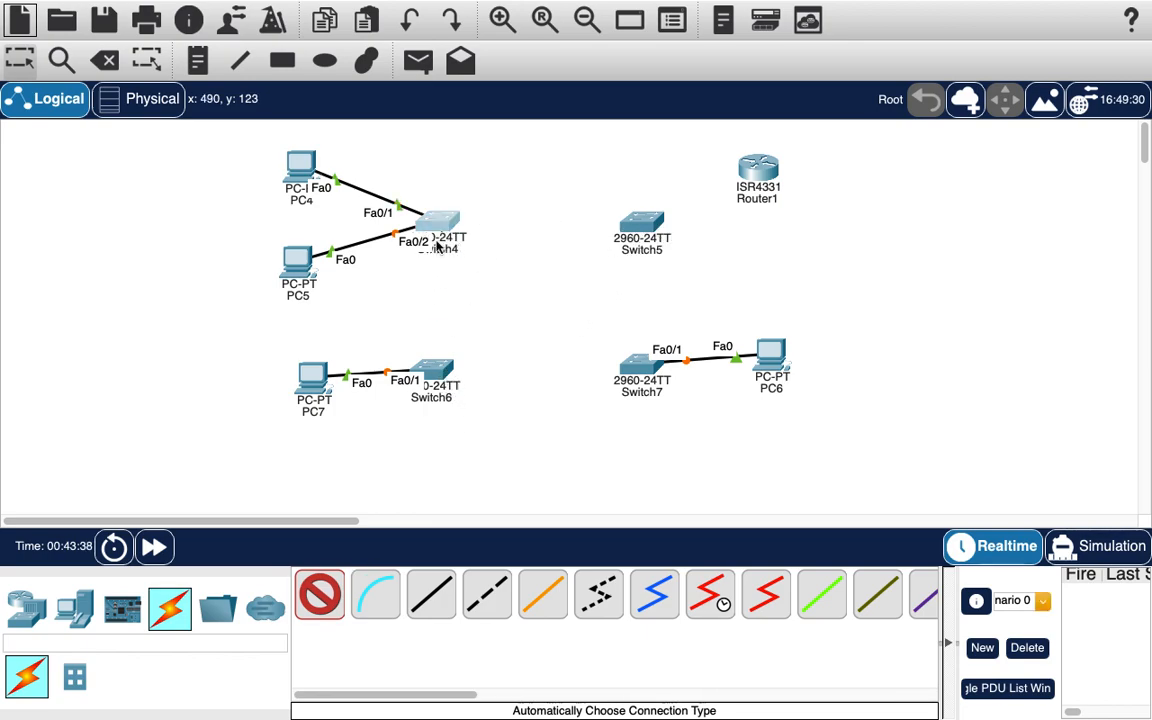
pyautogui.click(683, 372)
pyautogui.click(425, 375)
# Link Switch6 to Switch7 using the automatically chosen connection type
pyautogui.click(319, 595)
pyautogui.click(432, 368)
pyautogui.click(617, 378)
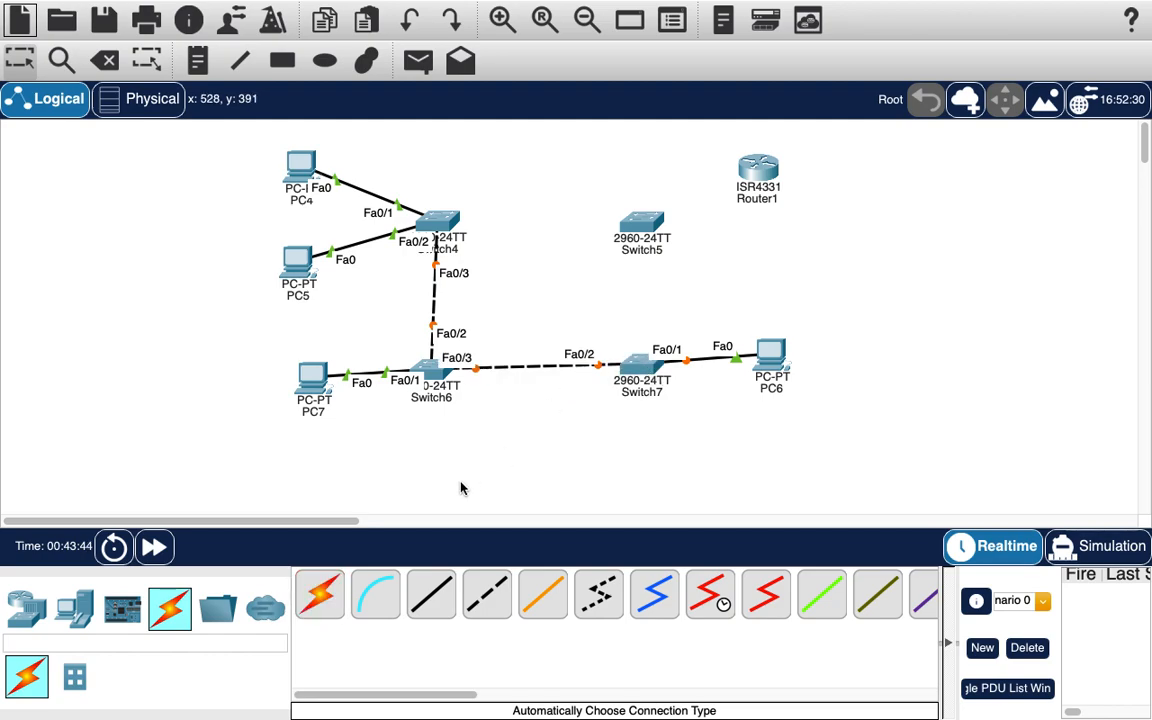
# Link Switch4 to Switch5 using the automatically chosen connection type
pyautogui.click(319, 595)
pyautogui.click(440, 218)
pyautogui.click(635, 222)
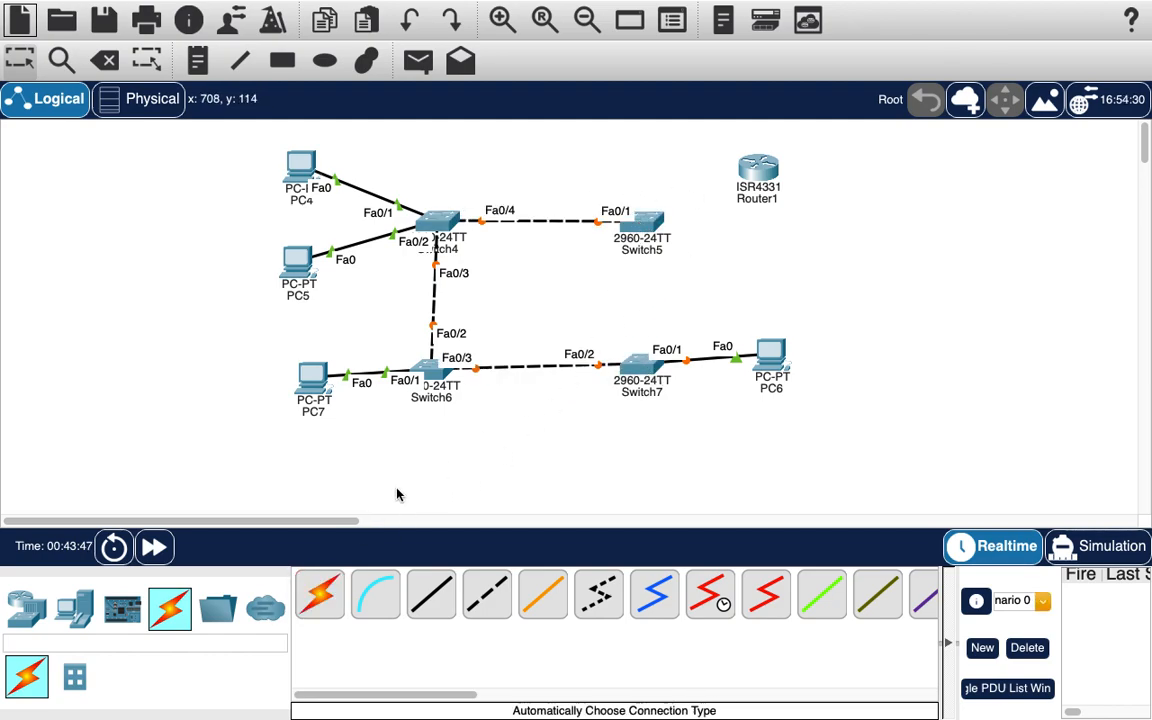
# Connect Switch5 to Router1 using the automatically chosen connection type
pyautogui.click(319, 595)
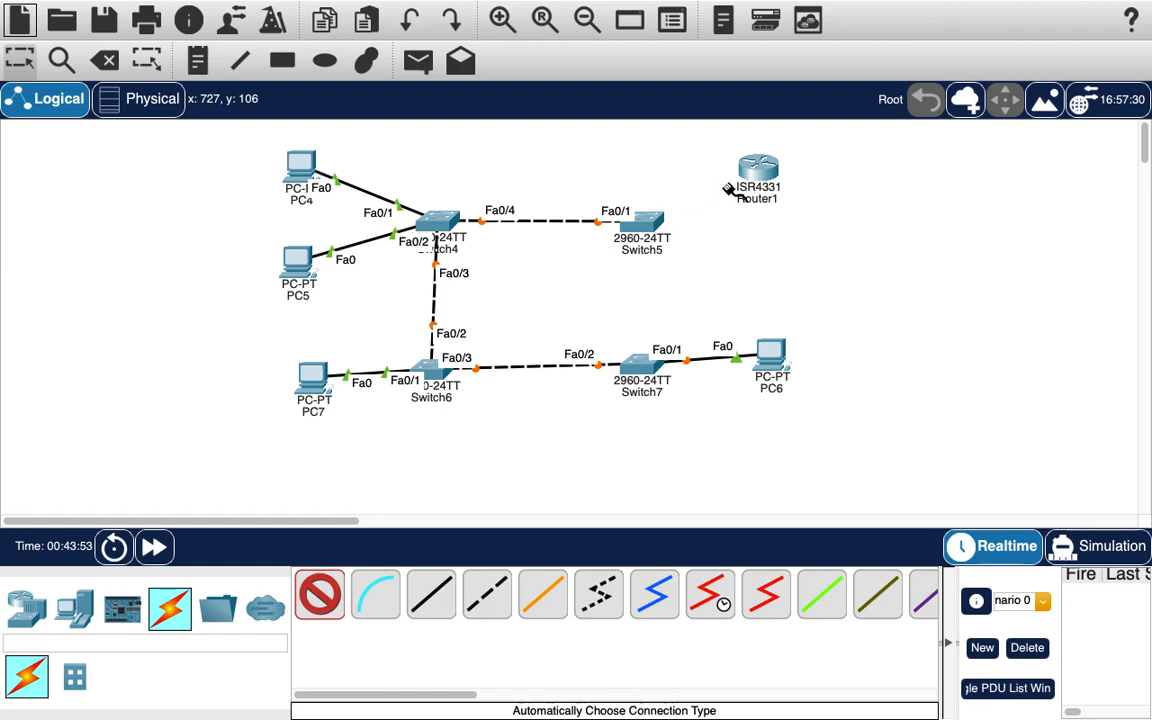
pyautogui.click(640, 220)
pyautogui.click(682, 370)
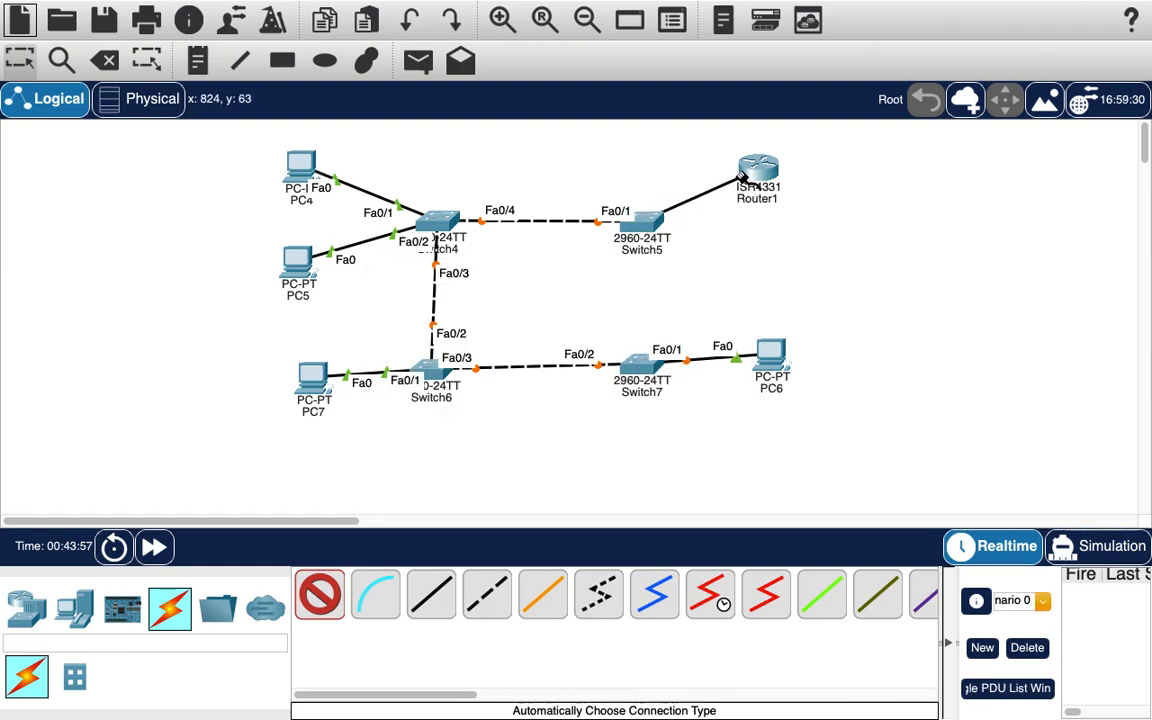
pyautogui.click(757, 170)
# Link Switch5 to Switch7 using the automatically chosen connection type
pyautogui.click(307, 588)
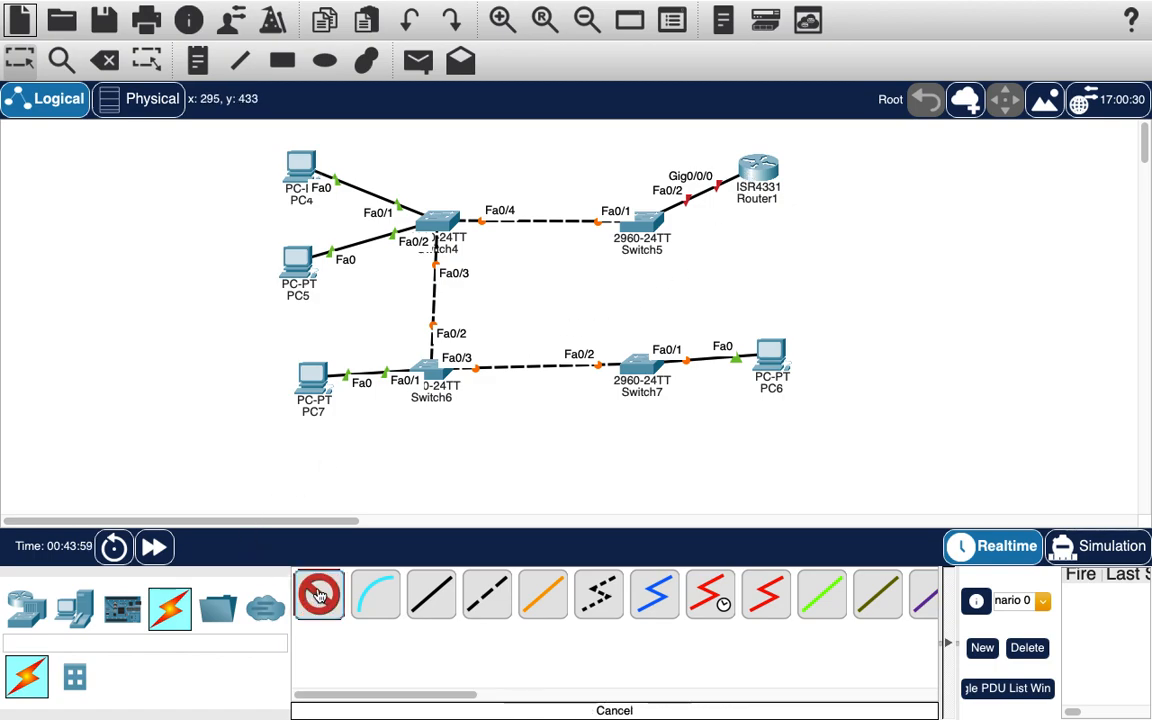
pyautogui.click(645, 222)
pyautogui.click(640, 365)
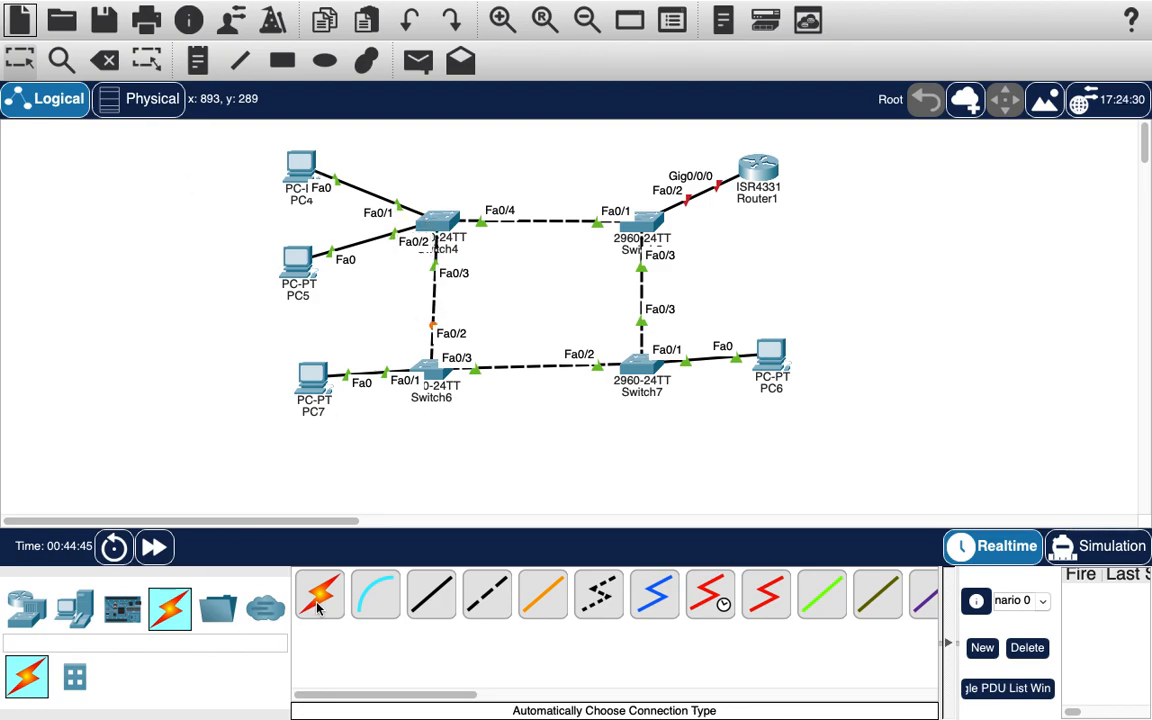
# Open Switch4's device window and take both it and the main topology window out of full screen
pyautogui.click(446, 229)
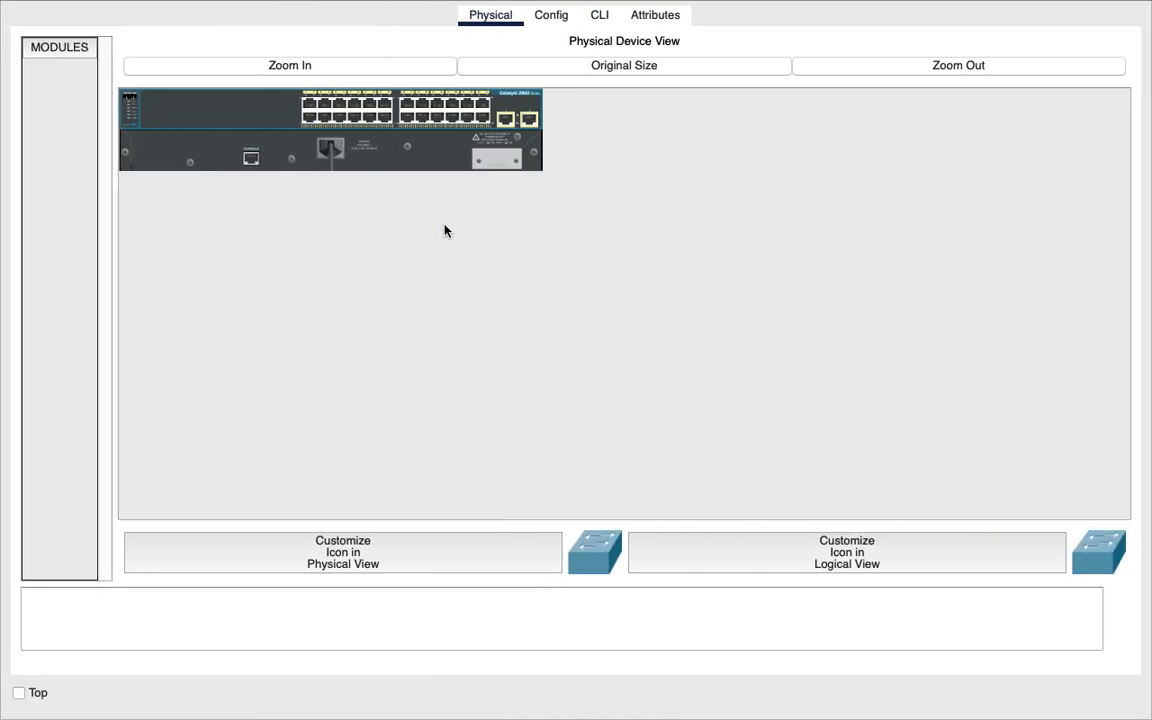
pyautogui.moveTo(211, 8)
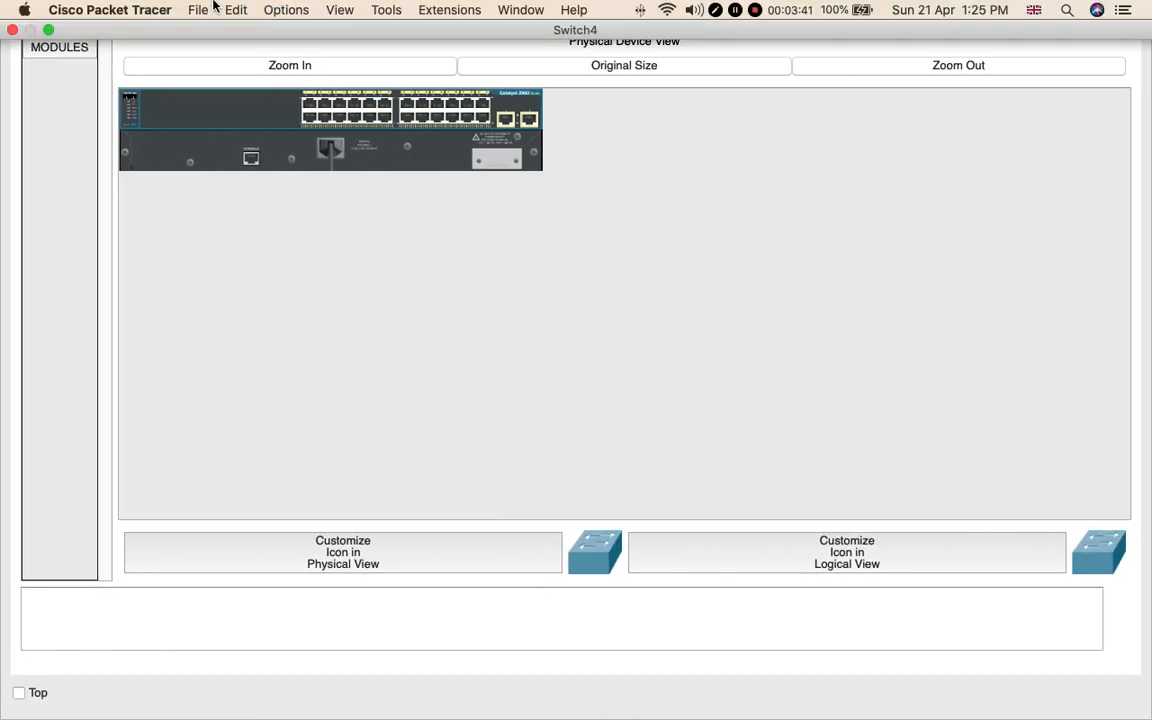
pyautogui.click(48, 30)
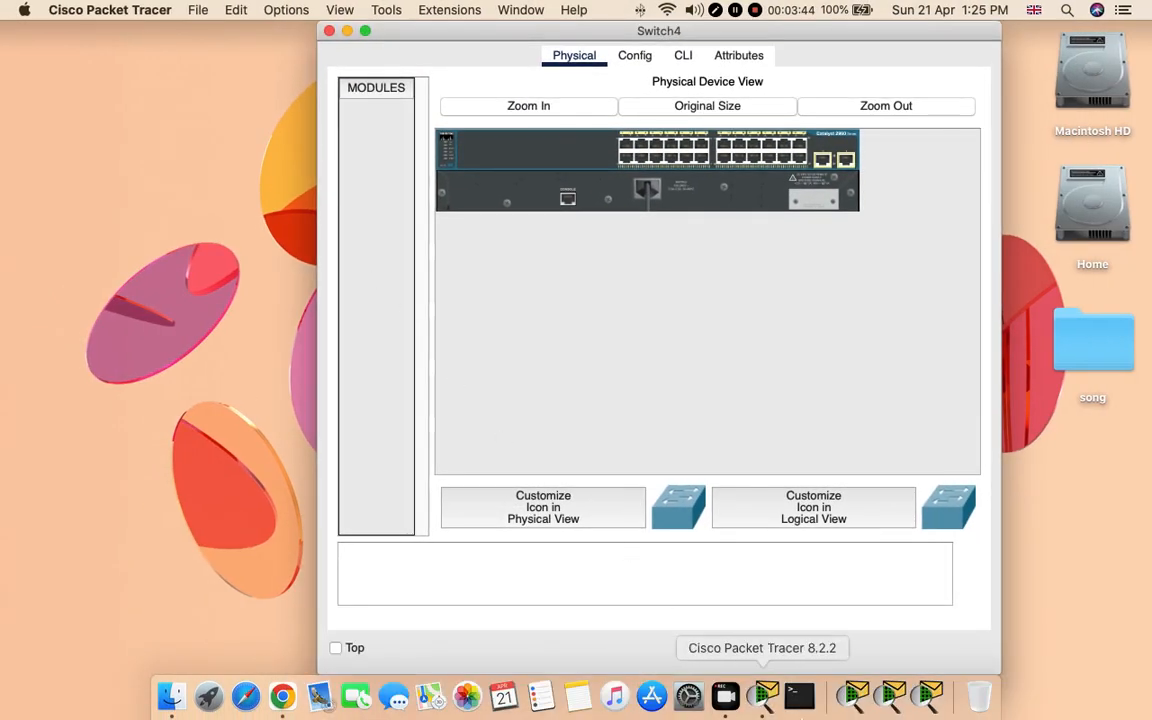
pyautogui.click(764, 696)
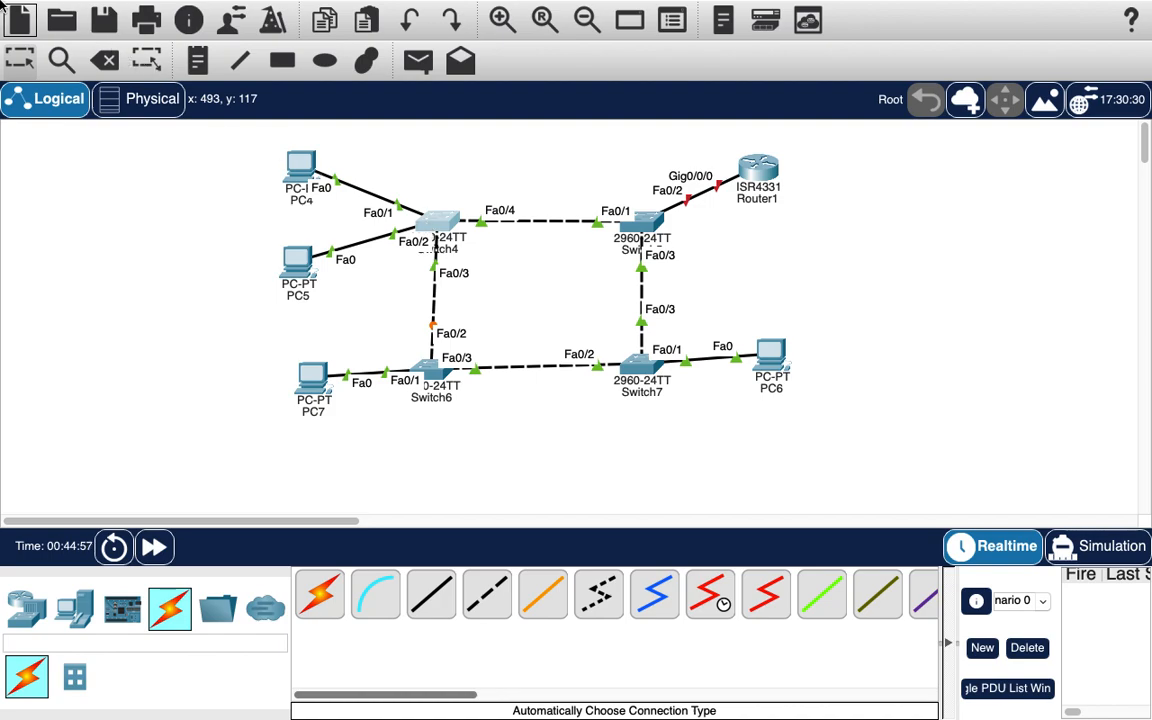
pyautogui.moveTo(54, 2)
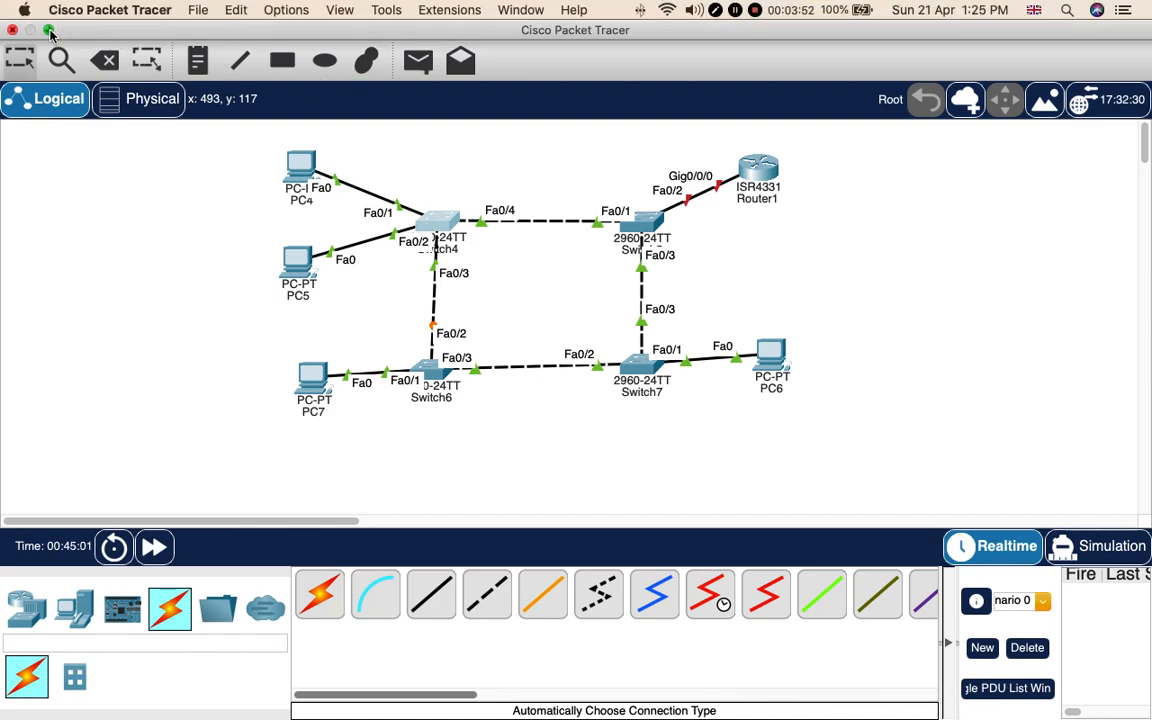
pyautogui.click(48, 26)
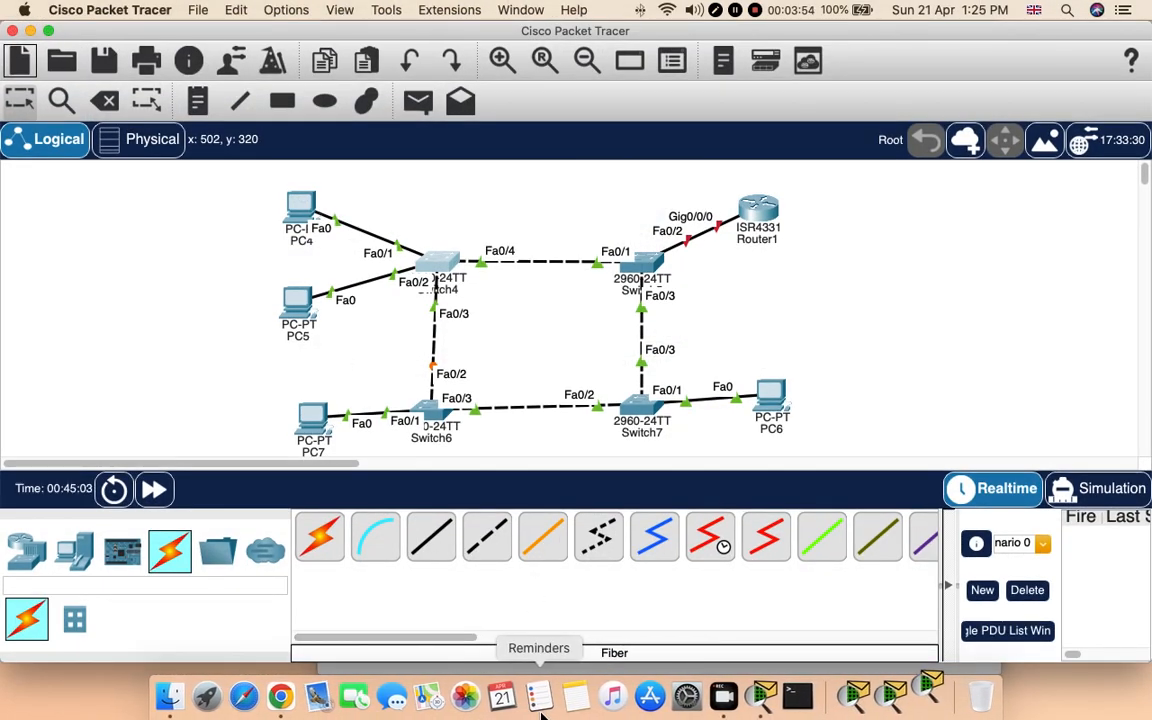
# Open Switch4's command-line interface and enter privileged EXEC mode with the command en
pyautogui.click(440, 263)
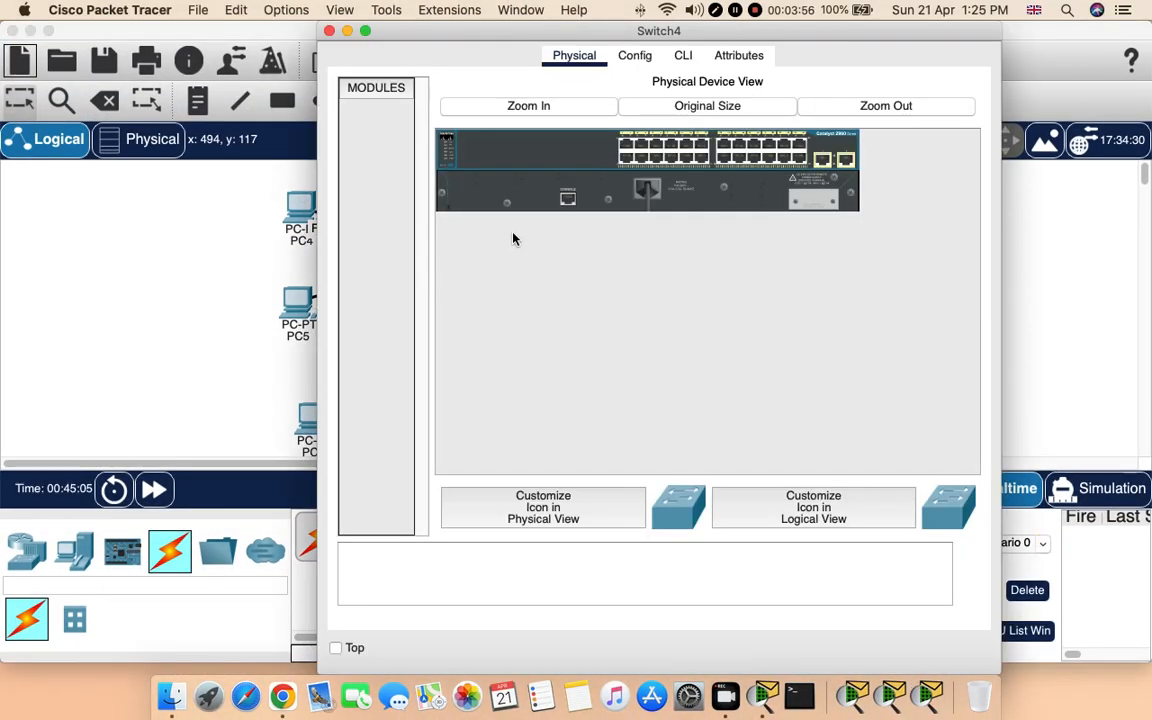
pyautogui.click(682, 57)
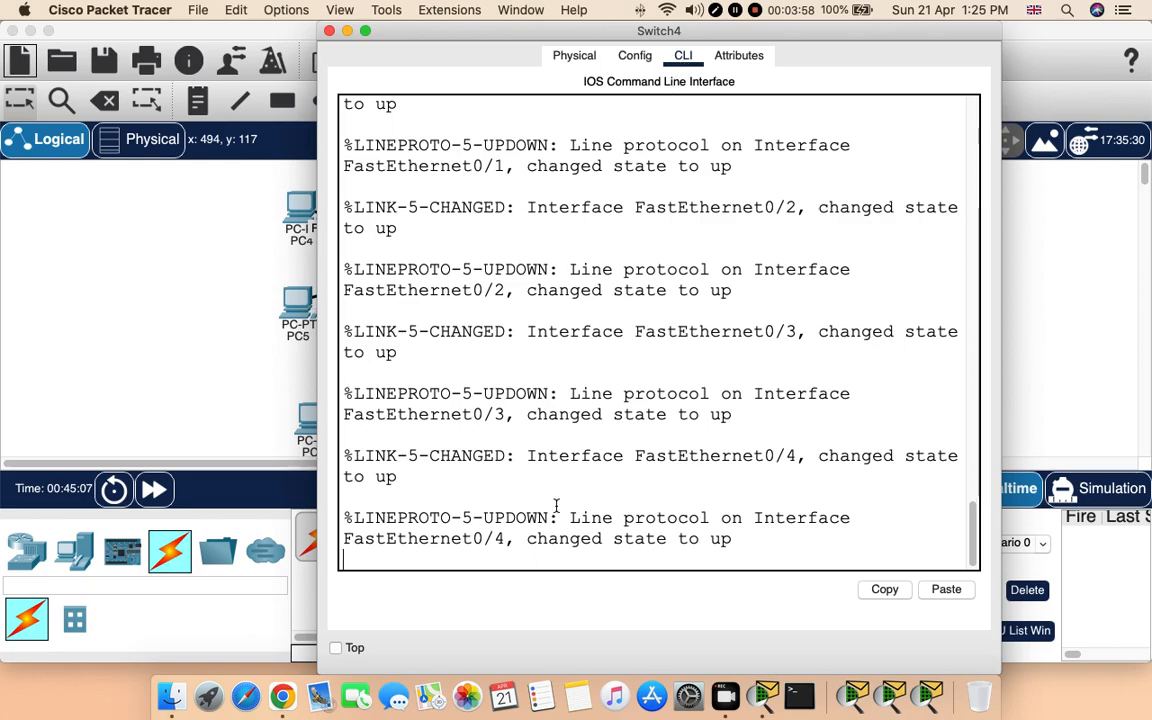
pyautogui.press('Return')
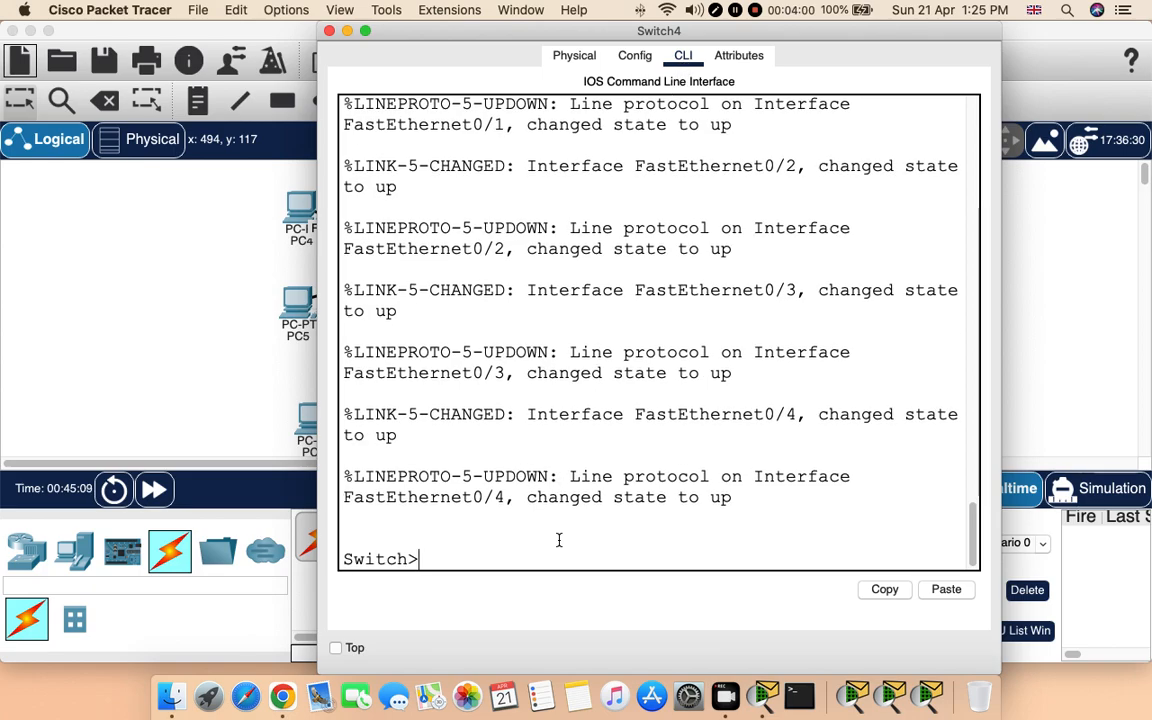
pyautogui.moveTo(484, 28); pyautogui.dragTo(609, 21)
pyautogui.write('conf')
pyautogui.press('BackSpace')
pyautogui.press('BackSpace')
pyautogui.press('BackSpace')
pyautogui.press('BackSpace')
pyautogui.write('en')
pyautogui.press('Return')
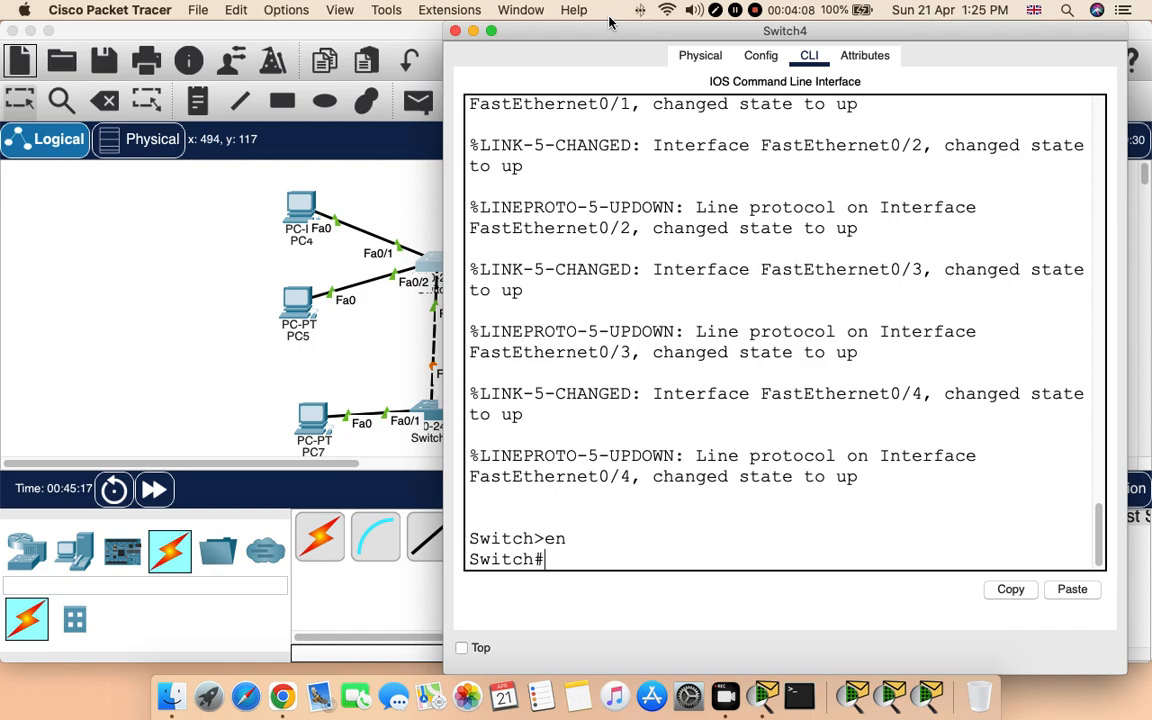
# Enter global configuration mode on Switch4 with the command conf t
pyautogui.write('conf')
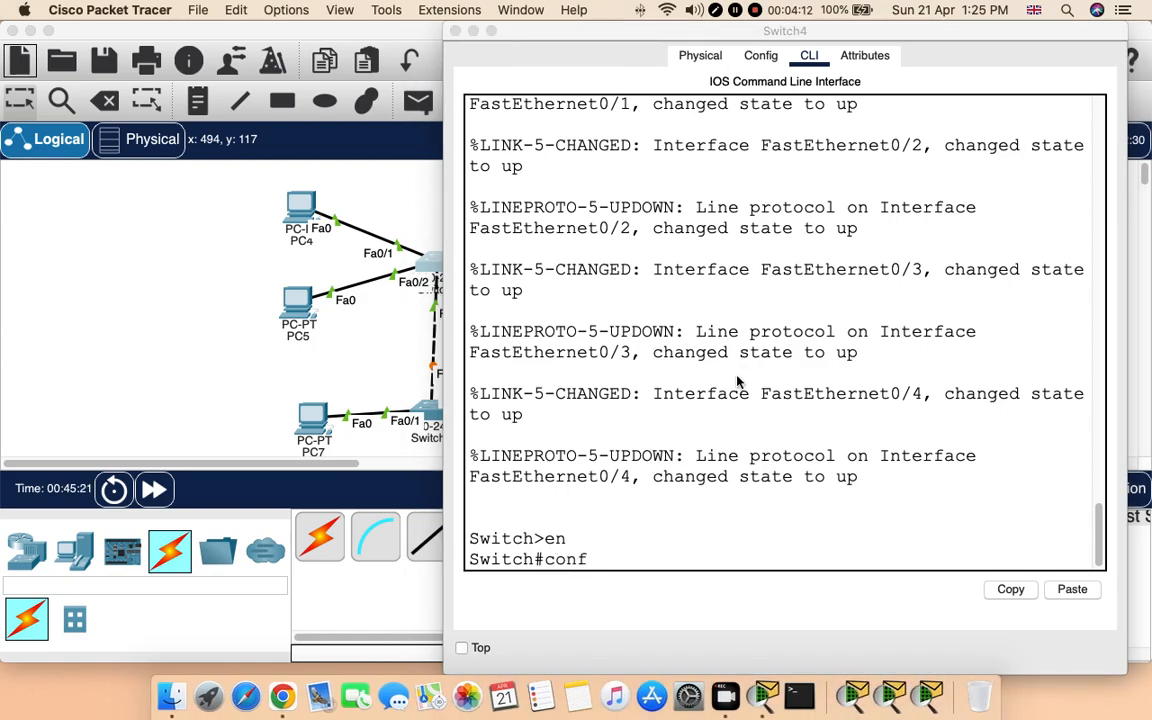
pyautogui.click(629, 545)
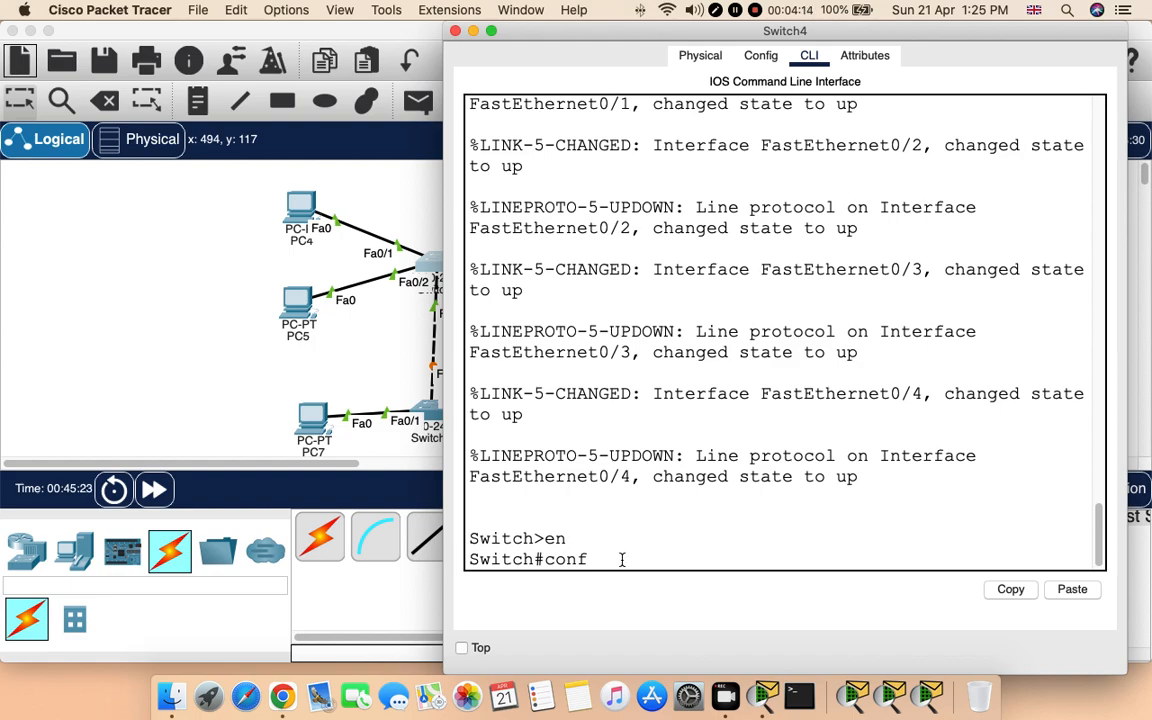
pyautogui.write('t')
pyautogui.press('Return')
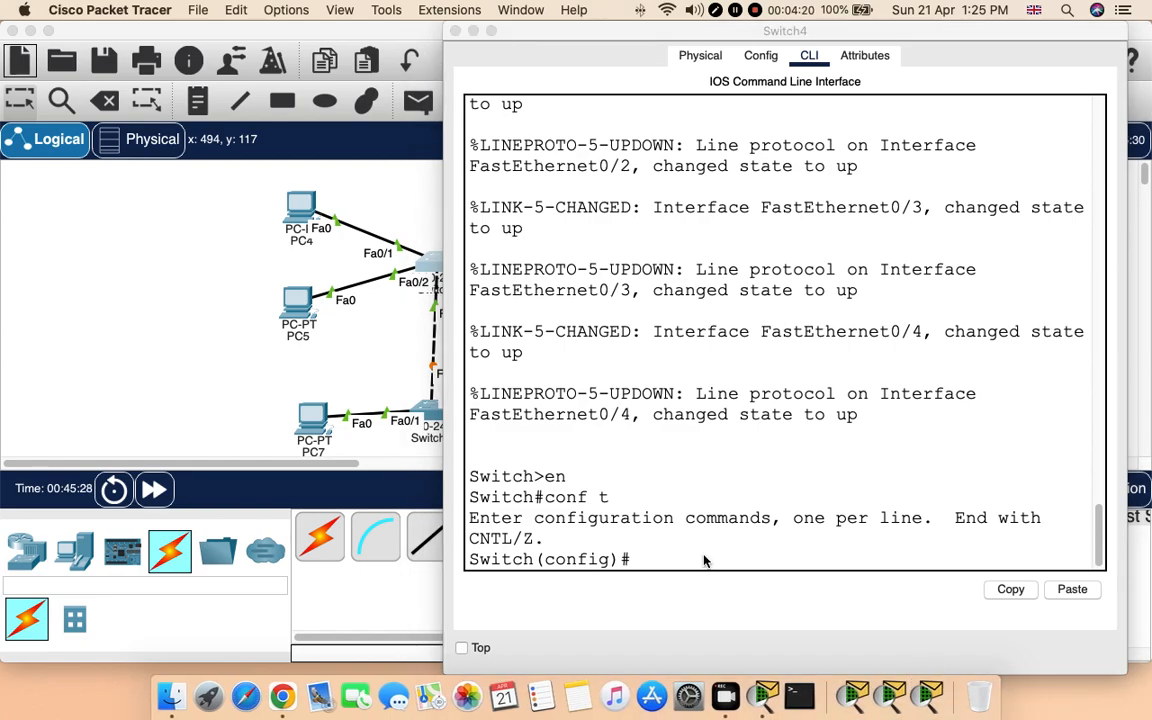
# Set Switch4's hostname to sw1 with the command host sw1
pyautogui.moveTo(630, 38); pyautogui.dragTo(713, 80)
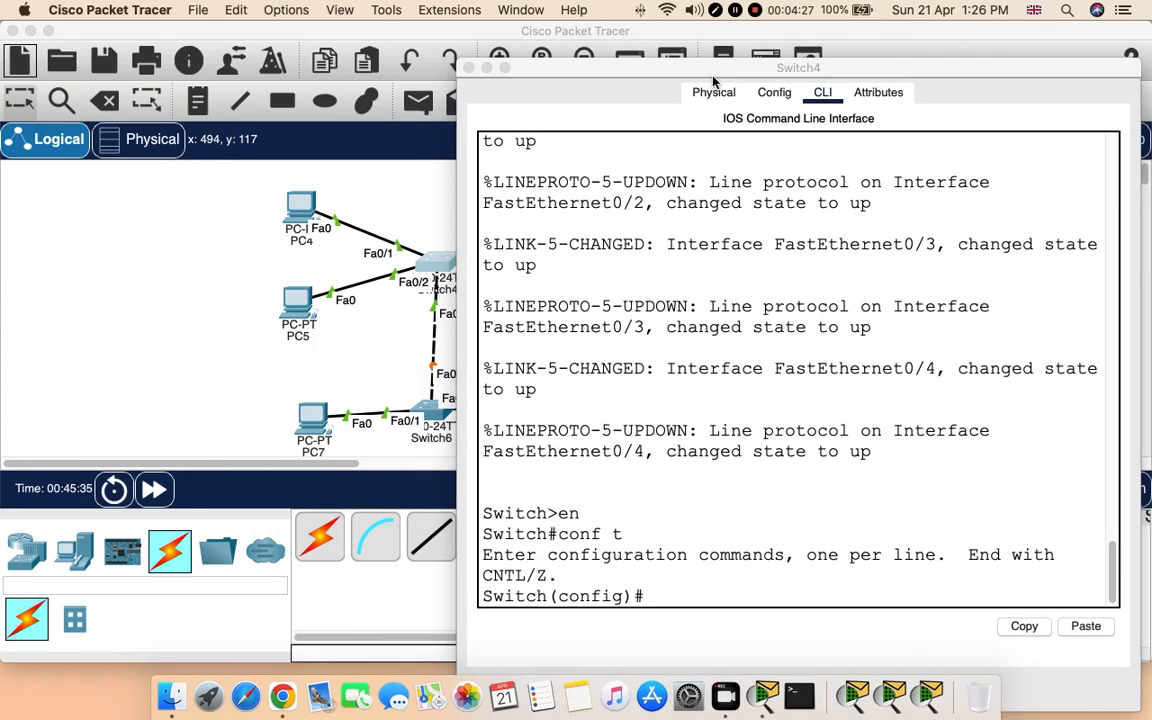
pyautogui.click(674, 597)
pyautogui.click(665, 598)
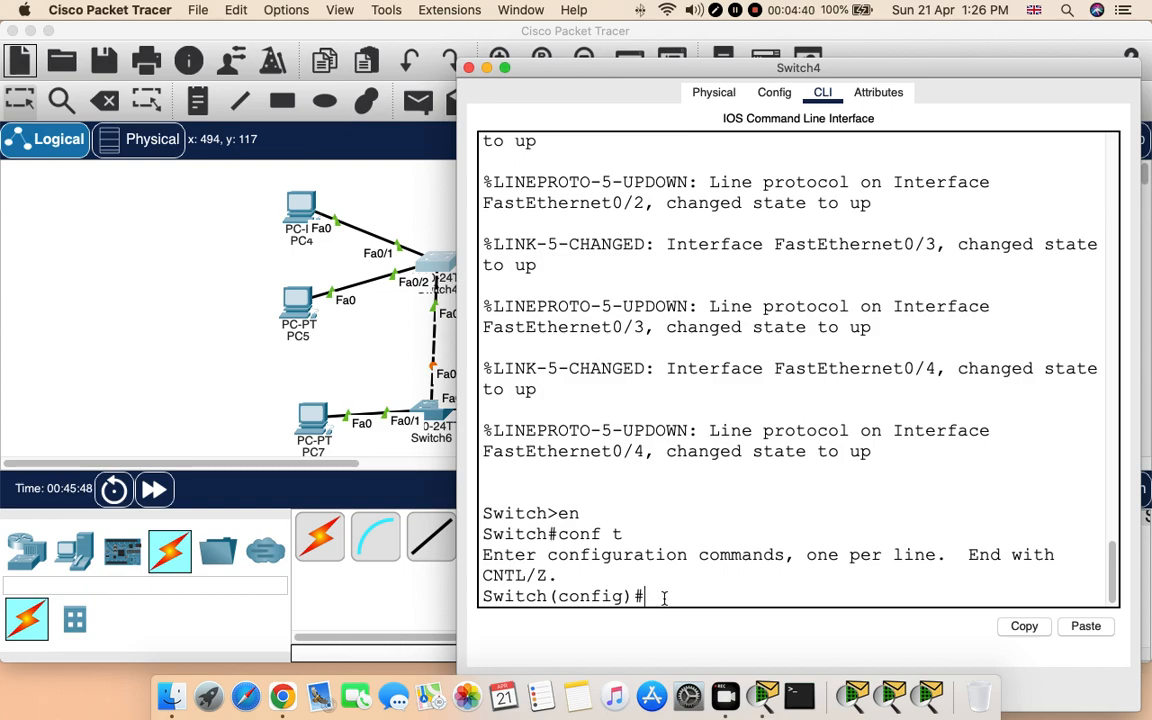
pyautogui.write('hos')
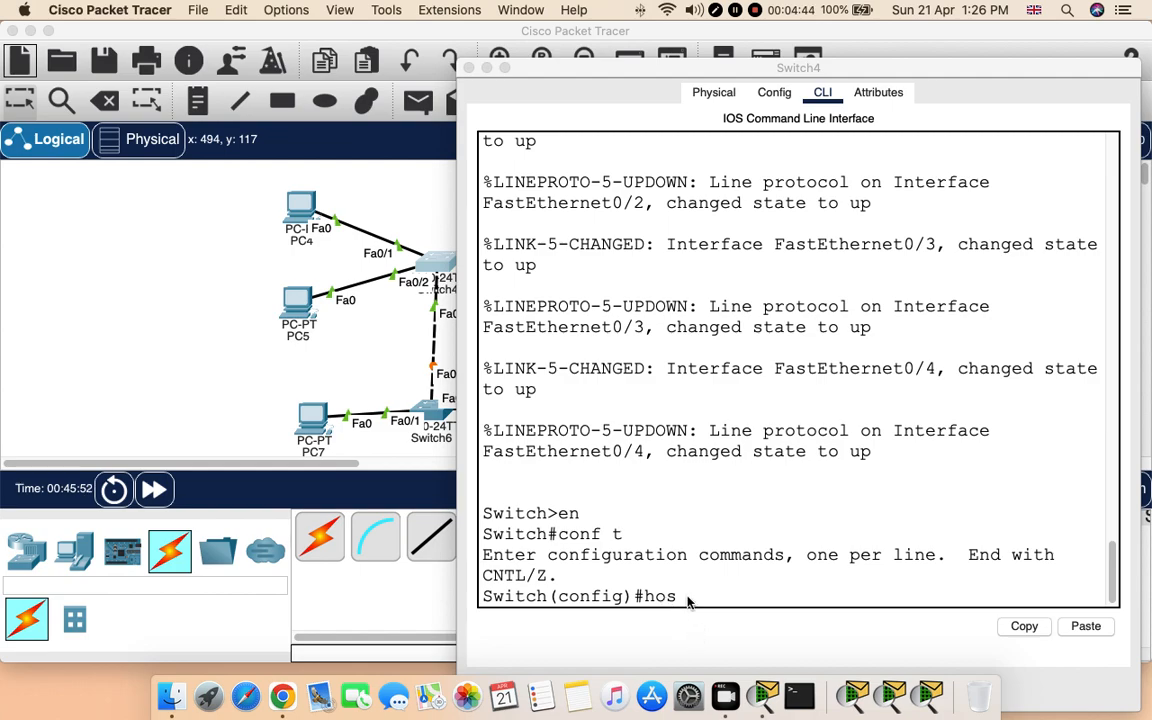
pyautogui.click(688, 597)
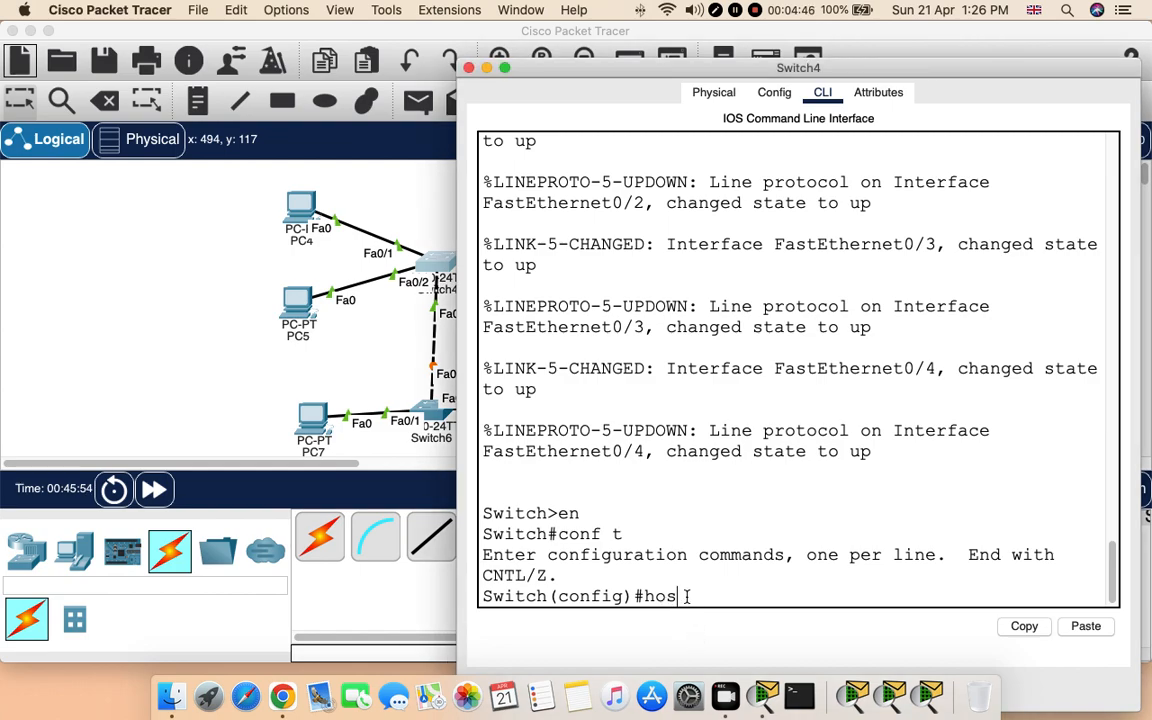
pyautogui.write('t')
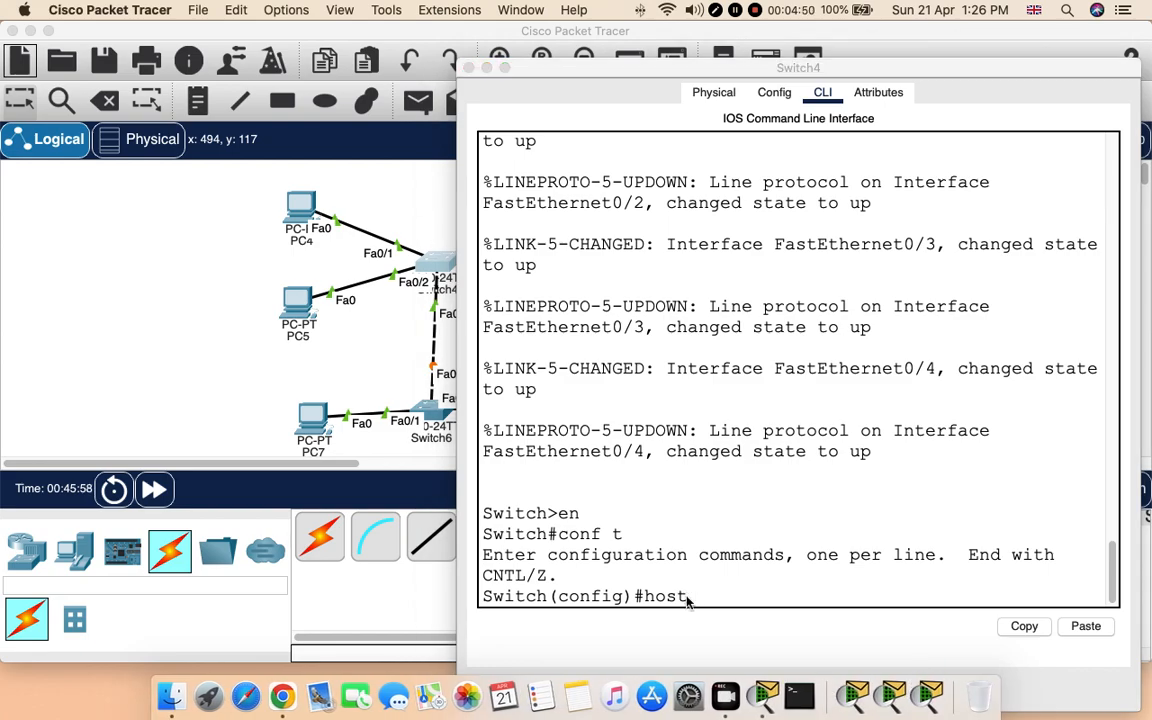
pyautogui.click(704, 600)
pyautogui.write('sw')
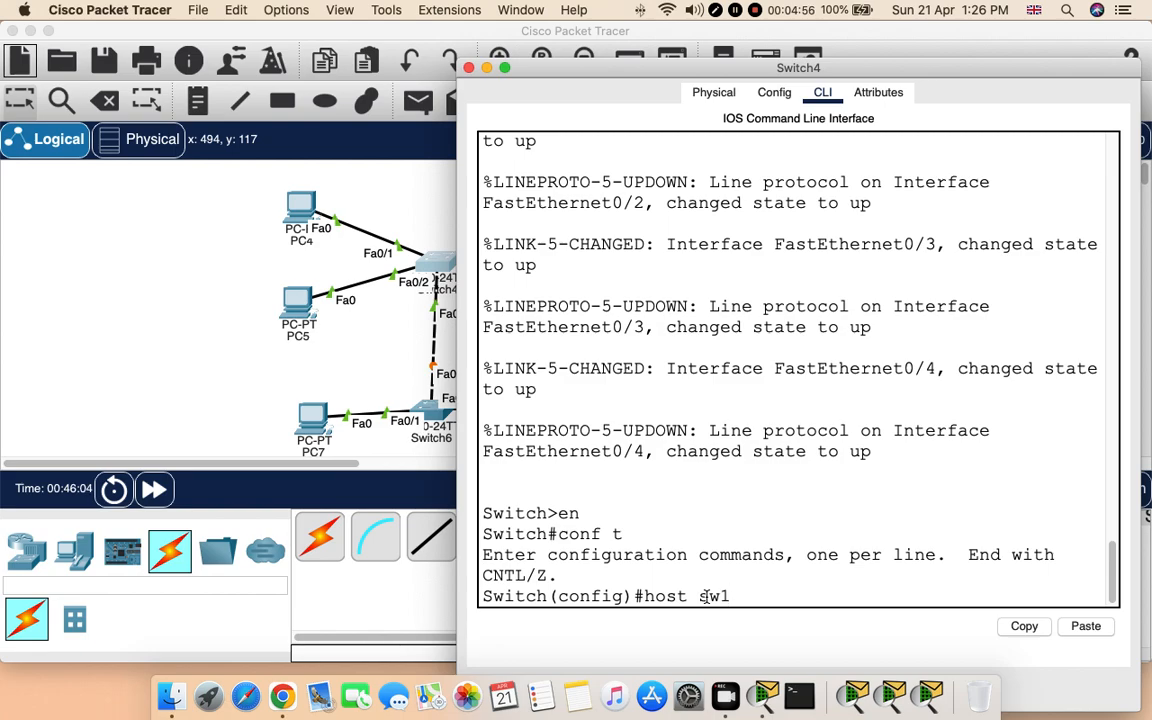
pyautogui.write('1')
pyautogui.press('Return')
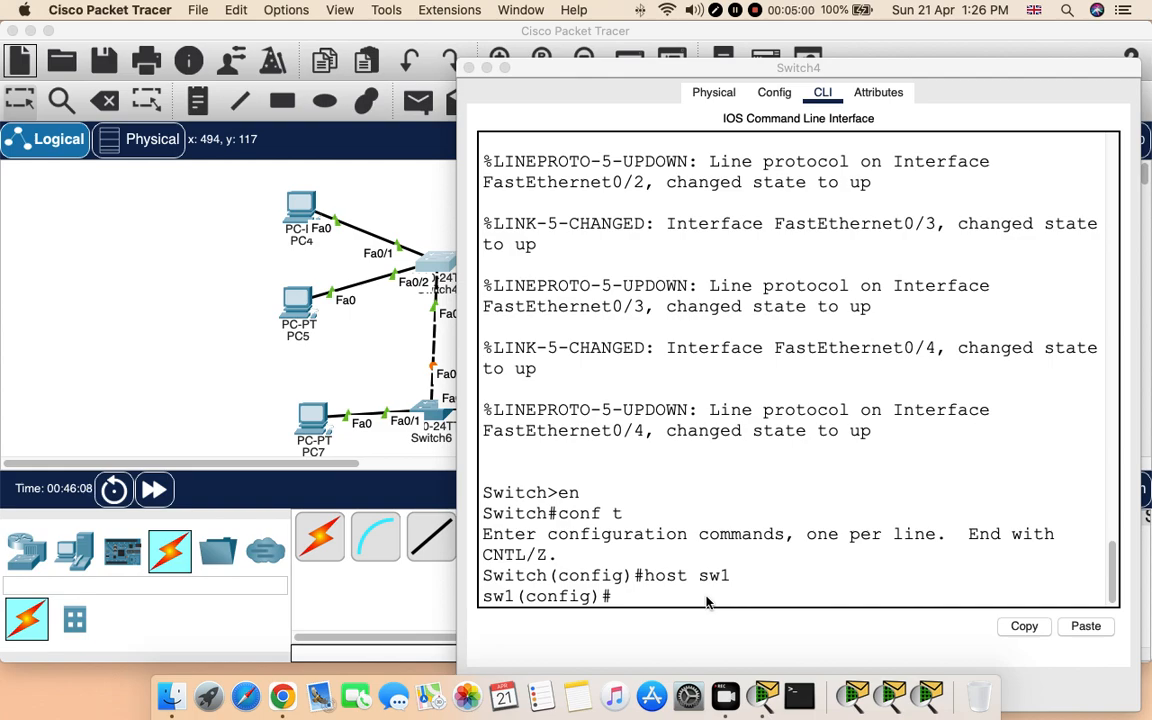
# Enter interface configuration mode for FastEthernet 0/1 on Switch4 with the command interface fa0/1
pyautogui.moveTo(530, 76); pyautogui.dragTo(487, 51)
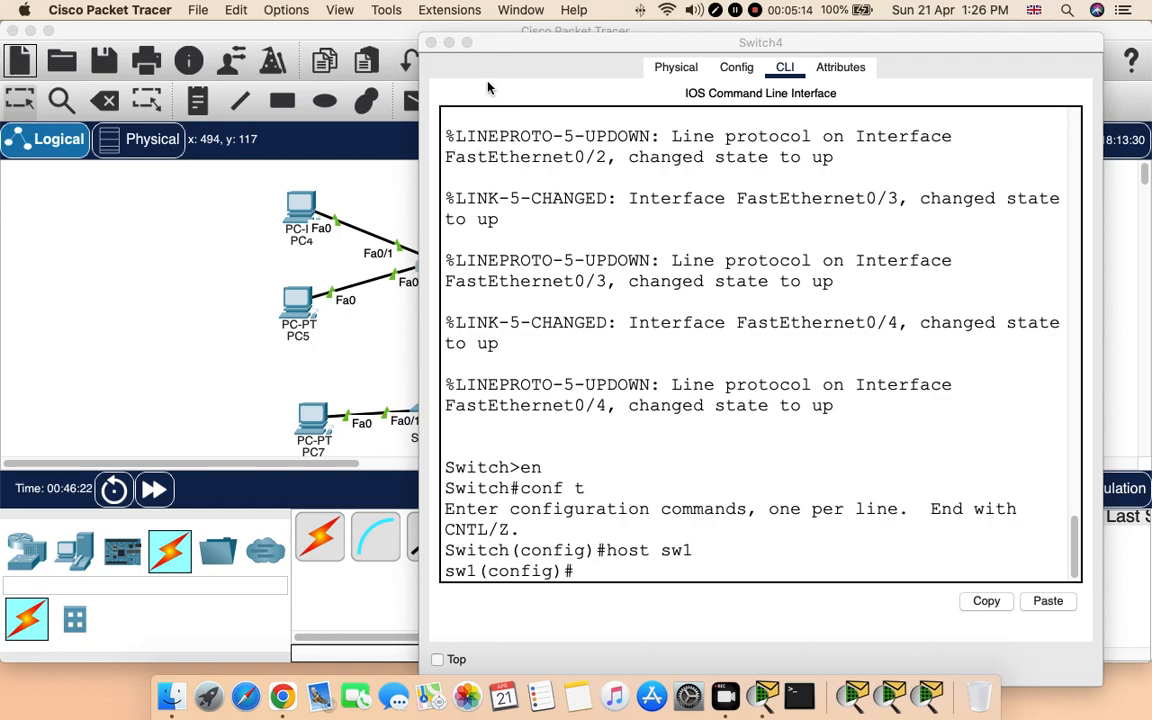
pyautogui.click(591, 570)
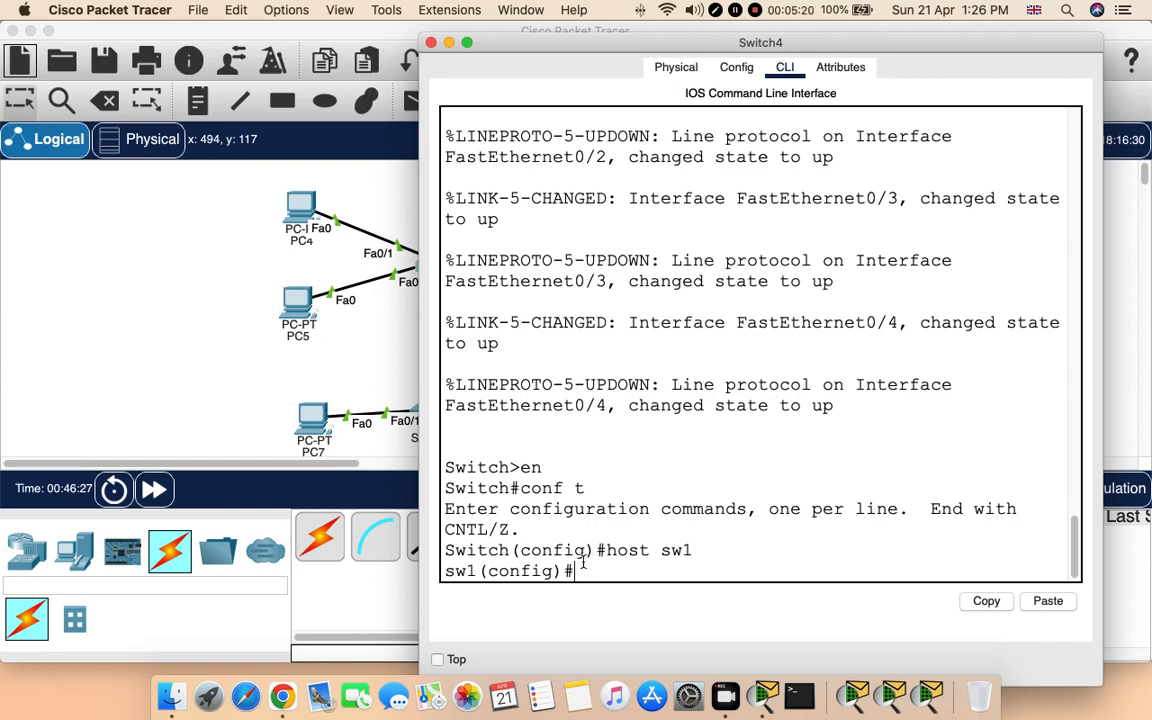
pyautogui.moveTo(832, 47); pyautogui.dragTo(822, 35)
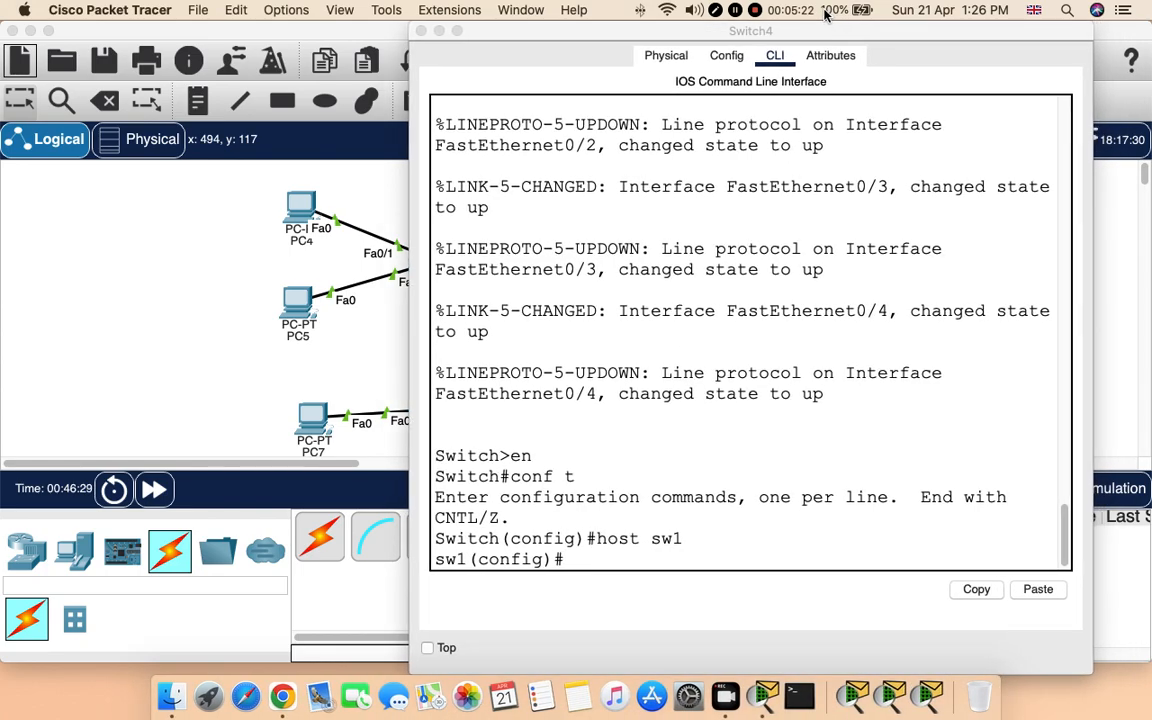
pyautogui.click(456, 33)
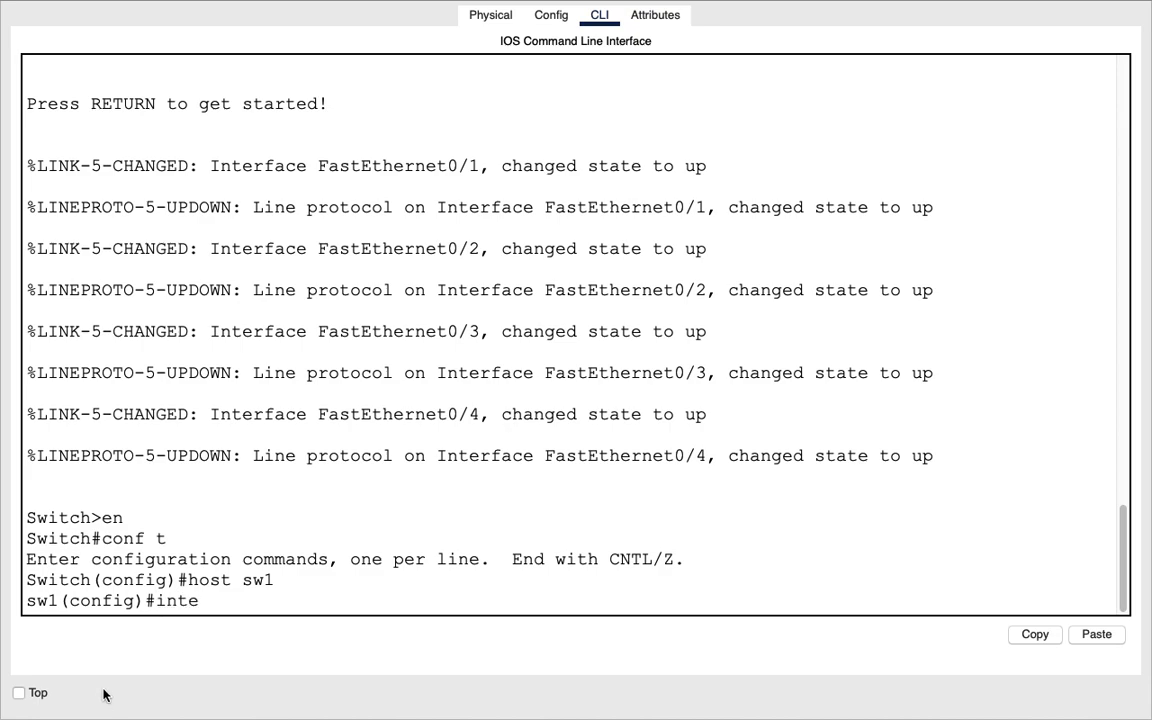
pyautogui.write('rface fa')
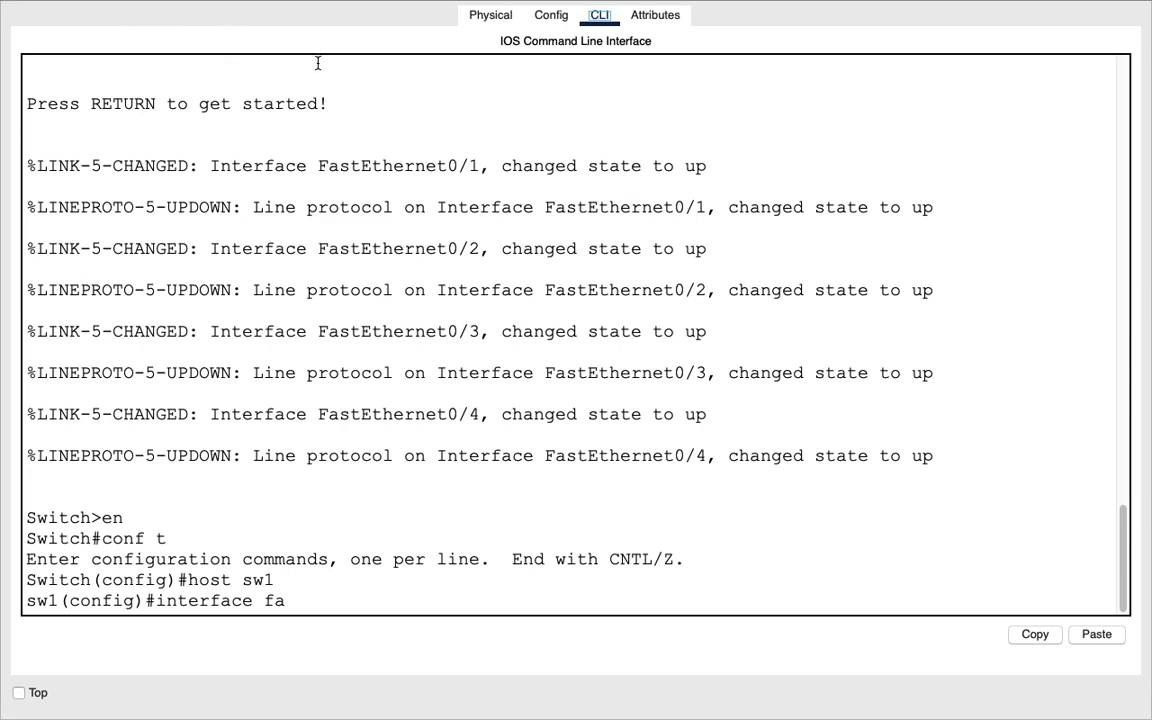
pyautogui.hotkey('ctrl', 'Left')
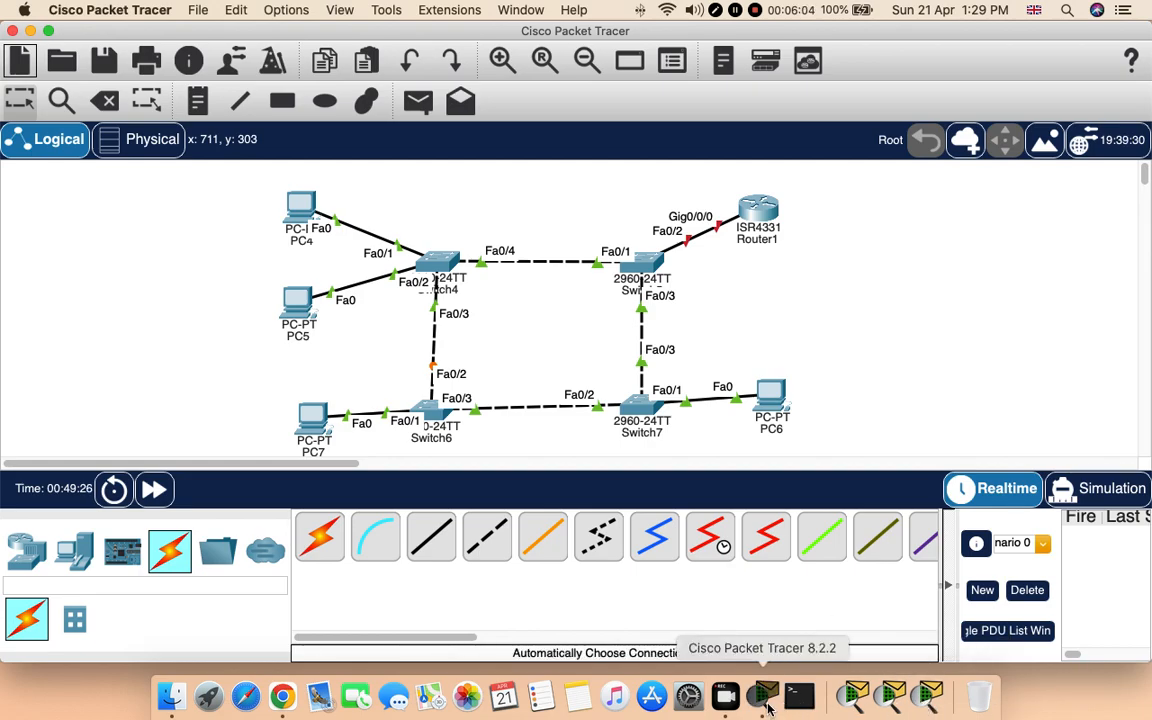
pyautogui.click(447, 263)
pyautogui.press('Return')
pyautogui.write('interface fa')
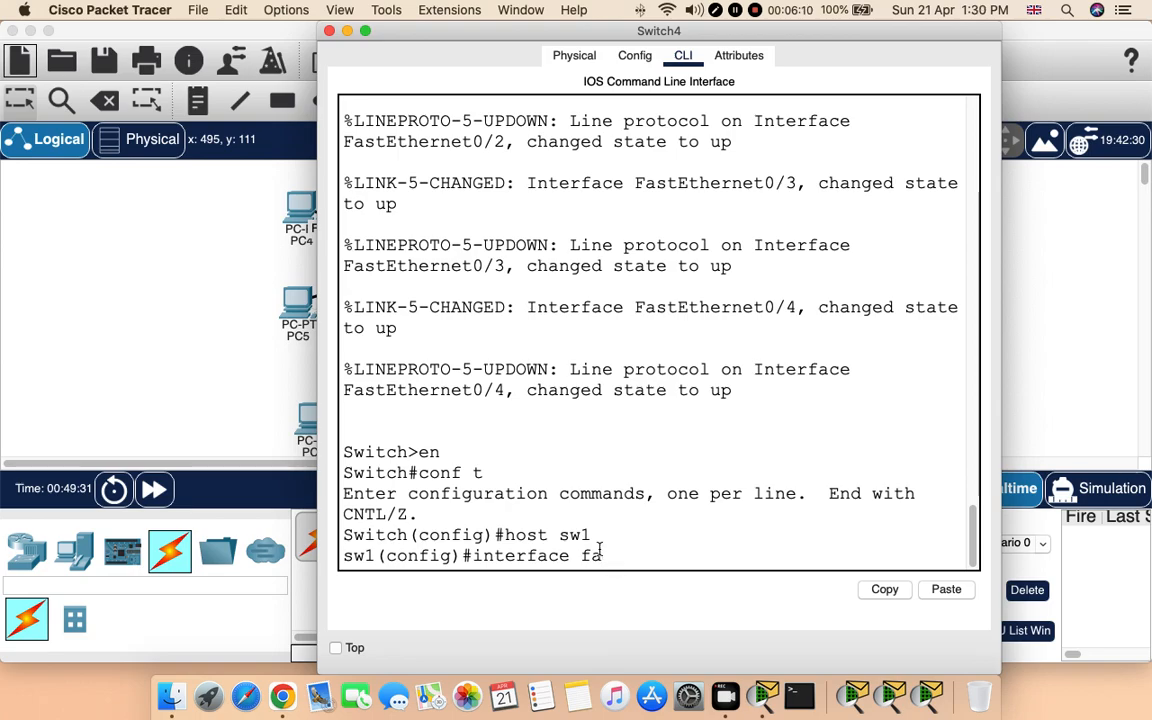
pyautogui.write('0/1')
pyautogui.press('Return')
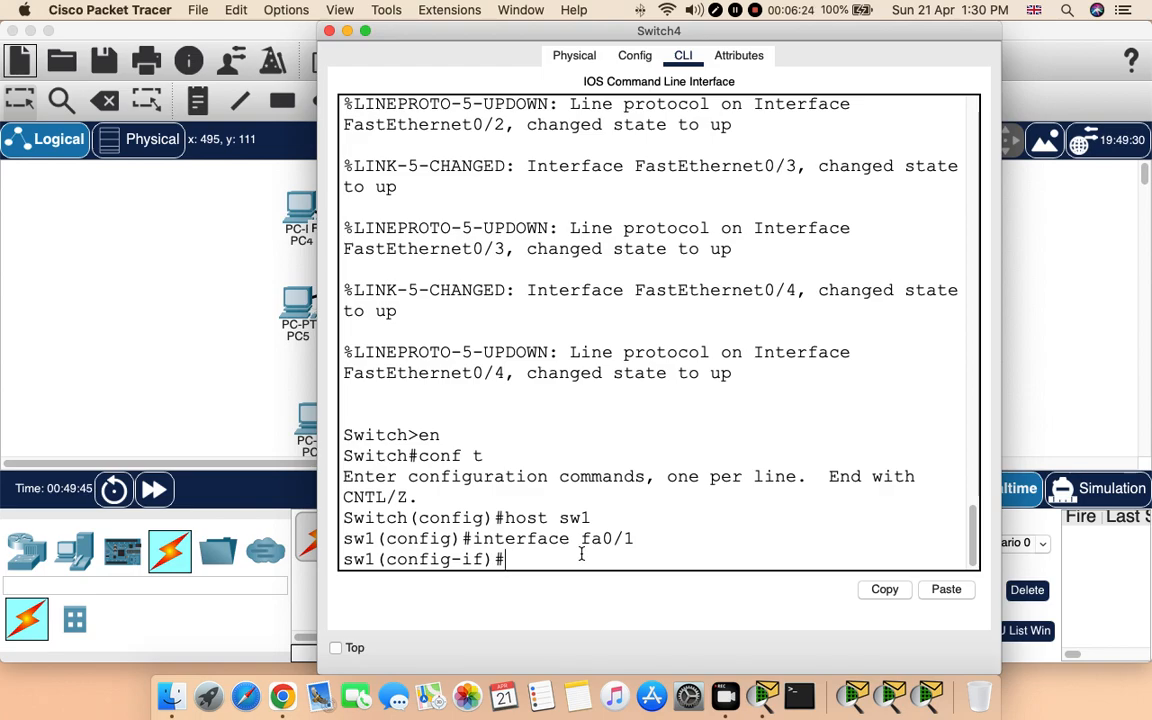
# Make Switch4's FastEthernet 0/1 an access port in VLAN 1 with switchport mode access and swi access vlan 1
pyautogui.write('switchport m')
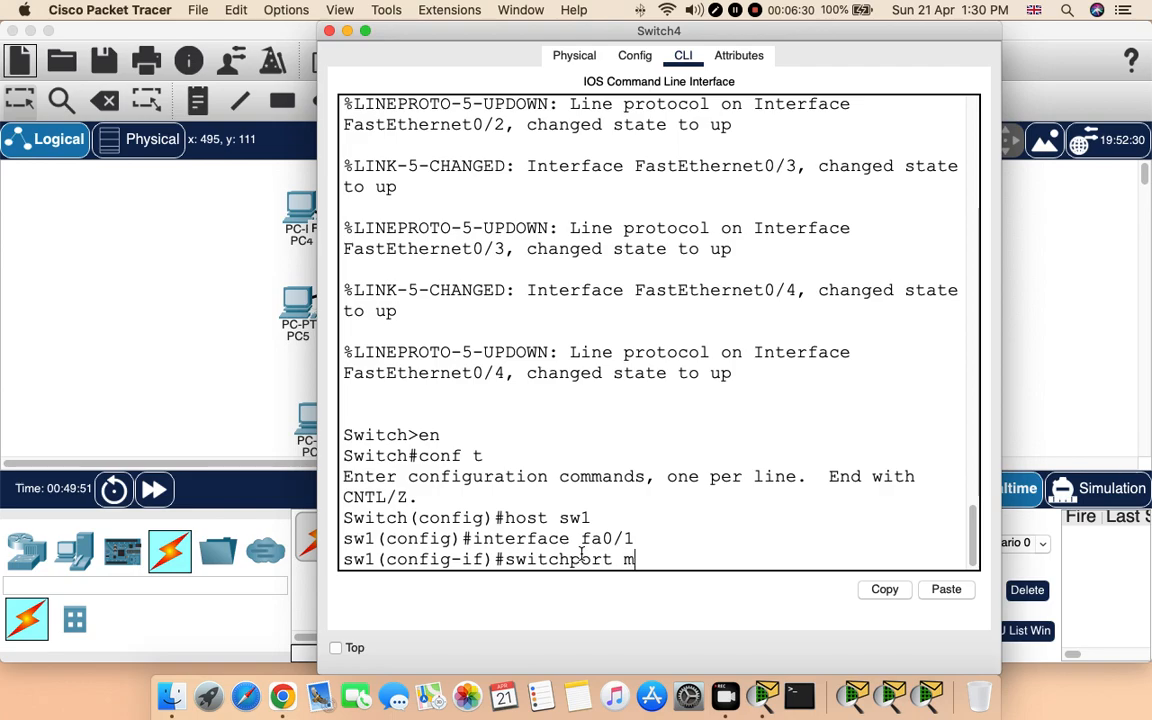
pyautogui.write('ode access')
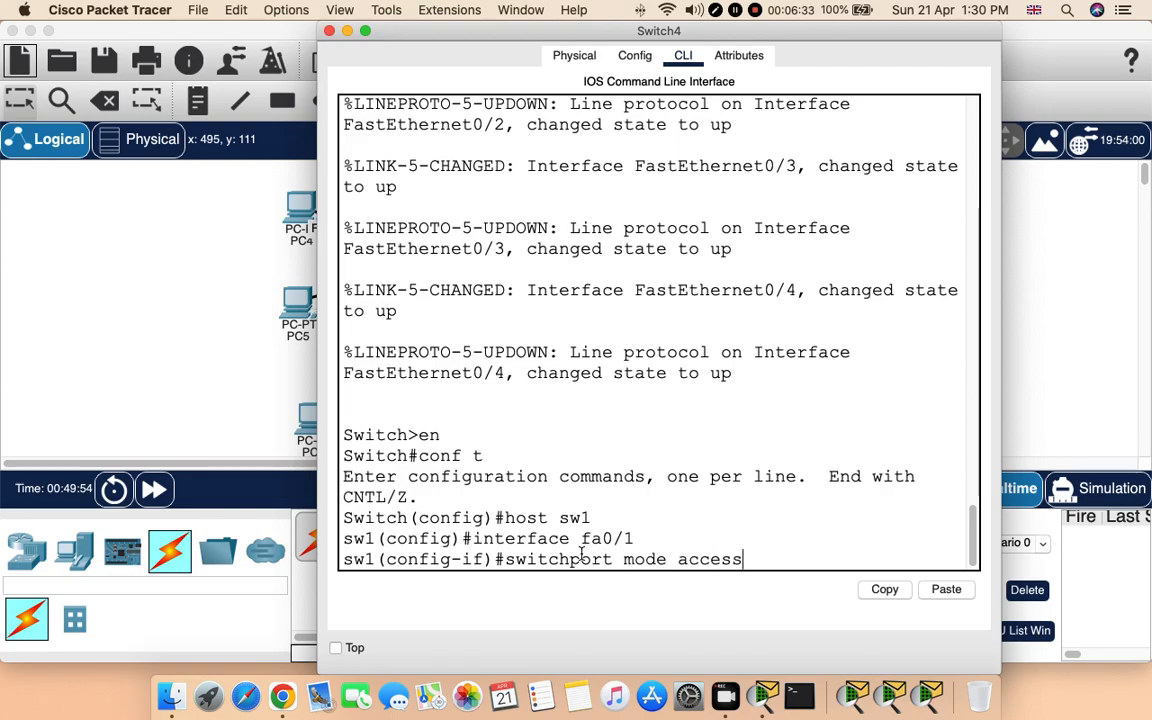
pyautogui.press('Return')
pyautogui.write('swi access vlan')
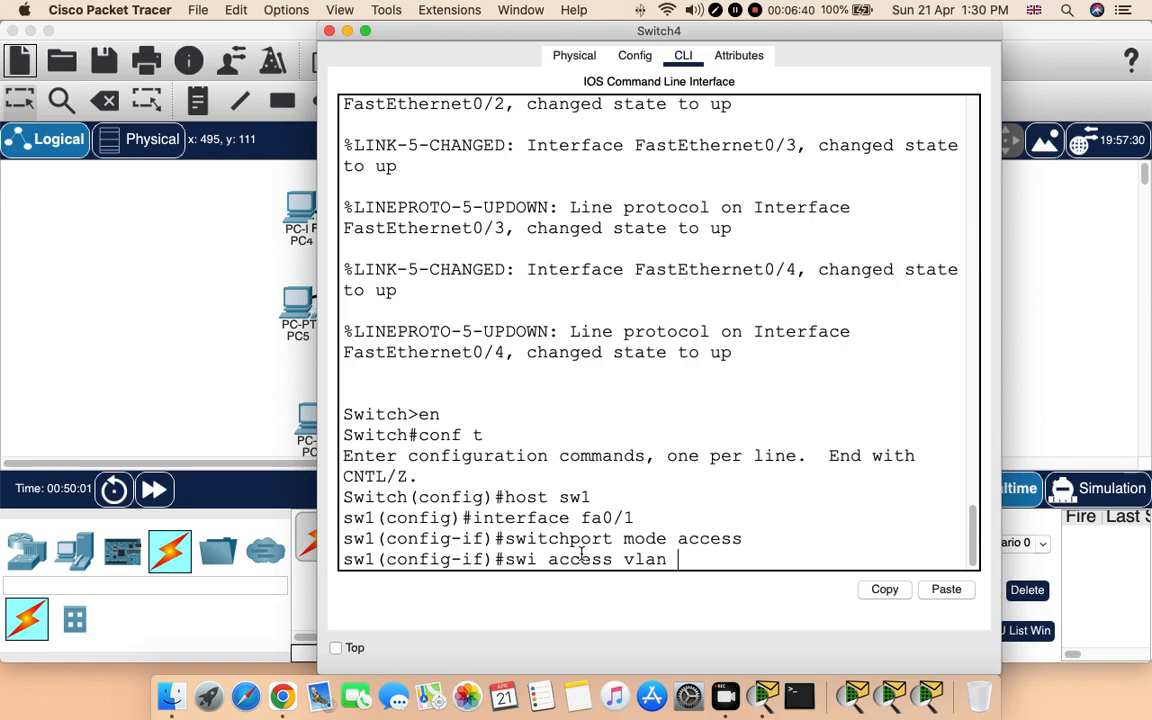
pyautogui.write(' 1')
pyautogui.press('Return')
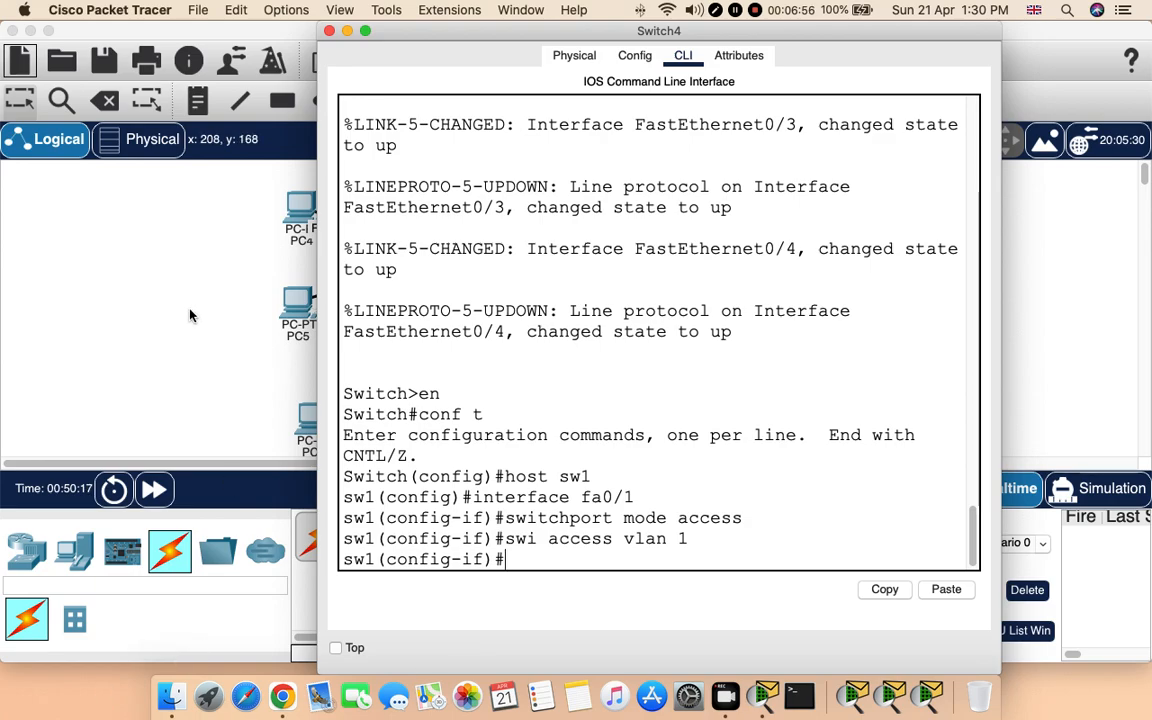
# Configure Switch4's FastEthernet 0/2 as an access port in VLAN 2 with int fa0/2, switchport mode access and swi access vlan 2
pyautogui.moveTo(446, 43); pyautogui.dragTo(554, 44)
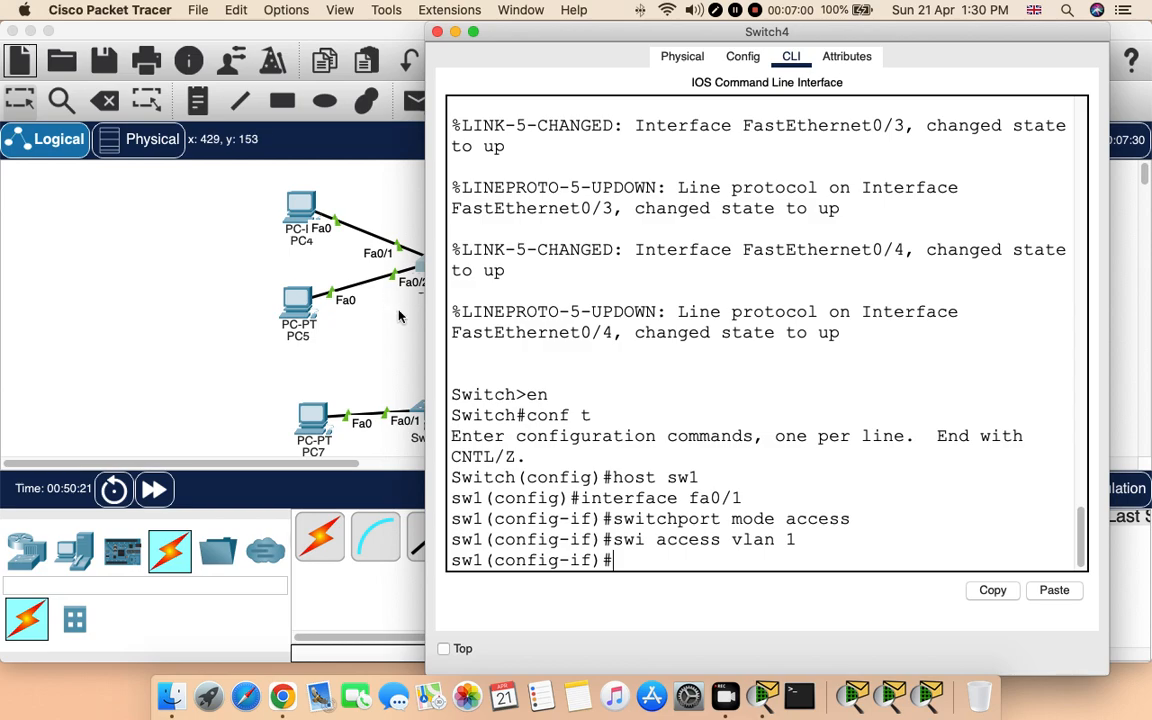
pyautogui.write('int fa0')
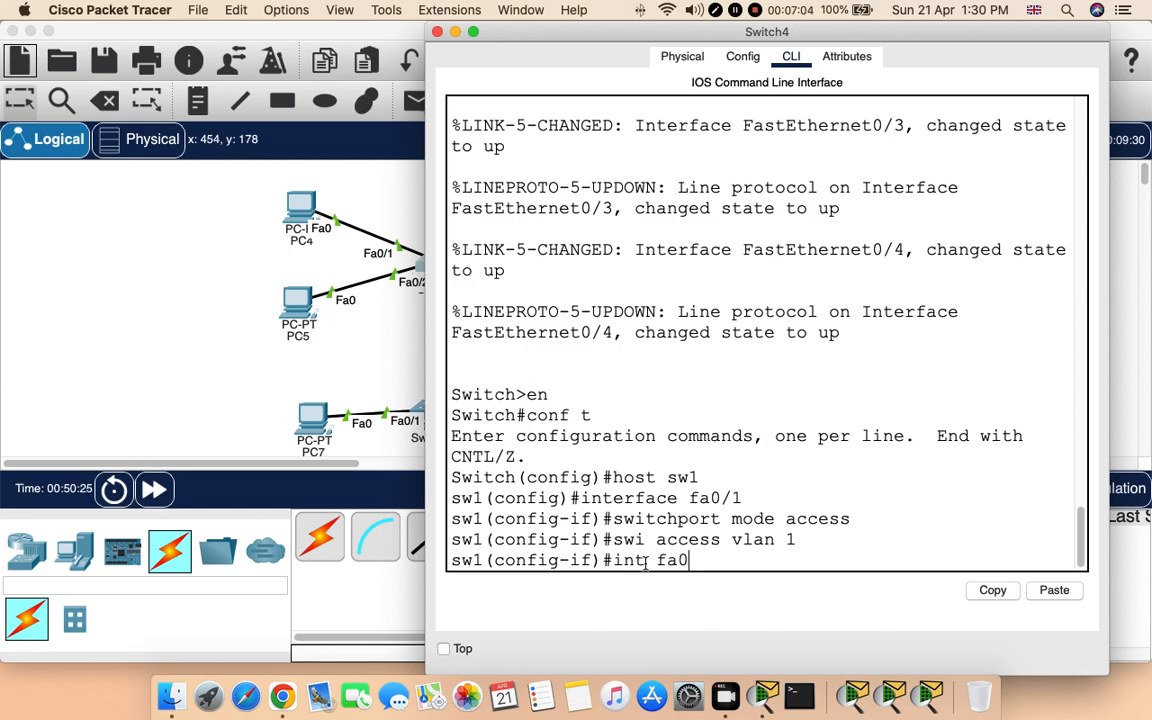
pyautogui.write('/2')
pyautogui.press('Return')
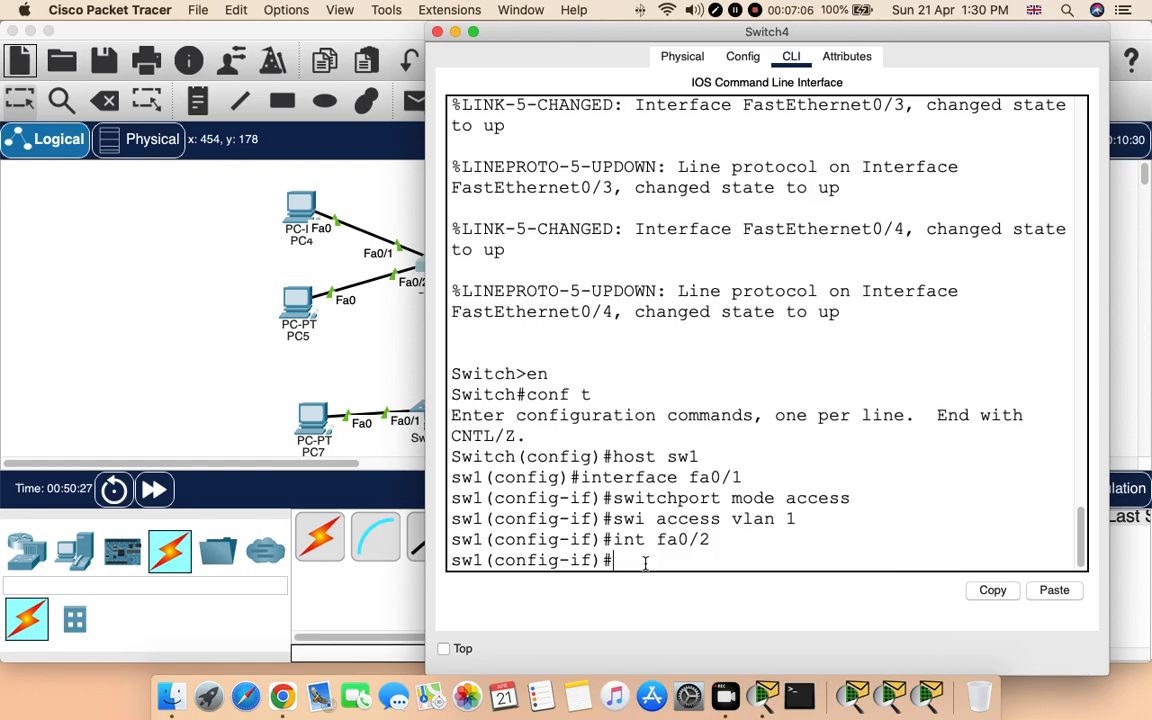
pyautogui.write('swi access vlan 1')
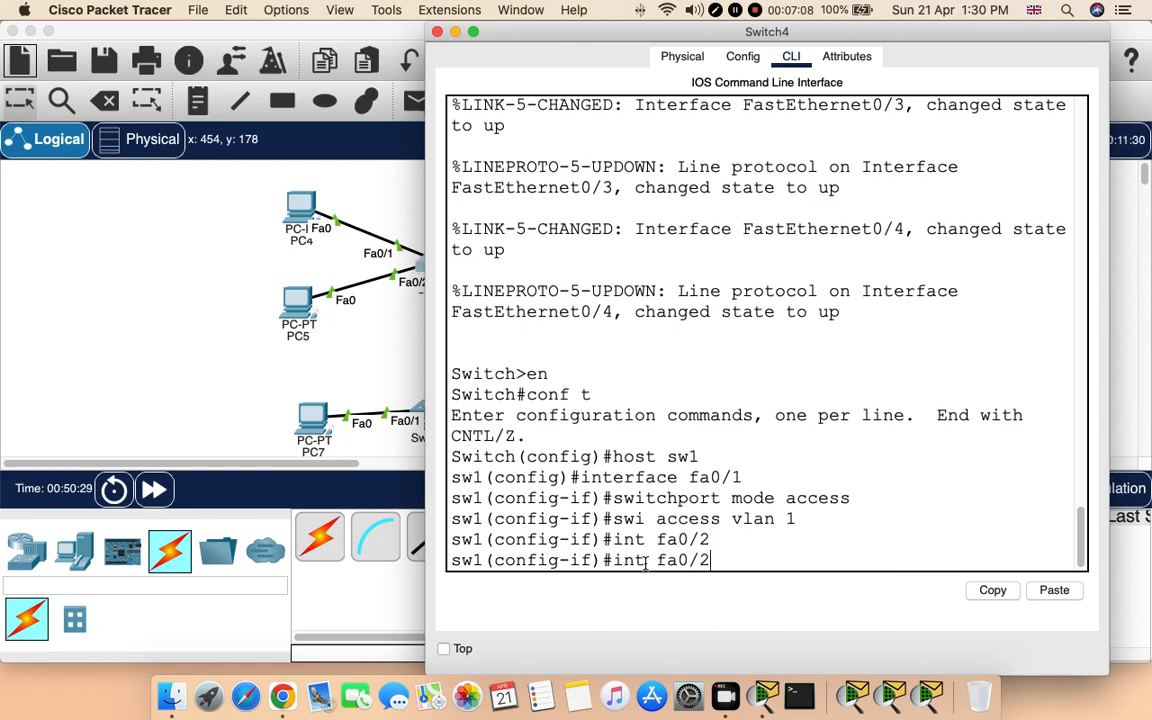
pyautogui.press('Up')
pyautogui.press('Up')
pyautogui.press('Up')
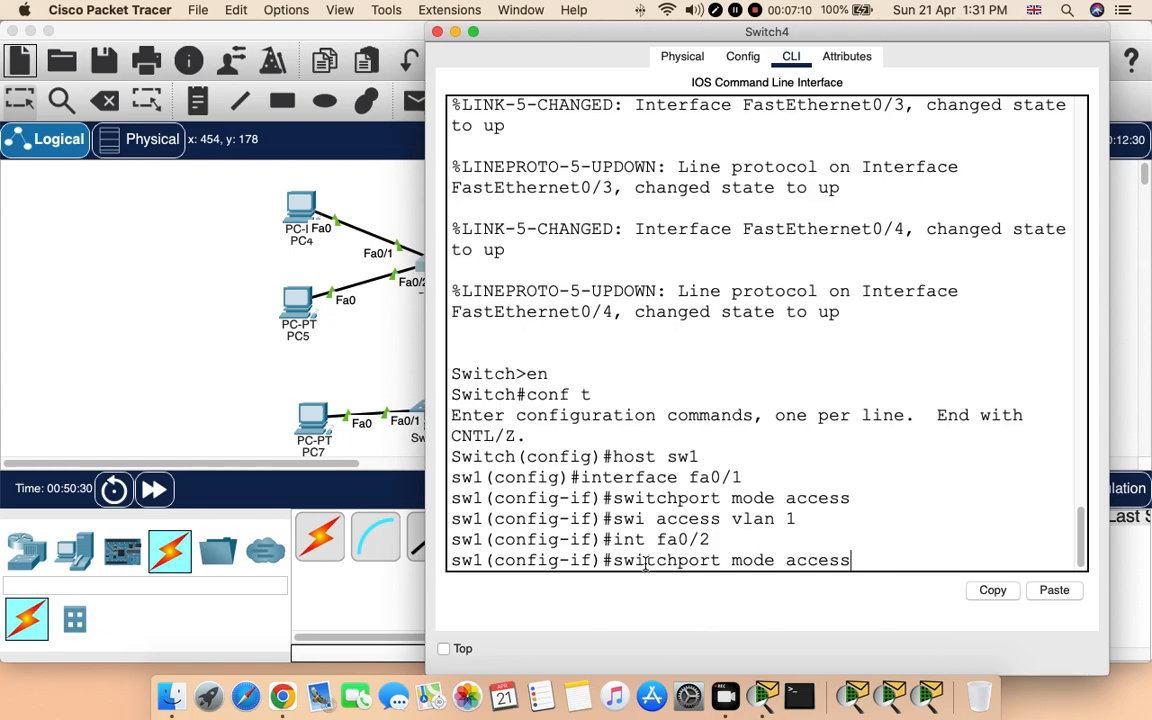
pyautogui.press('Return')
pyautogui.press('Up')
pyautogui.press('Up')
pyautogui.press('Up')
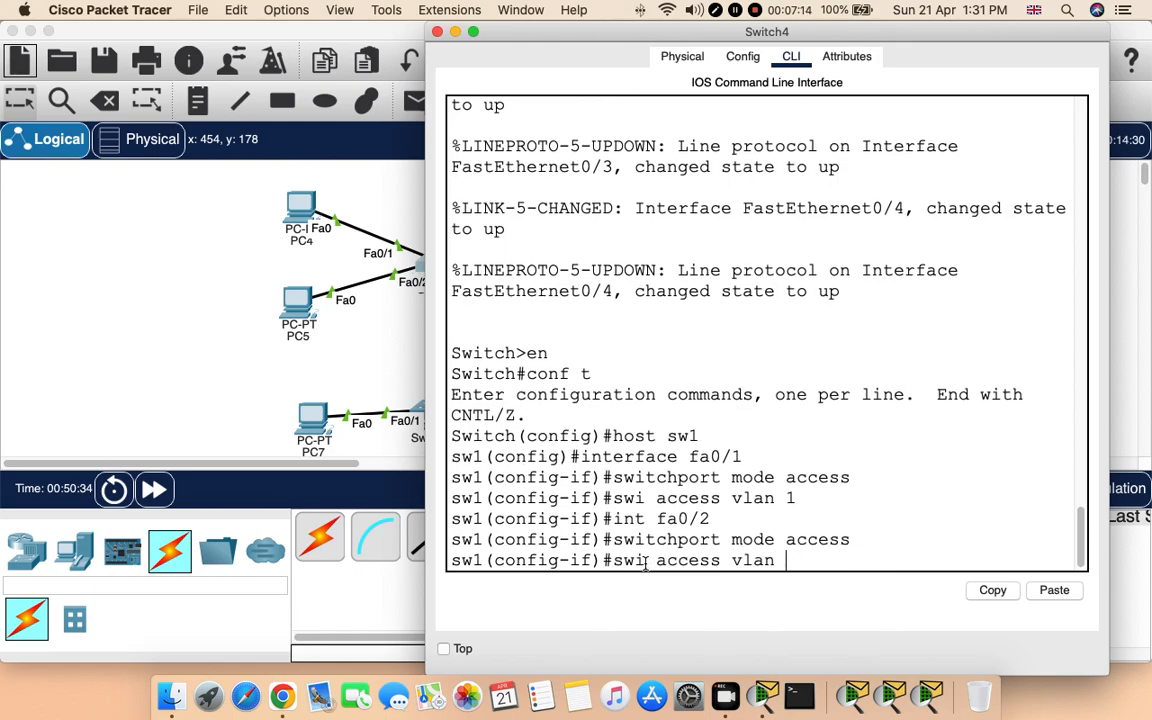
pyautogui.press('Return')
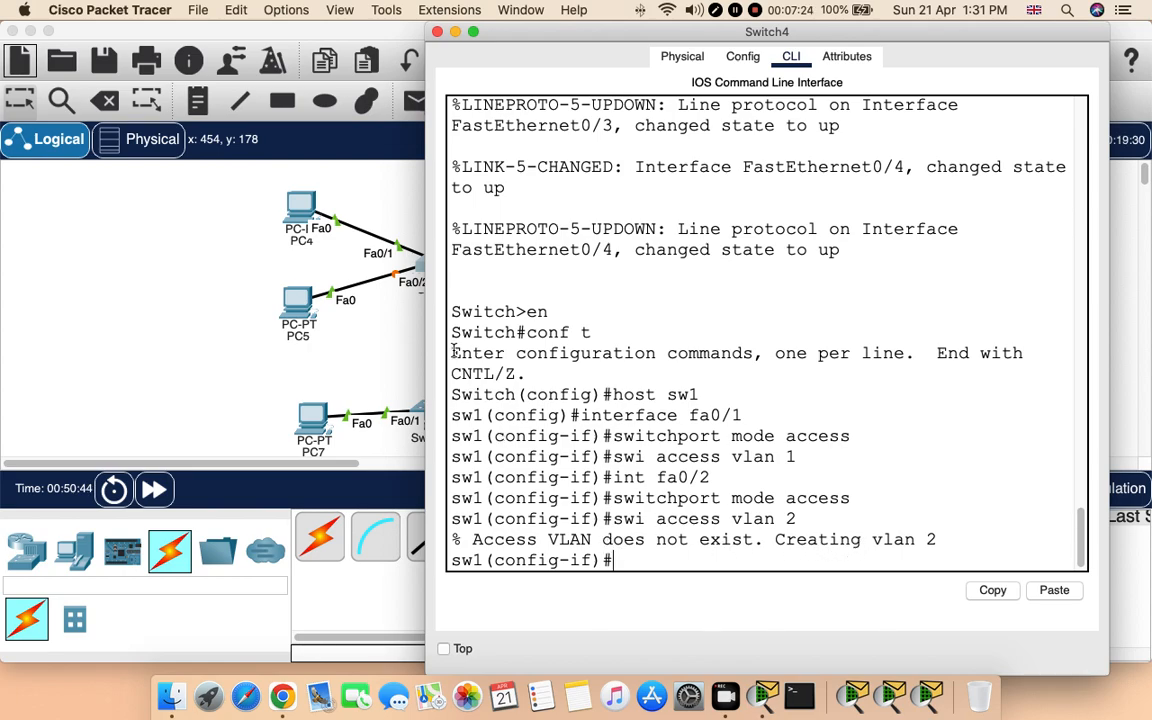
# Set Switch4's FastEthernet 0/3 and 0/4 to trunk mode with inter range fa0/3-4 and switchport mode trunk, and close the device window
pyautogui.moveTo(511, 40); pyautogui.dragTo(574, 44)
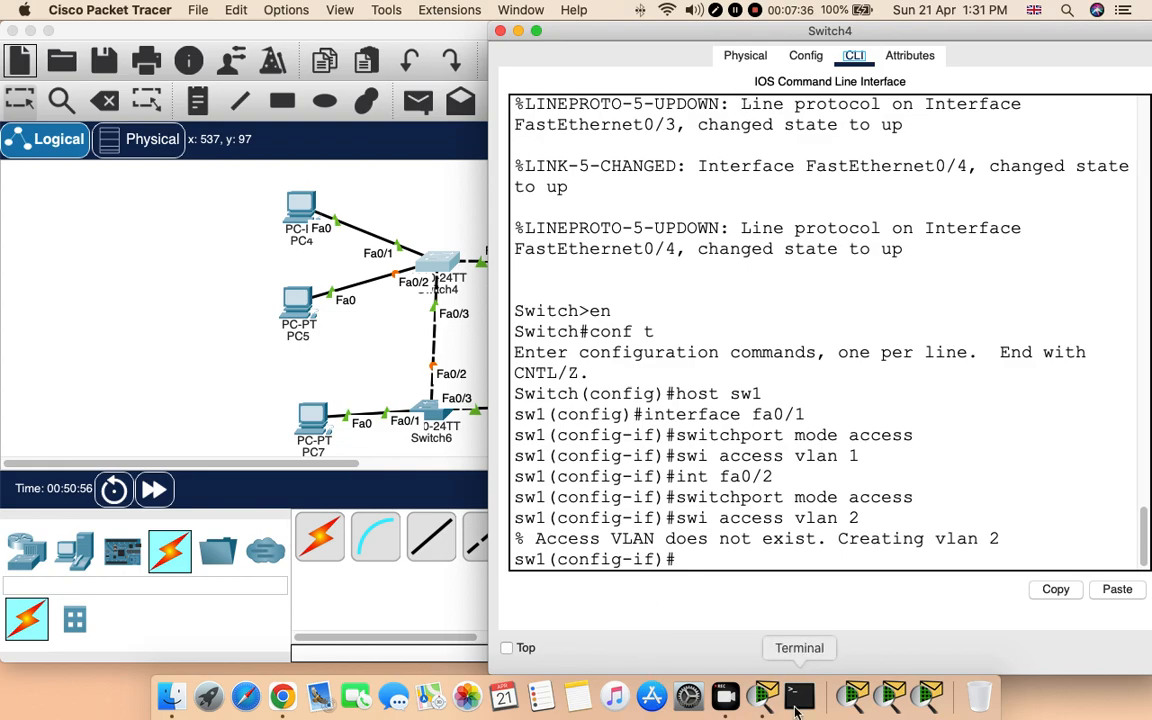
pyautogui.click(500, 31)
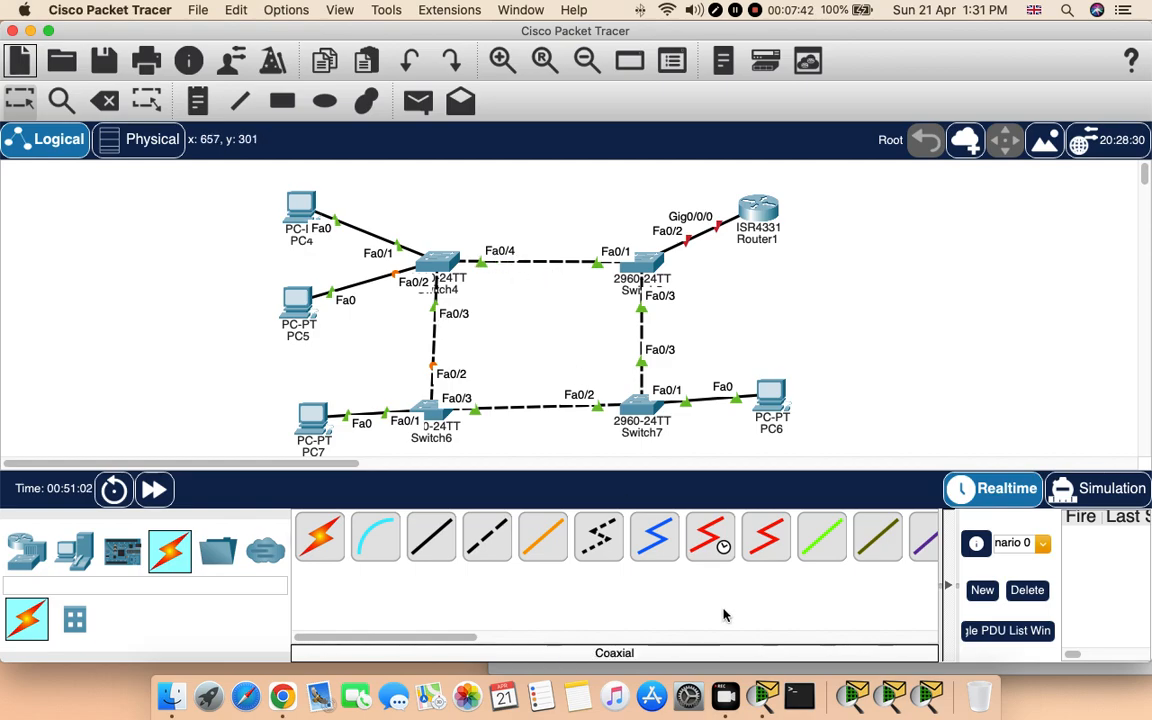
pyautogui.click(446, 272)
pyautogui.click(694, 560)
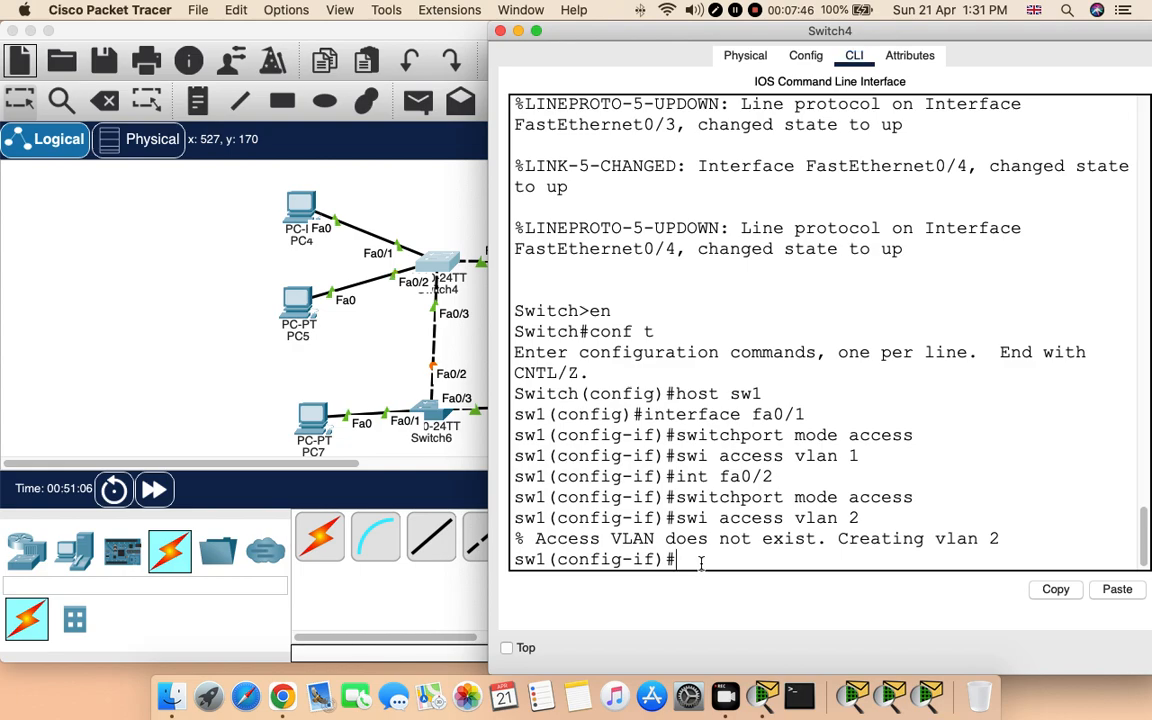
pyautogui.press('Return')
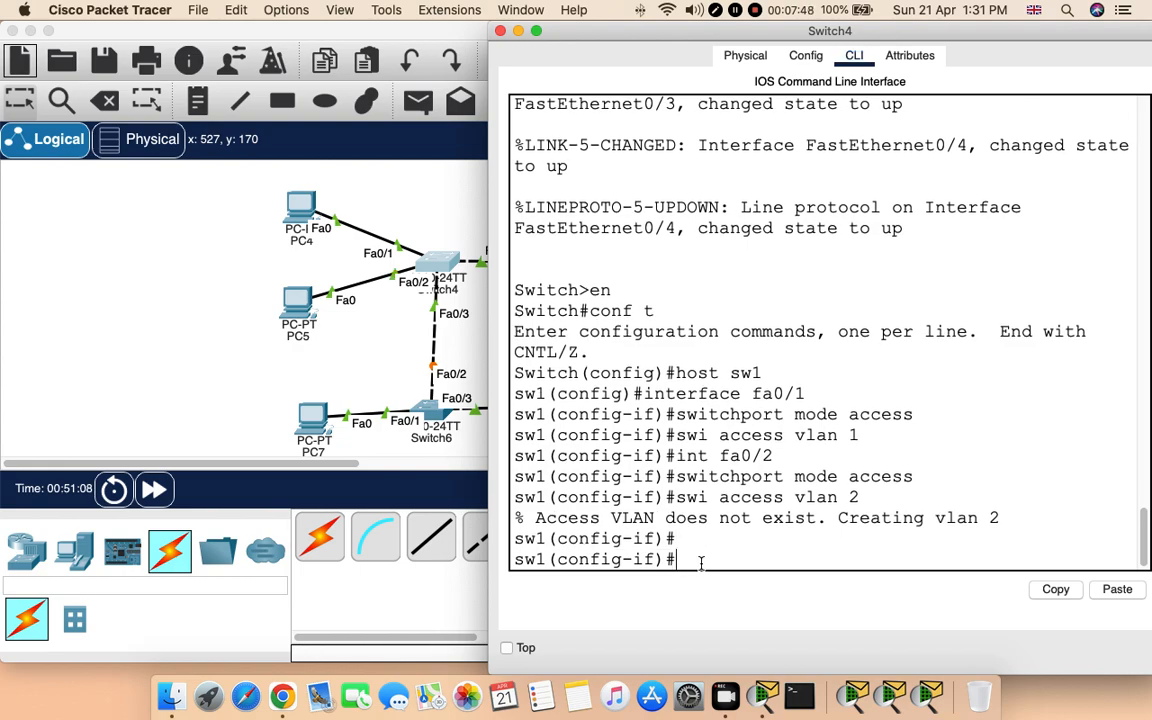
pyautogui.write('inter range fa0/3-4')
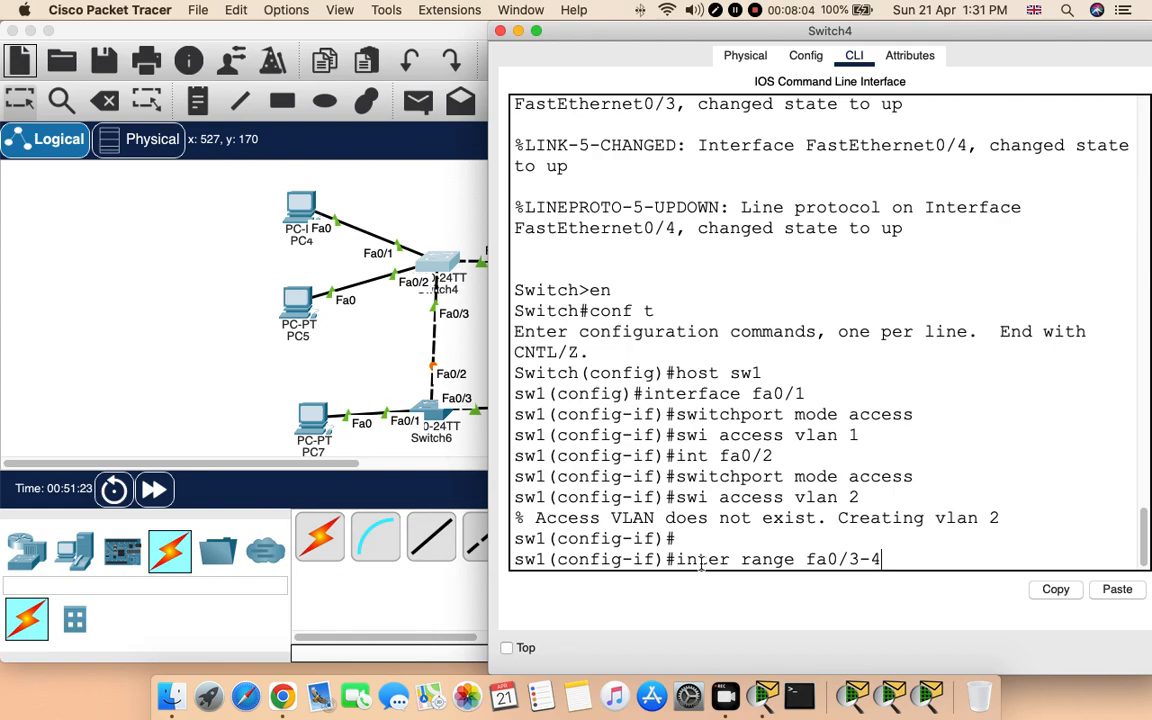
pyautogui.press('Return')
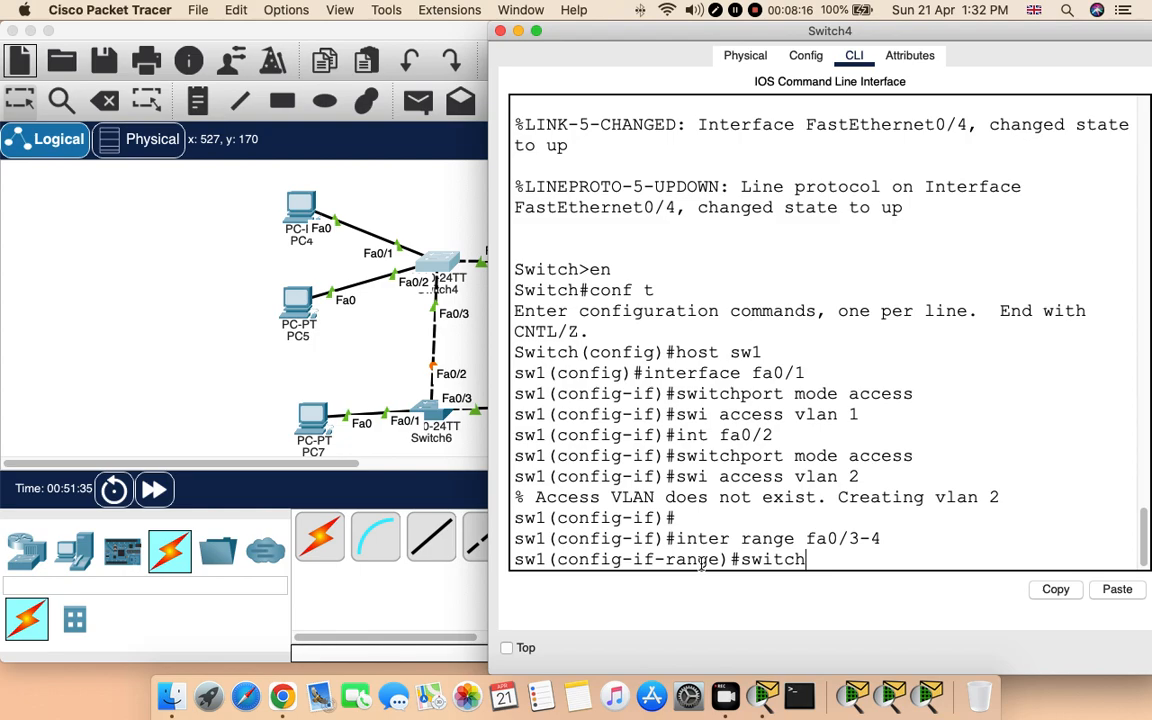
pyautogui.press('Tab')
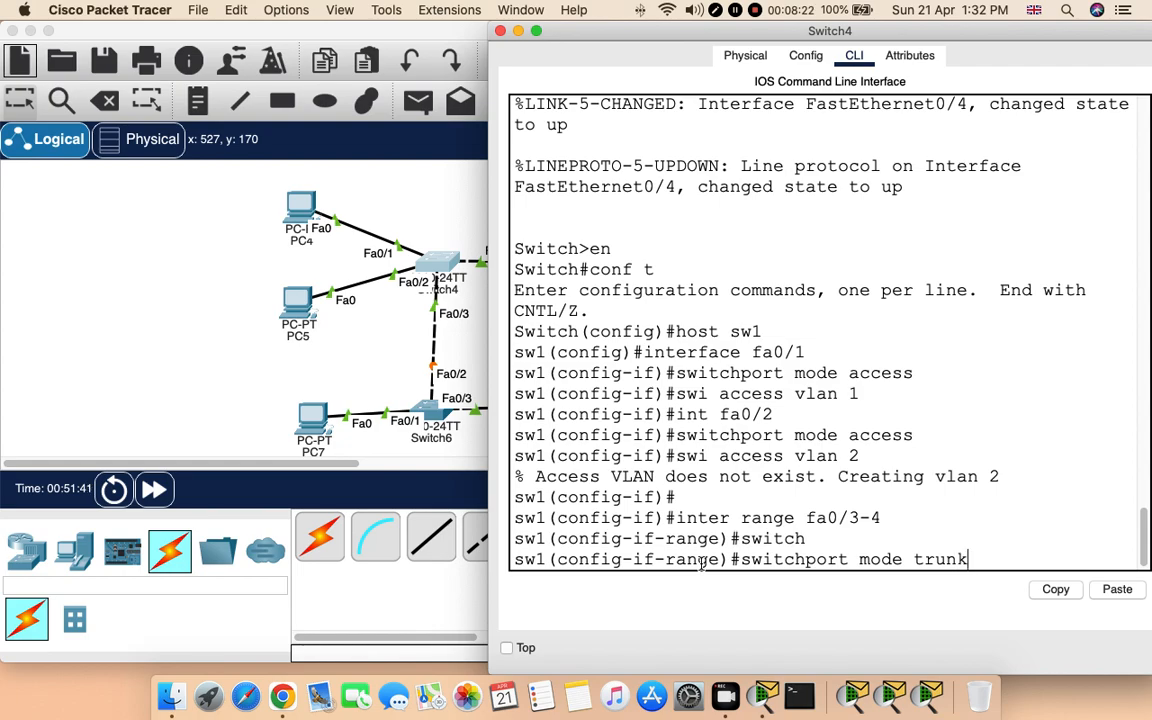
pyautogui.write('mode trunk')
pyautogui.press('Return')
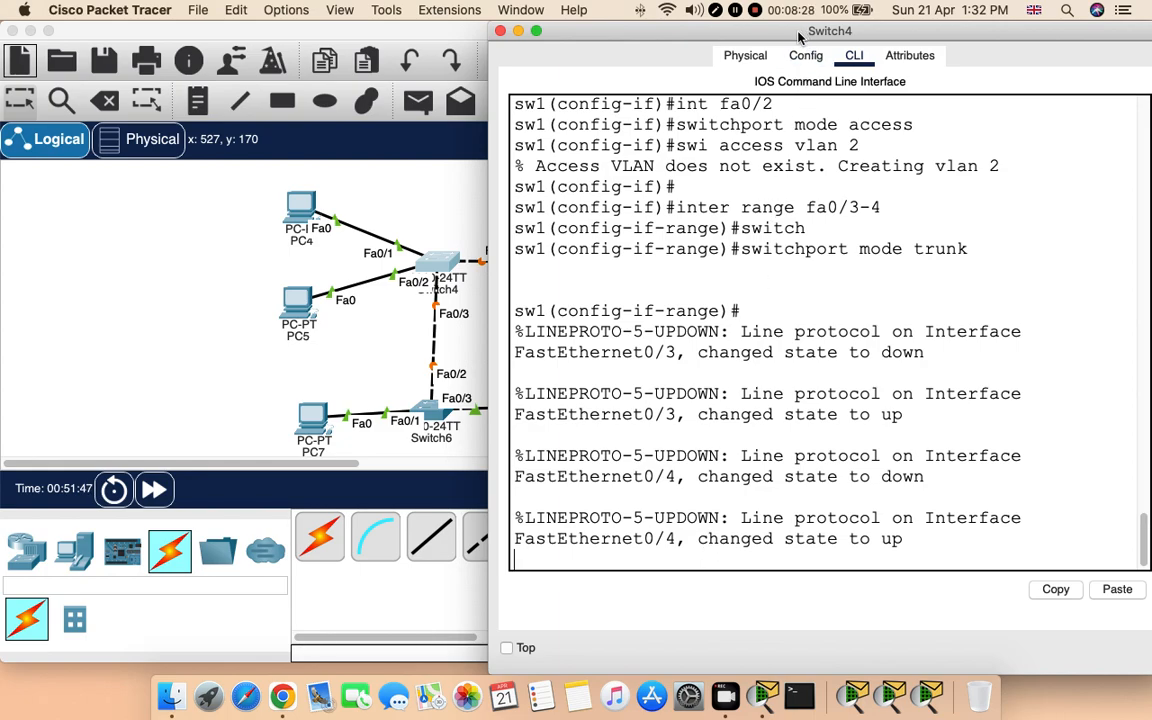
pyautogui.moveTo(720, 30); pyautogui.dragTo(598, 48)
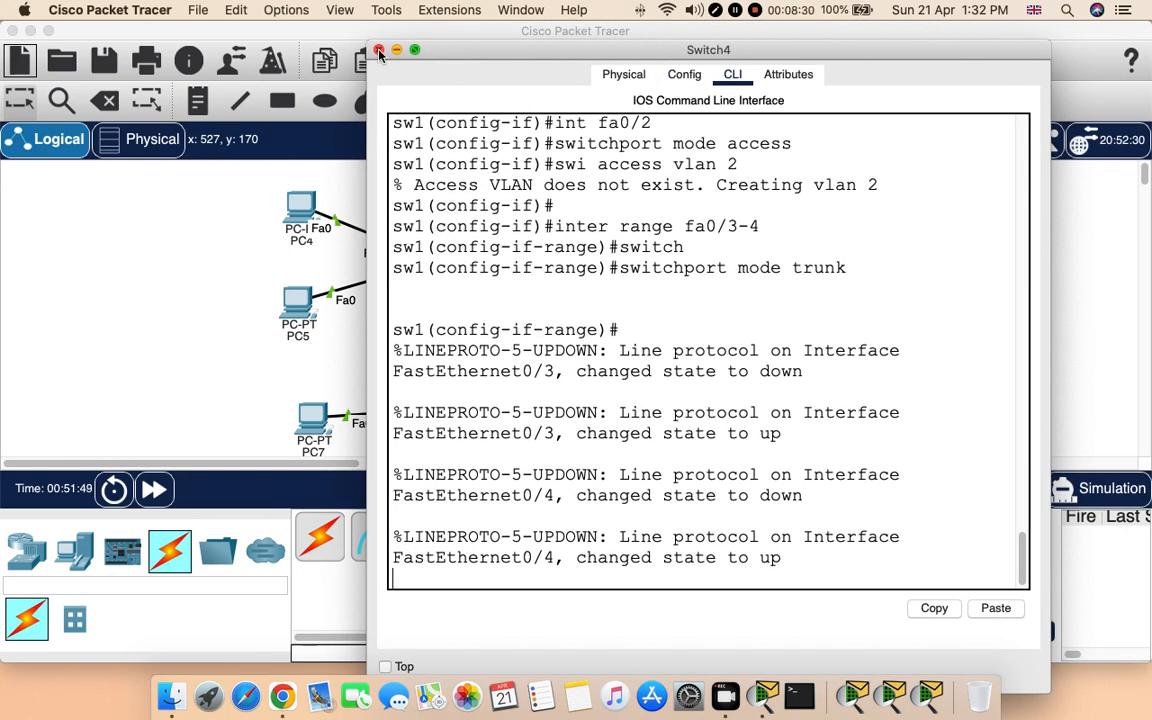
pyautogui.click(379, 50)
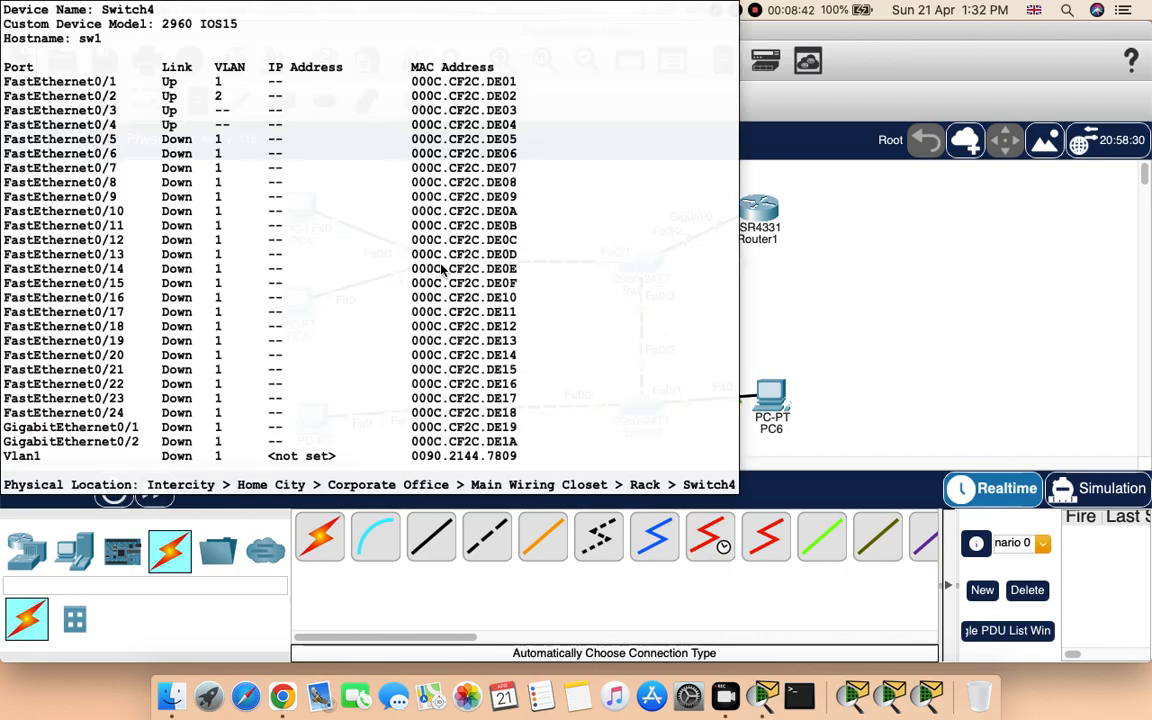
# Review the port mode and VLAN settings of FastEthernet 0/1 through 0/4 in Switch4's configuration
pyautogui.click(441, 267)
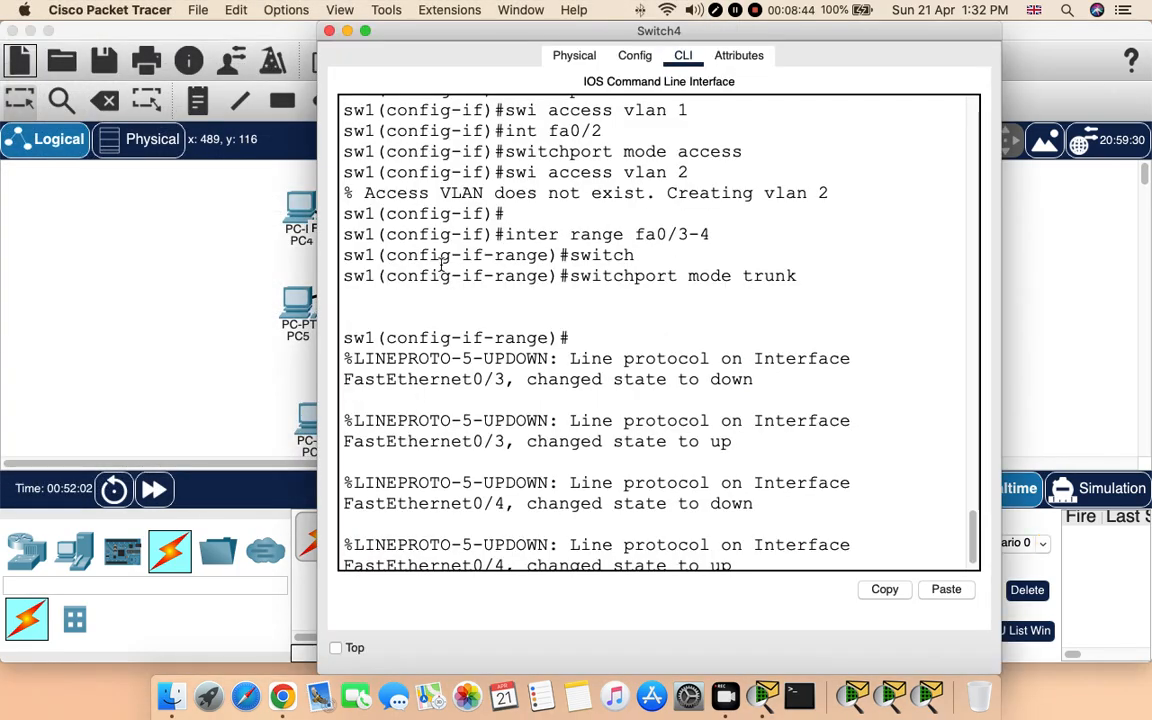
pyautogui.click(574, 56)
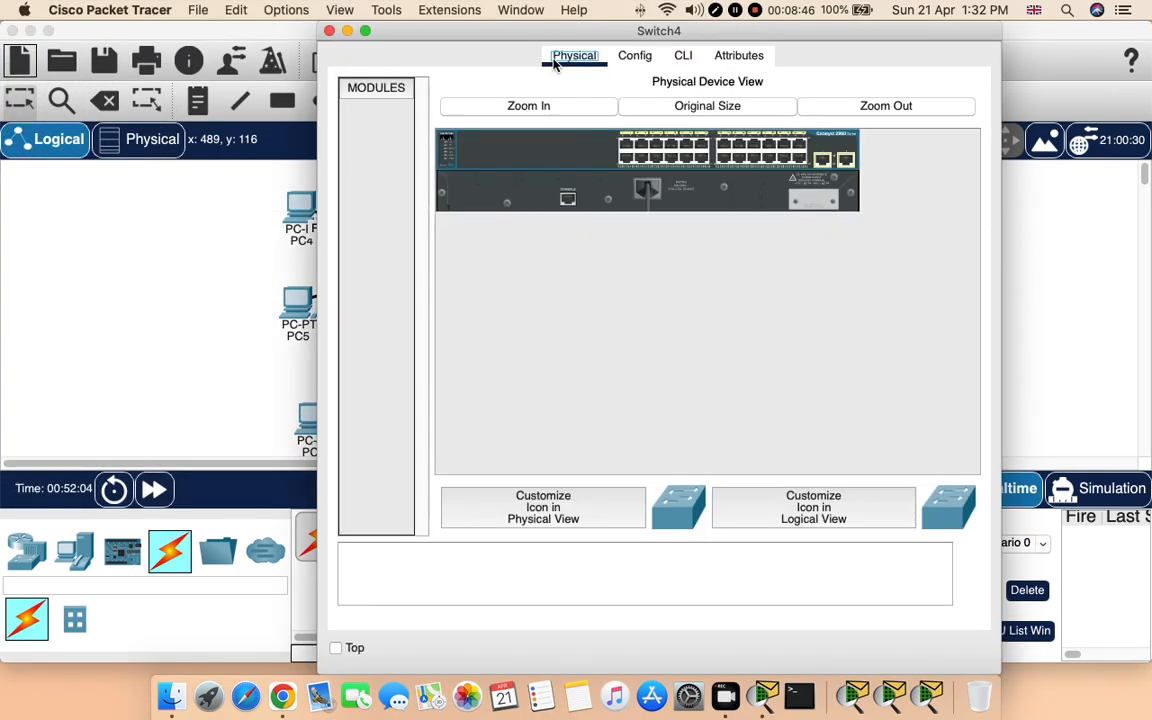
pyautogui.click(643, 58)
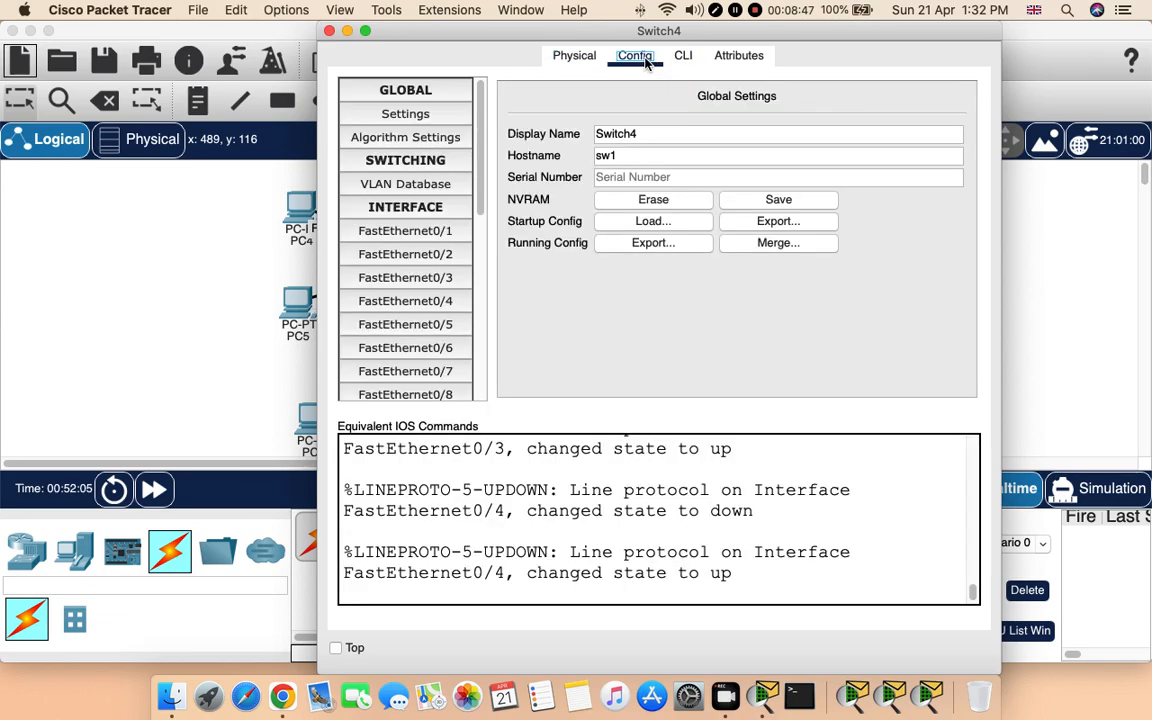
pyautogui.click(445, 234)
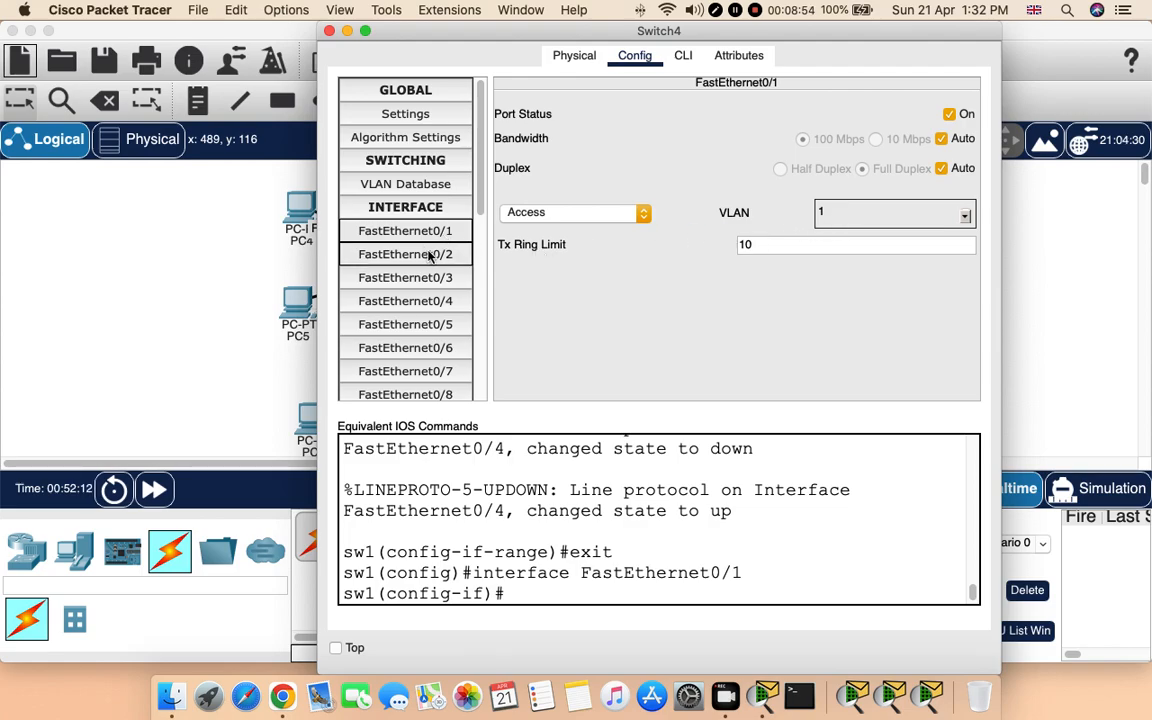
pyautogui.click(634, 55)
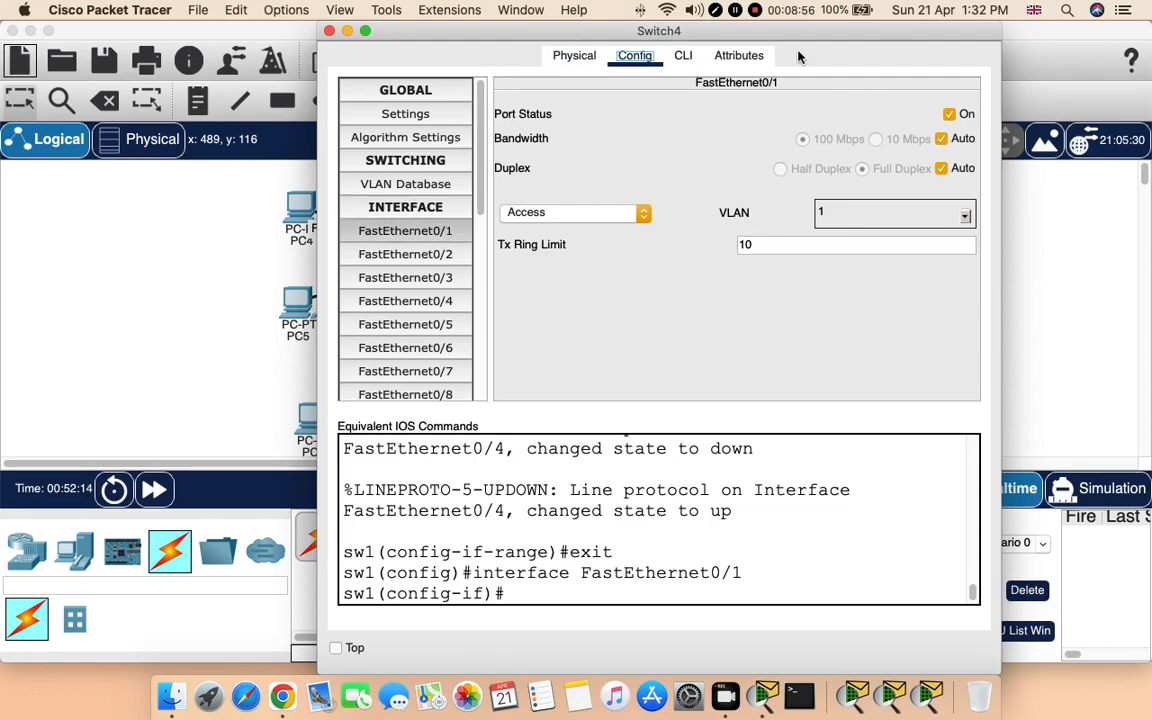
pyautogui.moveTo(770, 33); pyautogui.dragTo(907, 33)
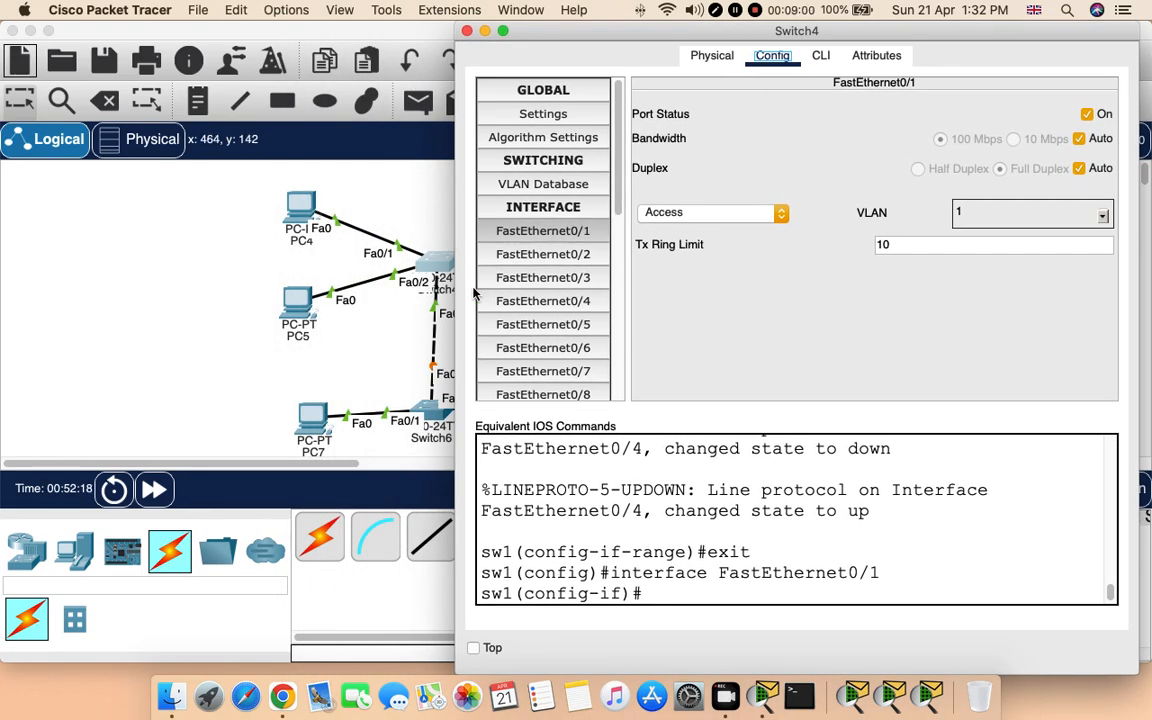
pyautogui.click(588, 263)
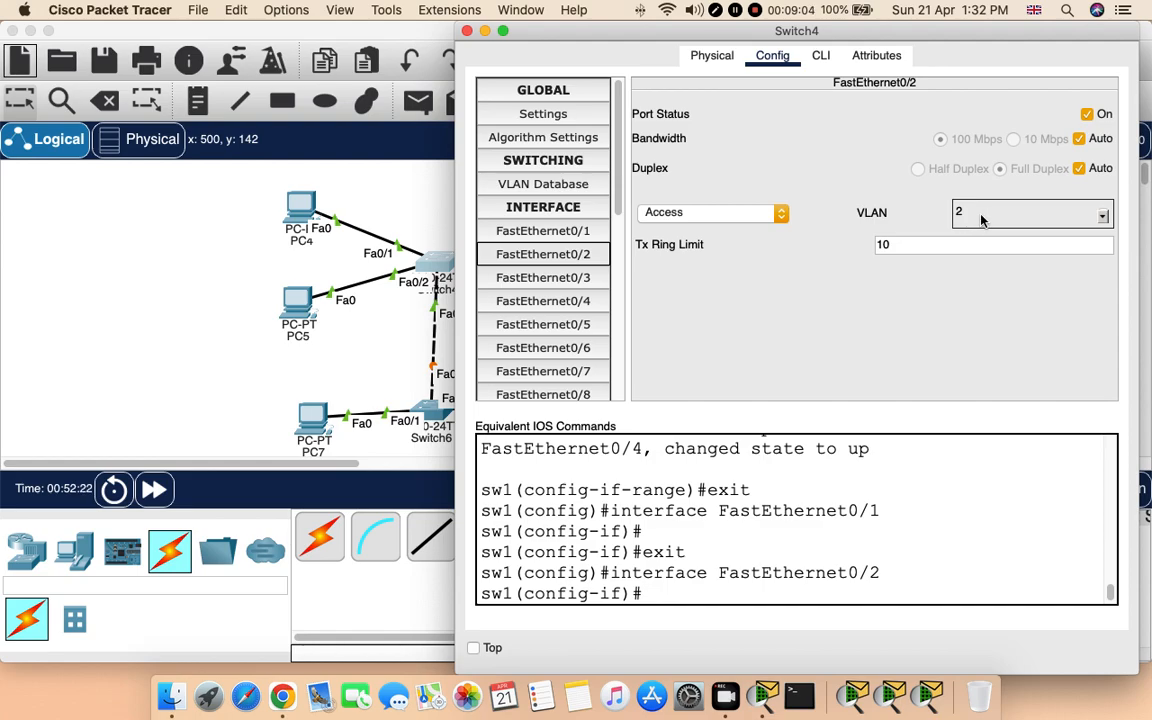
pyautogui.click(548, 280)
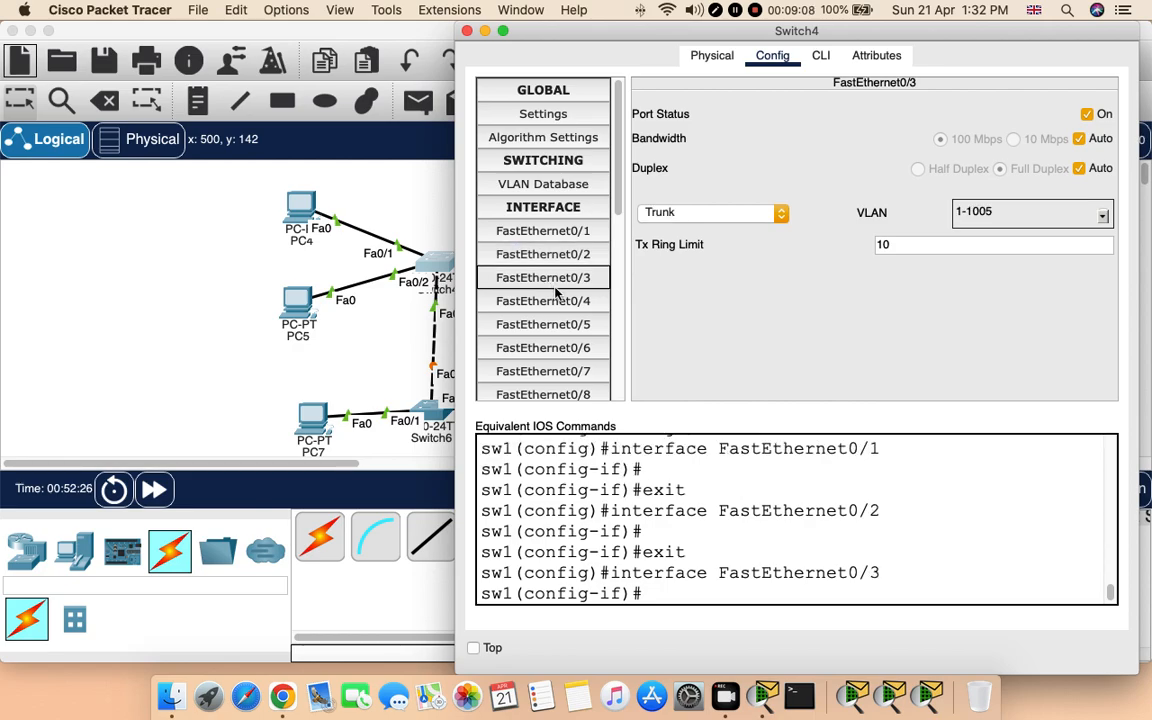
pyautogui.click(572, 305)
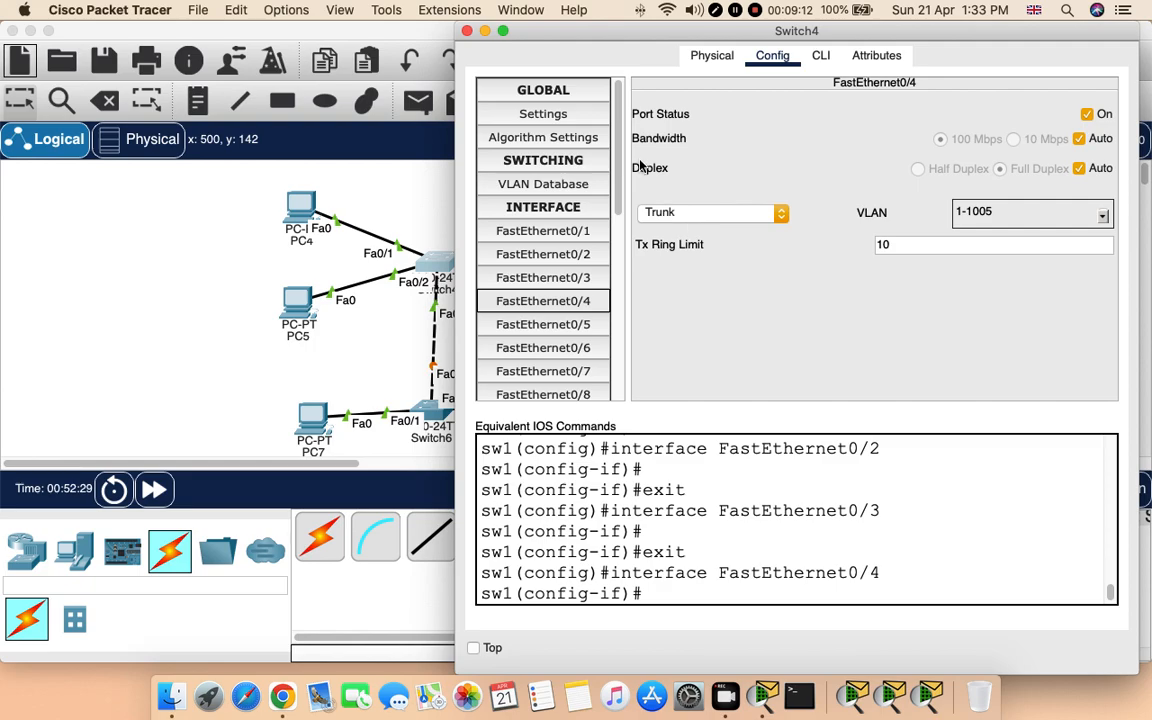
pyautogui.click(467, 32)
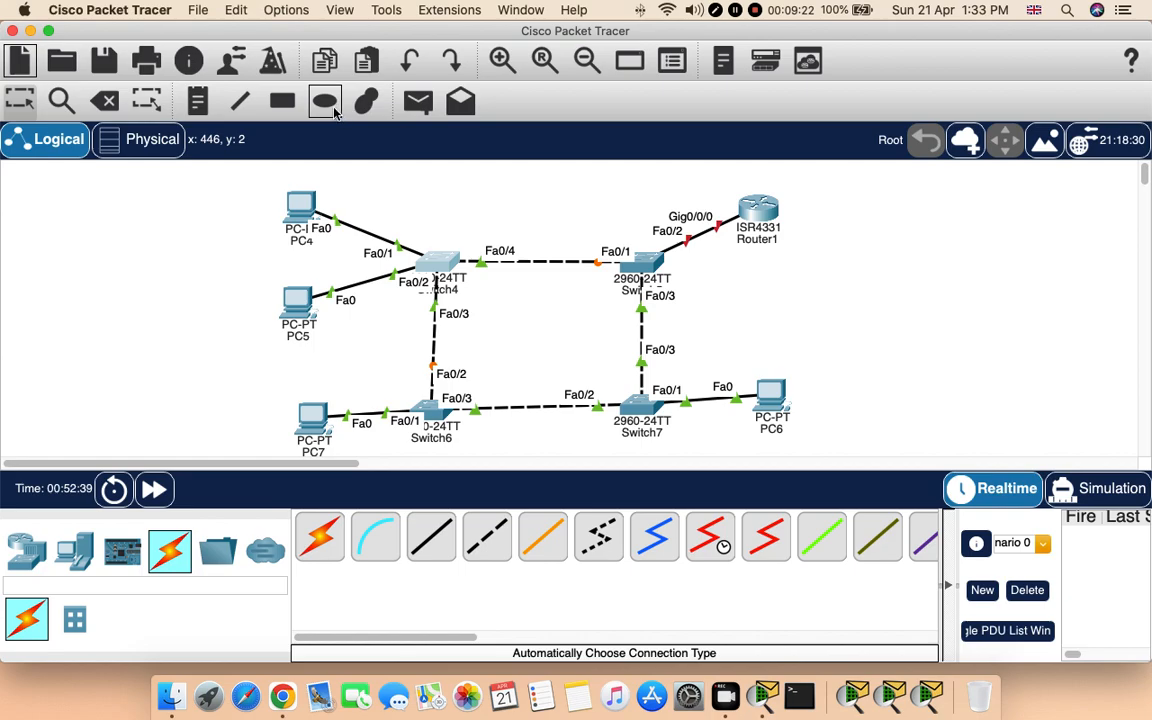
# Choose the ellipse shape for annotating the topology and enable Fill Color for it, keeping the outline on
pyautogui.click(366, 101)
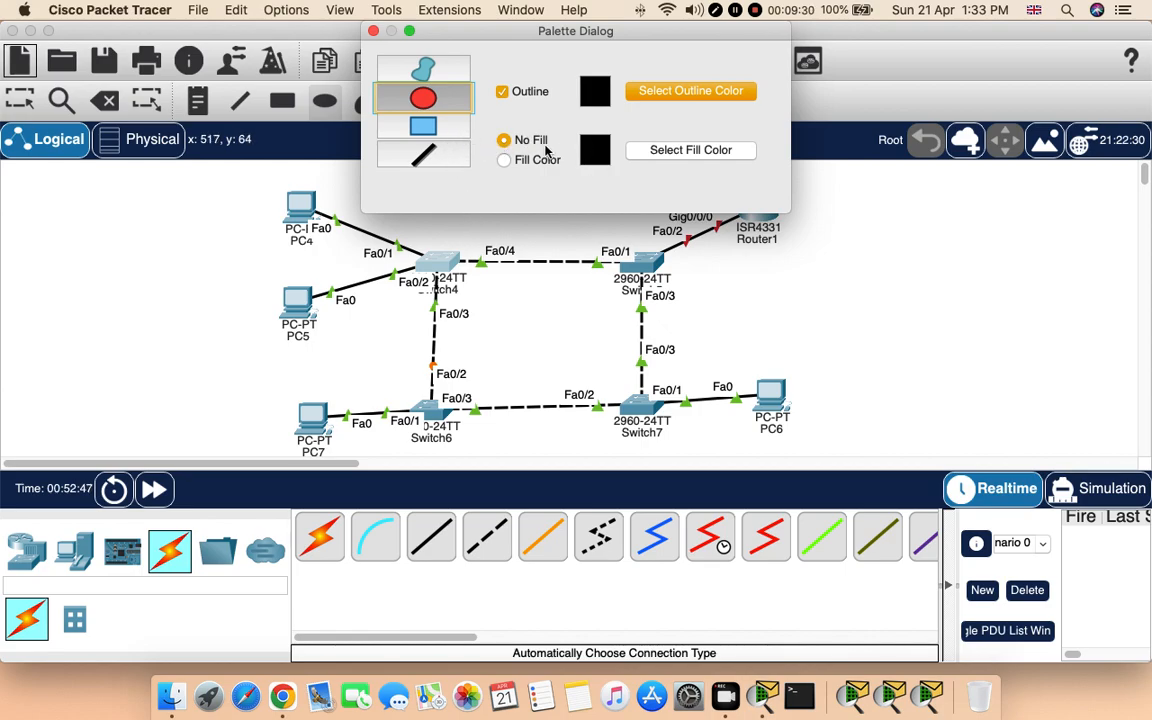
pyautogui.click(665, 149)
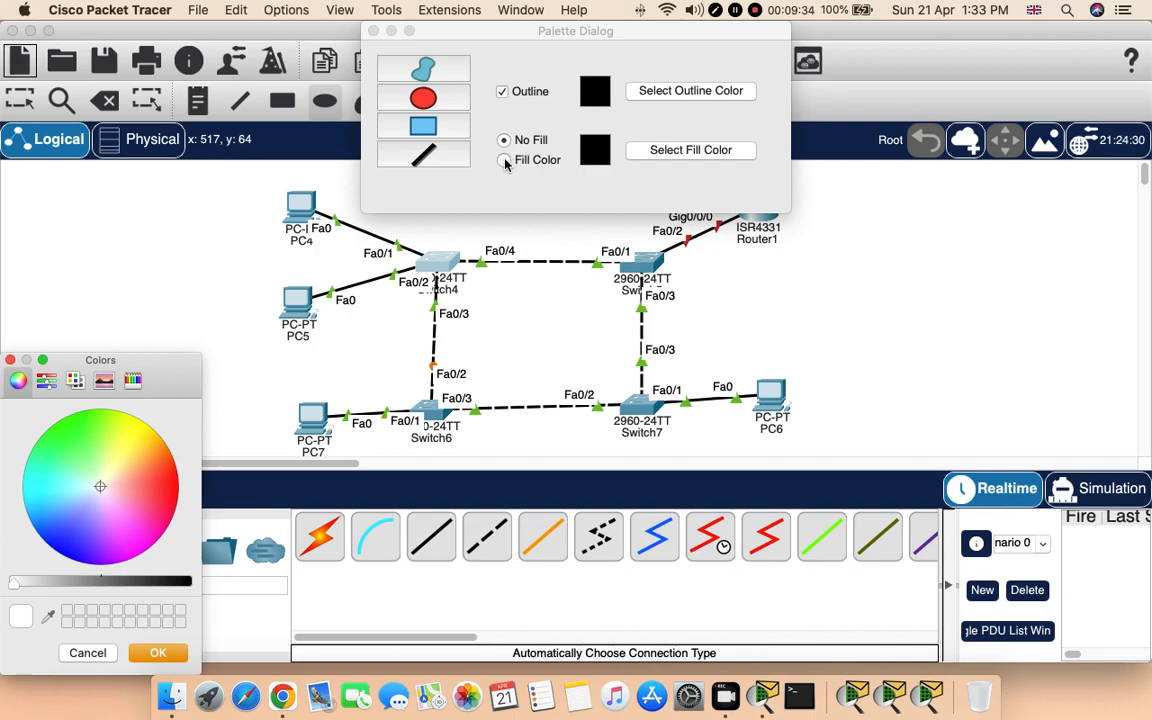
pyautogui.click(10, 360)
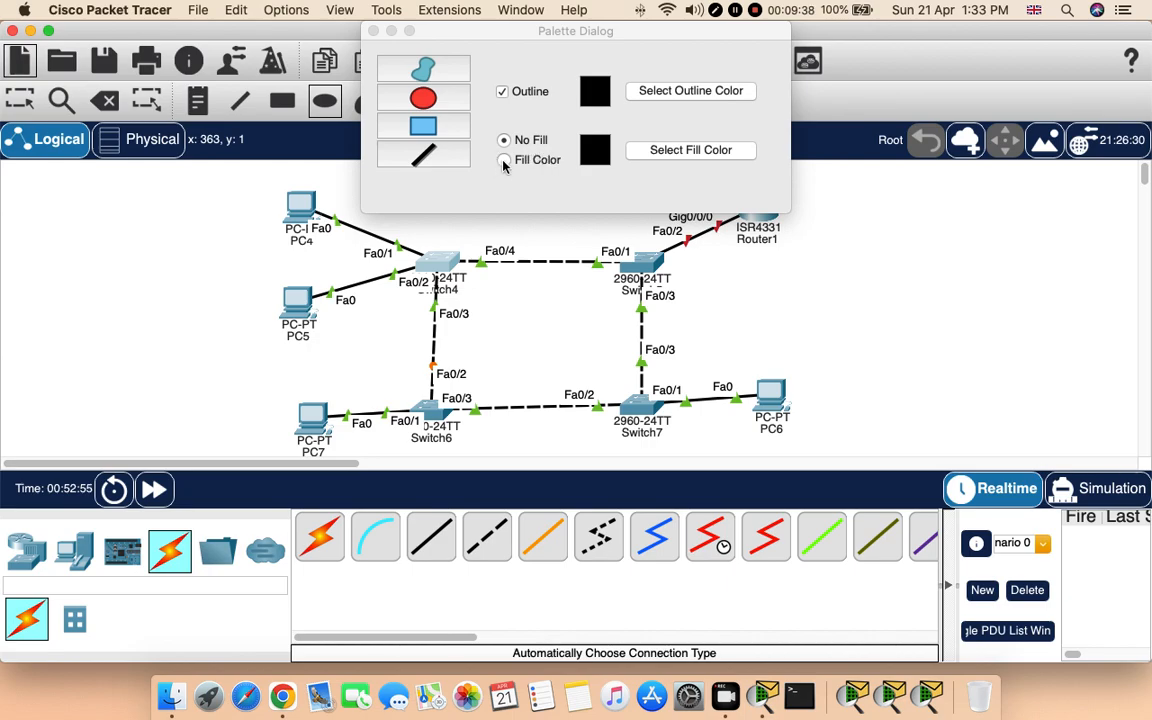
pyautogui.click(504, 161)
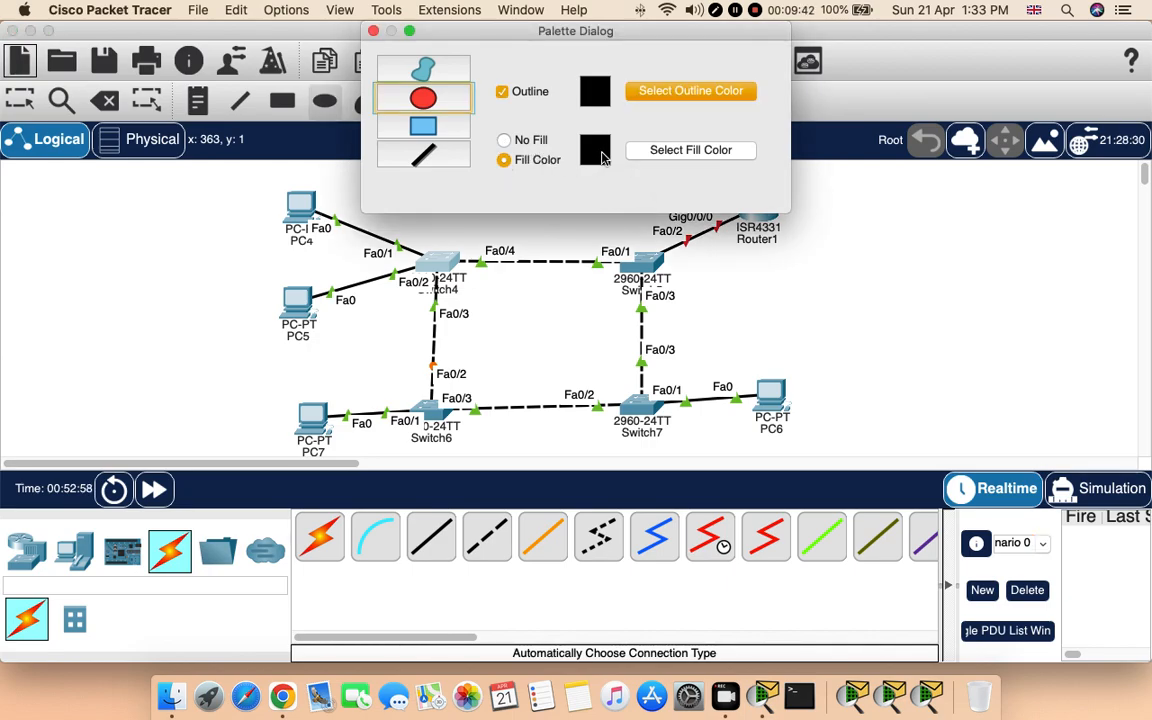
pyautogui.click(657, 155)
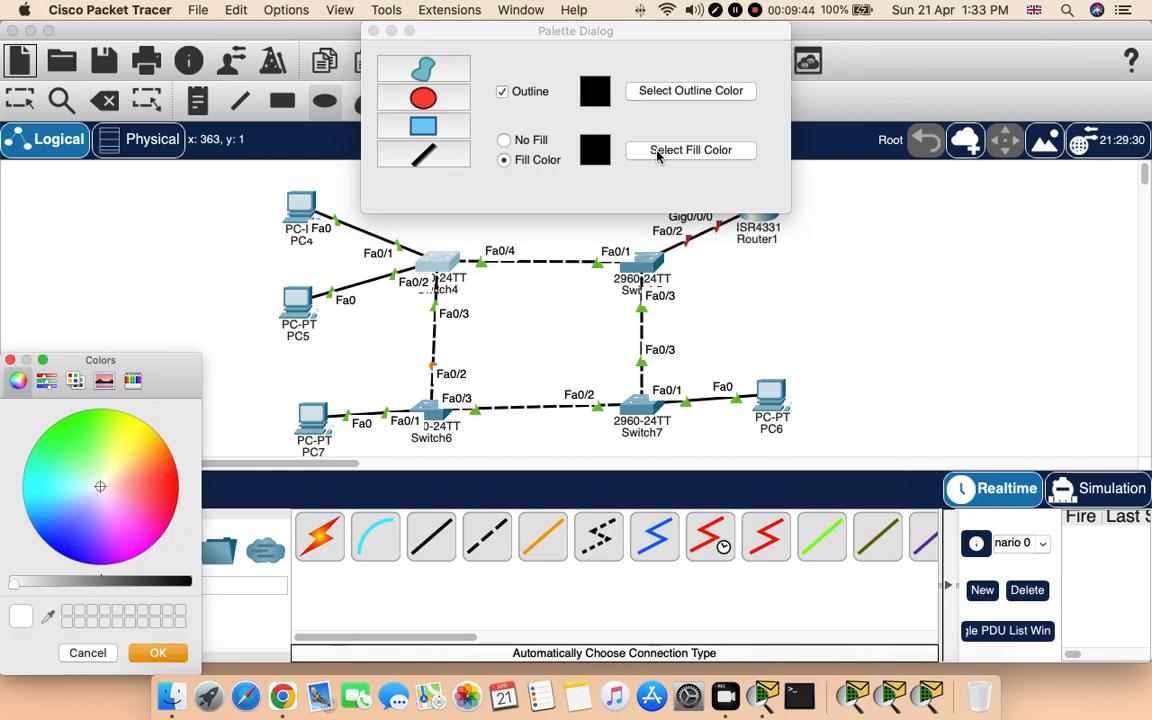
pyautogui.click(166, 474)
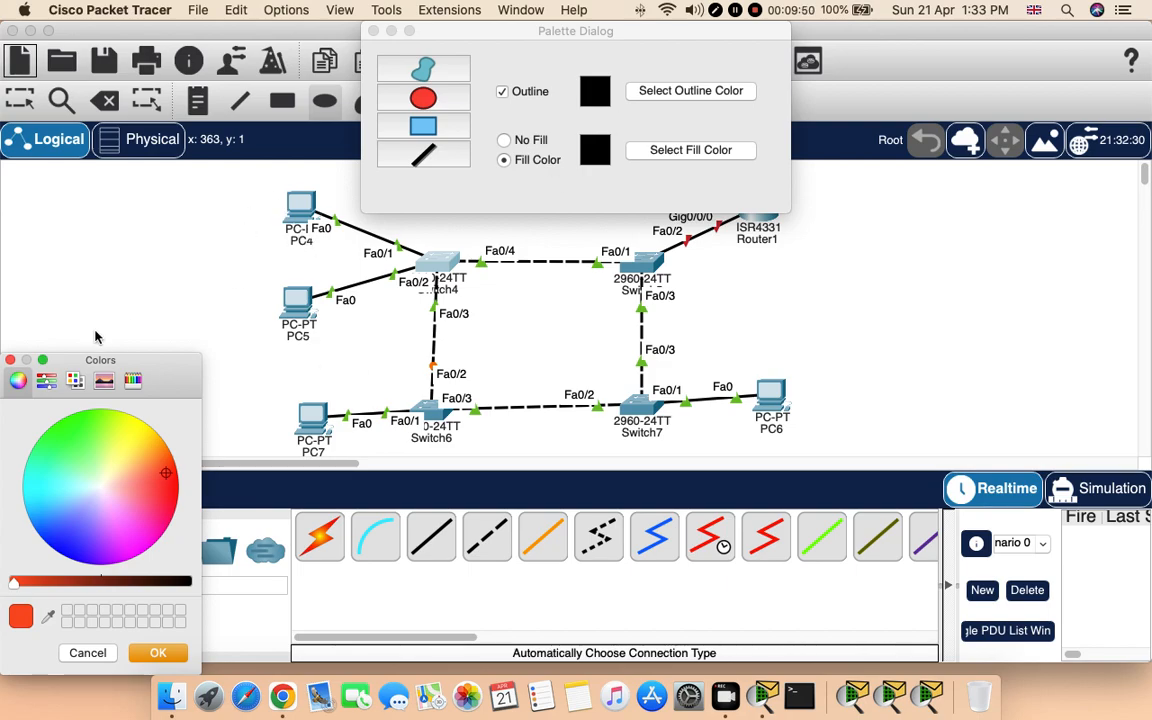
pyautogui.click(11, 360)
# Draw a black-filled ellipse around PC4 to mark its VLAN
pyautogui.click(431, 103)
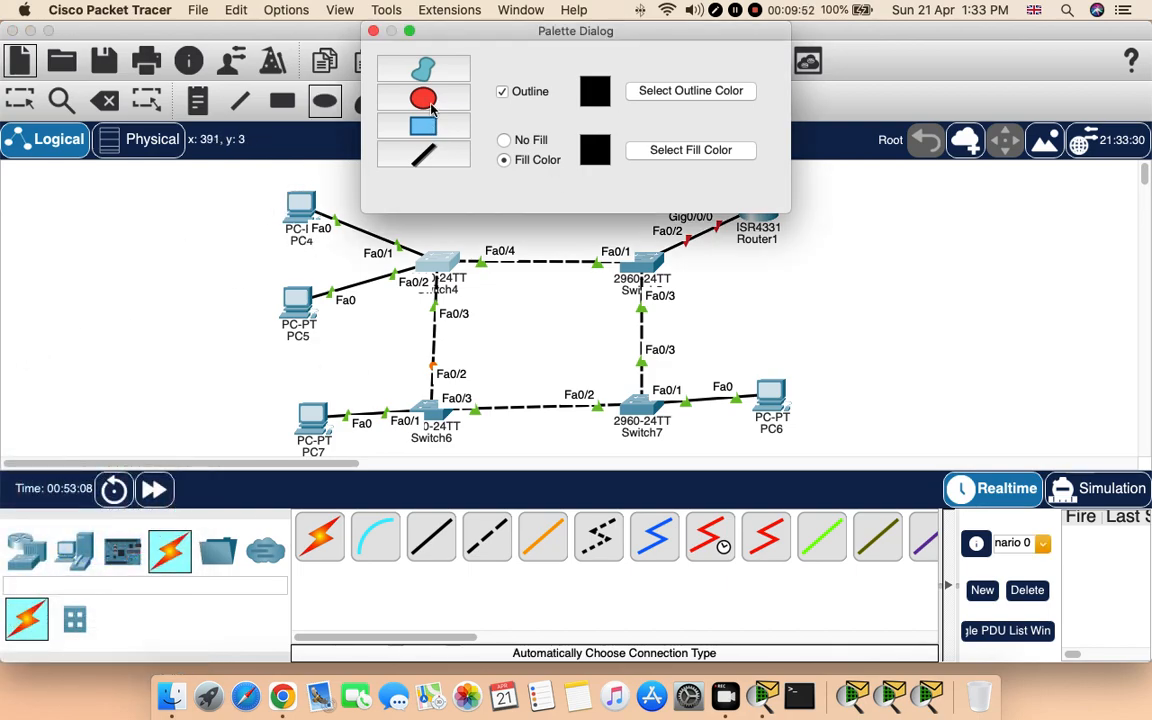
pyautogui.moveTo(257, 175); pyautogui.dragTo(340, 256)
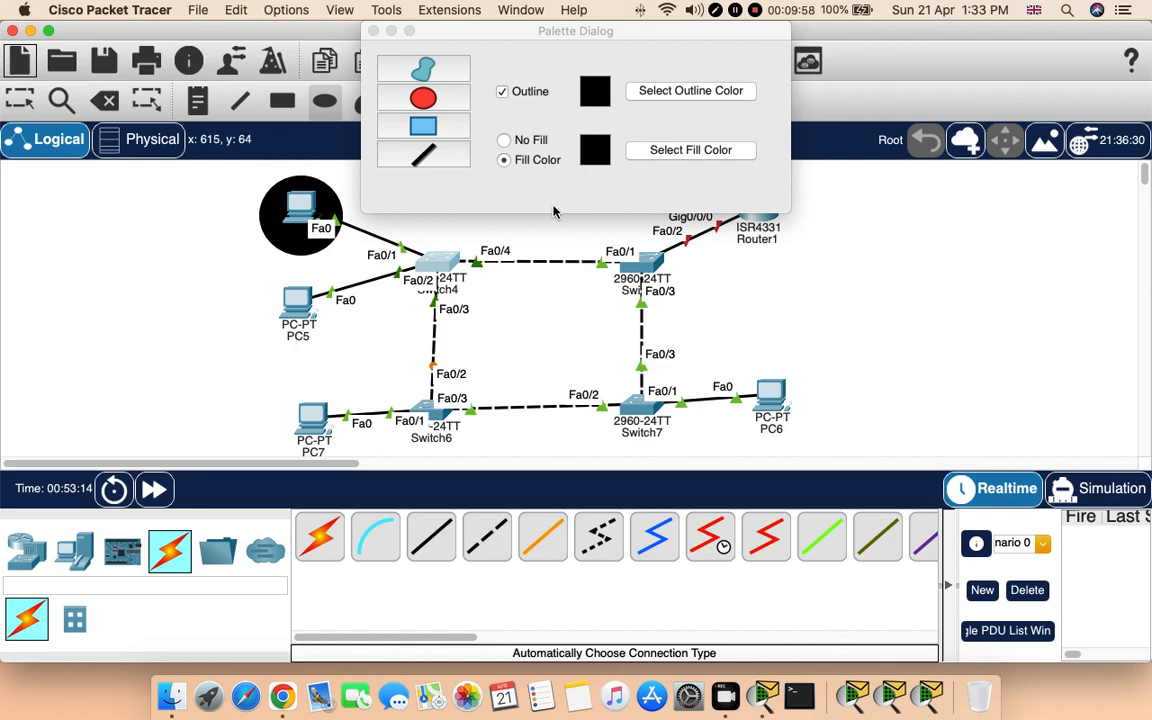
# Set the ellipse fill colour to red and draw filled ellipses around PC5 and PC6
pyautogui.click(530, 138)
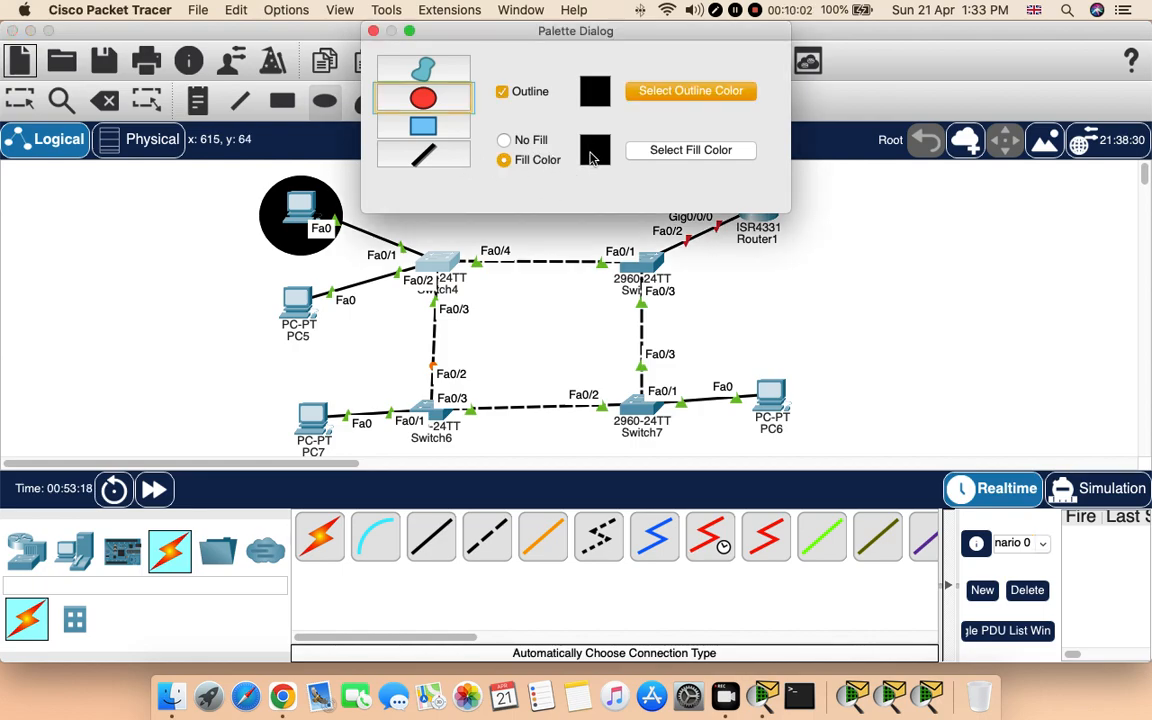
pyautogui.click(648, 149)
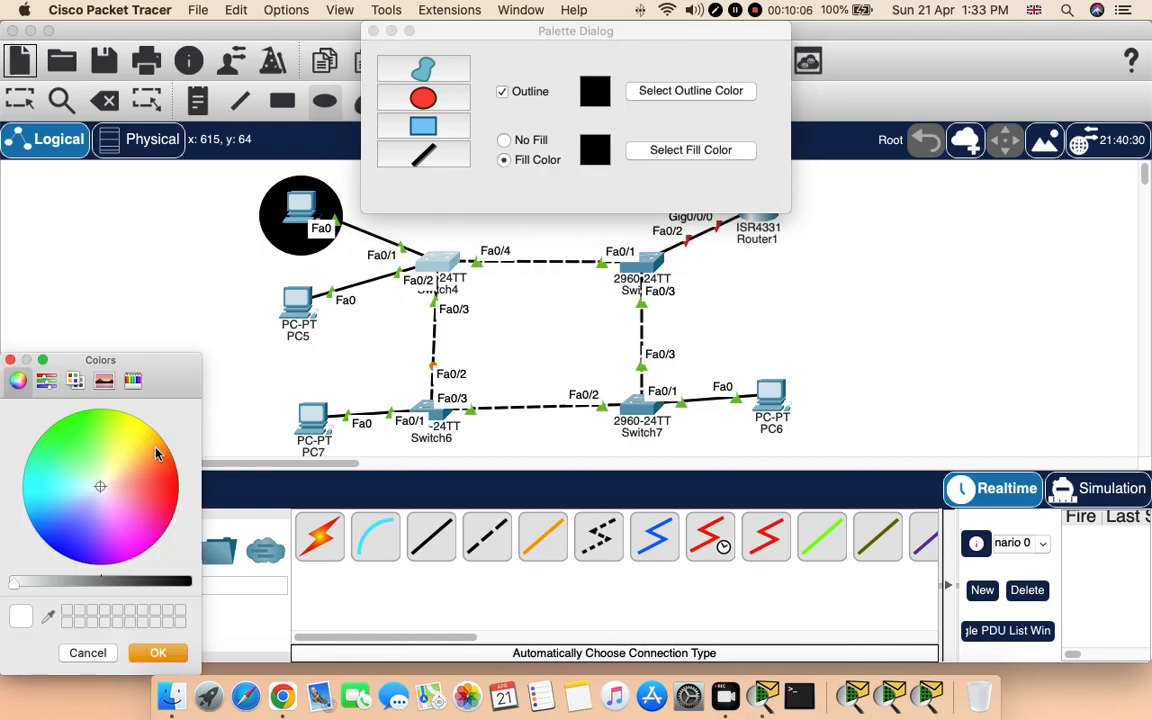
pyautogui.click(163, 487)
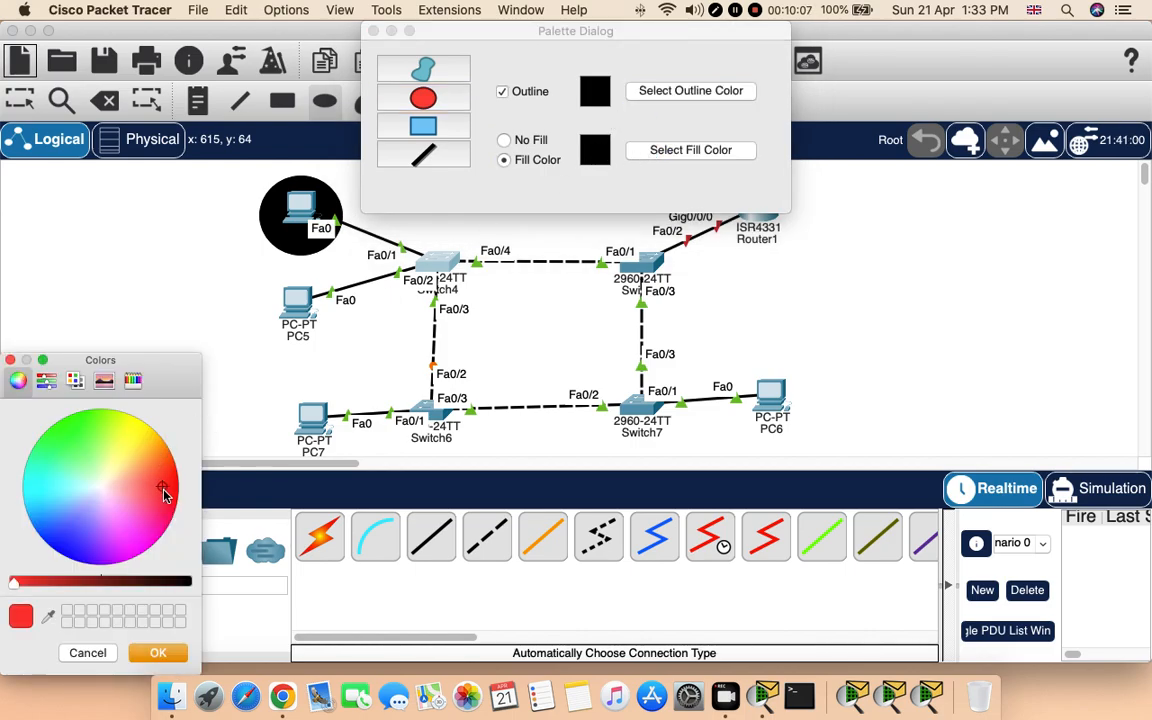
pyautogui.click(156, 650)
pyautogui.moveTo(260, 283); pyautogui.dragTo(344, 346)
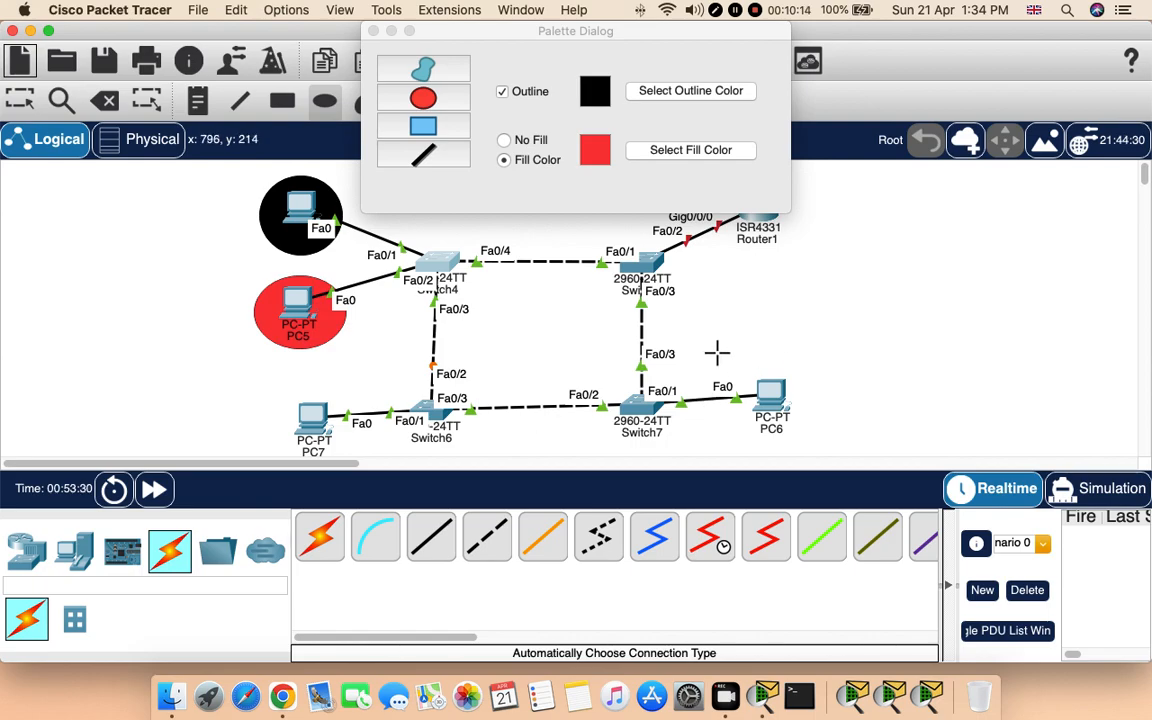
pyautogui.moveTo(735, 367); pyautogui.dragTo(831, 440)
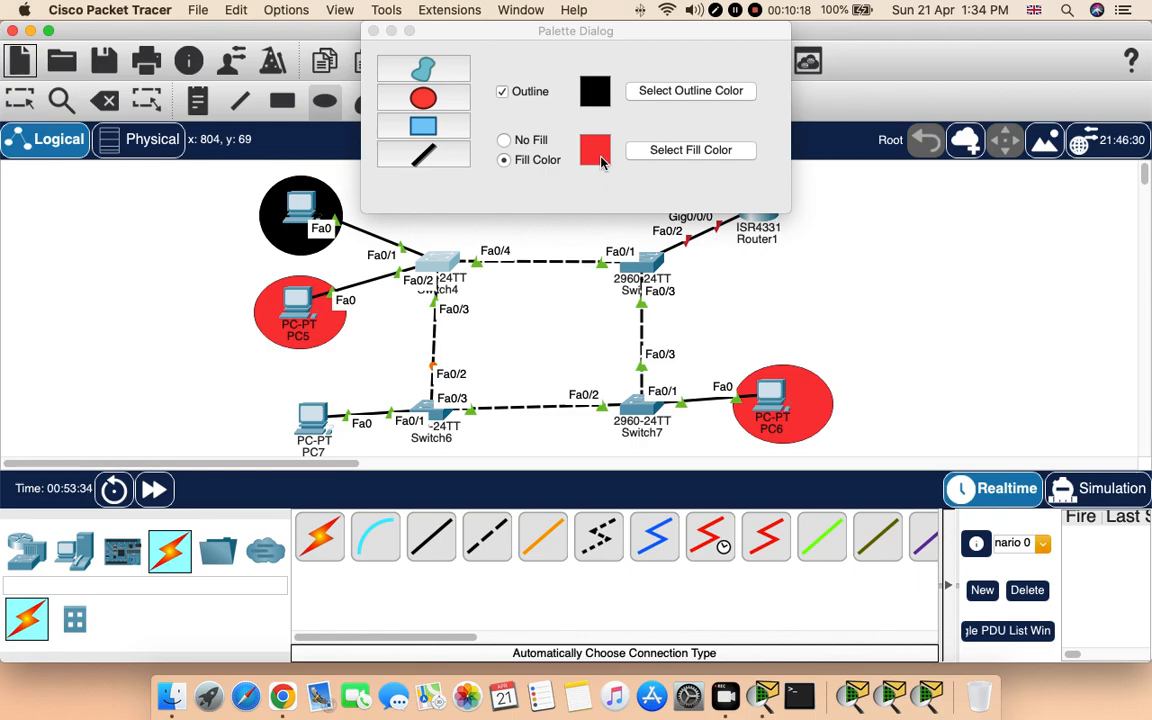
# Set the ellipse fill colour to black, draw a filled ellipse around PC7, and close the drawing palette
pyautogui.click(538, 104)
pyautogui.click(656, 152)
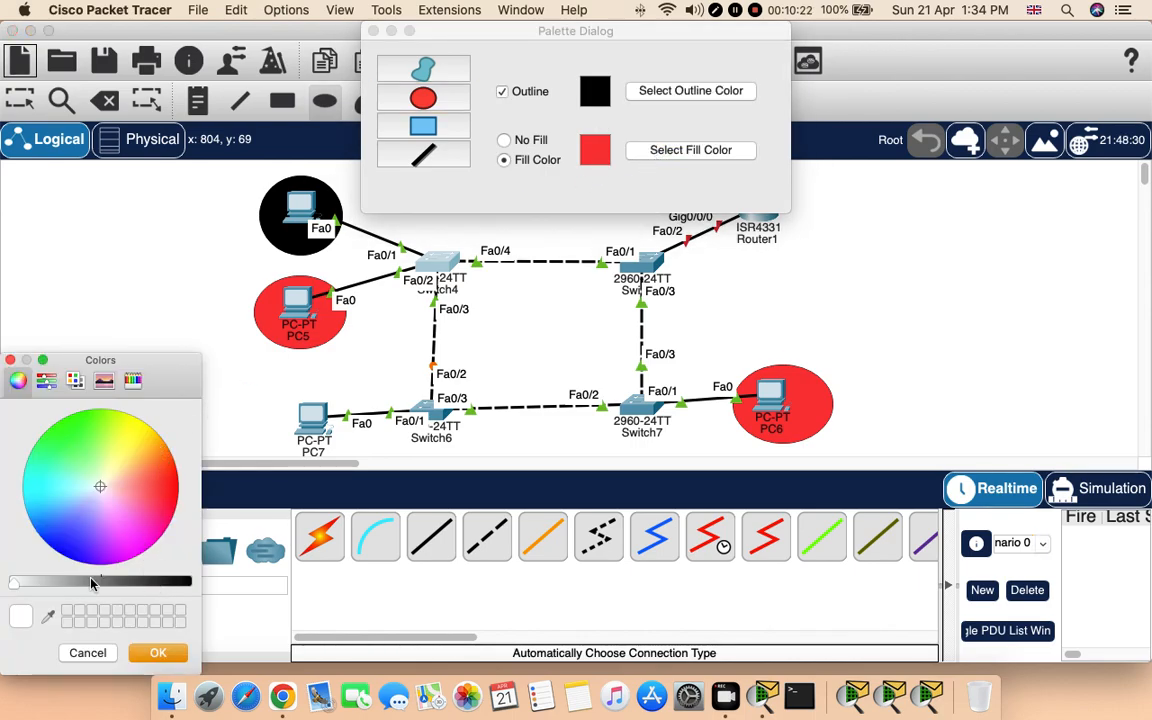
pyautogui.moveTo(115, 583); pyautogui.dragTo(188, 582)
pyautogui.click(158, 652)
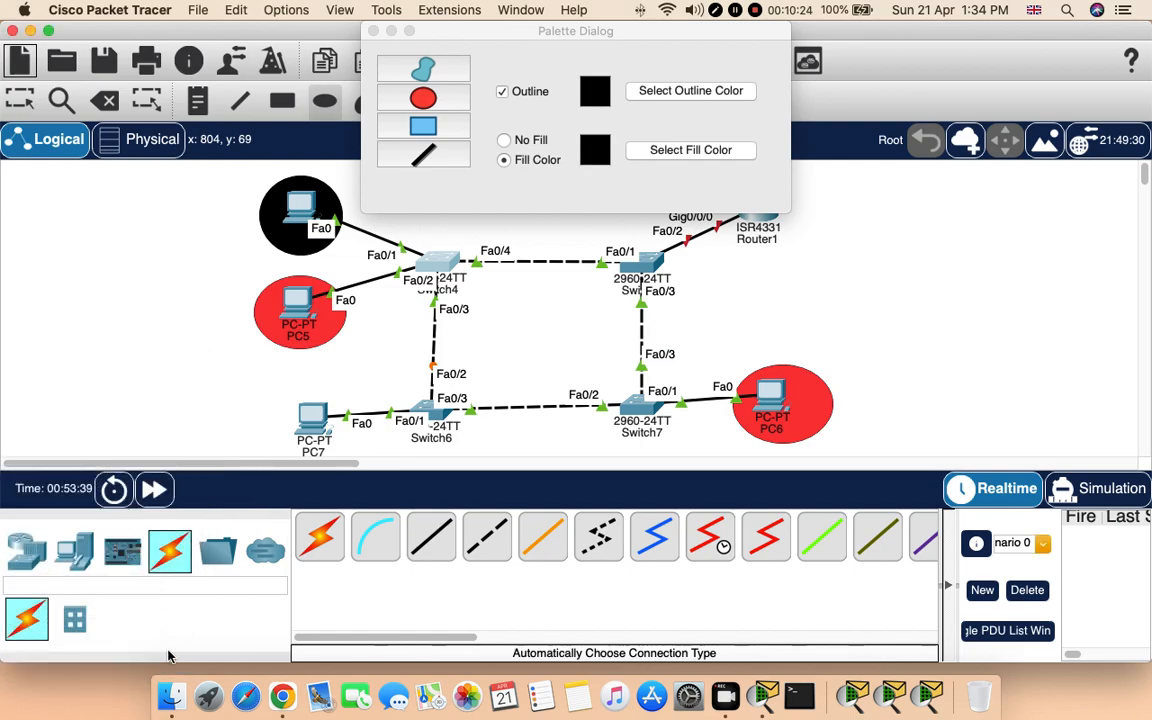
pyautogui.moveTo(271, 393); pyautogui.dragTo(360, 463)
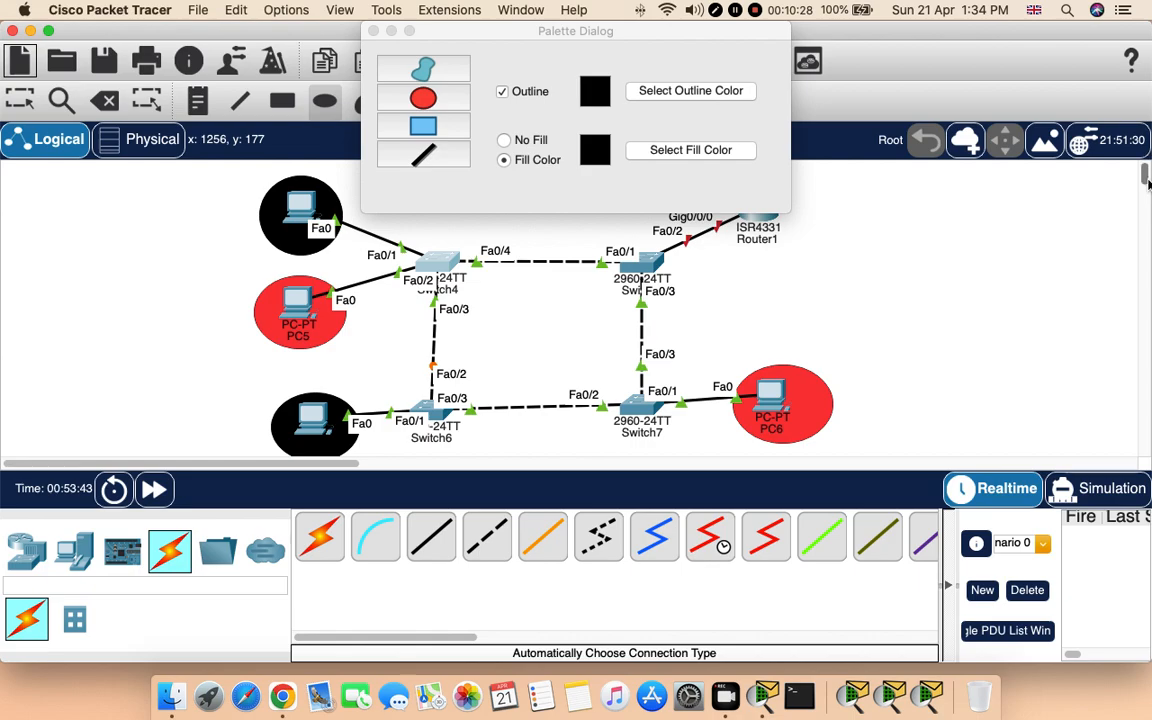
pyautogui.moveTo(1147, 180); pyautogui.dragTo(1145, 175)
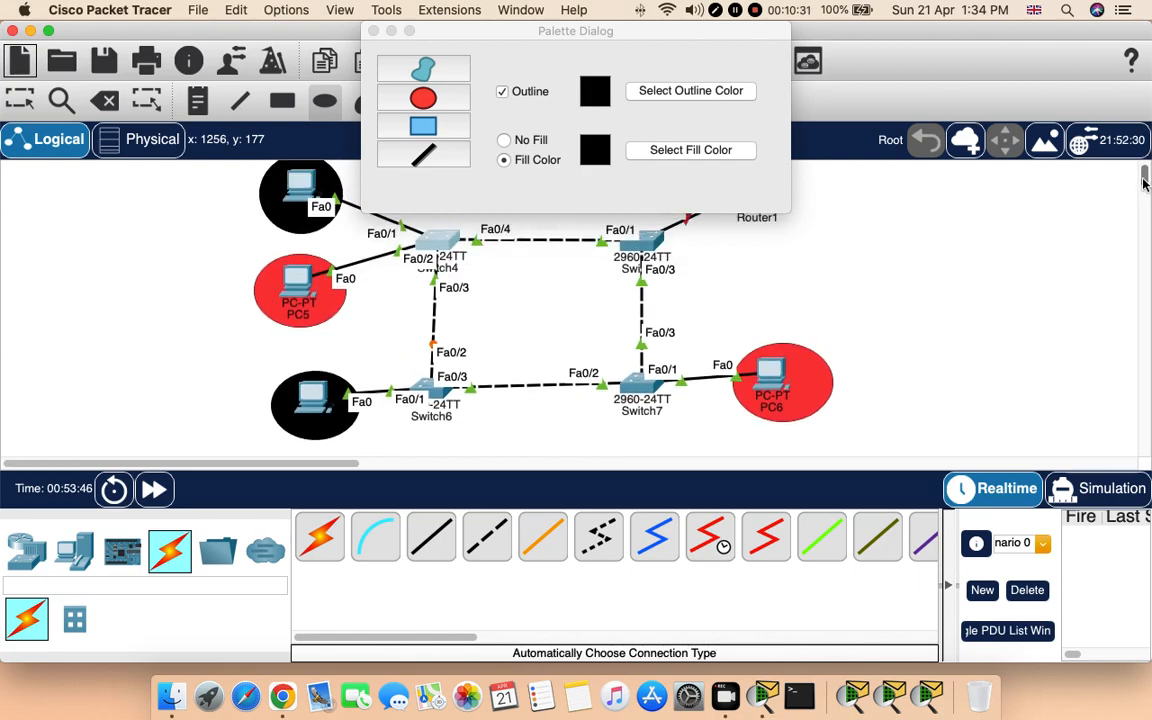
pyautogui.click(372, 33)
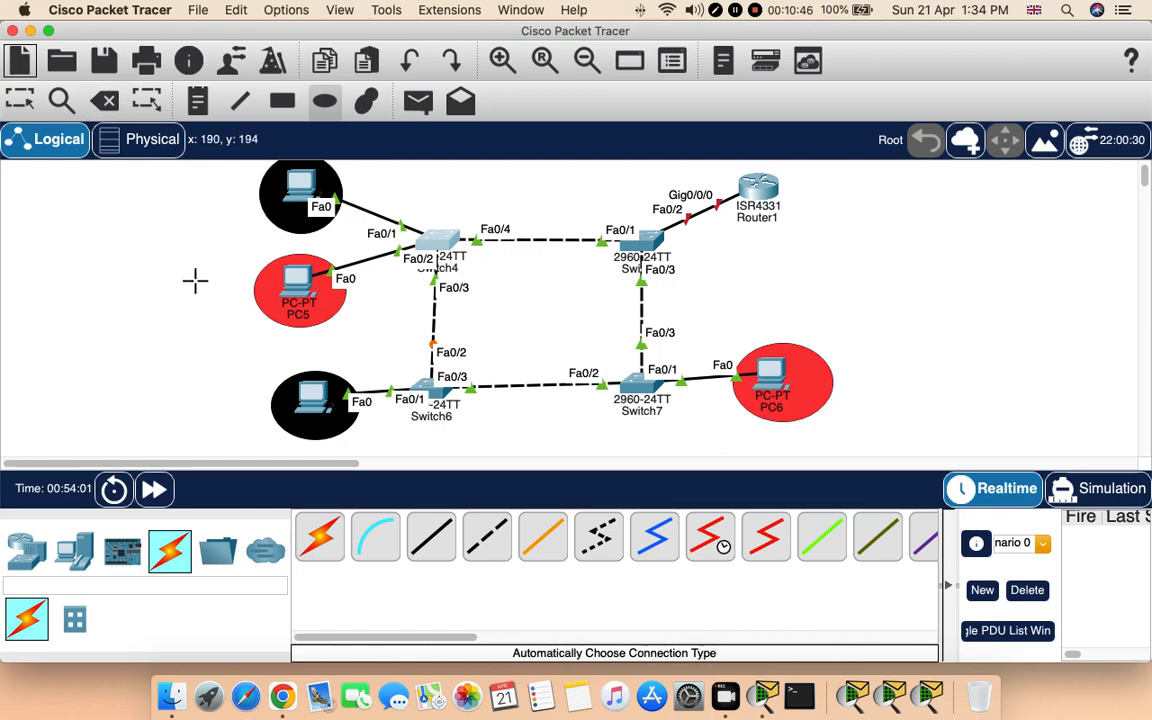
pyautogui.click(328, 103)
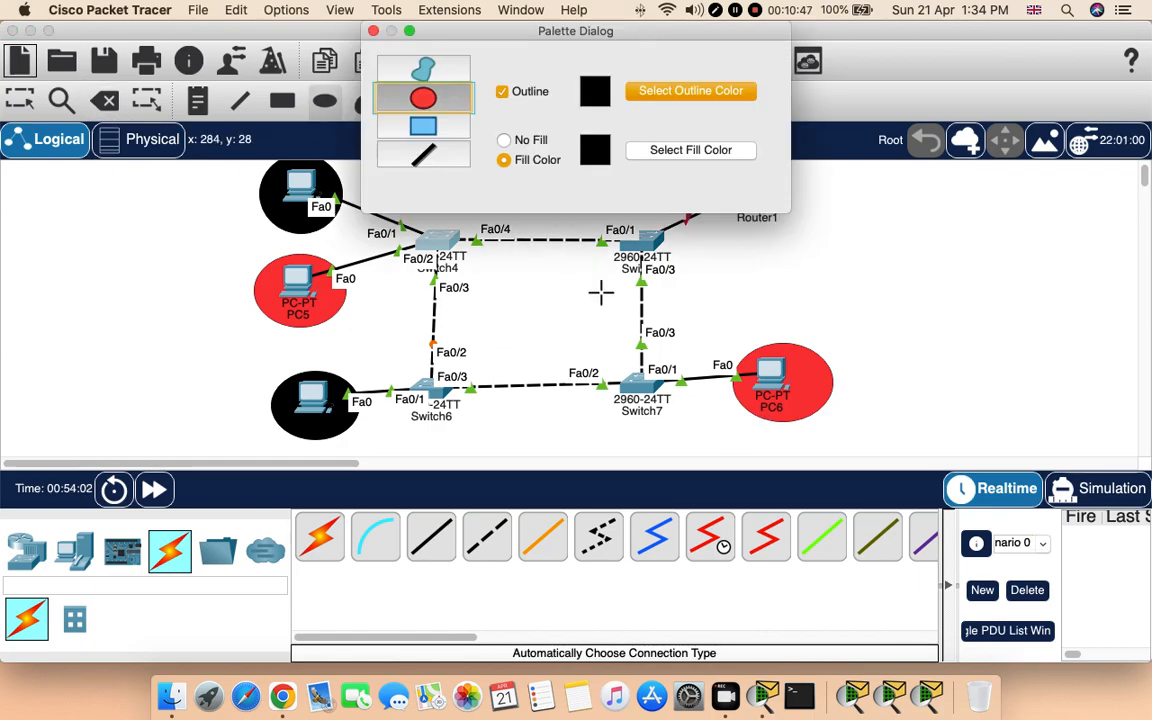
pyautogui.click(373, 31)
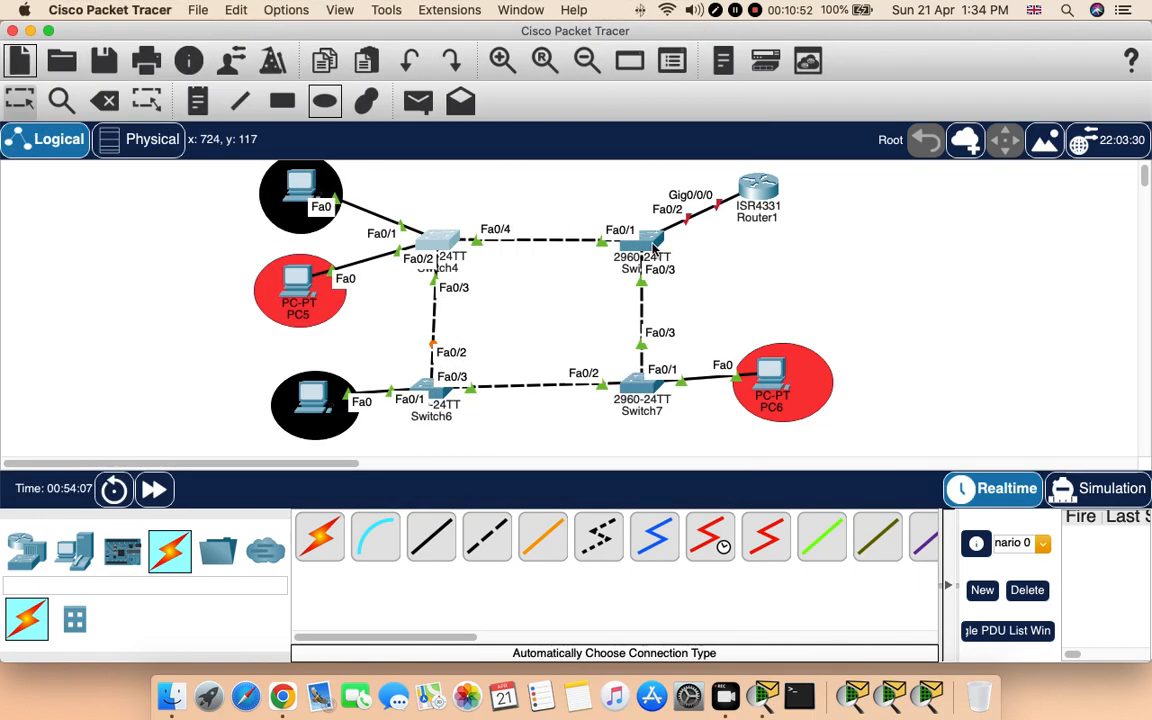
pyautogui.click(653, 247)
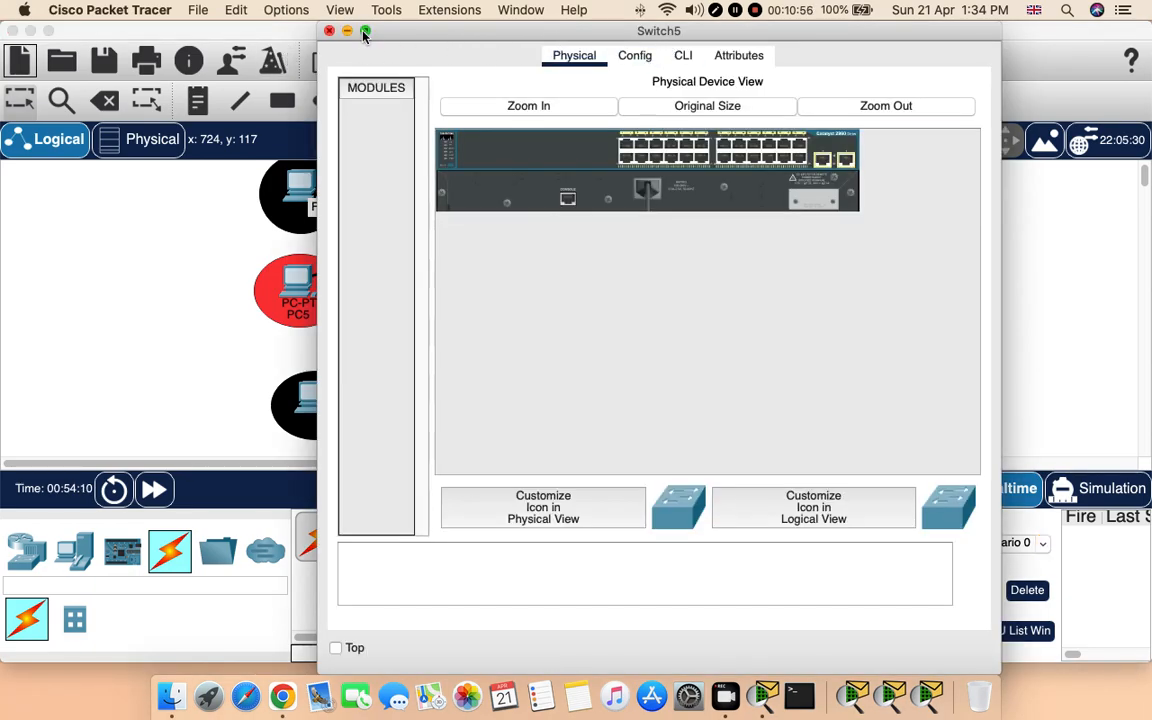
pyautogui.click(330, 31)
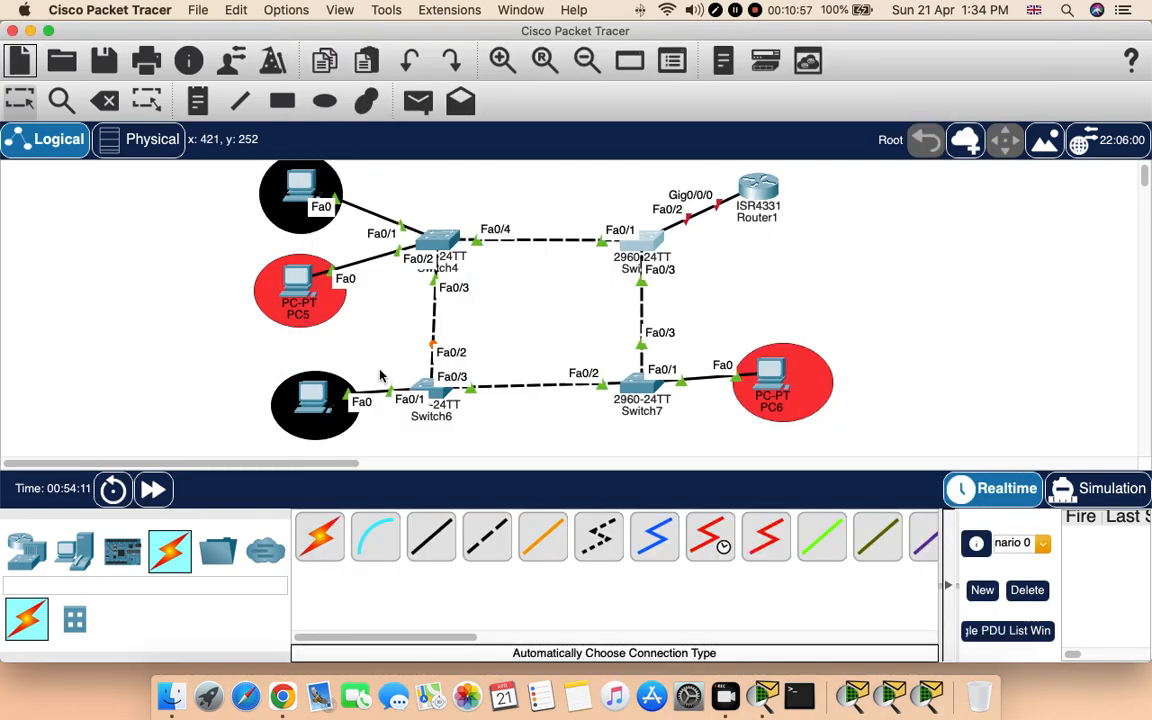
pyautogui.click(443, 399)
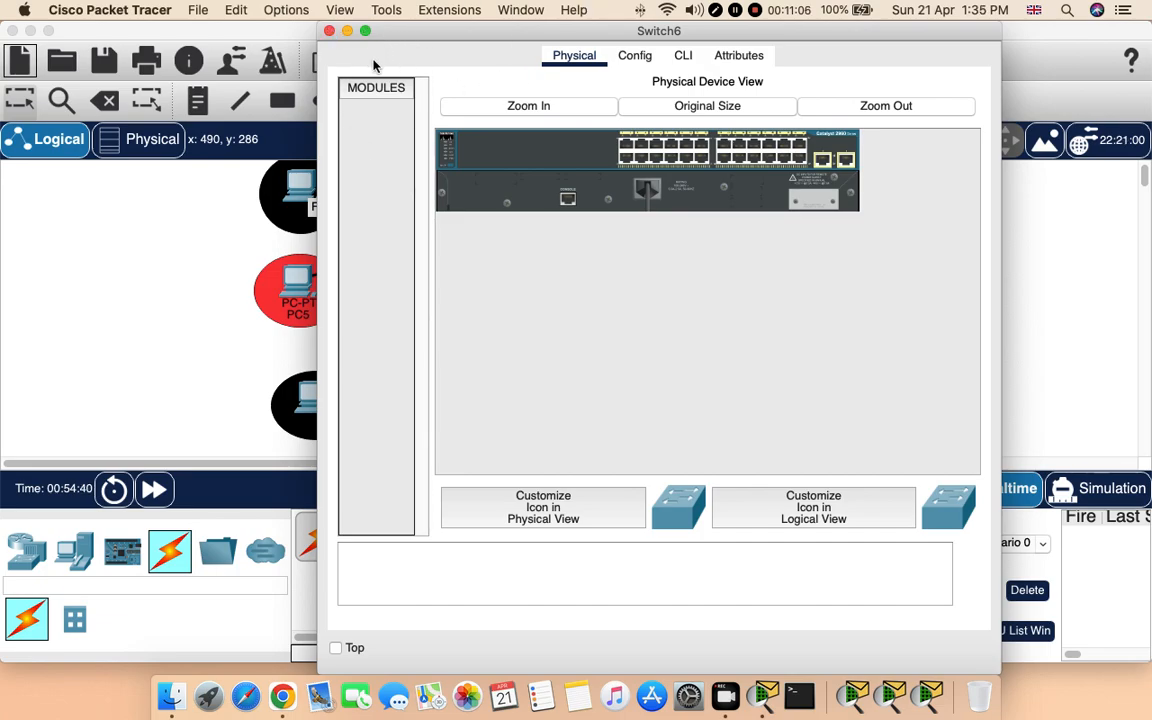
pyautogui.click(330, 32)
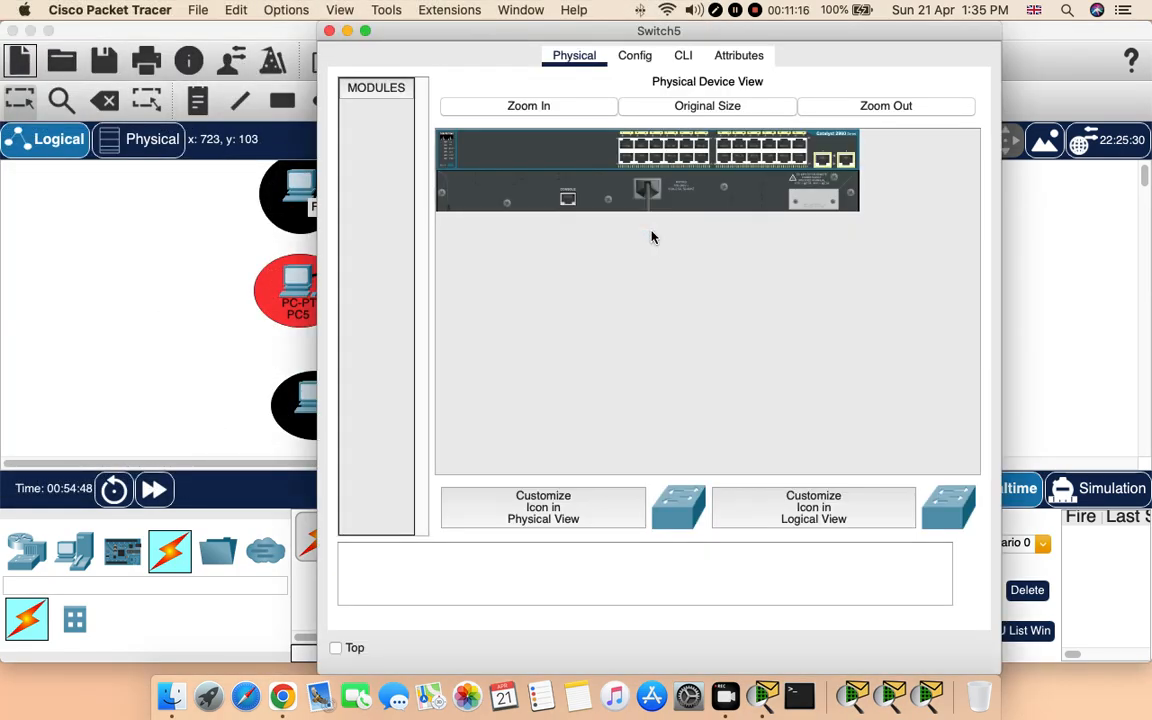
# Set Switch5's hostname to sw2 from its command line with en, conf t and host sw2
pyautogui.click(652, 236)
pyautogui.click(628, 58)
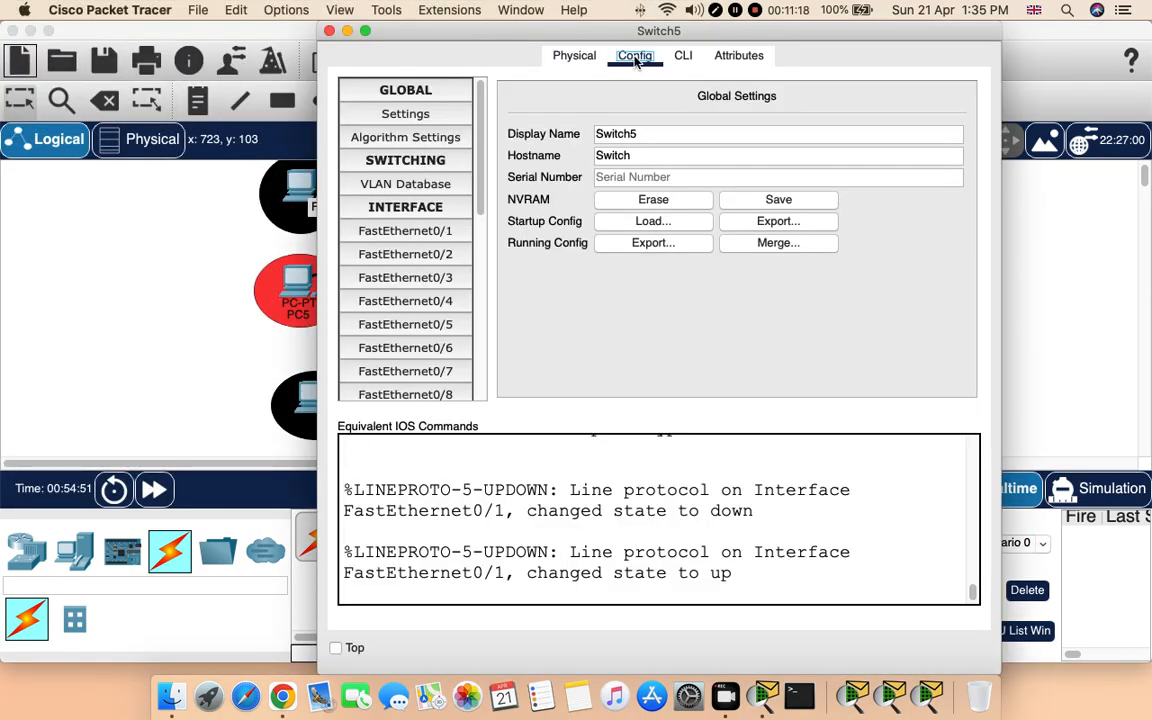
pyautogui.click(679, 57)
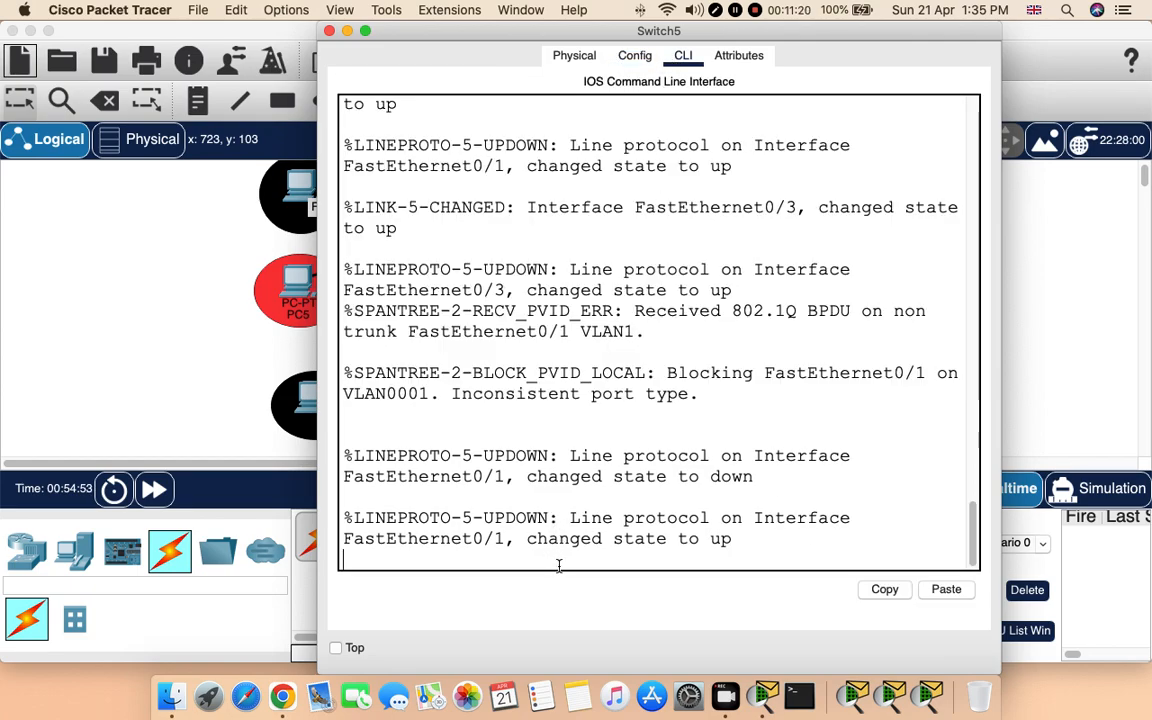
pyautogui.press('Return')
pyautogui.write('en')
pyautogui.press('Return')
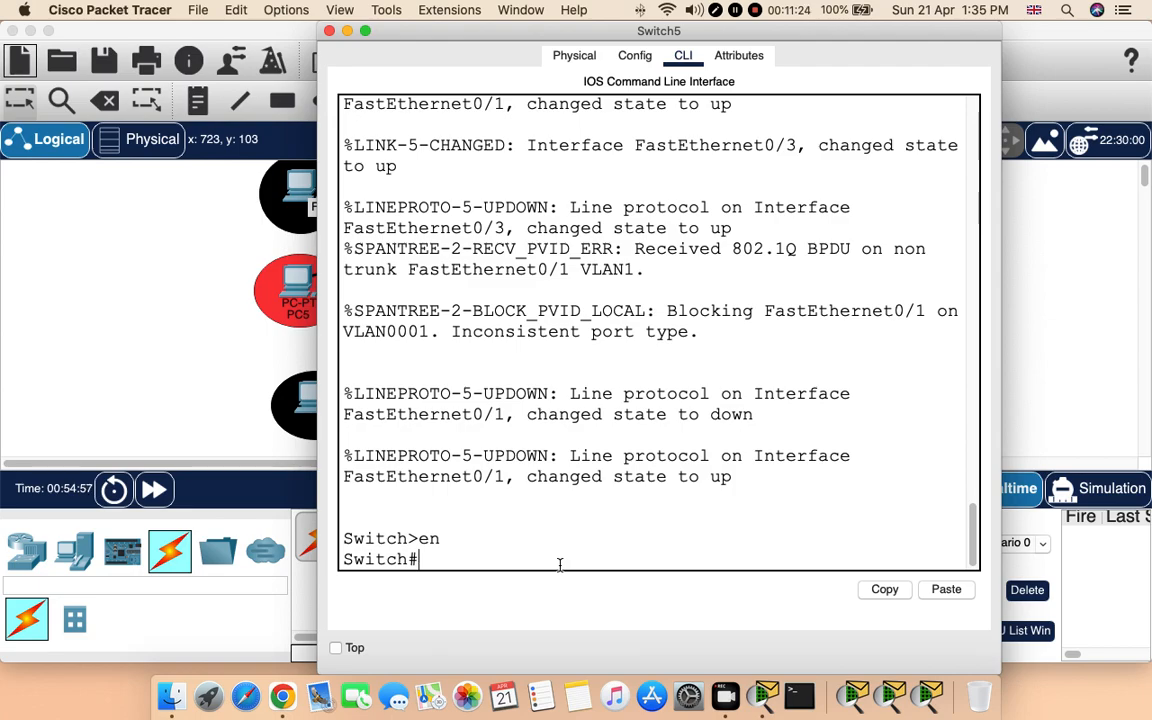
pyautogui.write('conf t')
pyautogui.press('Return')
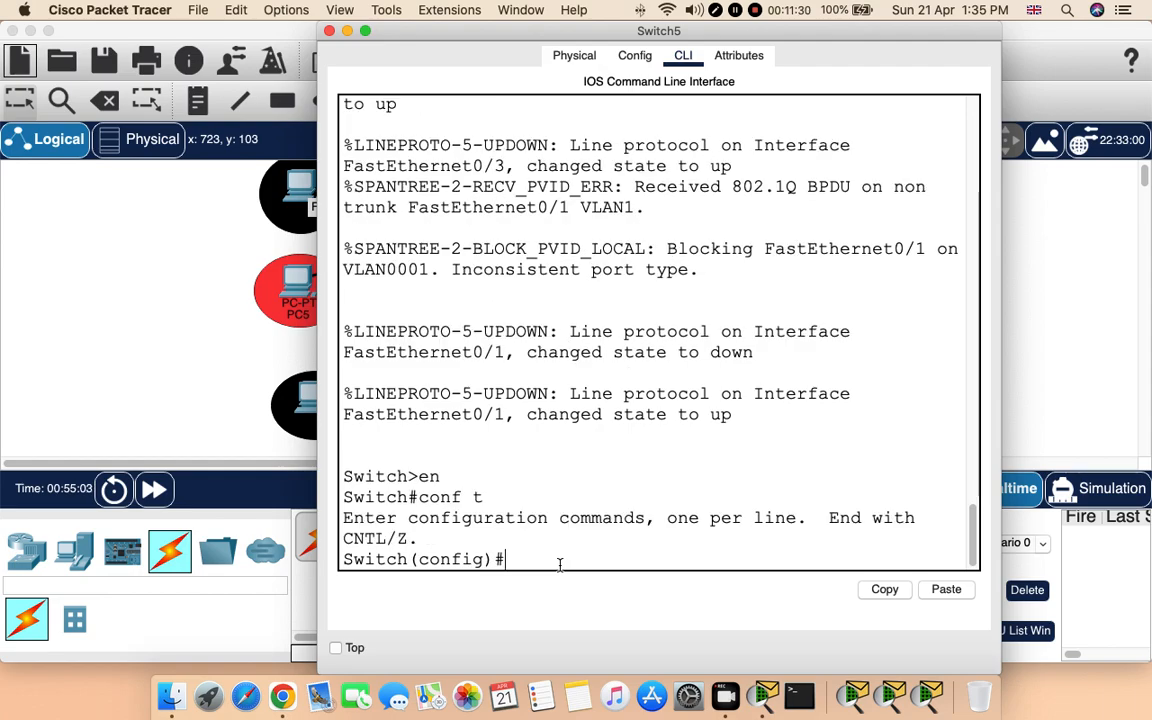
pyautogui.write('host sw2')
pyautogui.press('Return')
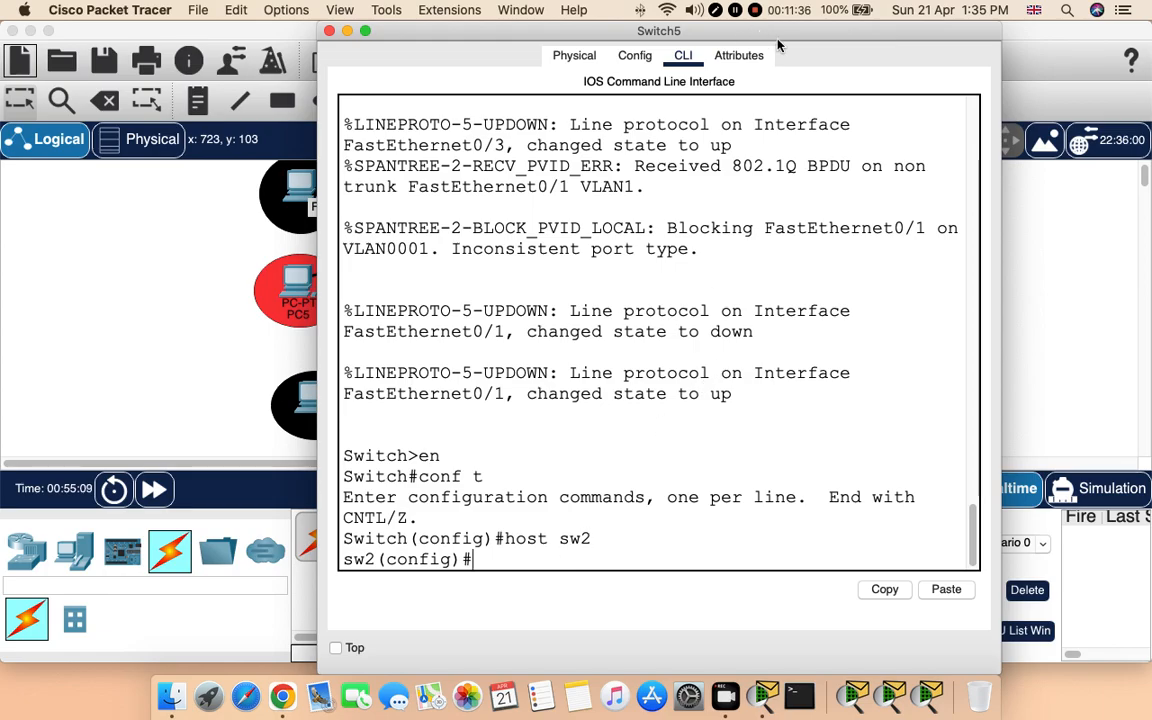
# Set interfaces fa0/1-3 on sw2 to trunk mode with int range and switchport mode trunk, and close the switch window
pyautogui.moveTo(778, 45); pyautogui.dragTo(733, 425)
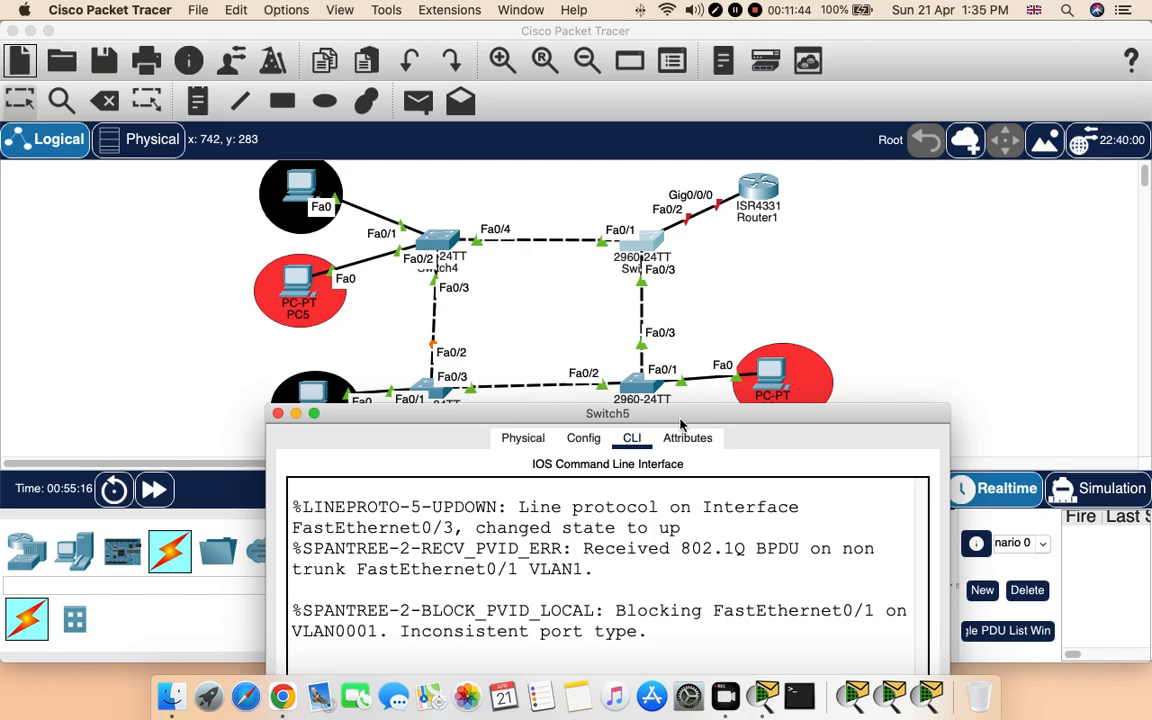
pyautogui.moveTo(681, 421); pyautogui.dragTo(797, 25)
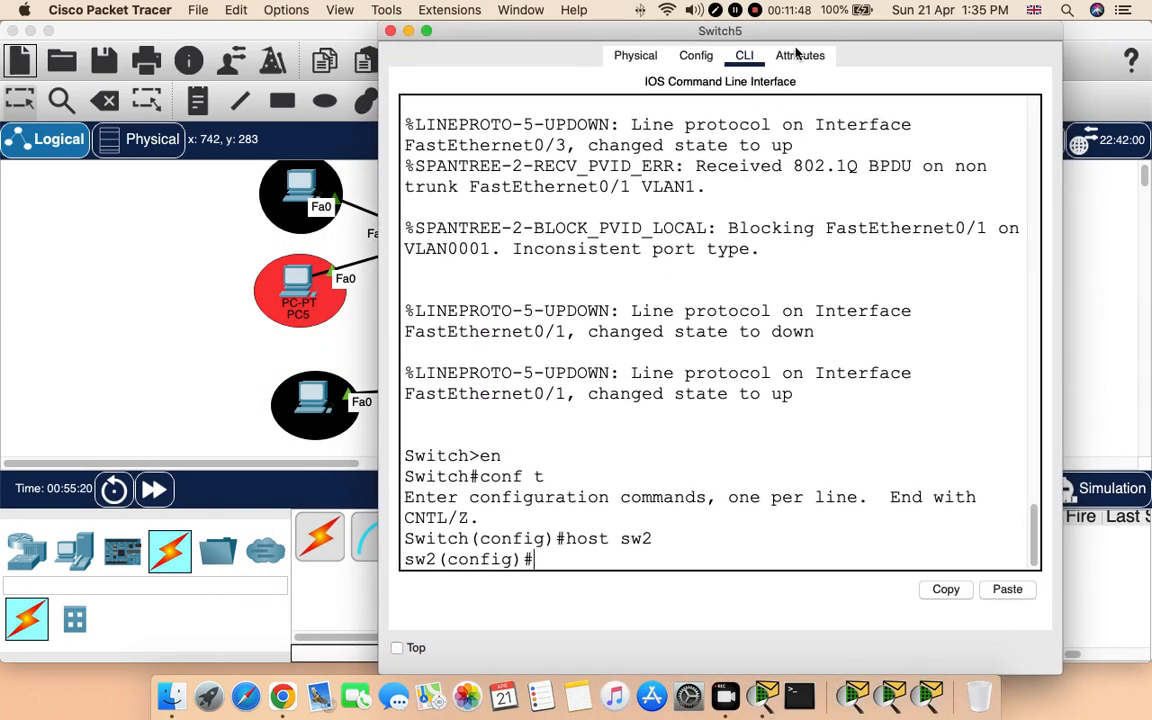
pyautogui.moveTo(478, 30); pyautogui.dragTo(537, 91)
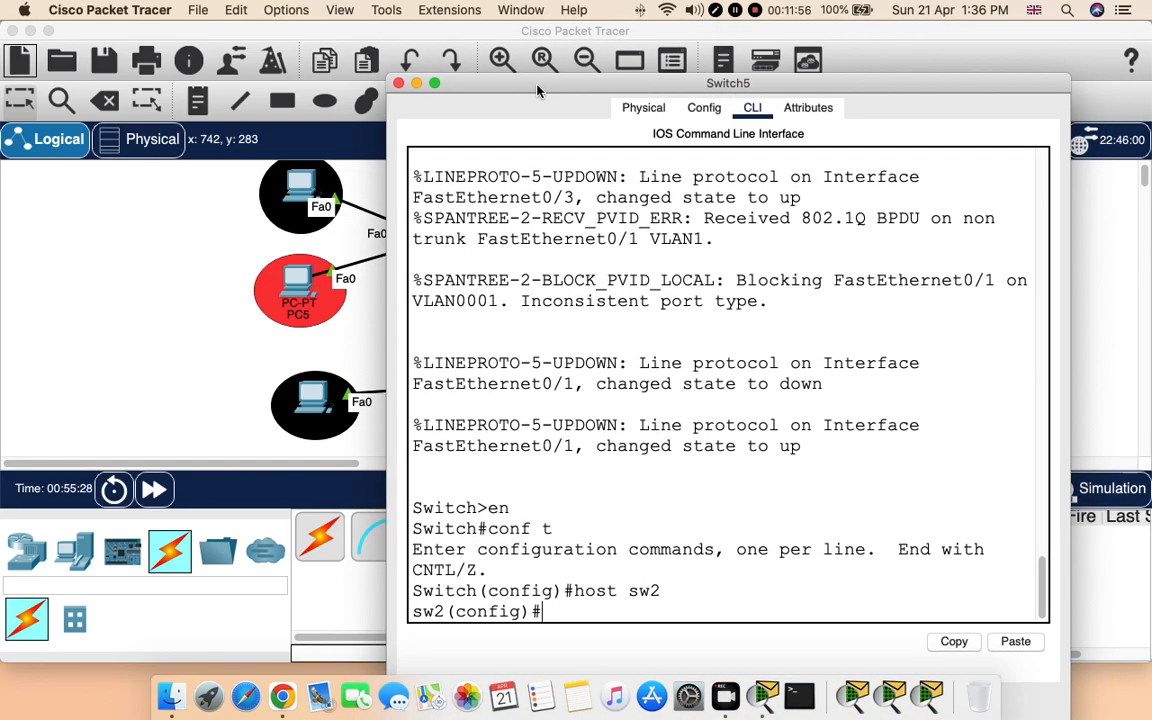
pyautogui.write('ng')
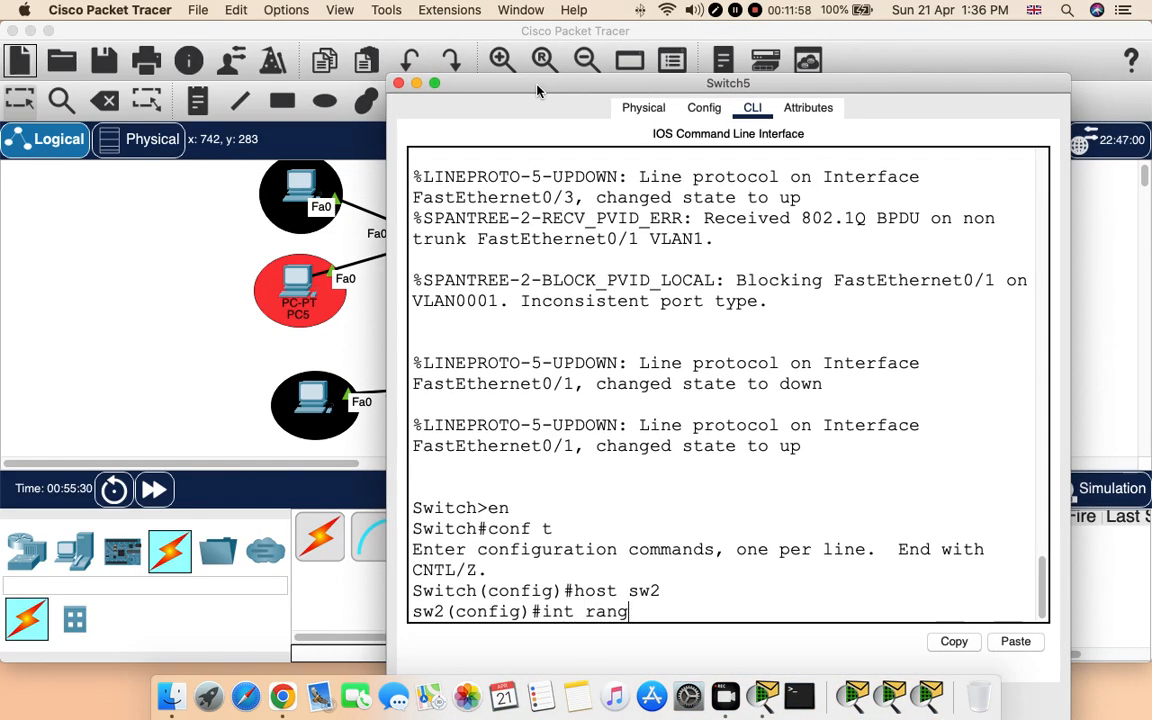
pyautogui.write('e fa0')
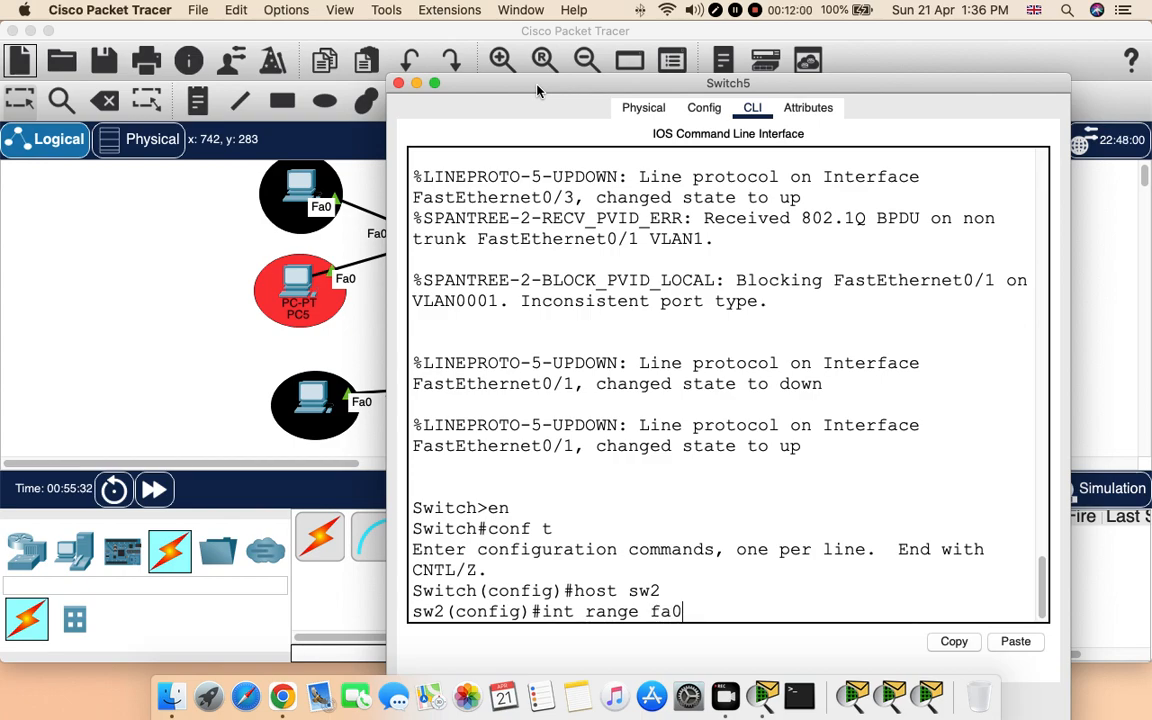
pyautogui.write('/1-3')
pyautogui.press('Return')
pyautogui.write('switc')
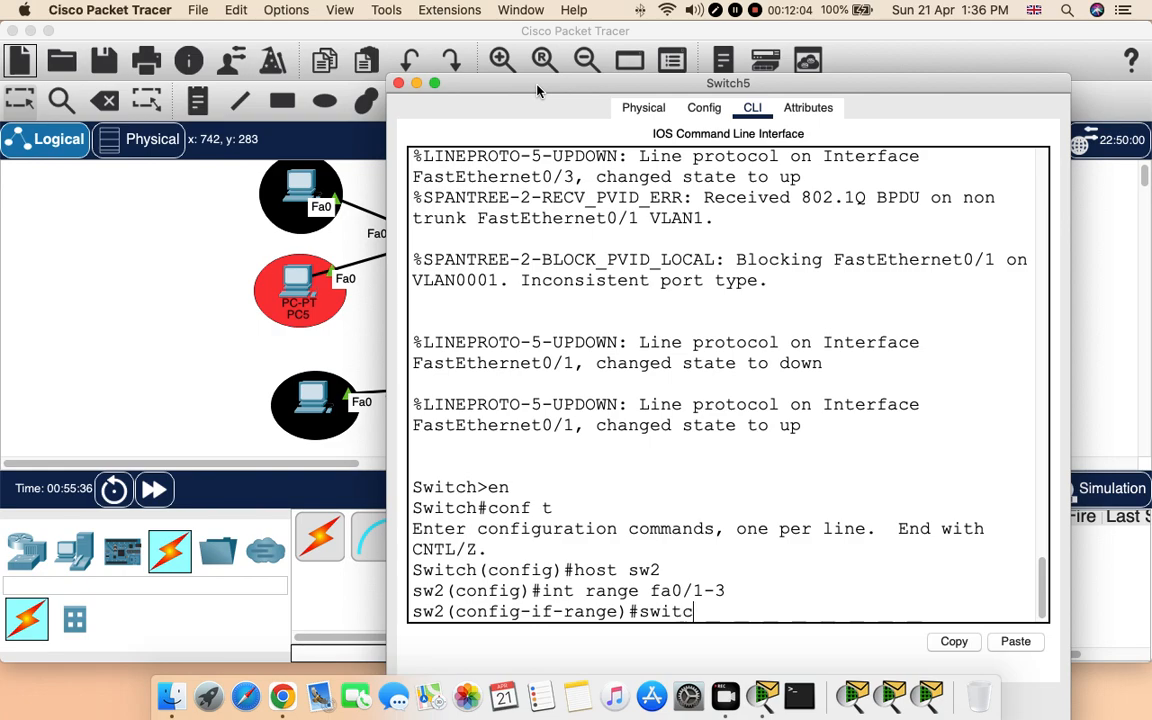
pyautogui.write('g')
pyautogui.press('Tab')
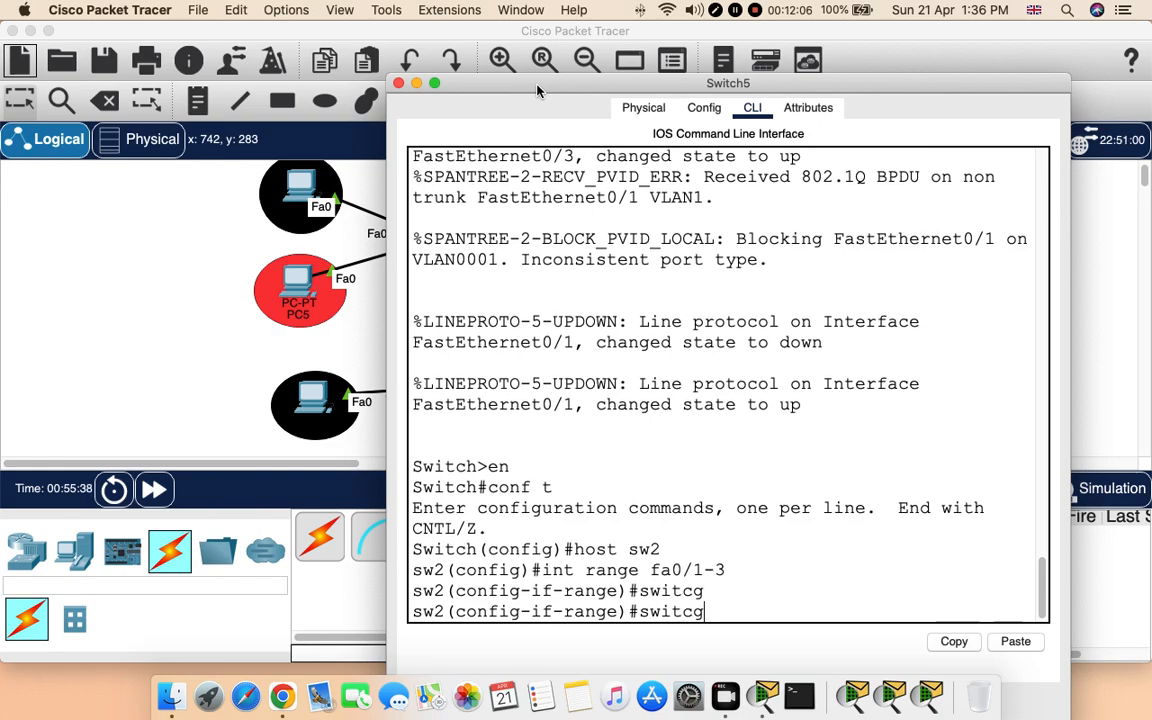
pyautogui.press('BackSpace')
pyautogui.press('Tab')
pyautogui.write('mode trunk')
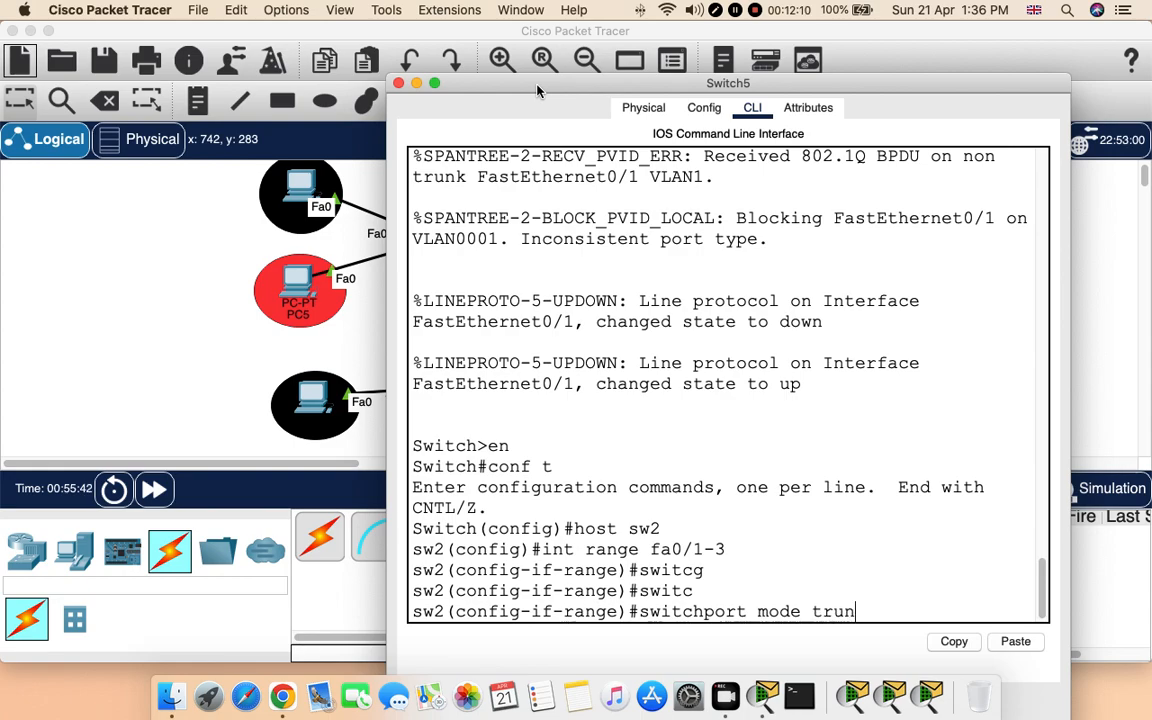
pyautogui.press('Return')
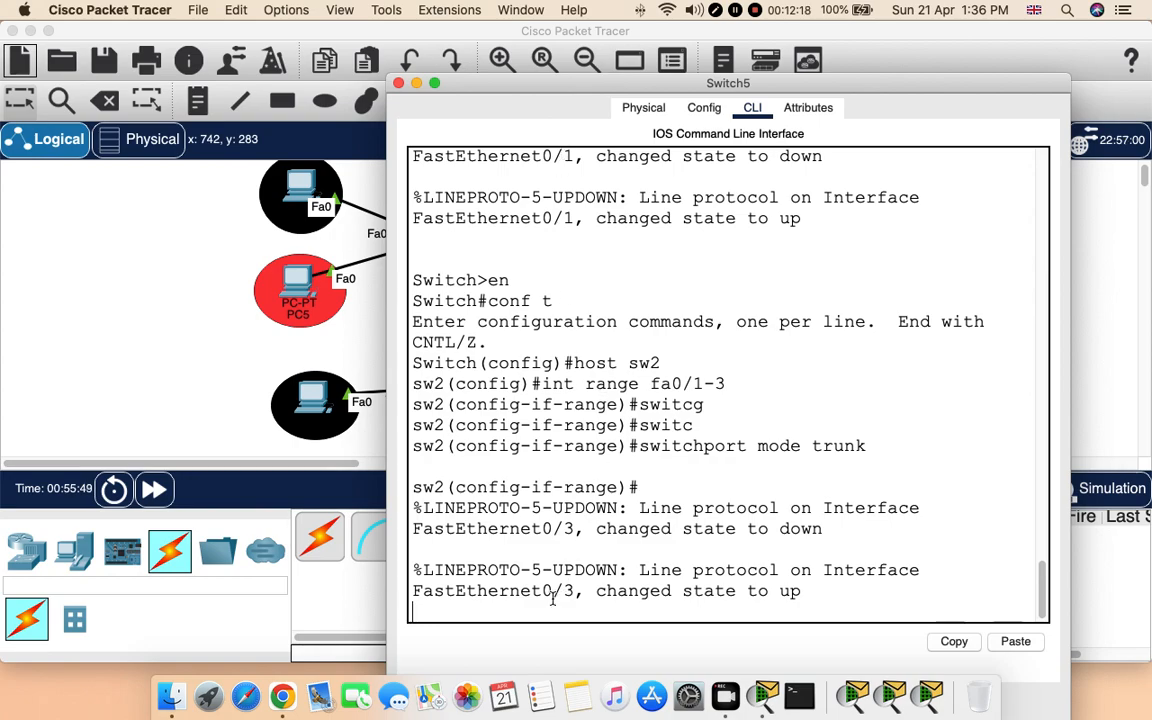
pyautogui.click(398, 84)
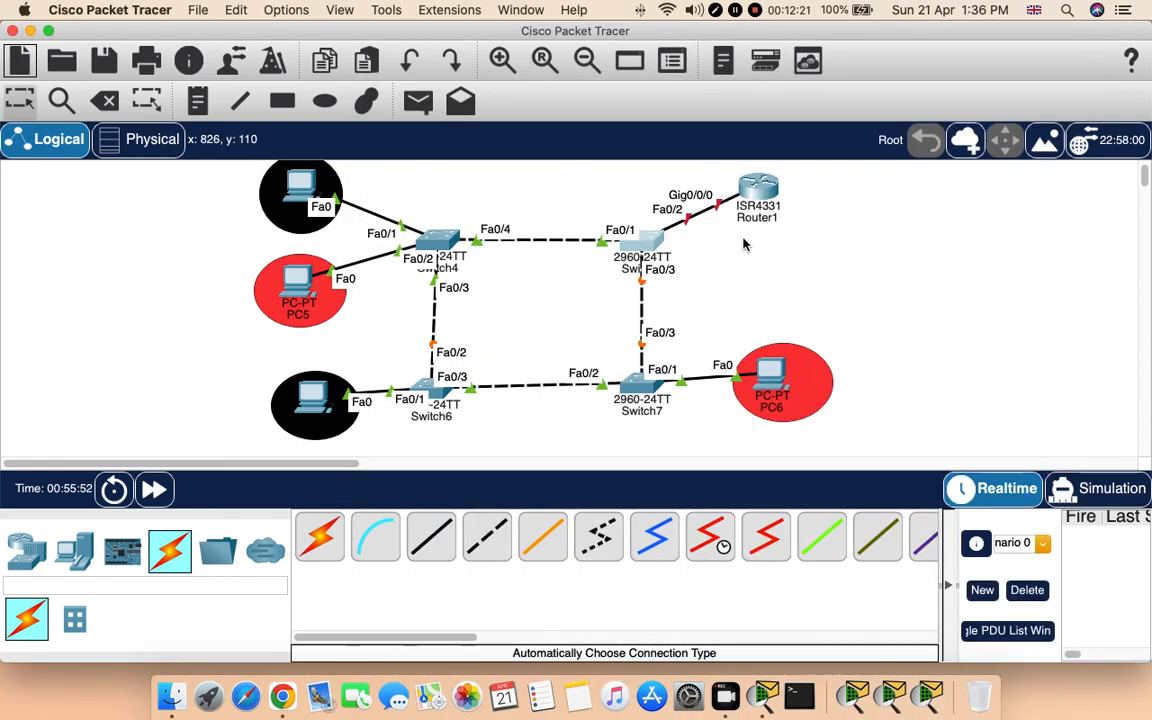
# Check the port modes of FastEthernet0/1, 0/2 and 0/3 in Switch5's interface settings
pyautogui.click(648, 243)
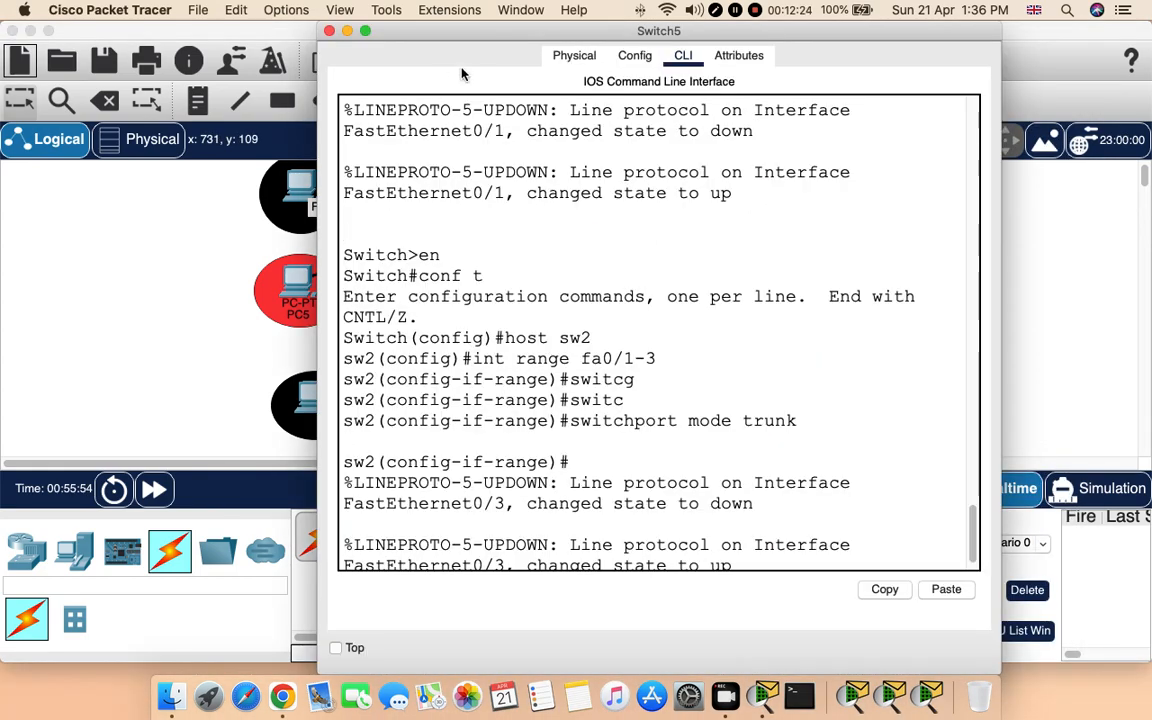
pyautogui.click(568, 55)
pyautogui.click(614, 60)
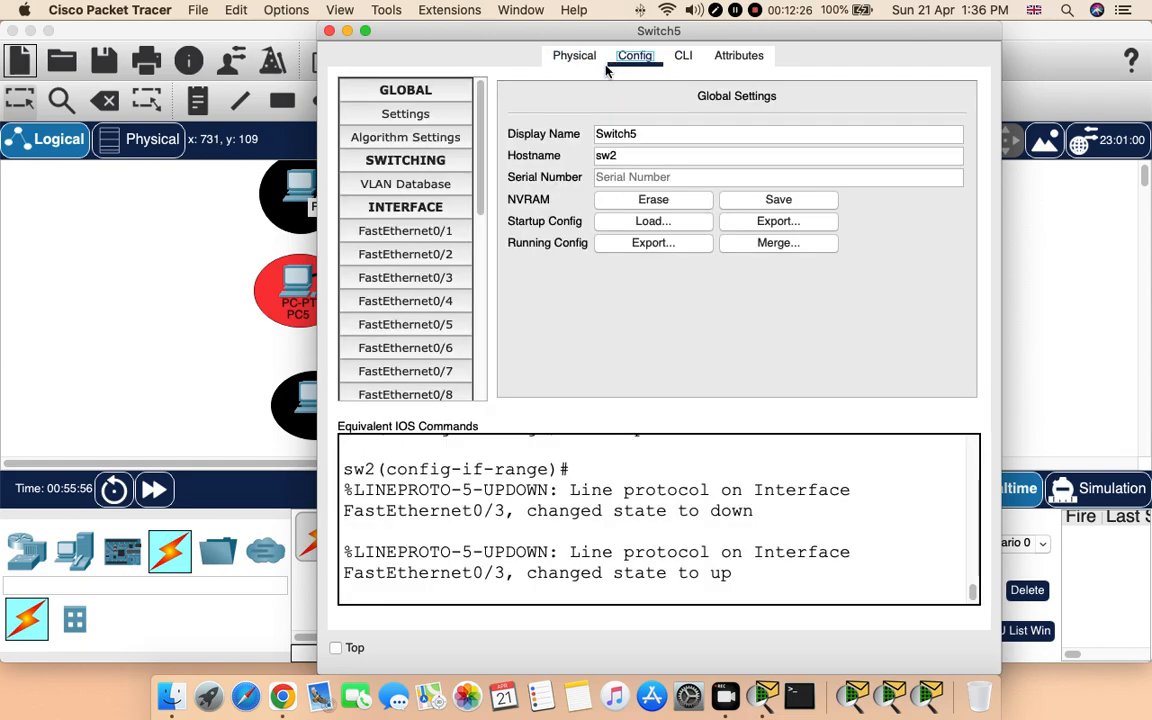
pyautogui.click(421, 238)
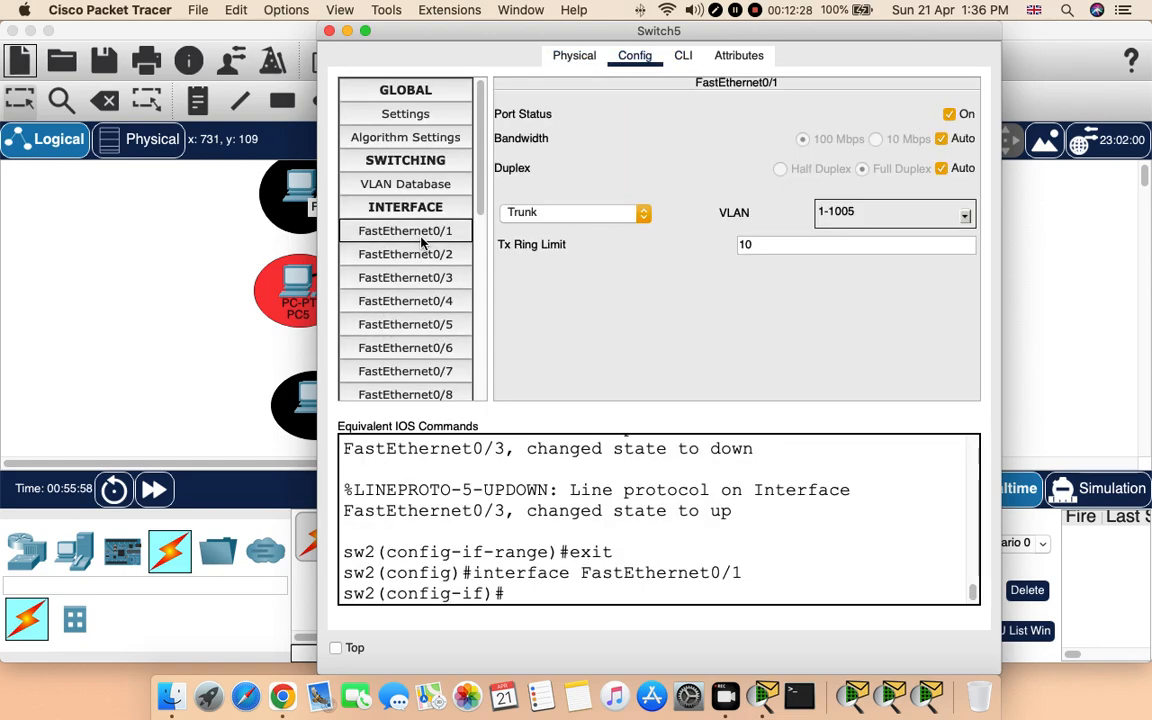
pyautogui.click(443, 254)
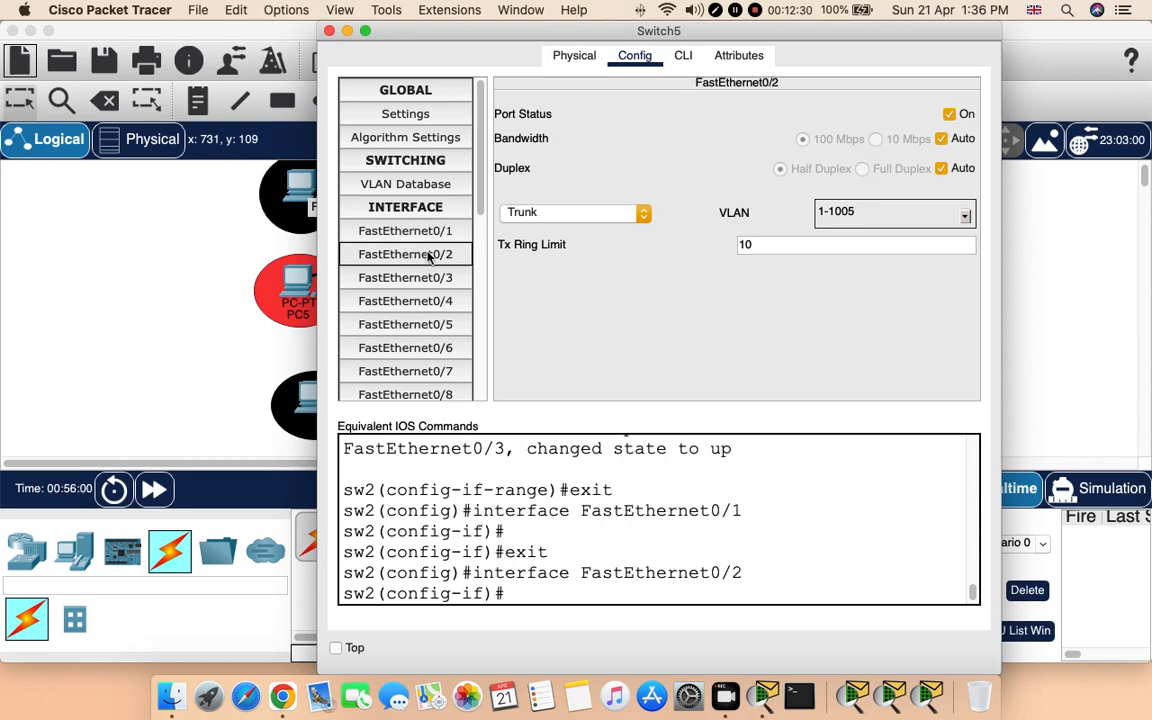
pyautogui.click(436, 278)
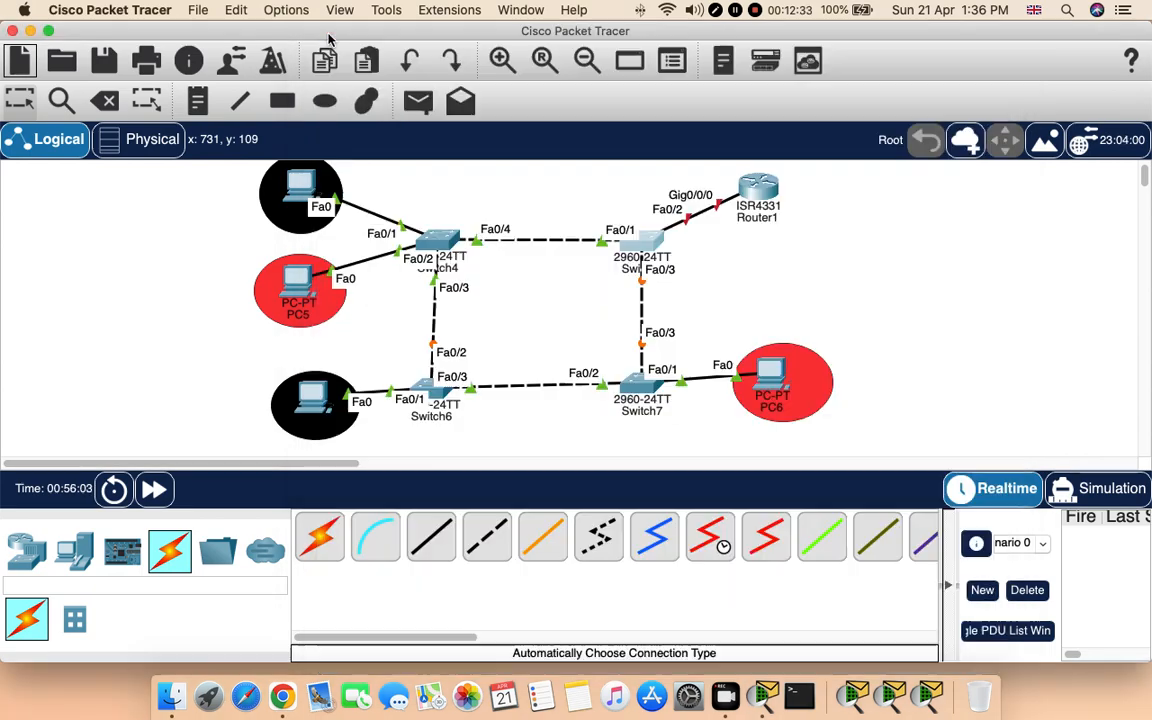
pyautogui.click(329, 31)
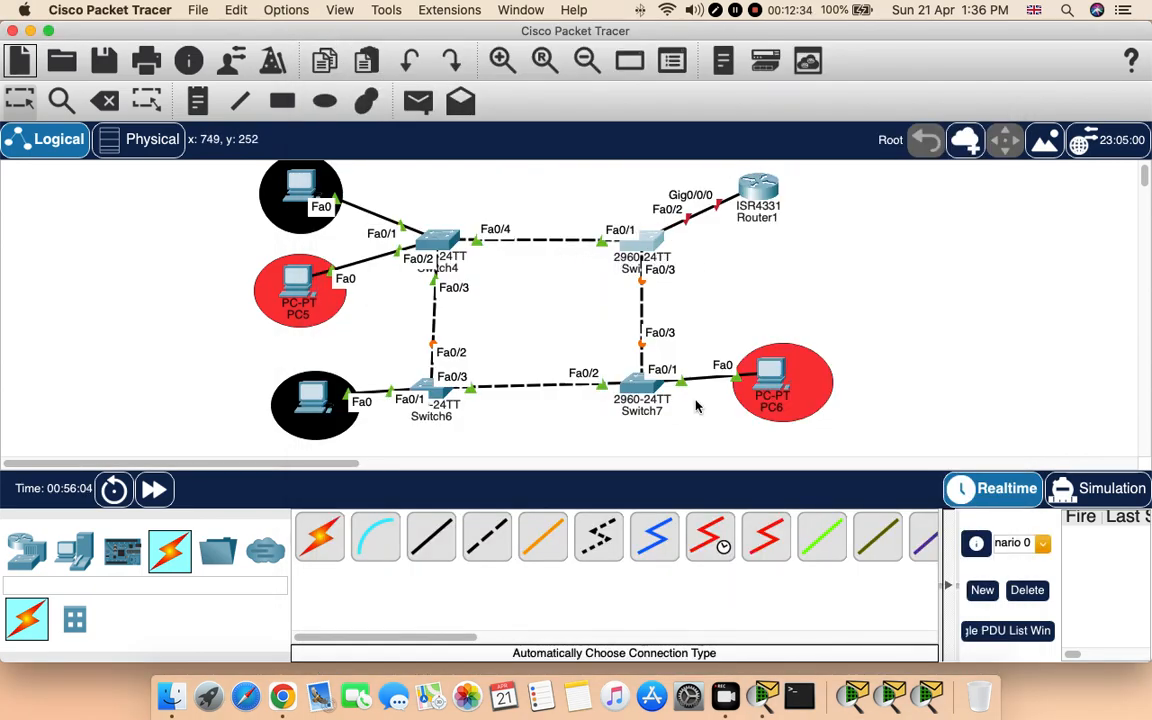
# Set Switch6's hostname to sw3 from its command line with en, conf t and hostname sw3
pyautogui.click(443, 398)
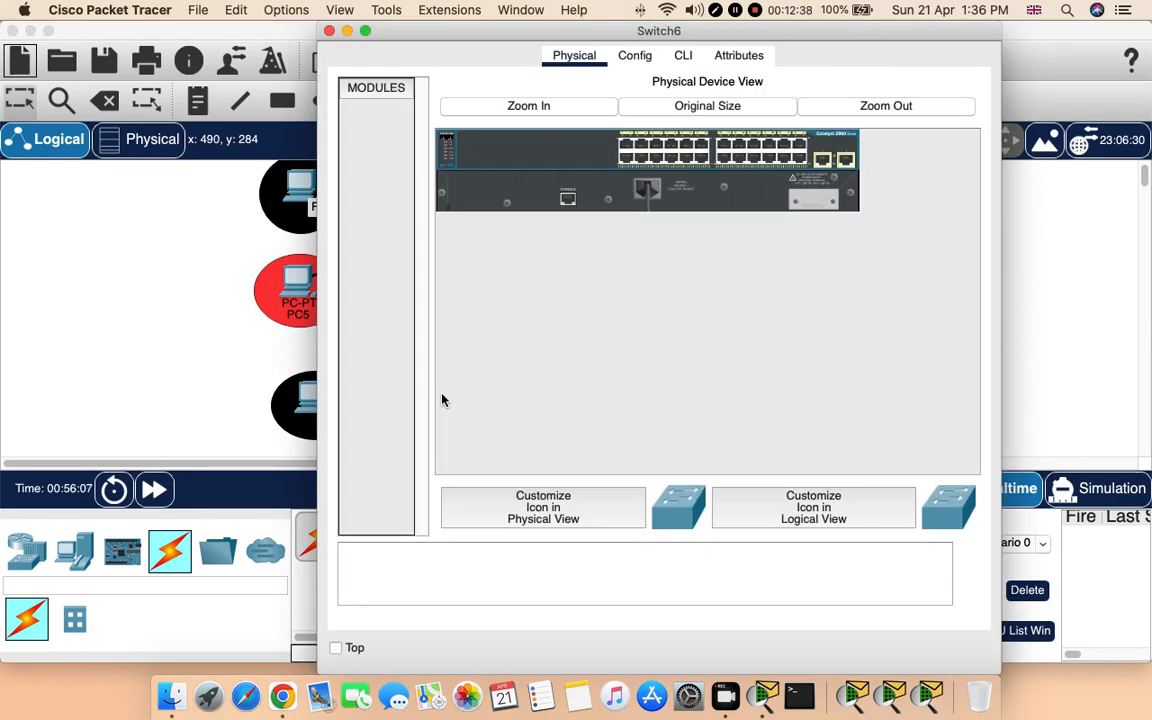
pyautogui.click(683, 56)
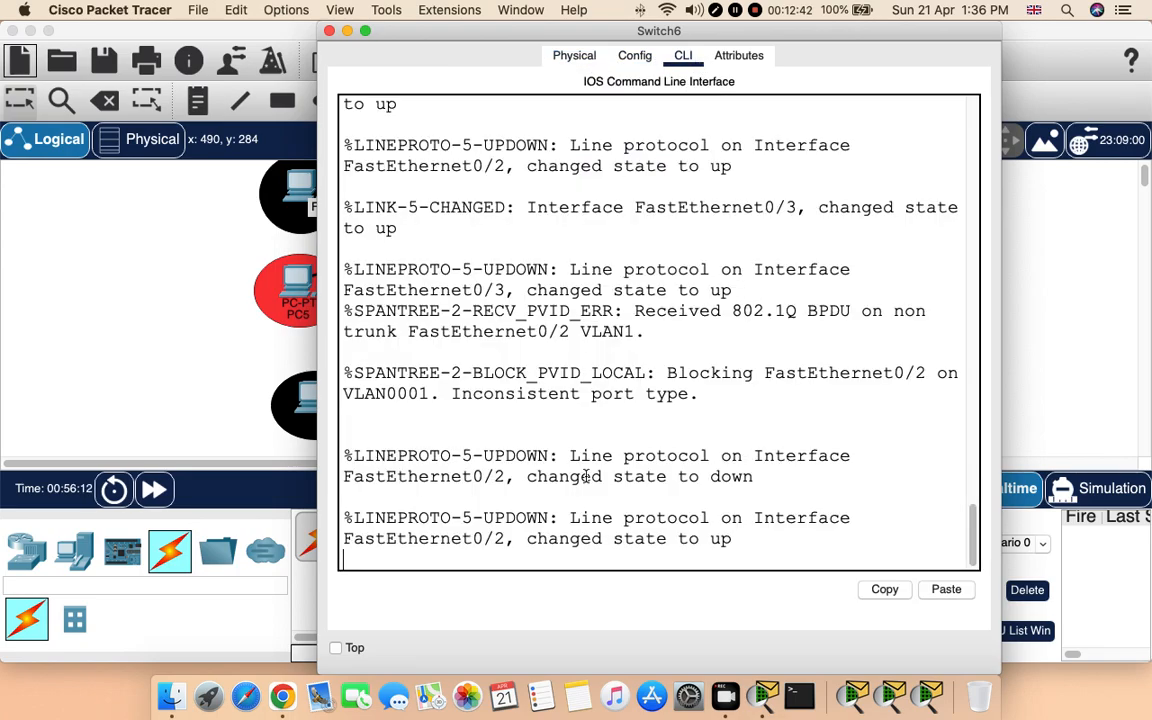
pyautogui.press('Return')
pyautogui.write('en')
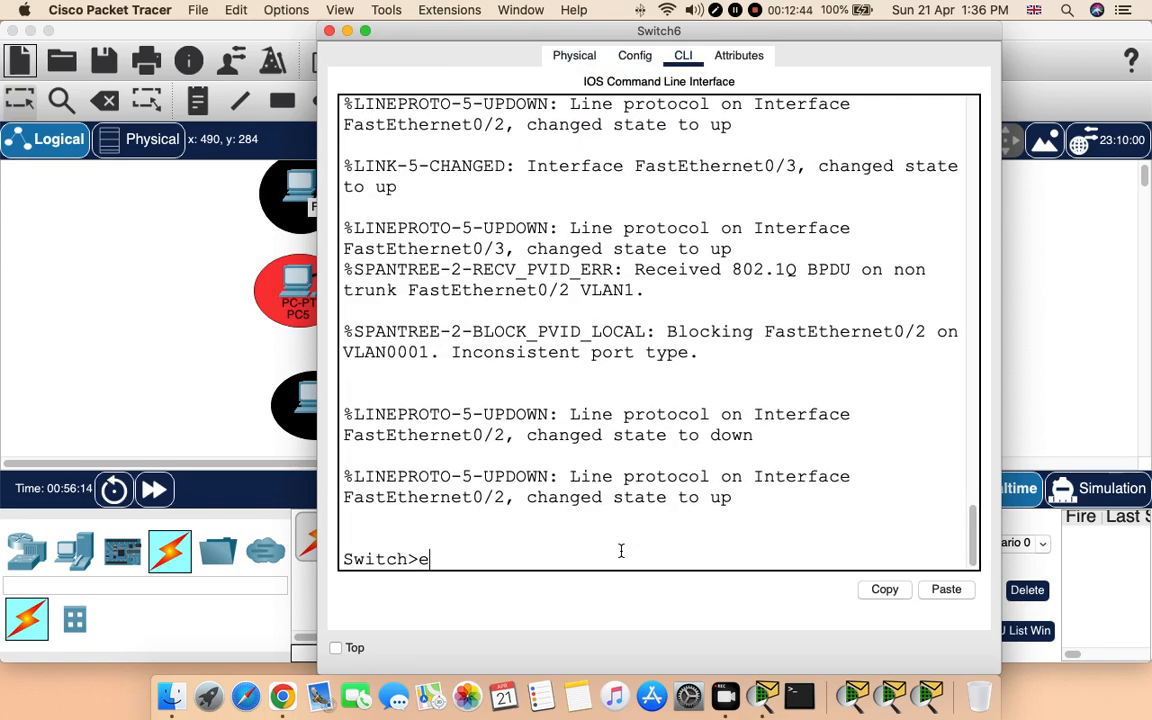
pyautogui.press('Return')
pyautogui.write('conf y')
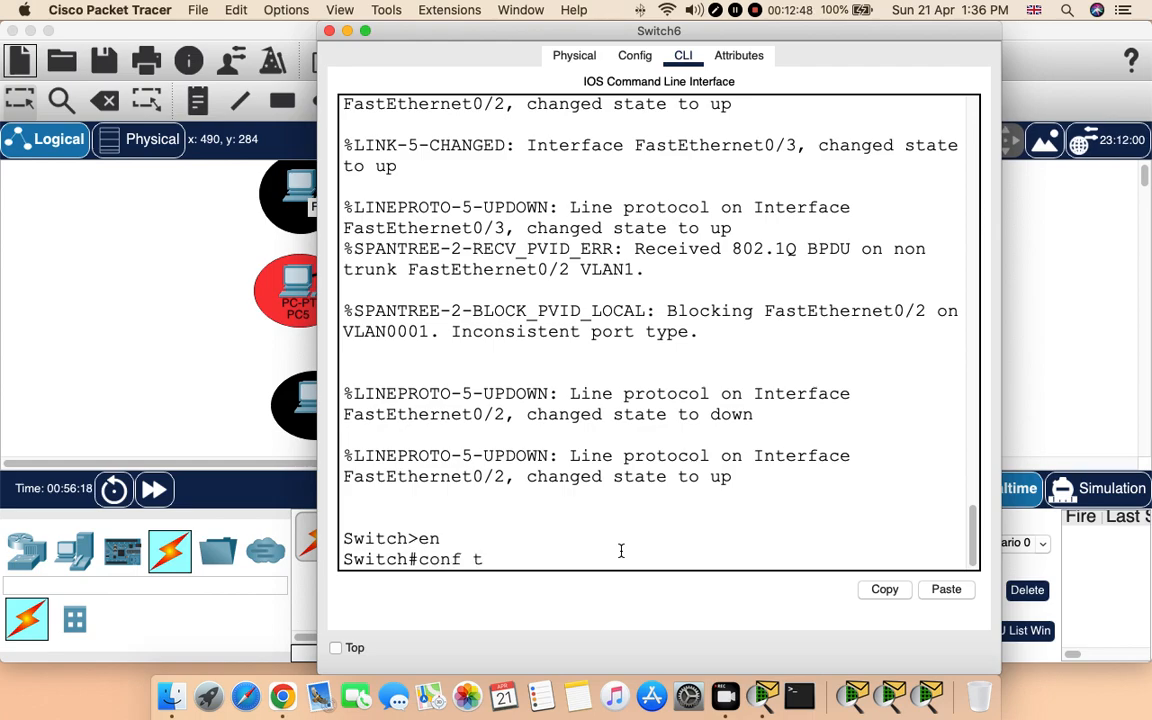
pyautogui.press('Return')
pyautogui.write('sw')
pyautogui.press('BackSpace')
pyautogui.press('BackSpace')
pyautogui.write('hostname sw')
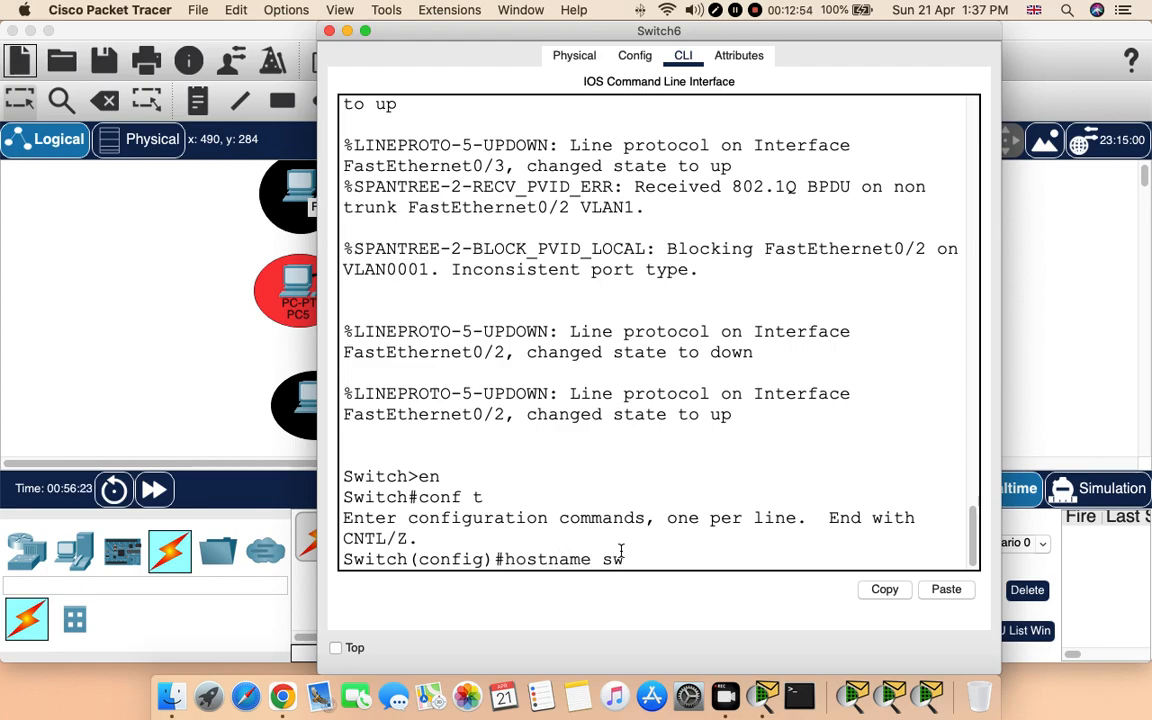
pyautogui.write('3')
pyautogui.press('Return')
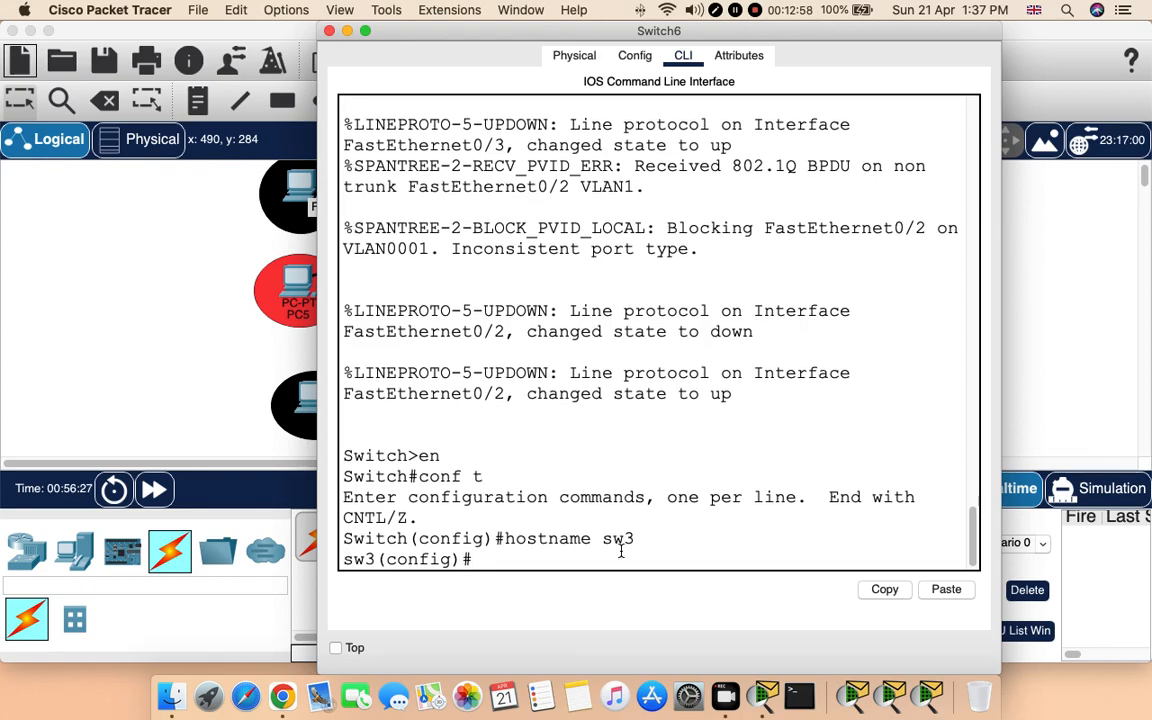
# Enter interface fa0/1 on sw3 and set it to access mode with switchport mode access
pyautogui.moveTo(546, 42); pyautogui.dragTo(655, 44)
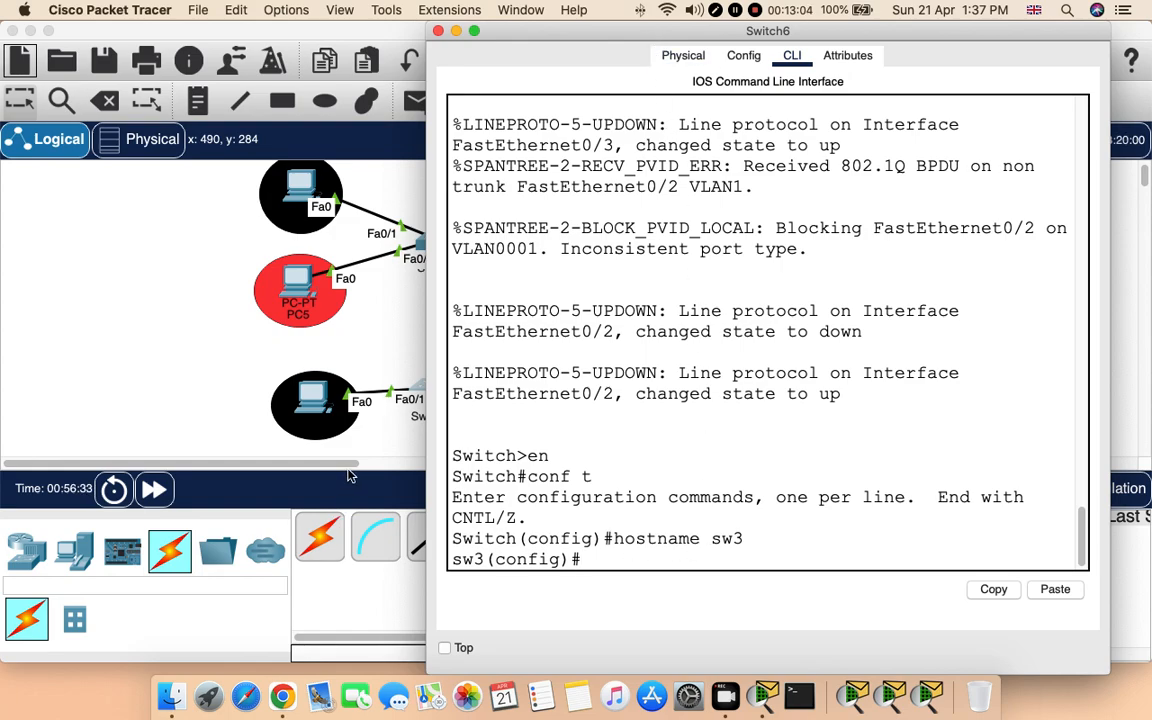
pyautogui.moveTo(537, 43)
pyautogui.mouseDown()
pyautogui.moveTo(729, 261)
pyautogui.moveTo(718, 271)
pyautogui.moveTo(615, 108)
pyautogui.moveTo(548, 62)
pyautogui.mouseUp()
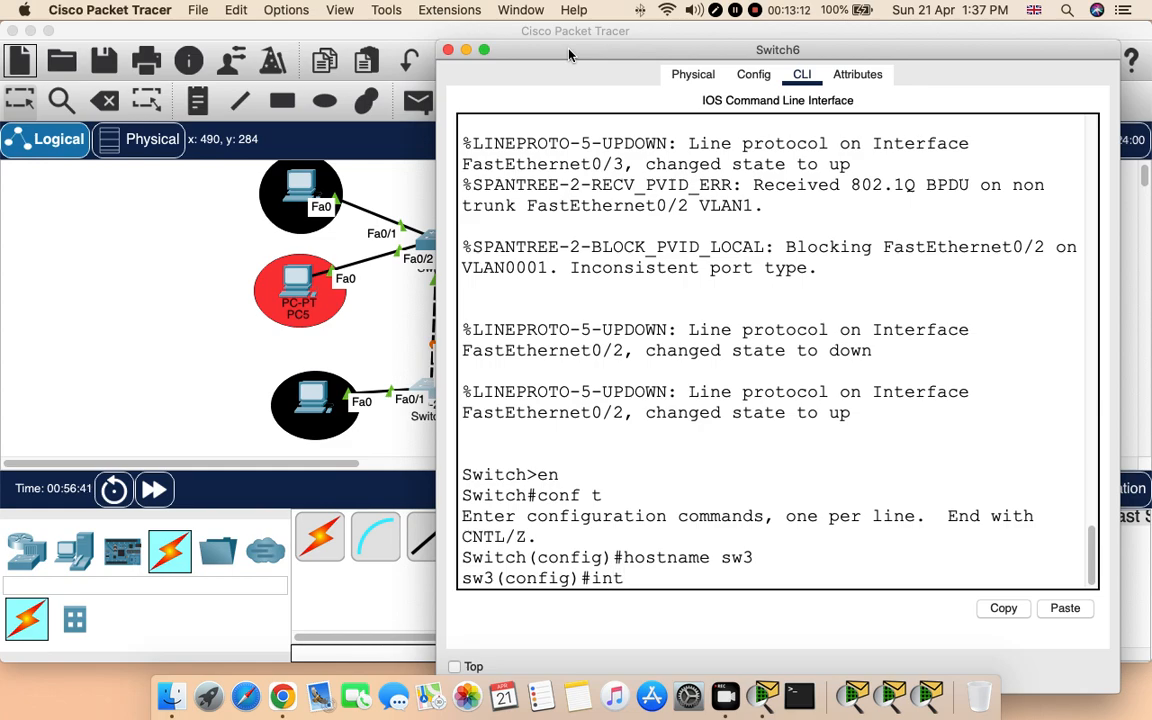
pyautogui.press('Tab')
pyautogui.write('fa')
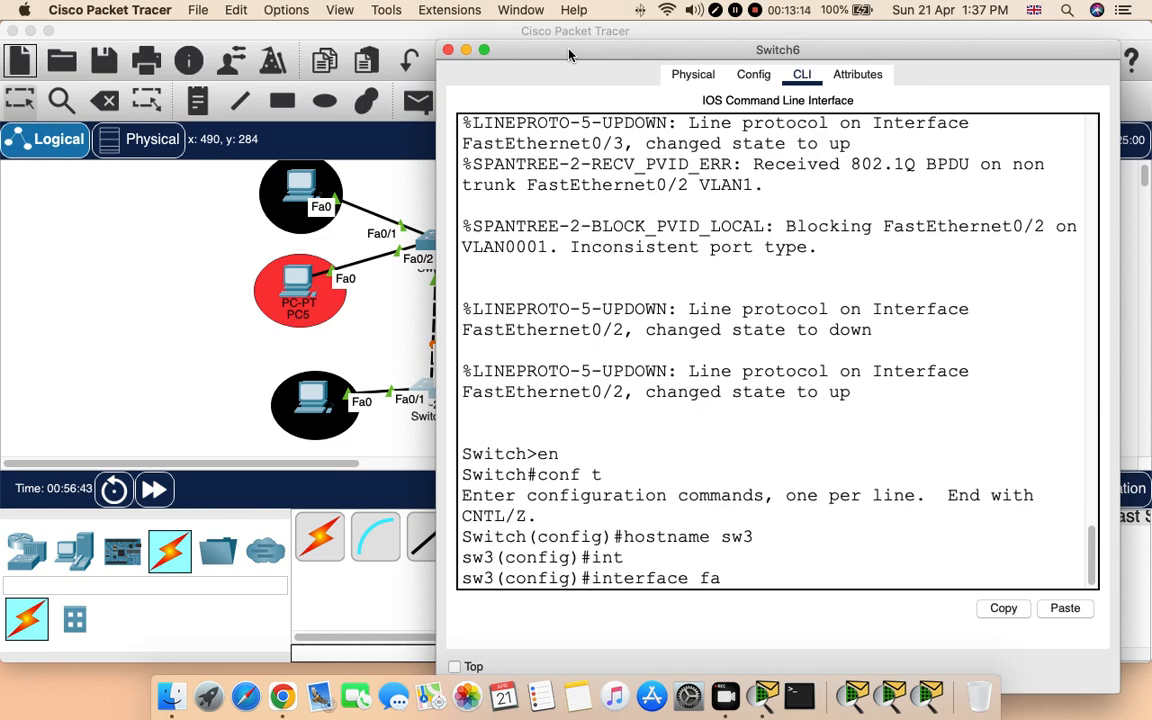
pyautogui.write('0/1')
pyautogui.press('Return')
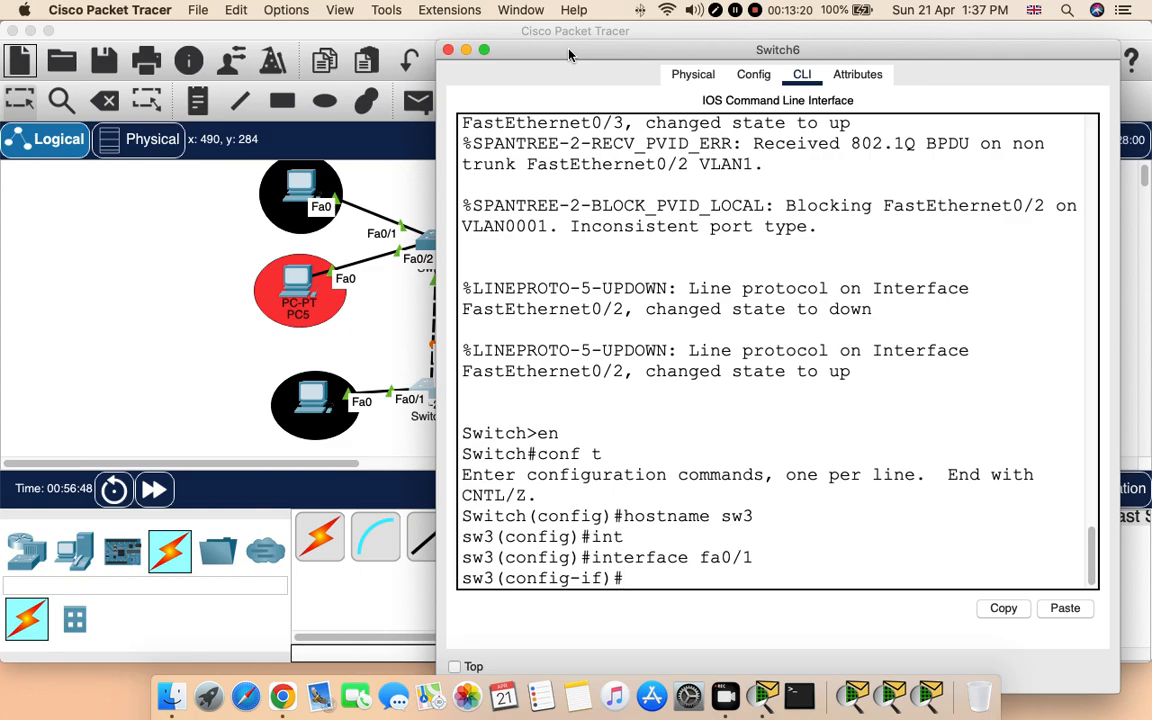
pyautogui.write('swit')
pyautogui.press('Tab')
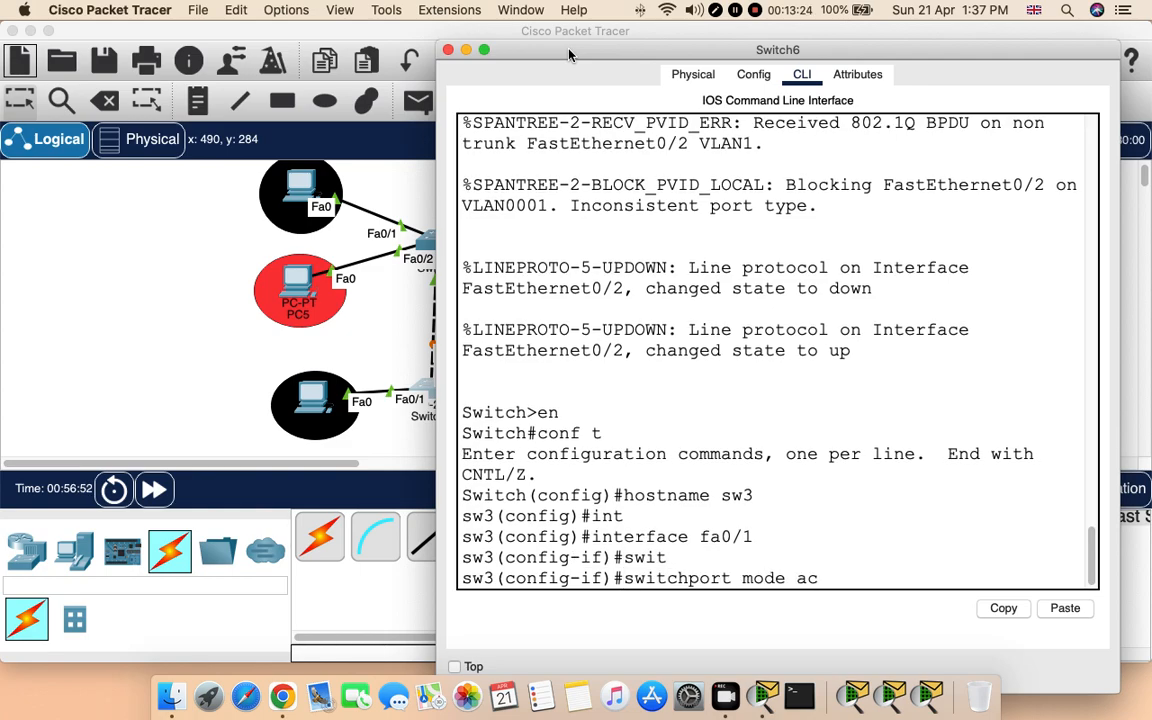
pyautogui.write('mode acc')
pyautogui.press('Tab')
pyautogui.press('Return')
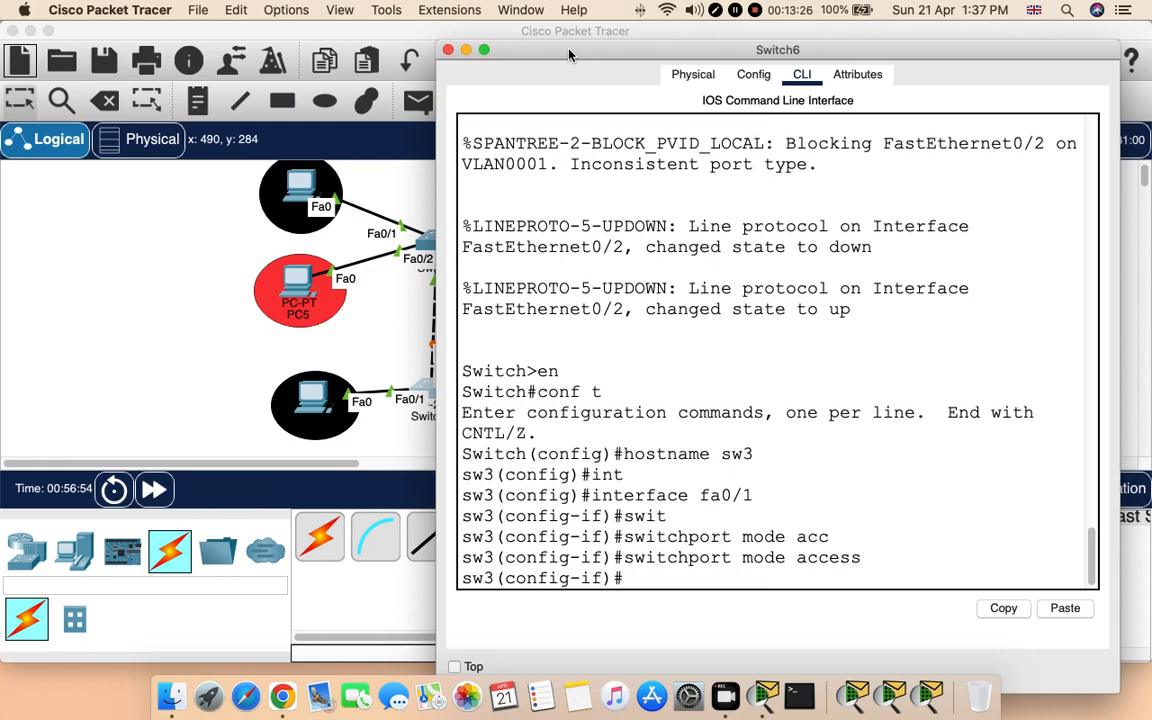
# Assign sw3's fa0/1 to VLAN 1 with switchport access vlan 1
pyautogui.write('sw')
pyautogui.press('Tab')
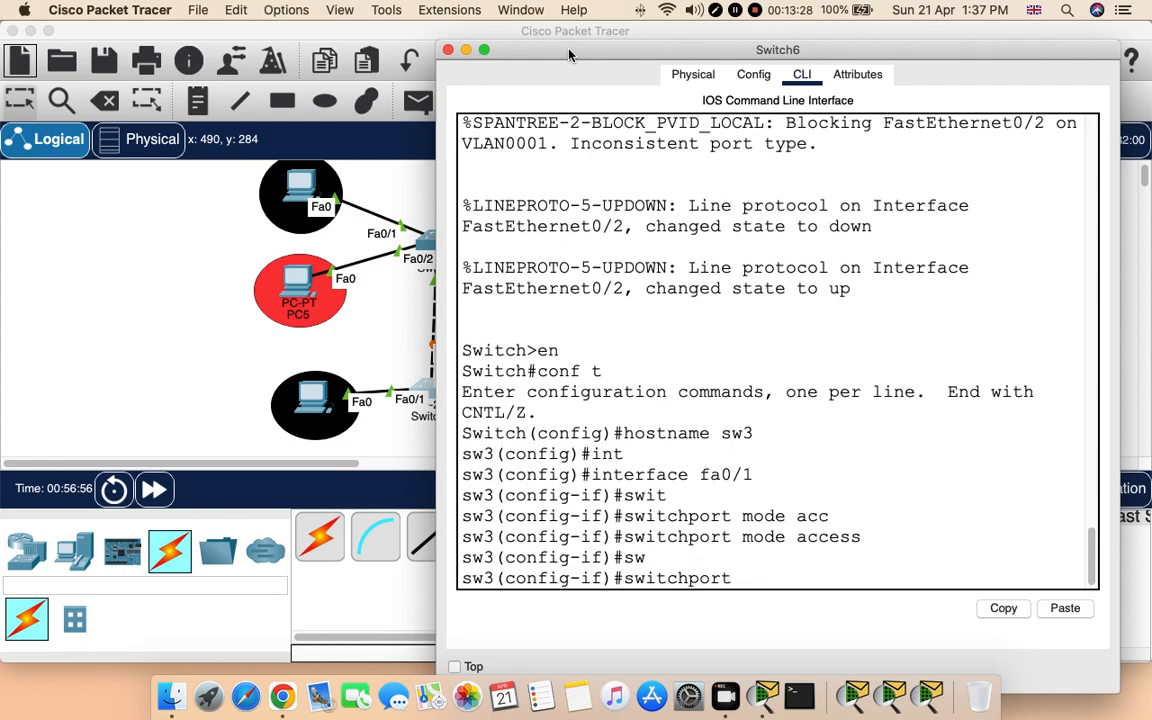
pyautogui.press('Tab')
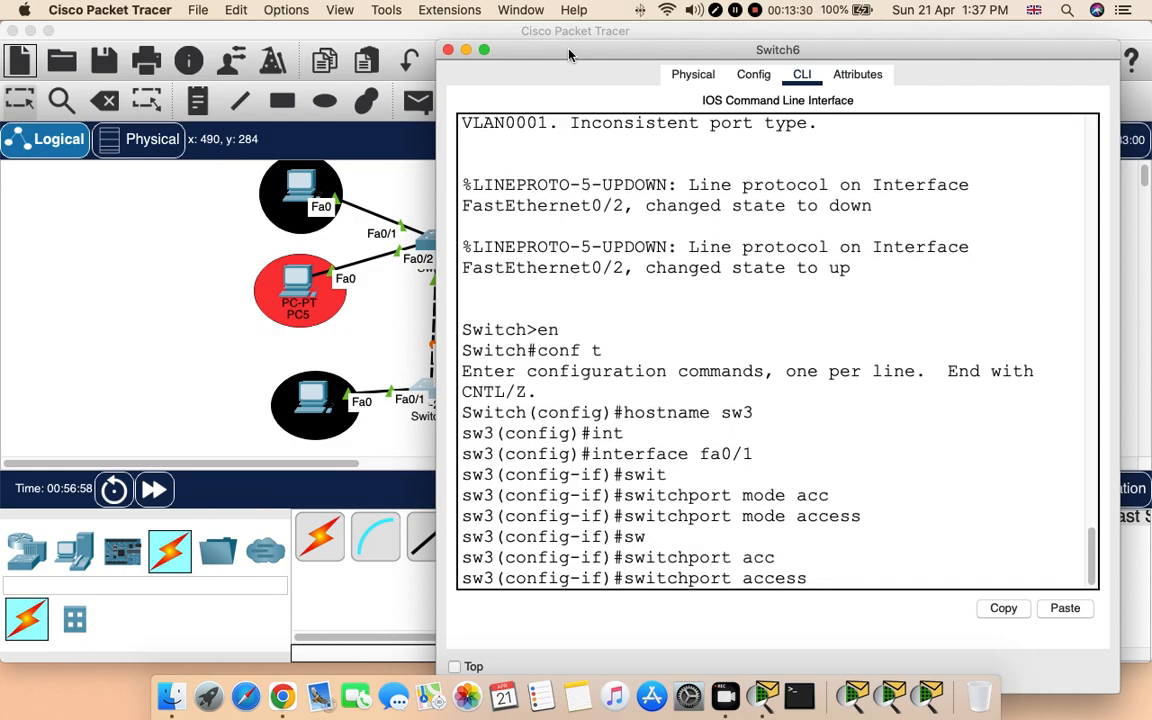
pyautogui.write('vlan')
pyautogui.write('1')
pyautogui.press('Return')
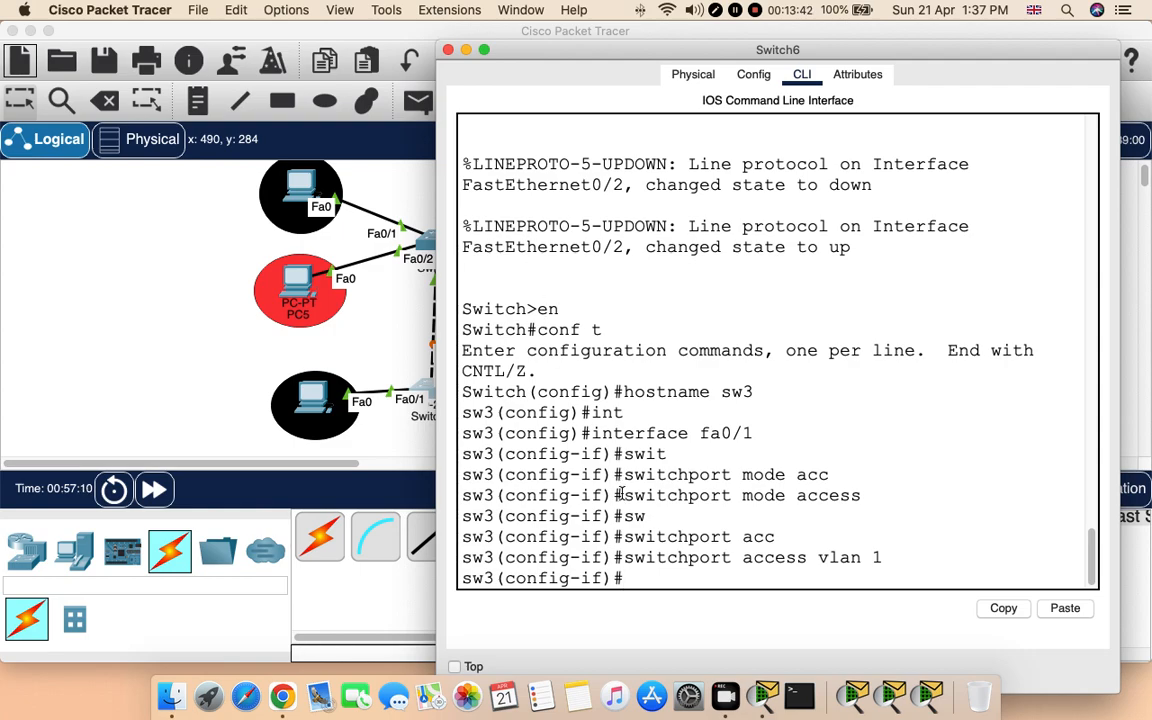
# Enter configuration of sw3's ports fa0/2 and fa0/3 together with inter range fa0/2-3
pyautogui.write('inter')
pyautogui.press('Tab')
pyautogui.press('Tab')
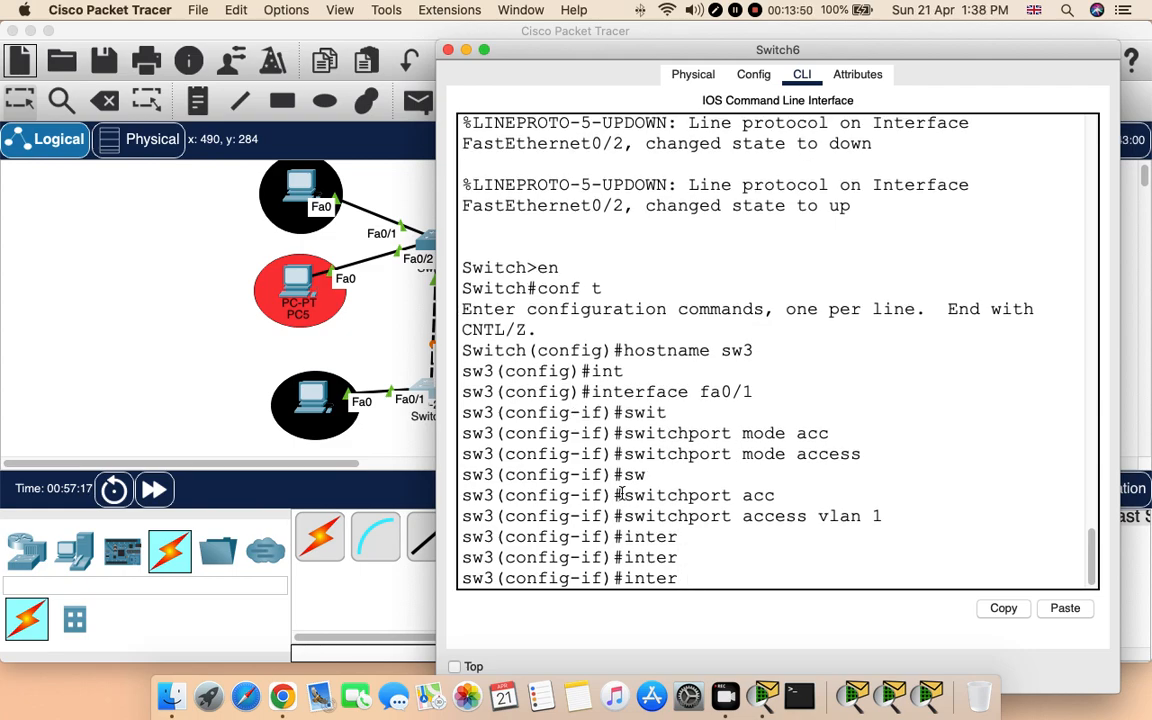
pyautogui.write('range fa')
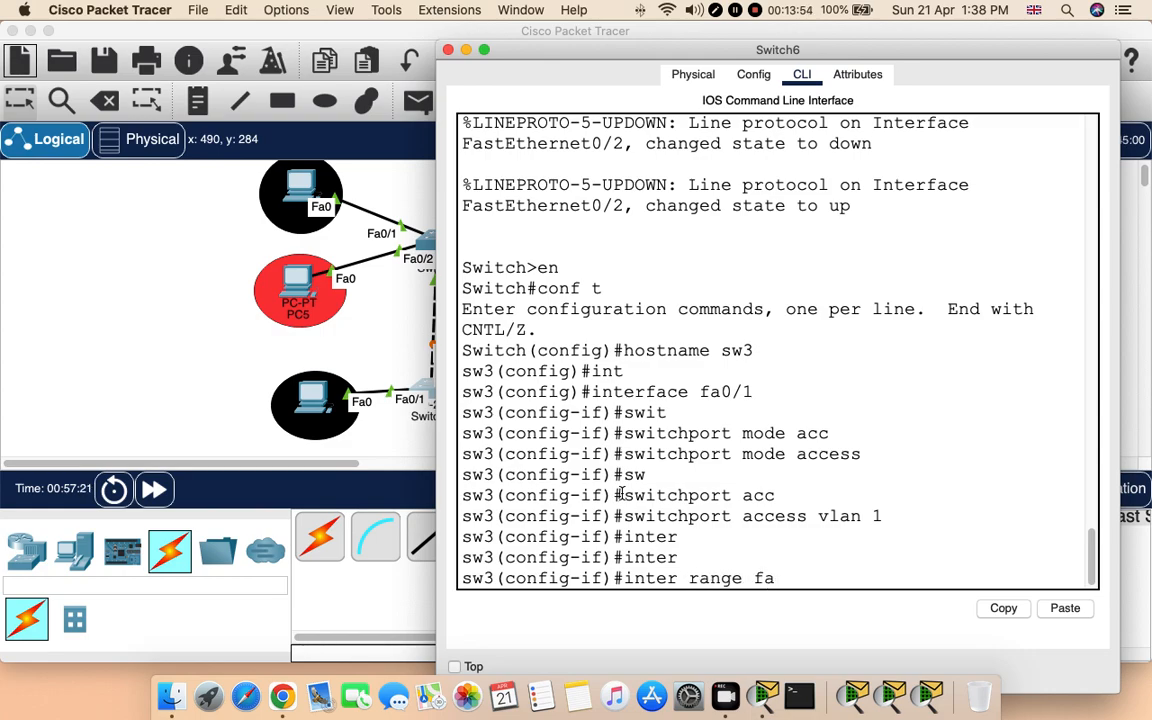
pyautogui.write('0/2-3')
pyautogui.moveTo(647, 51); pyautogui.dragTo(600, 72)
pyautogui.press('Return')
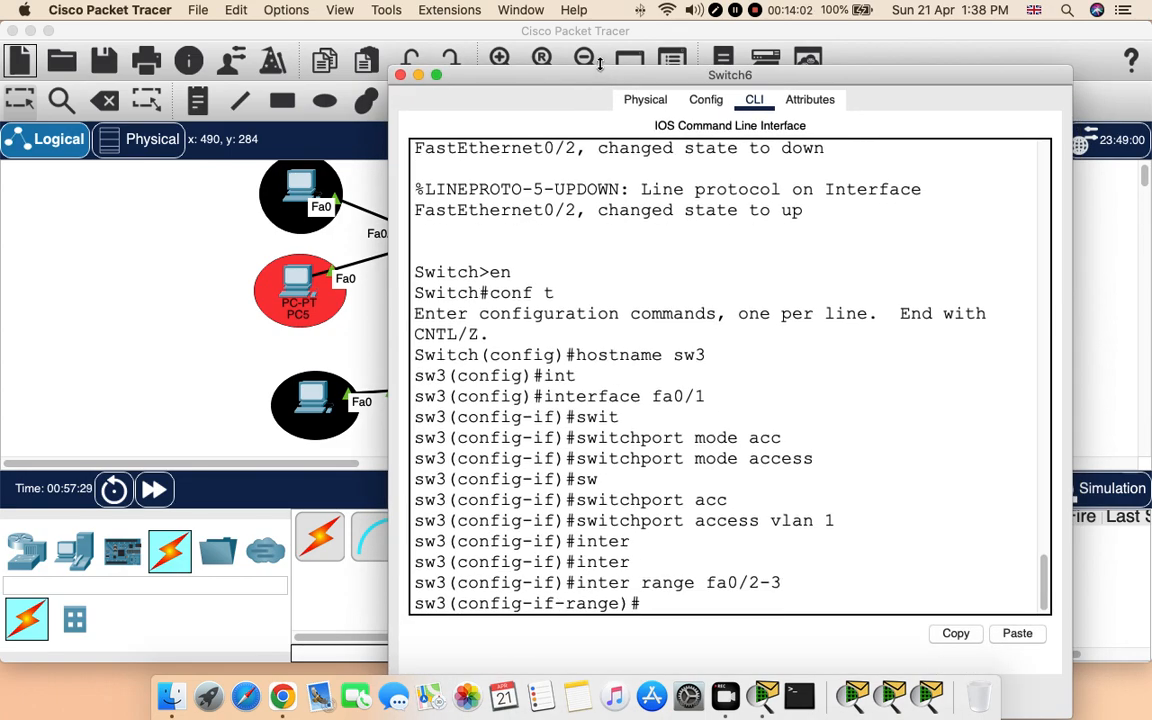
# Set sw3's fa0/2-3 port range to trunk mode with switchport mode trunk
pyautogui.write('swit')
pyautogui.press('Tab')
pyautogui.write('mode tr')
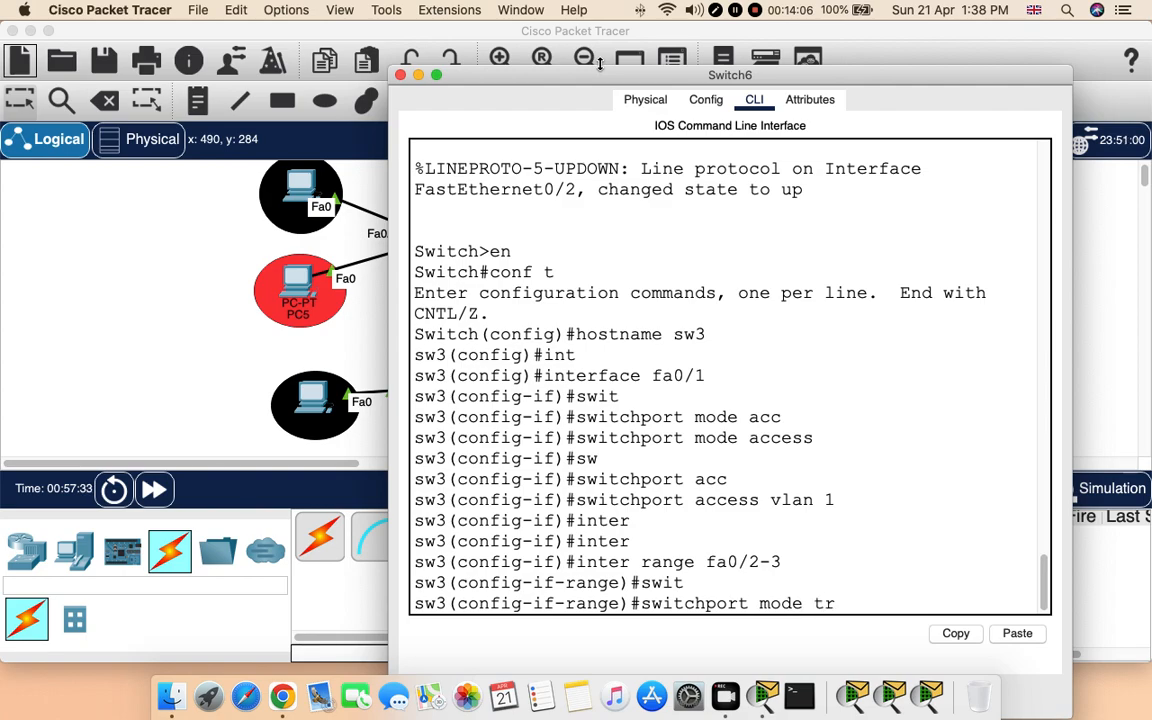
pyautogui.write('unk')
pyautogui.press('Return')
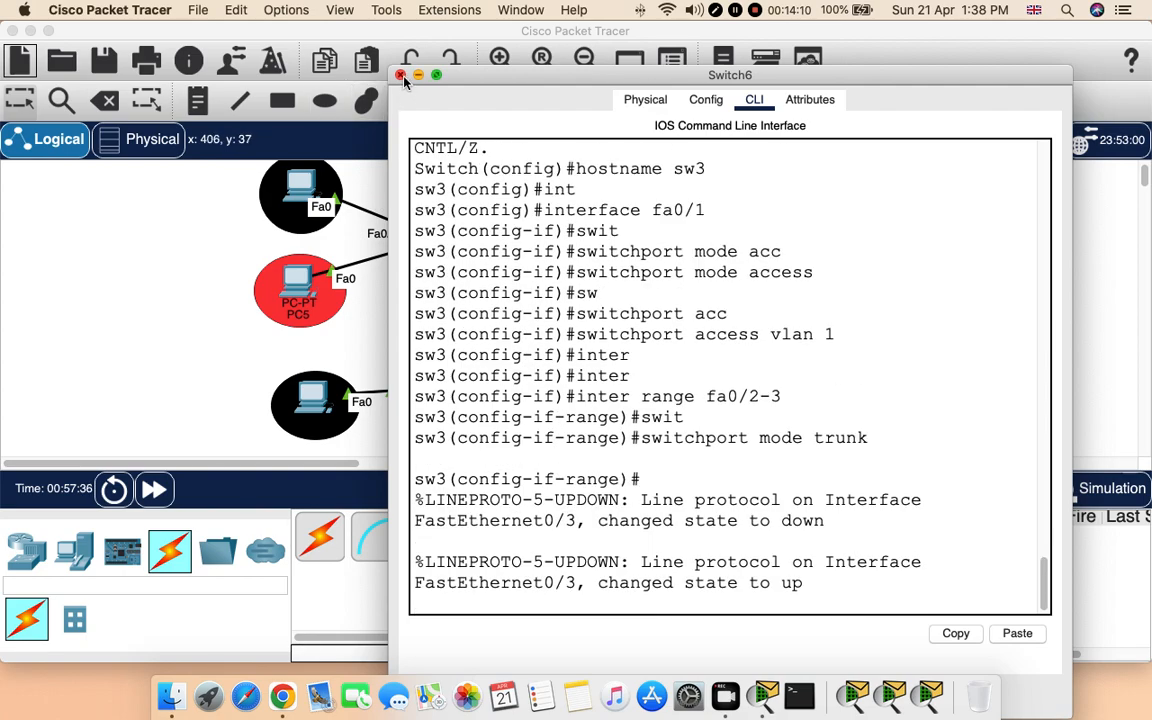
# Check the port modes of FastEthernet0/1, 0/2 and 0/3 in Switch6's interface settings and close its window
pyautogui.click(718, 104)
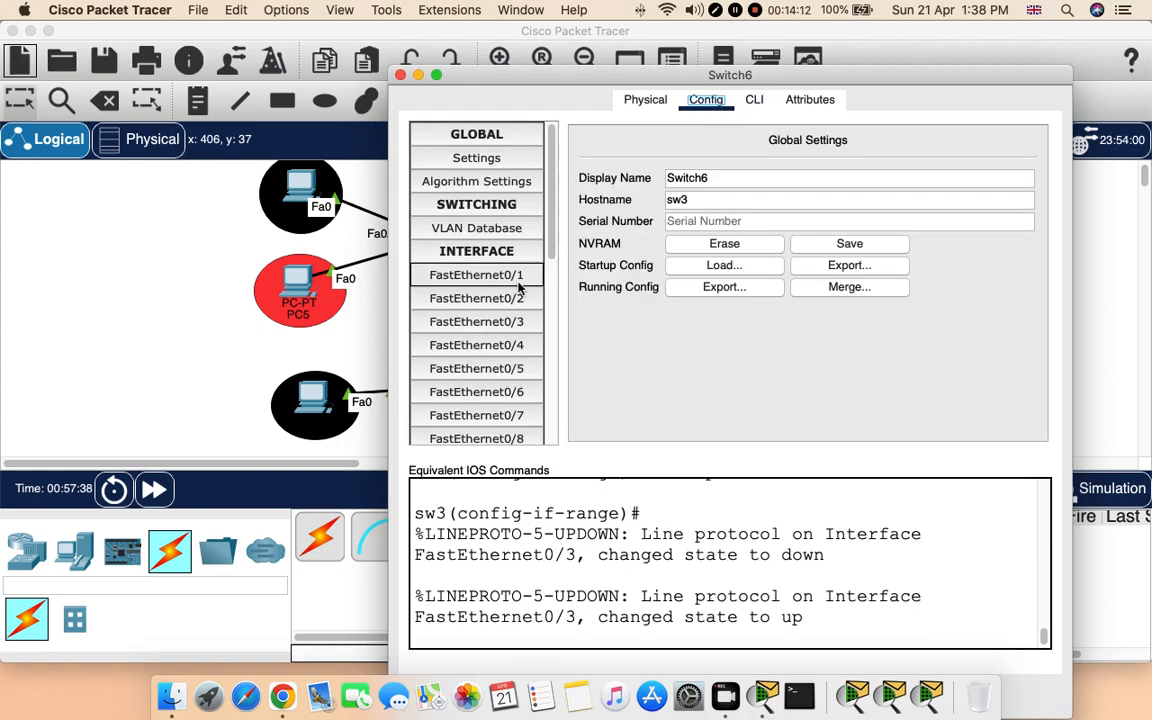
pyautogui.click(476, 276)
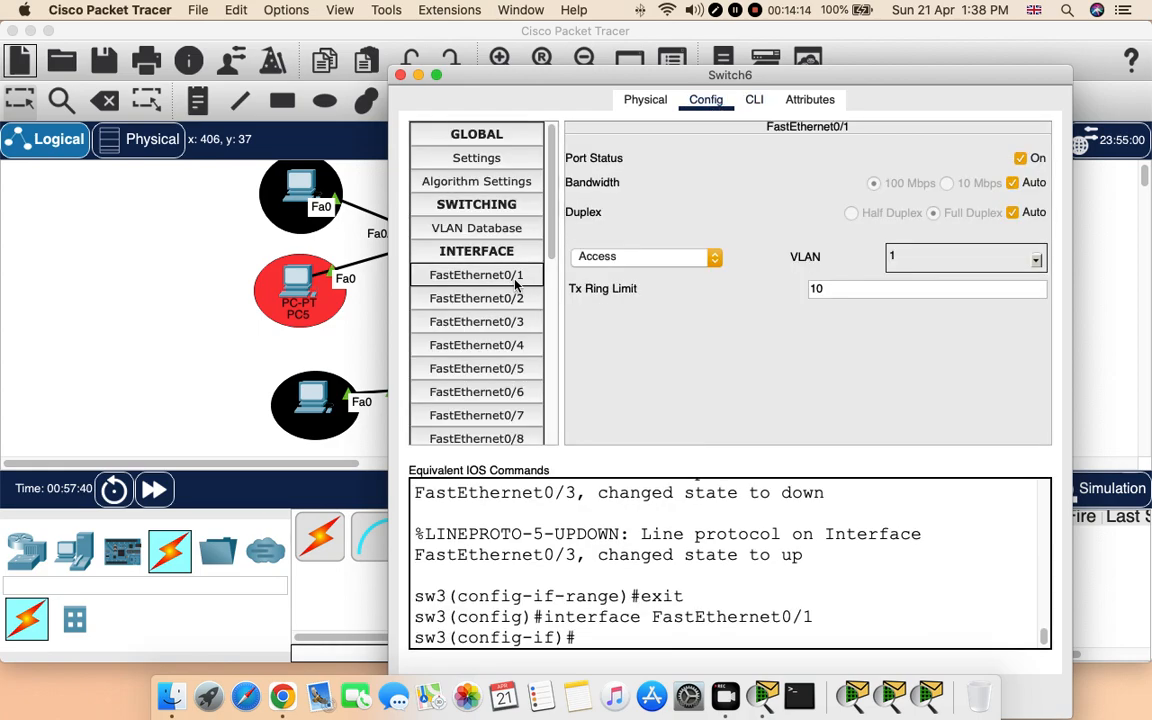
pyautogui.click(519, 300)
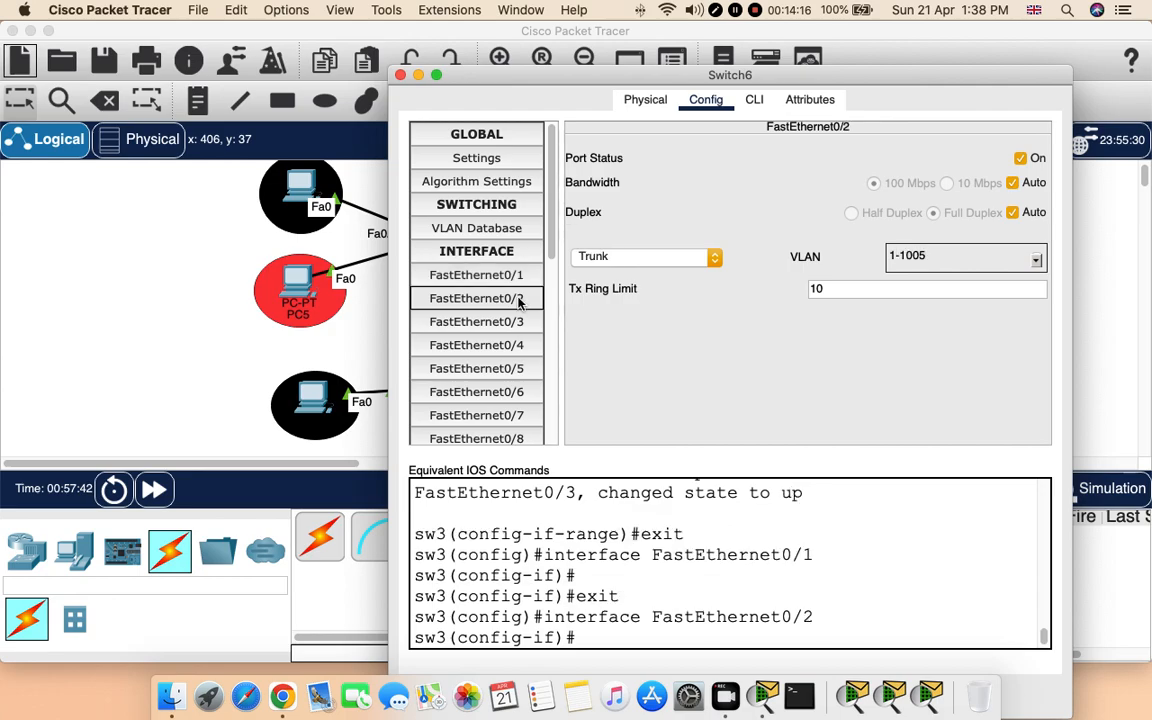
pyautogui.click(509, 318)
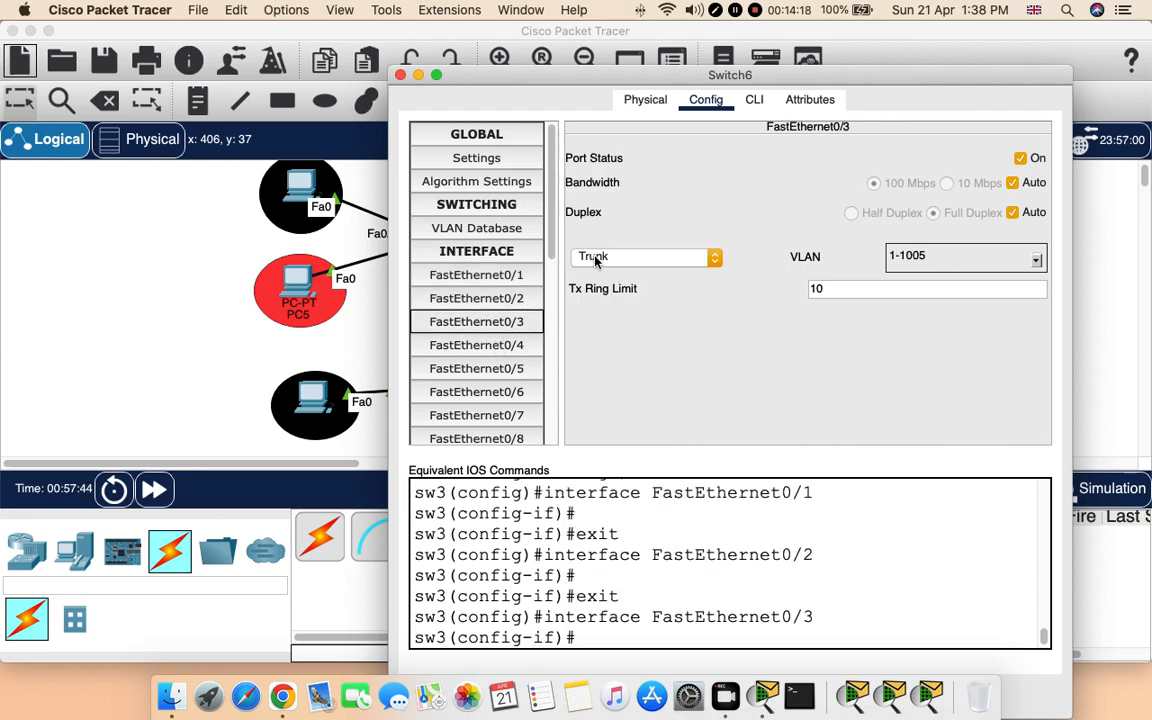
pyautogui.click(400, 75)
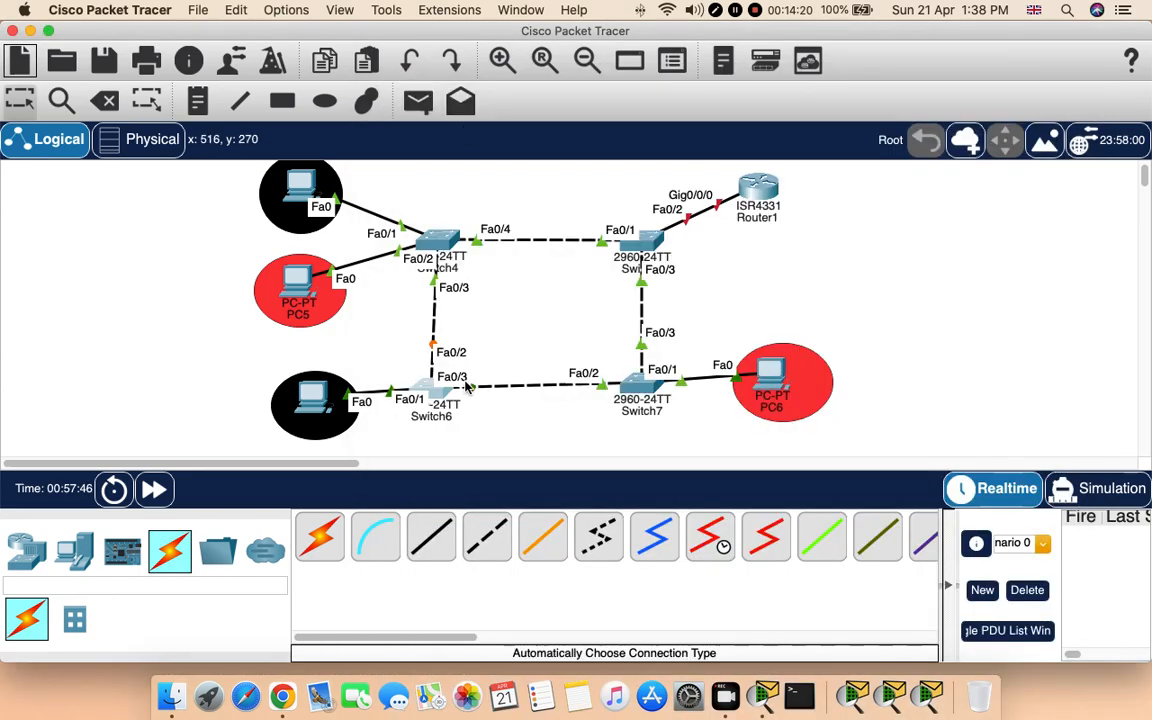
# Open Switch7's command line and enter global configuration mode with en and conf t
pyautogui.click(651, 390)
pyautogui.click(635, 56)
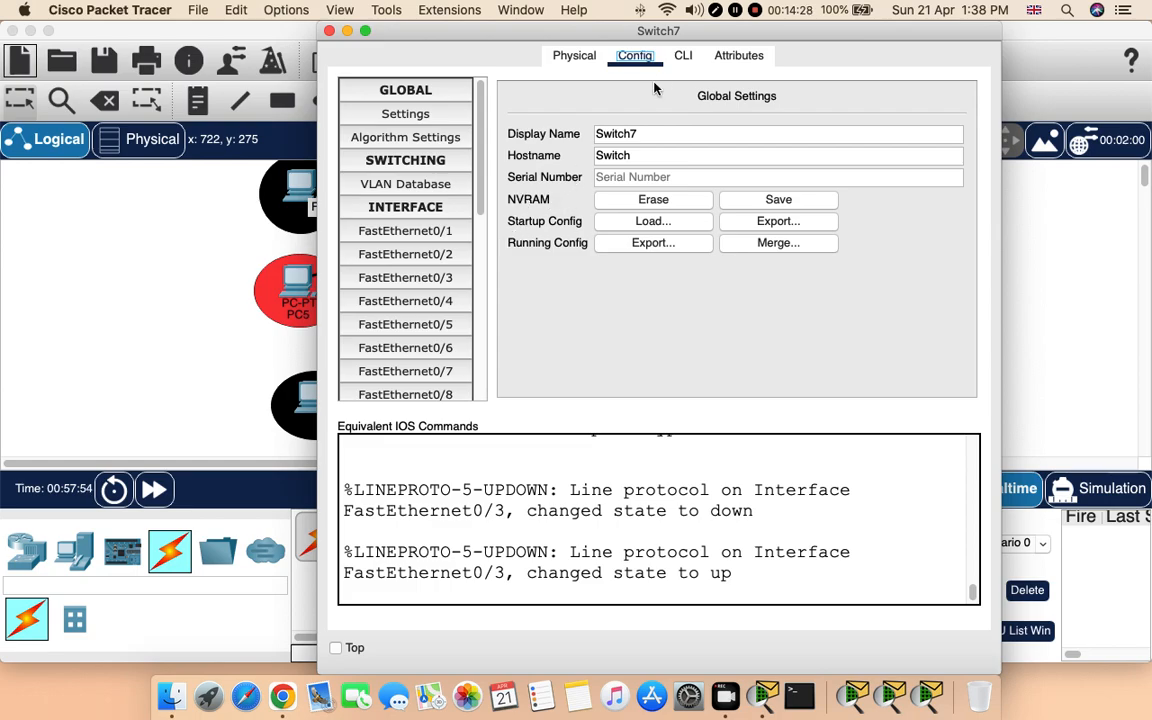
pyautogui.click(683, 56)
pyautogui.press('Return')
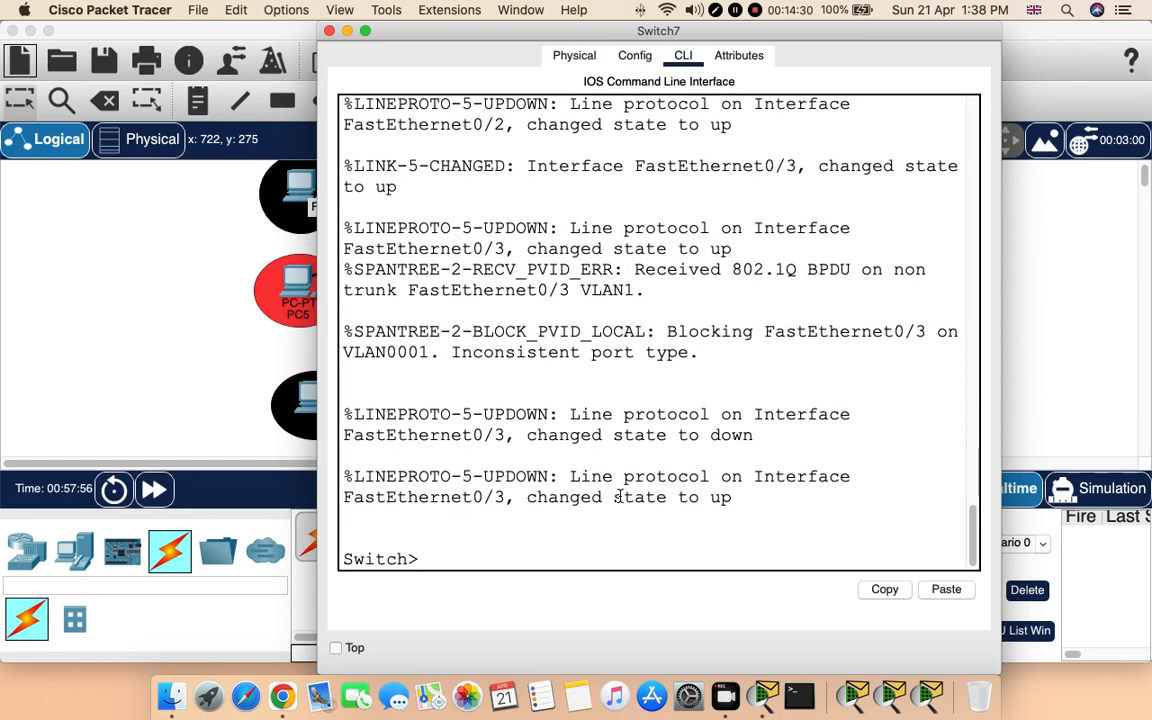
pyautogui.write('en')
pyautogui.press('Return')
pyautogui.write('conf t')
pyautogui.press('Return')
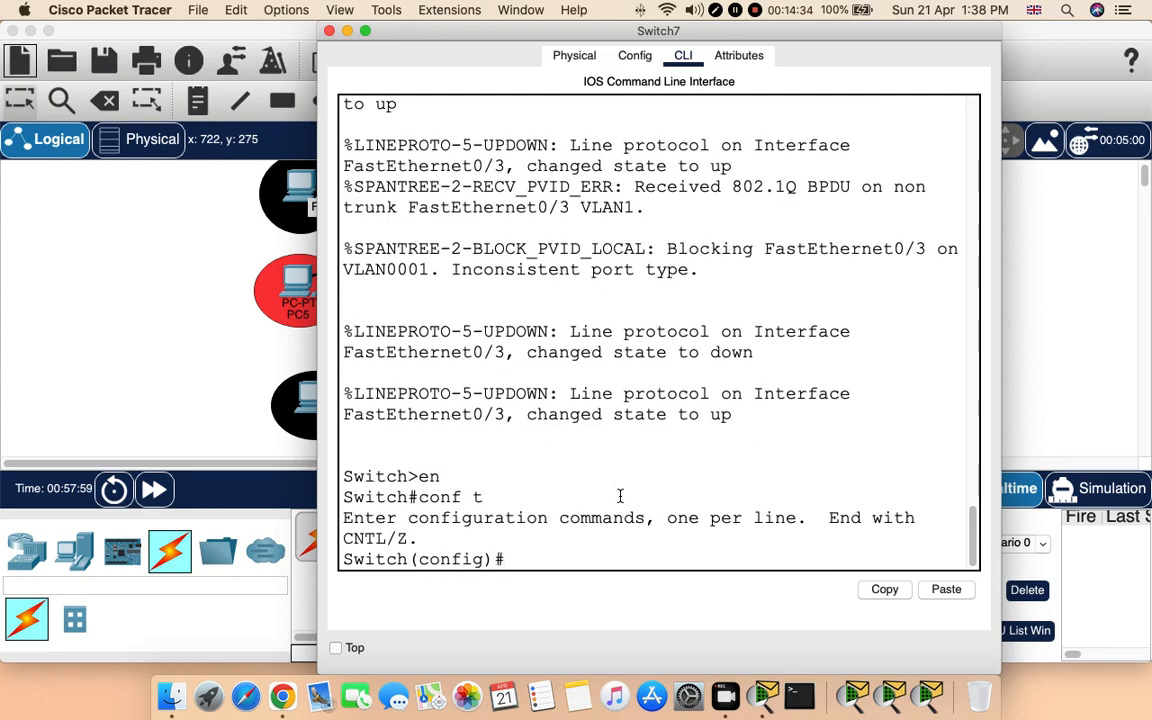
pyautogui.write('host')
pyautogui.press('Tab')
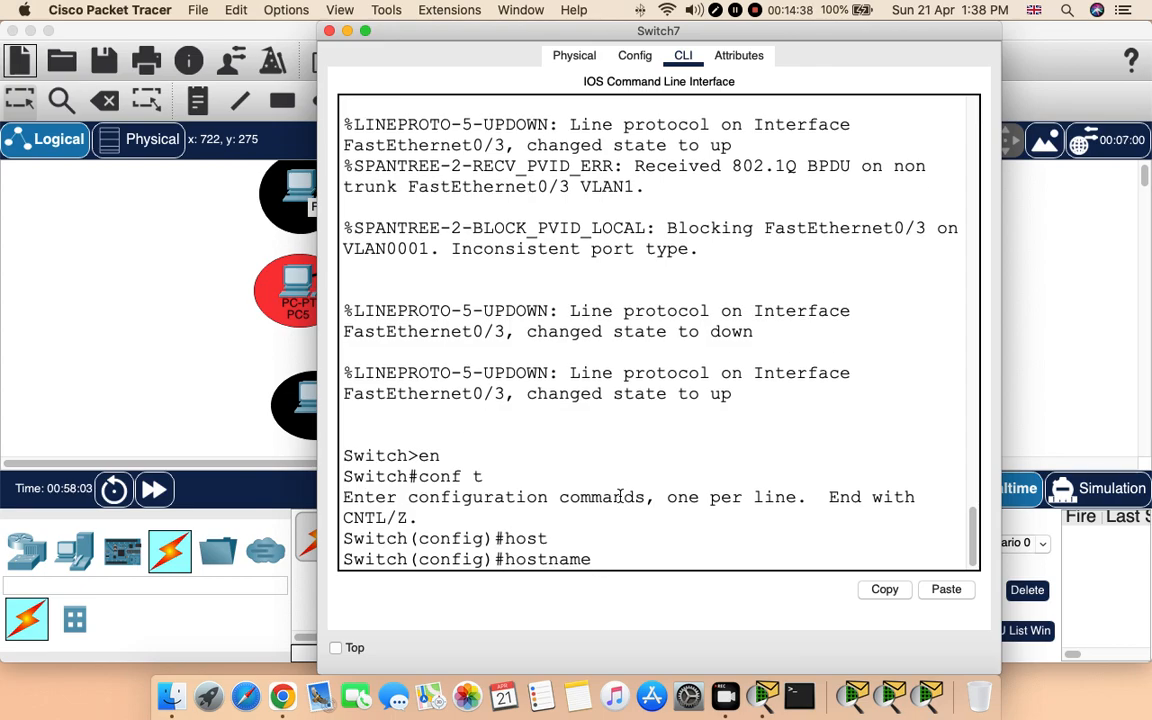
pyautogui.write('sw')
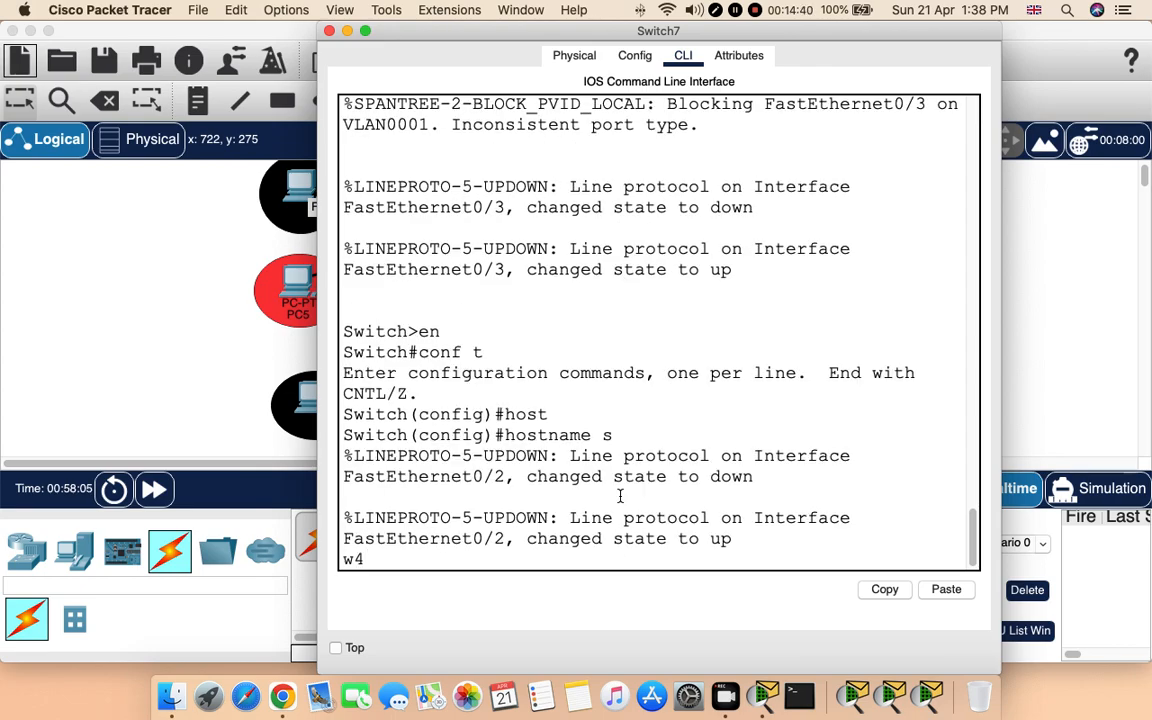
pyautogui.press('BackSpace')
pyautogui.press('BackSpace')
pyautogui.press('BackSpace')
pyautogui.press('BackSpace')
pyautogui.press('BackSpace')
pyautogui.press('BackSpace')
pyautogui.press('BackSpace')
pyautogui.press('BackSpace')
pyautogui.press('BackSpace')
pyautogui.press('BackSpace')
pyautogui.press('BackSpace')
pyautogui.write('hostname')
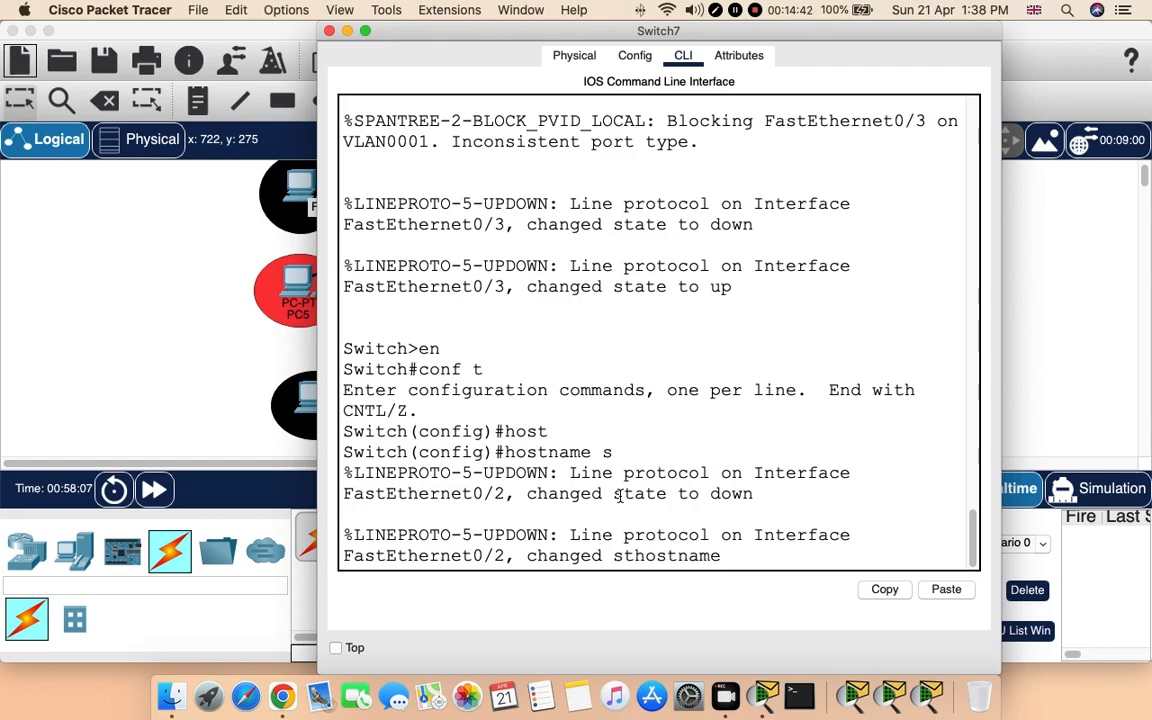
pyautogui.press('Return')
# Set Switch7's hostname to sw4 with hostname sw4
pyautogui.write('hostname sw')
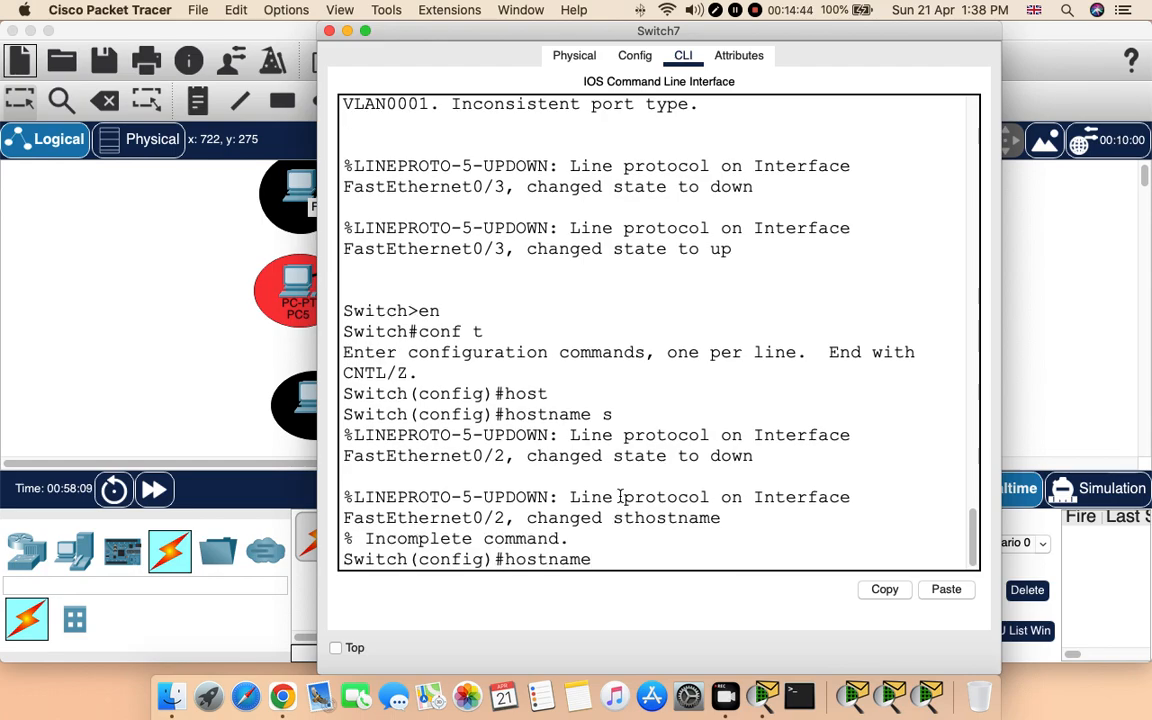
pyautogui.write('4')
pyautogui.press('Return')
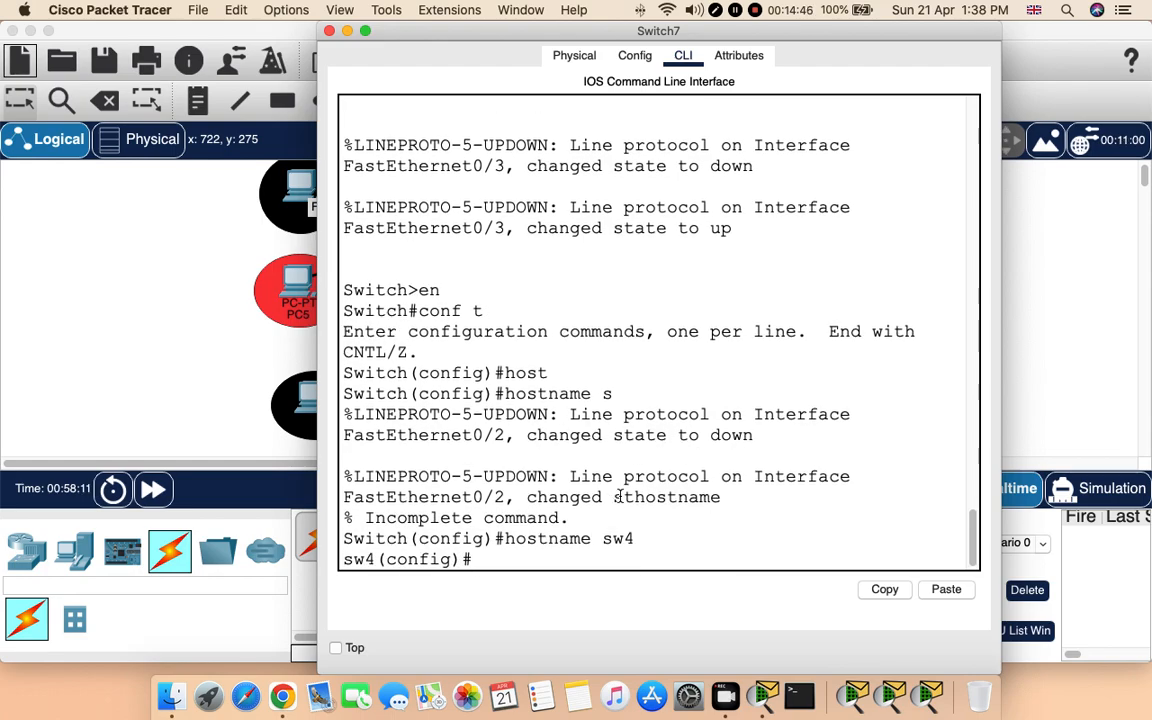
# Enter interface fa0/1 on sw4 and set it to access mode with switchport mode access
pyautogui.write('i')
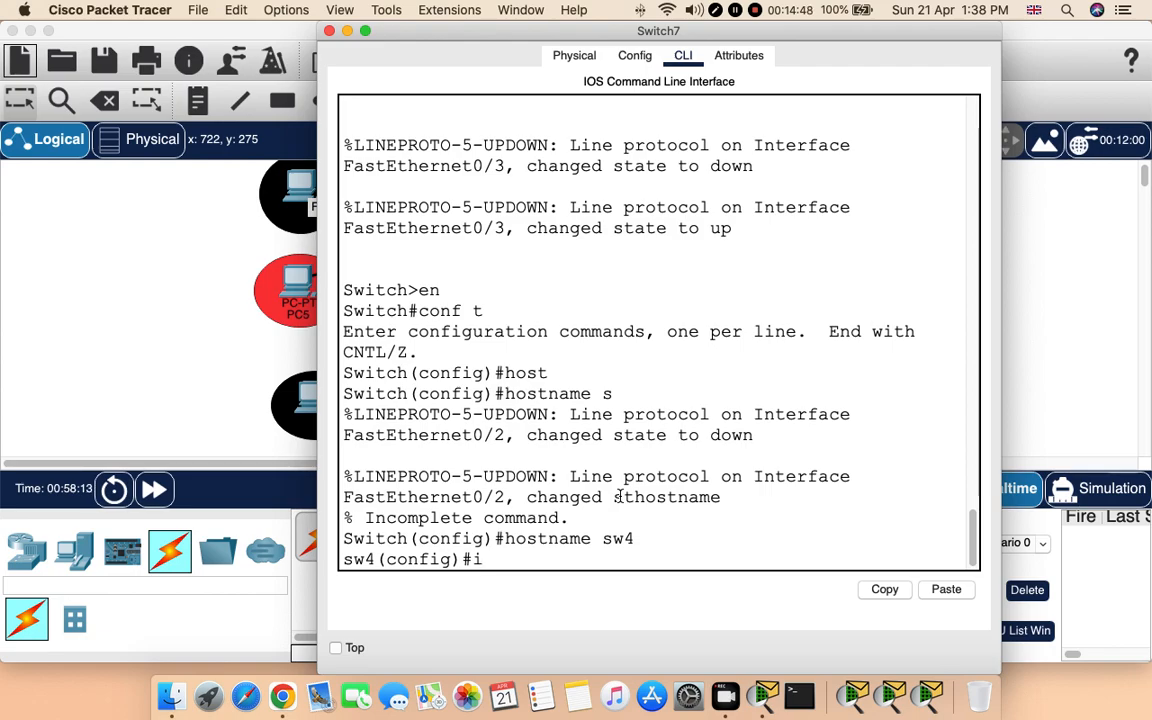
pyautogui.write('n')
pyautogui.press('Tab')
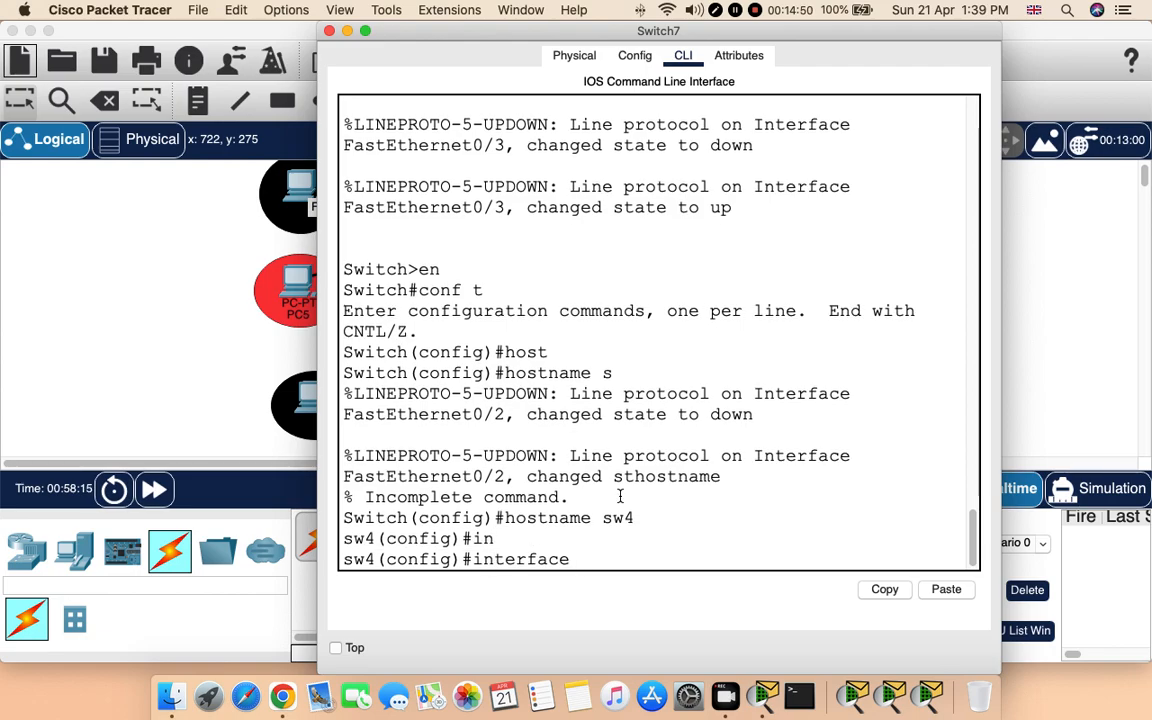
pyautogui.moveTo(453, 42); pyautogui.dragTo(424, 496)
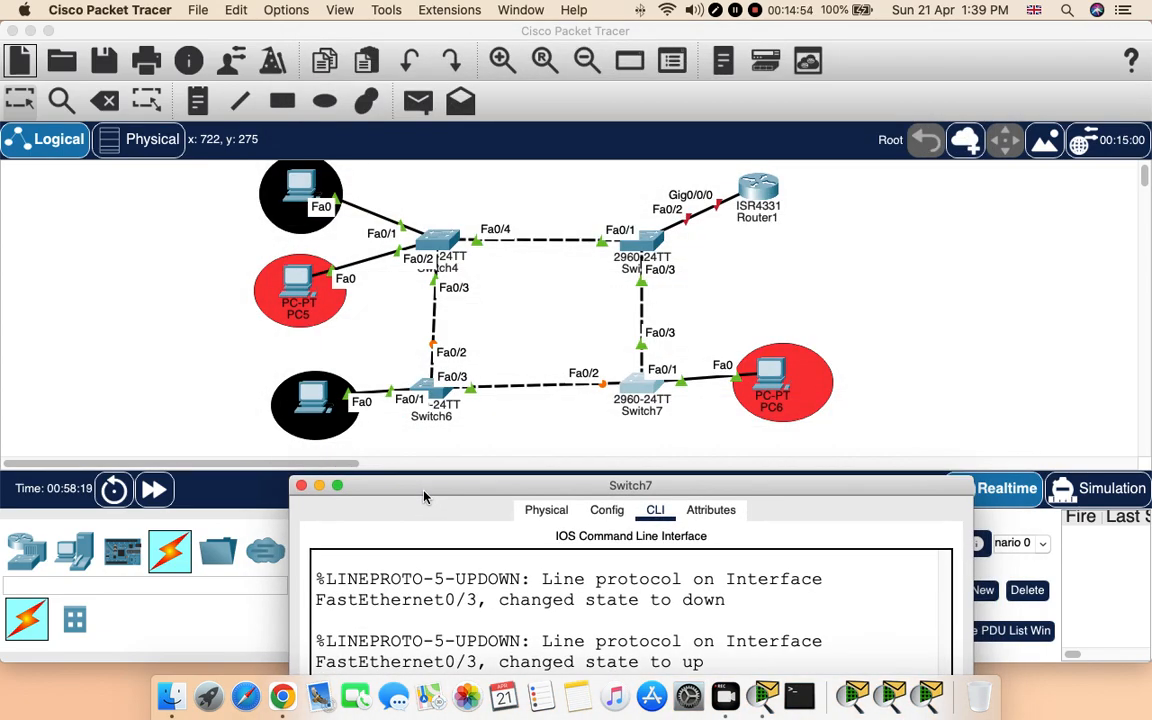
pyautogui.moveTo(424, 496); pyautogui.dragTo(432, 66)
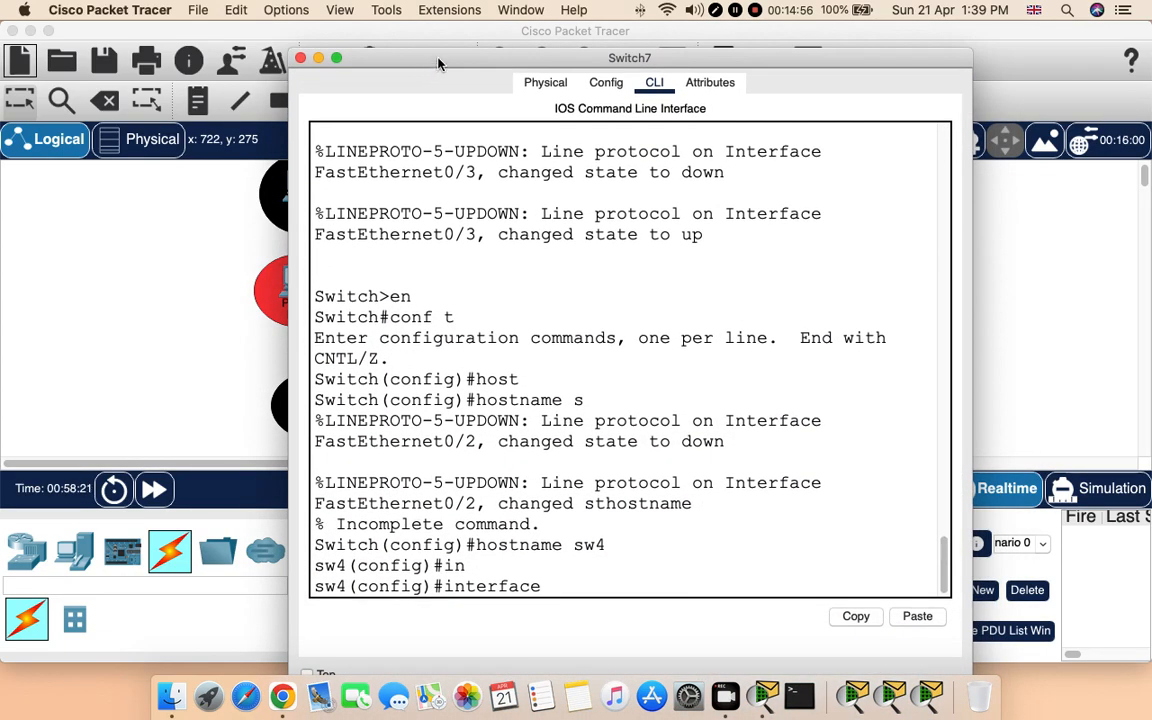
pyautogui.write('fa0/1')
pyautogui.press('Return')
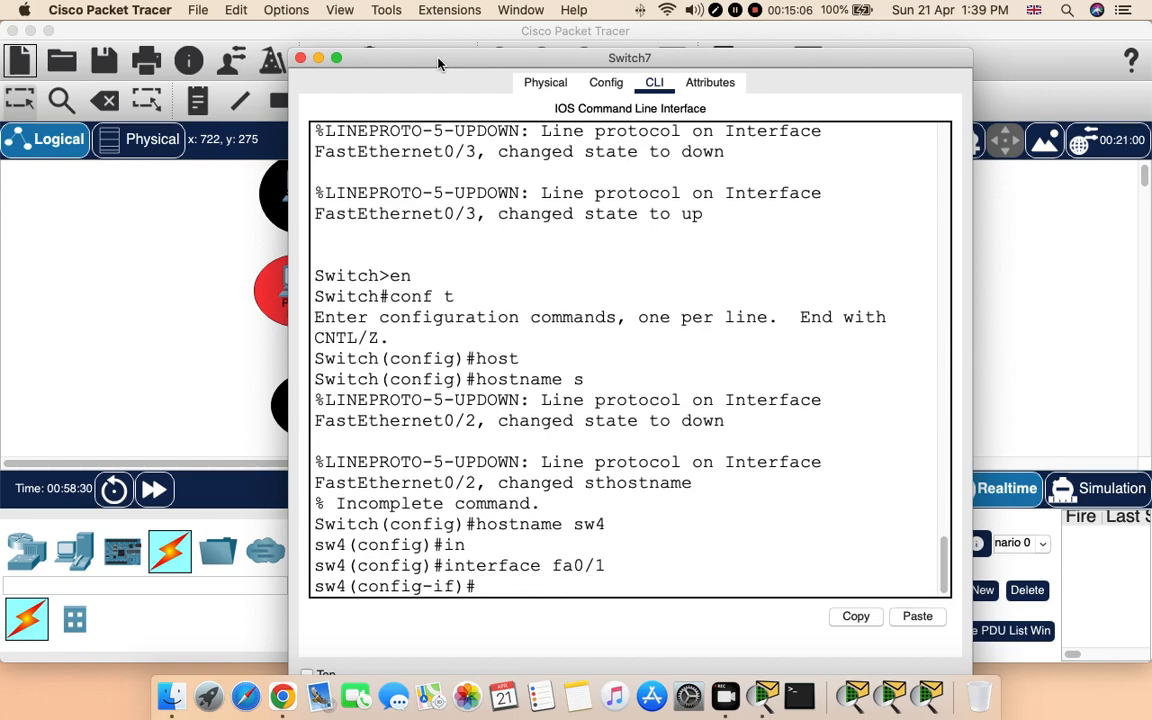
pyautogui.write('switc')
pyautogui.press('Tab')
pyautogui.write('m')
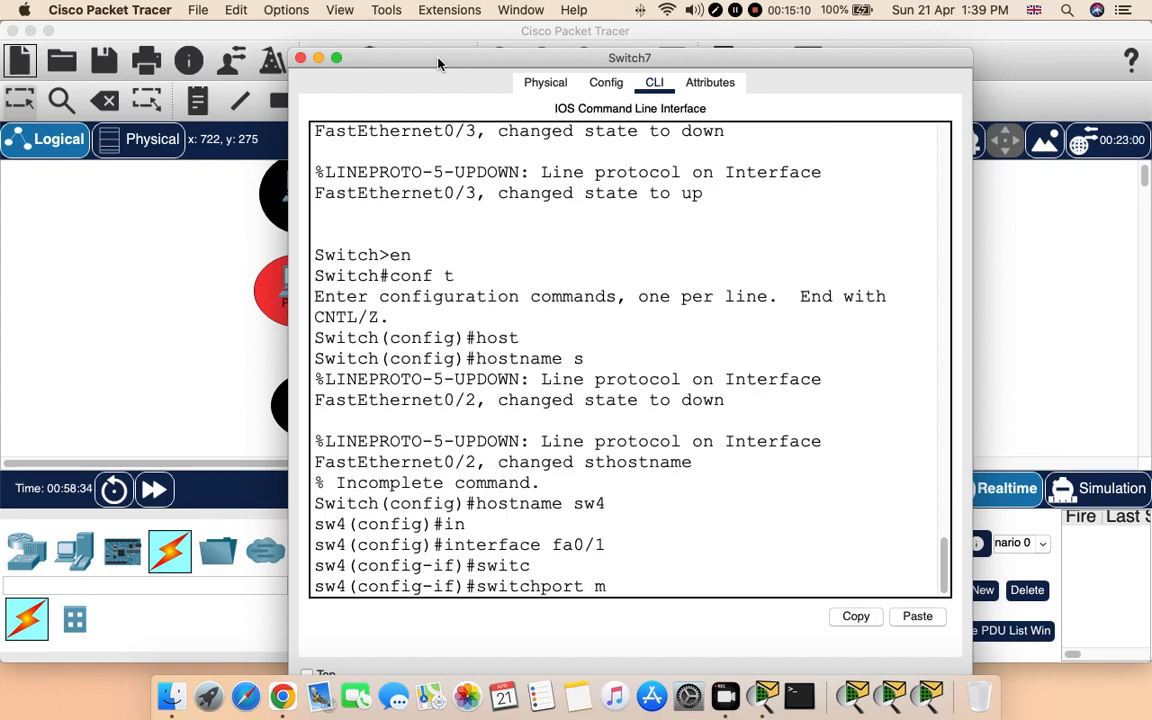
pyautogui.write('ode access')
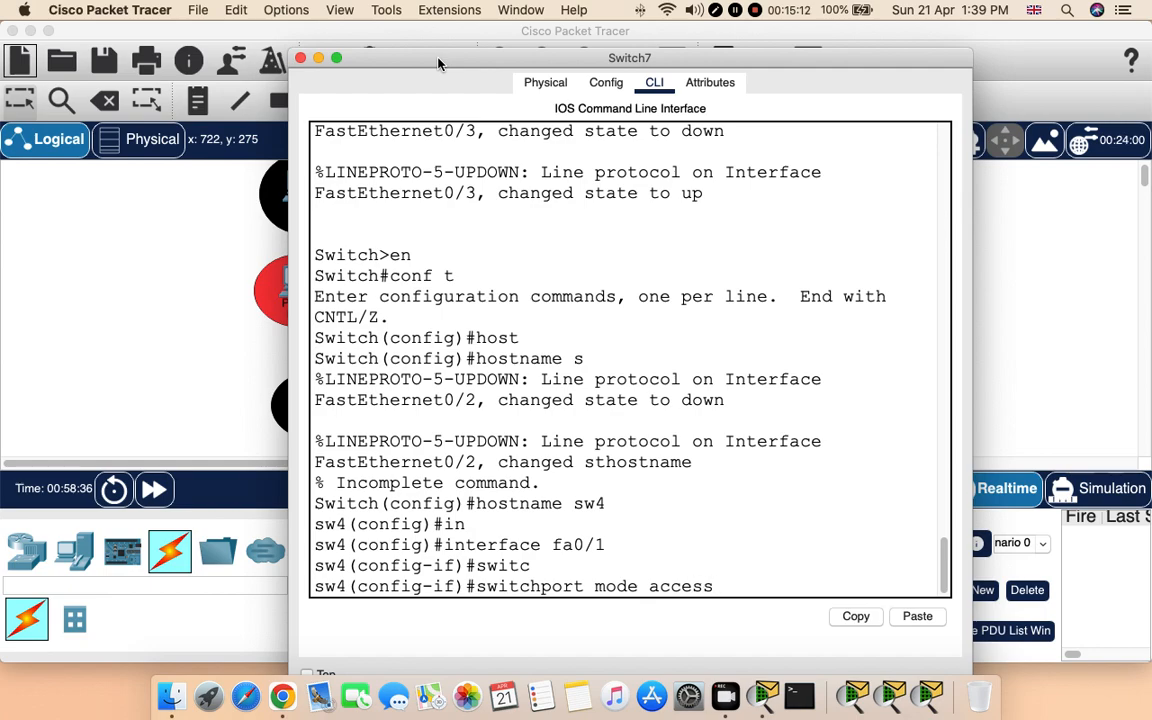
pyautogui.press('Return')
# Assign sw4's fa0/1 to VLAN 2 with switchport access vlan 2
pyautogui.write('swi')
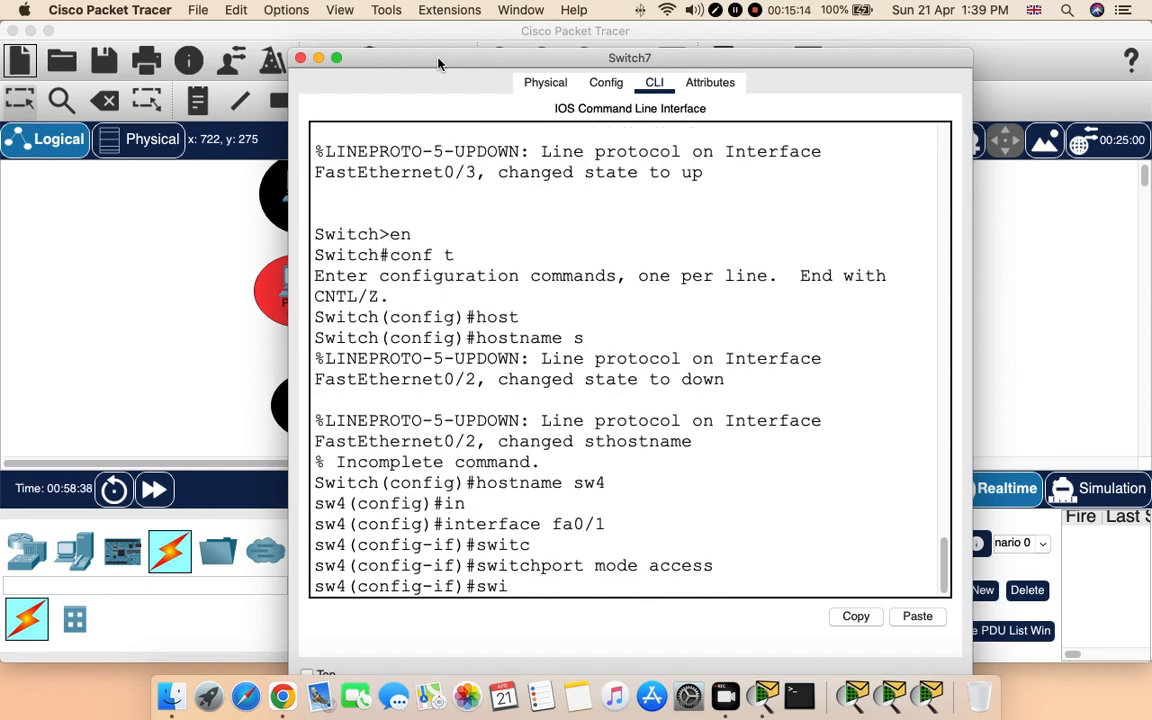
pyautogui.press('Tab')
pyautogui.write('acc')
pyautogui.press('Tab')
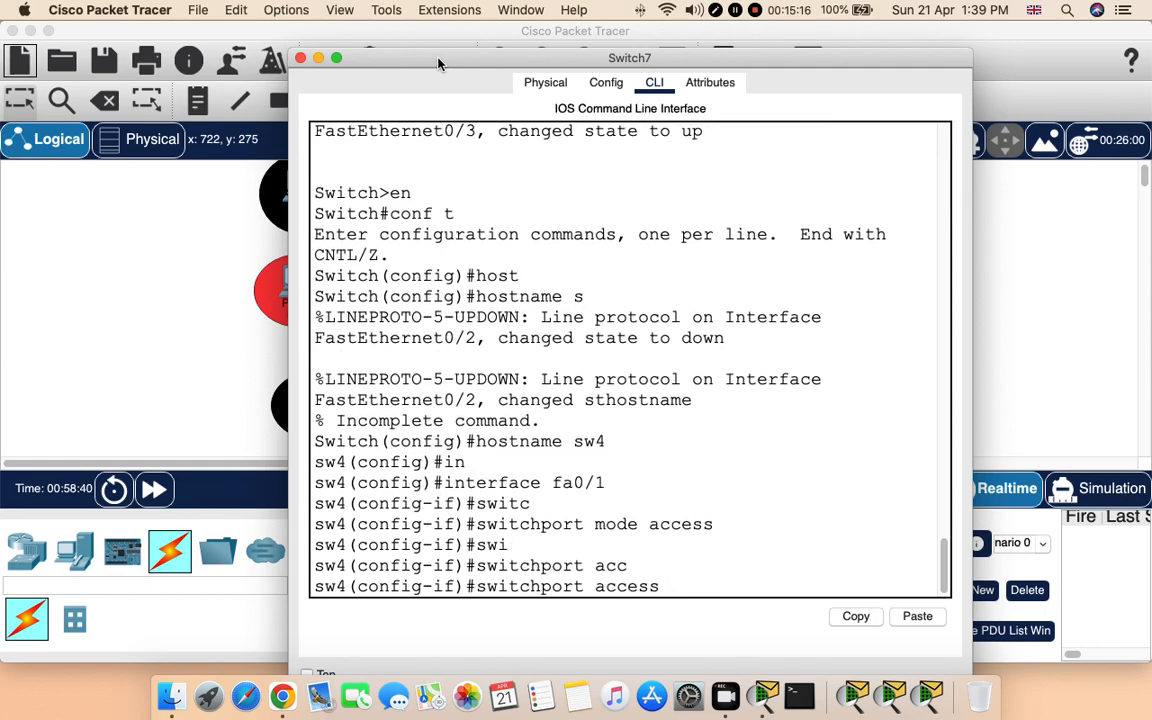
pyautogui.write('vlan 2')
pyautogui.press('Return')
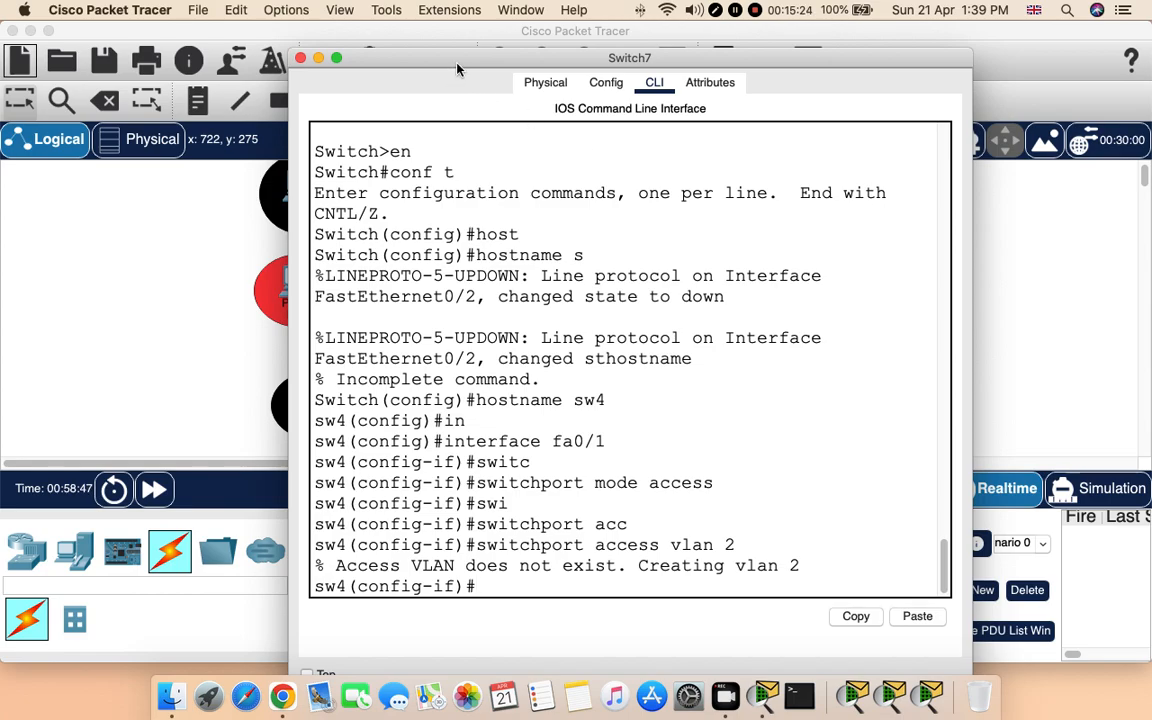
# Try to enter configuration of sw4's ports fa0/2 and fa0/3 with interface fa0/2-3
pyautogui.moveTo(456, 68); pyautogui.dragTo(480, 64)
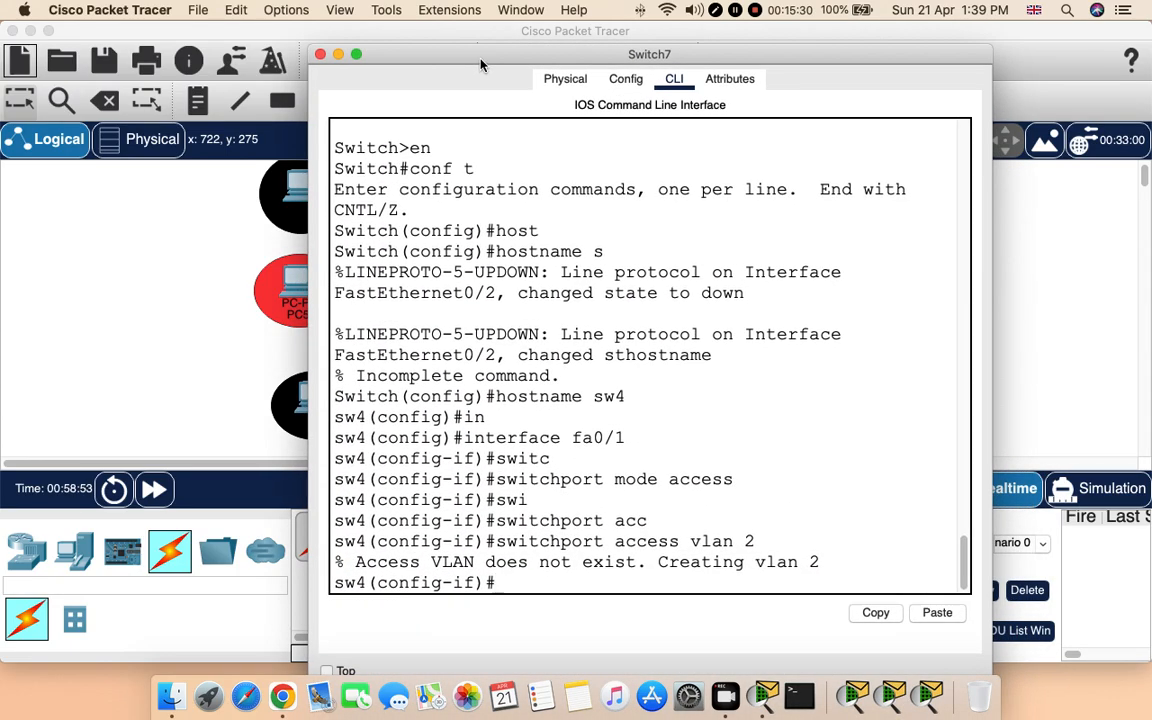
pyautogui.write('int')
pyautogui.press('Tab')
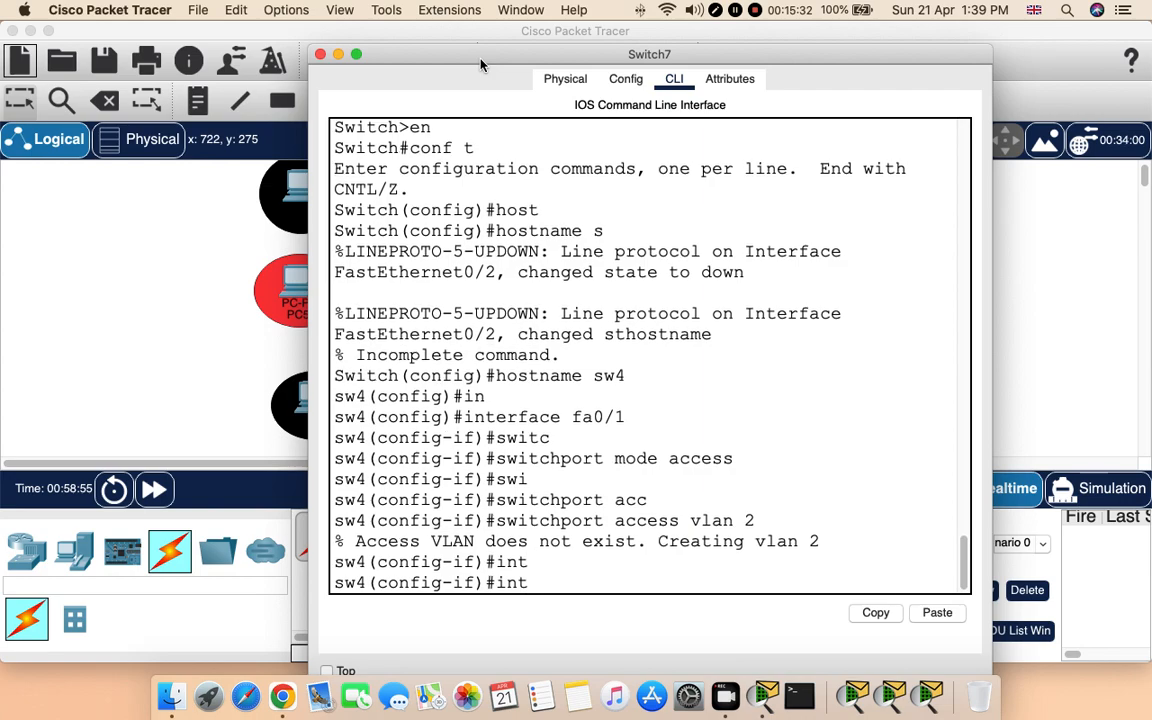
pyautogui.write('er')
pyautogui.press('Tab')
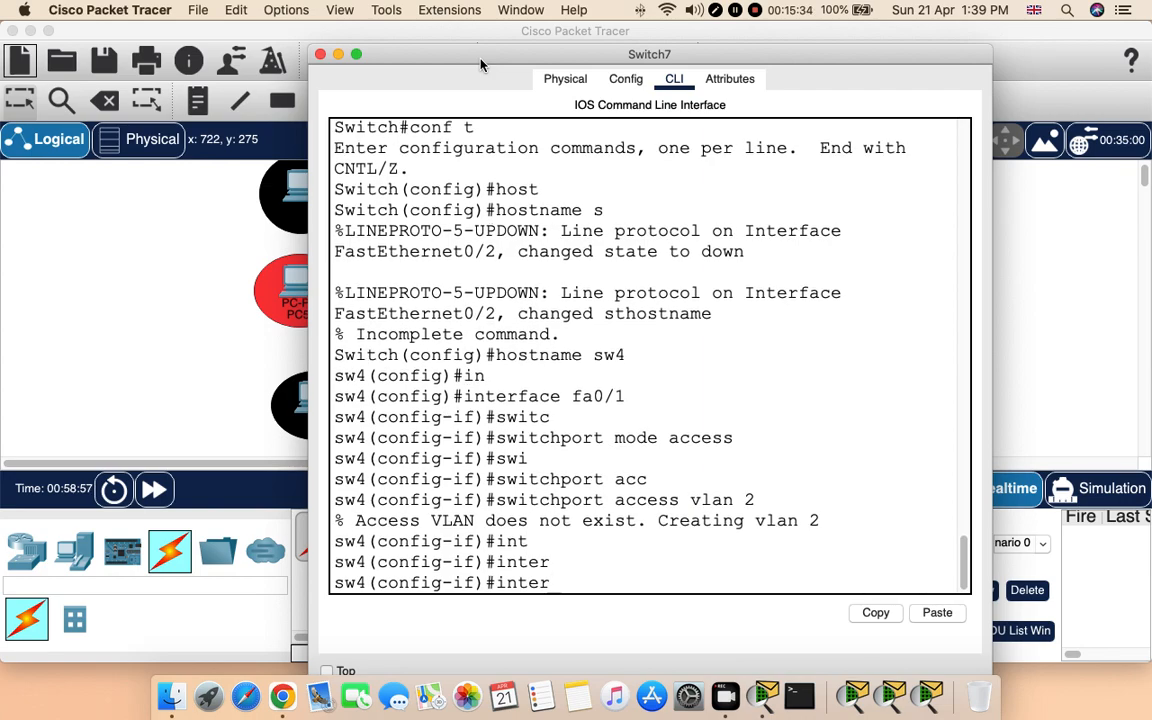
pyautogui.write('face fa0/2')
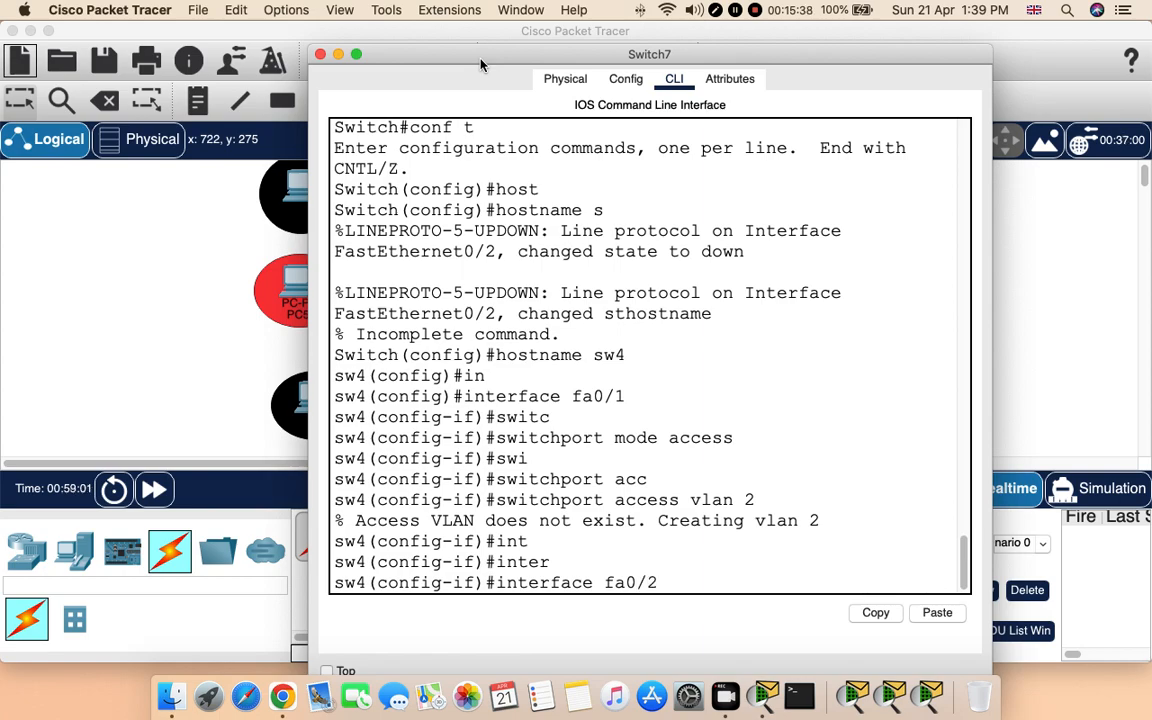
pyautogui.write('-3')
pyautogui.press('Return')
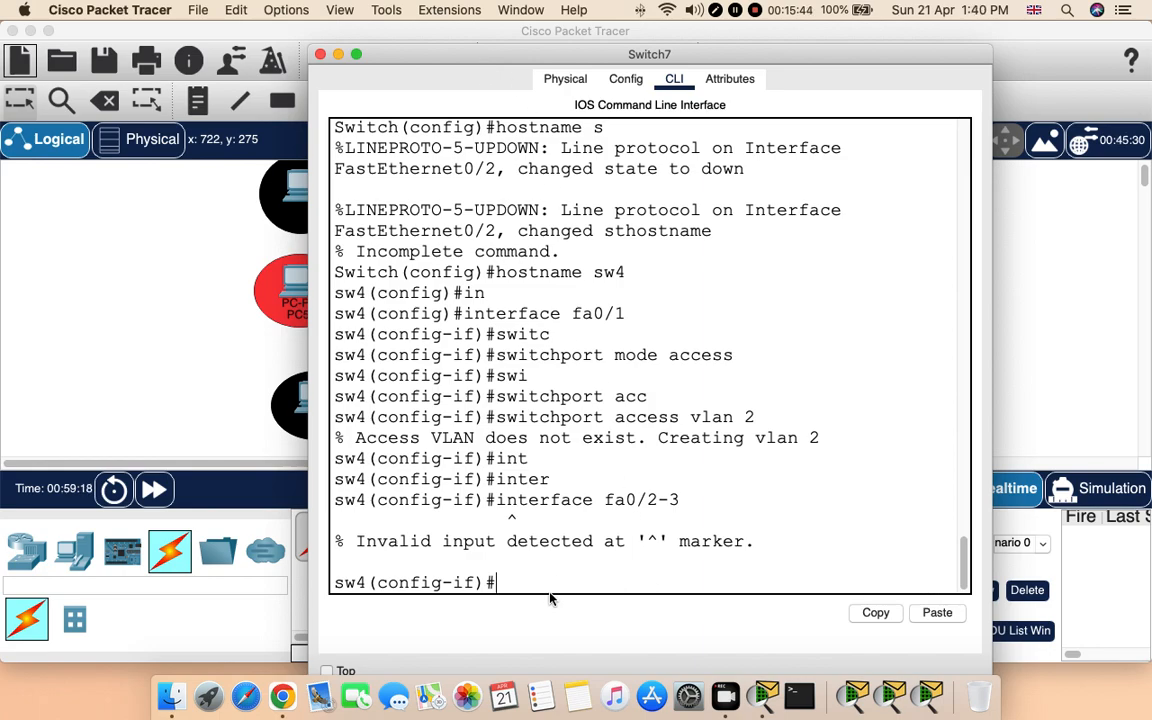
# Enter configuration of sw4's ports fa0/2 and fa0/3 together with interface range fa0/2-3
pyautogui.write('interface')
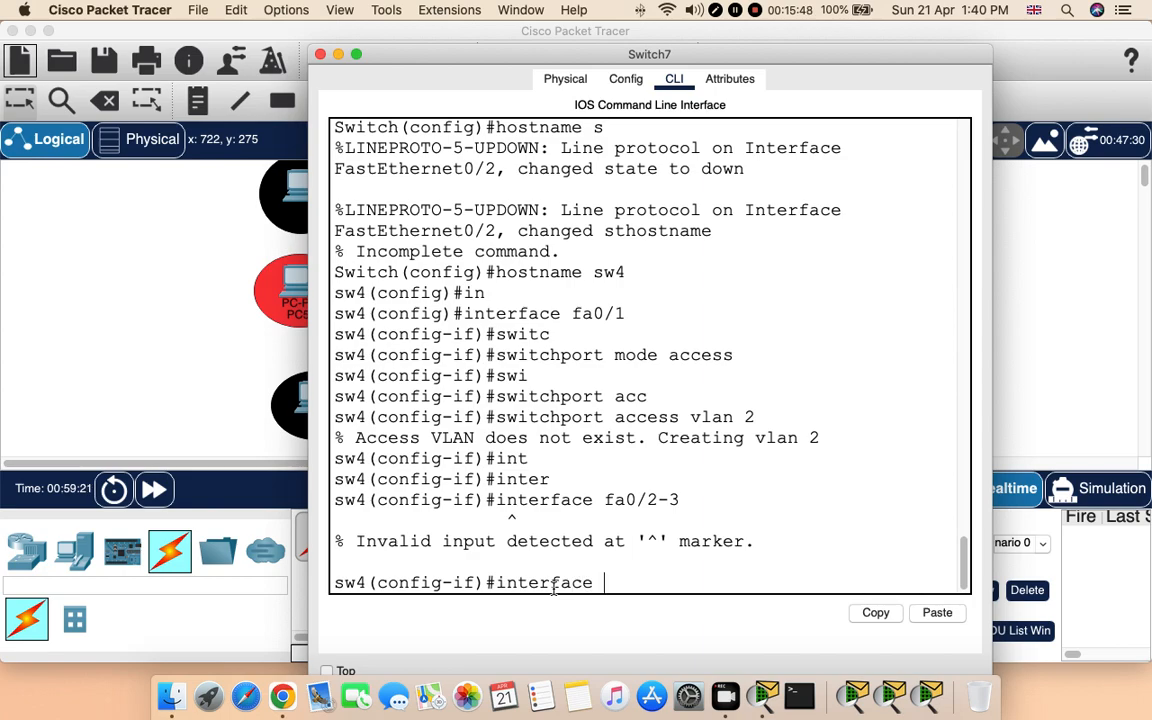
pyautogui.write(' fa0/2-3')
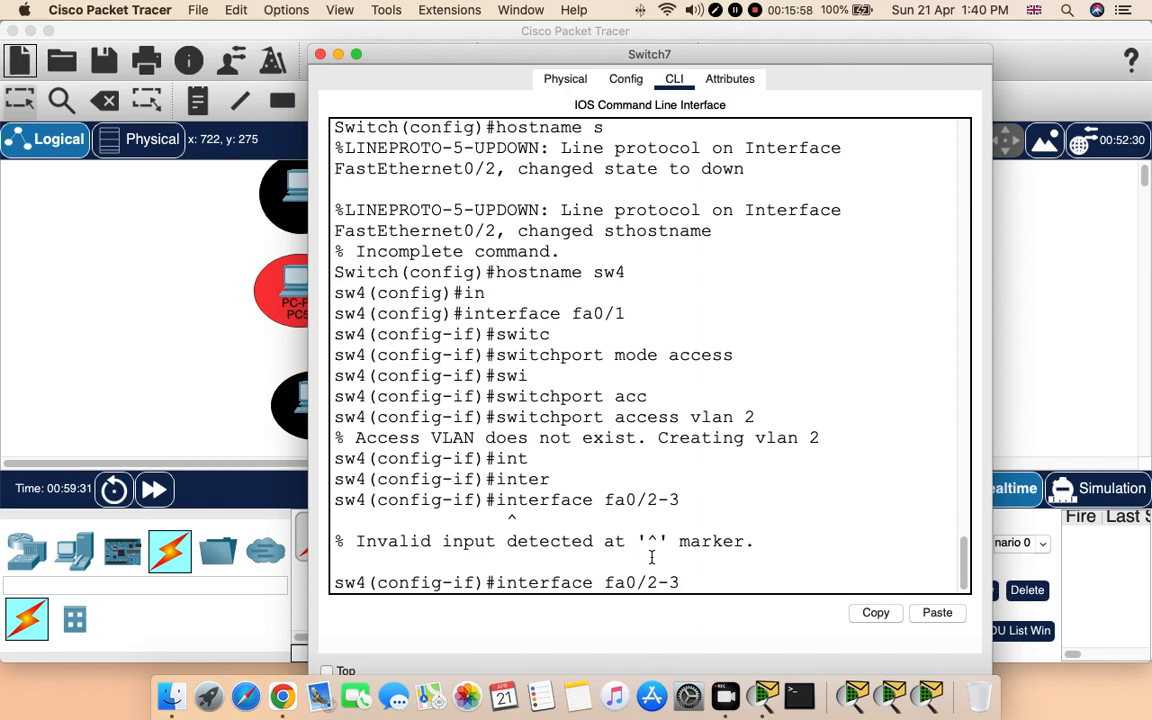
pyautogui.press('BackSpace')
pyautogui.press('BackSpace')
pyautogui.scroll(5, 651, 557)
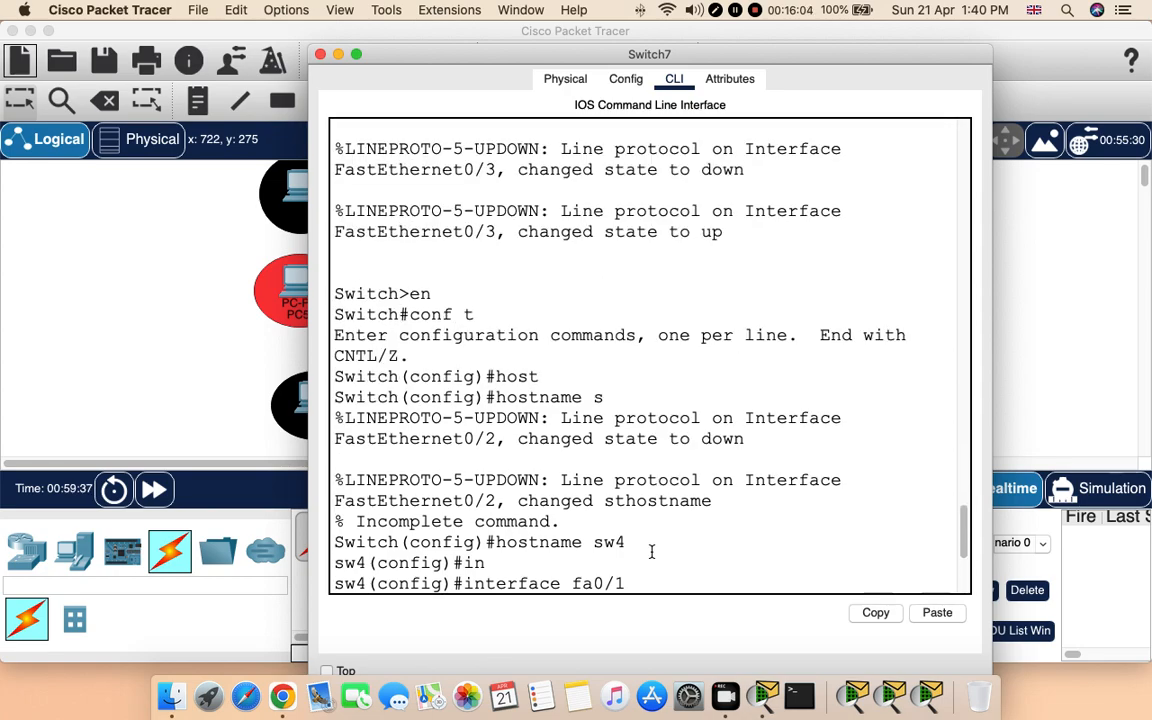
pyautogui.scroll(-5, 651, 552)
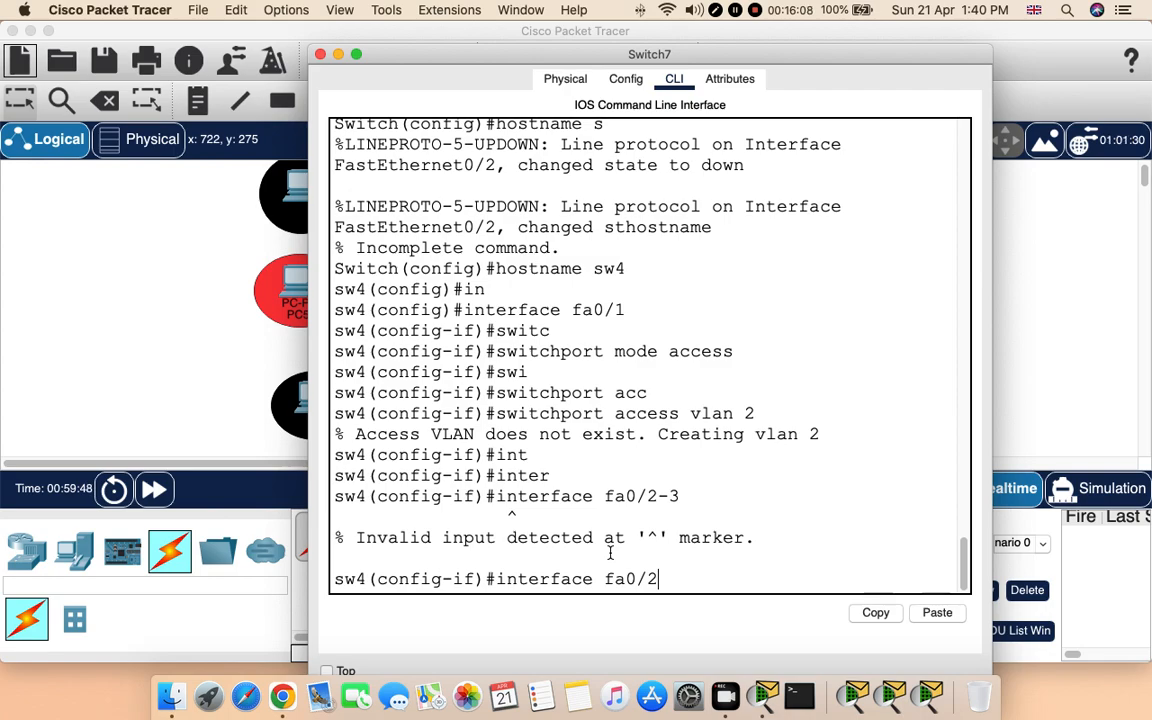
pyautogui.click(607, 580)
pyautogui.write('range')
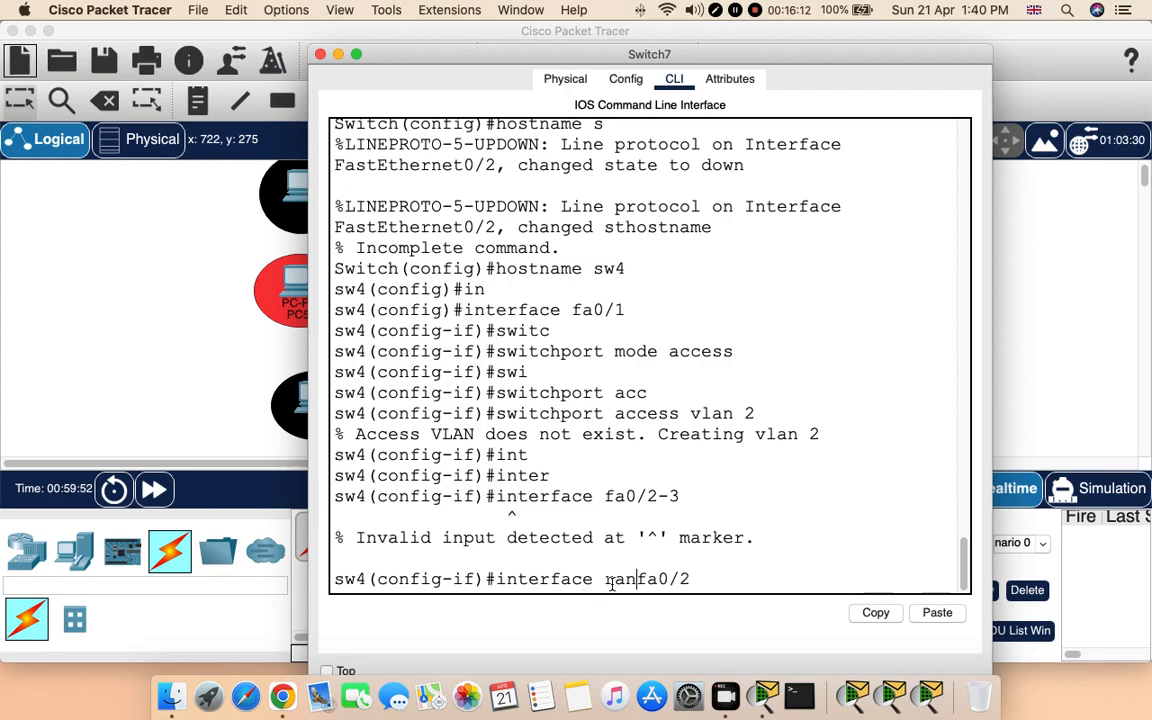
pyautogui.write(' fa0/2')
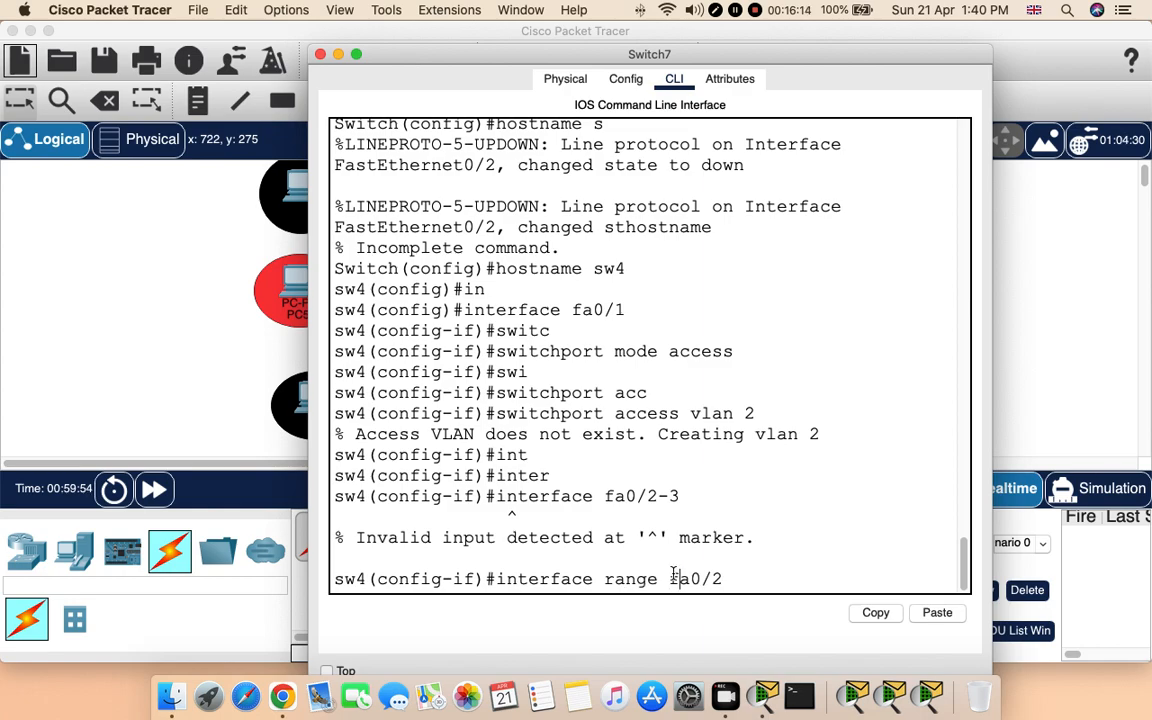
pyautogui.write('-3')
pyautogui.press('Return')
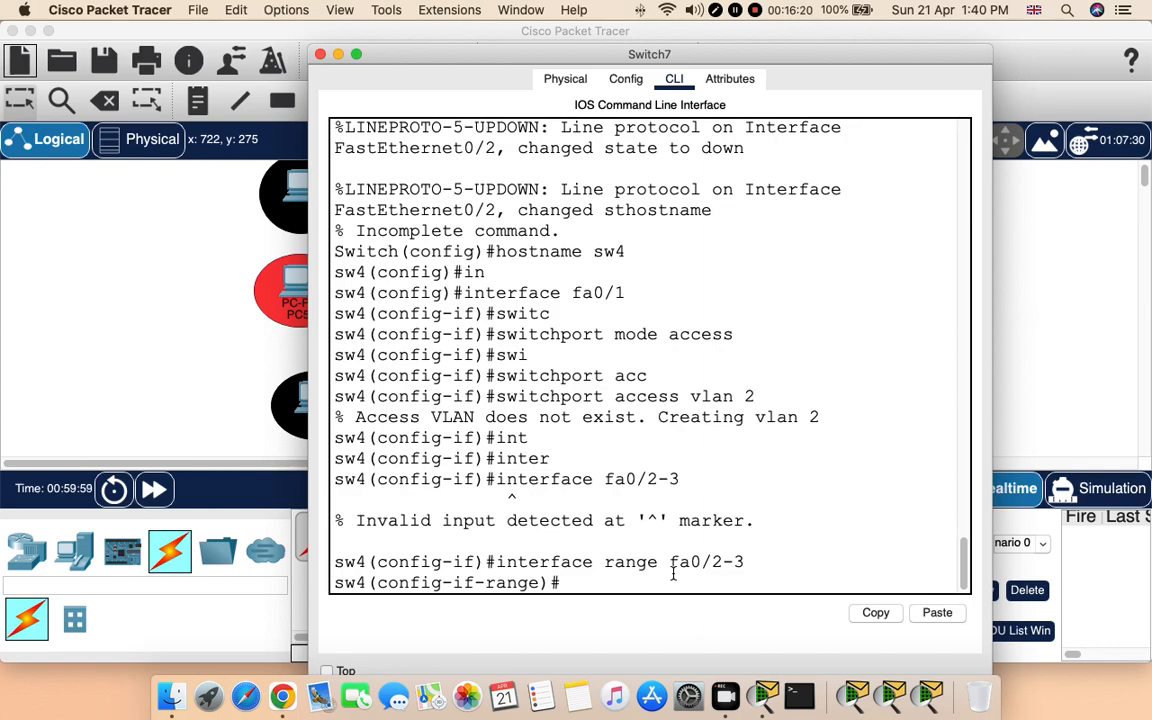
# Set sw4's ports fa0/2-3 to trunk mode with switchport mode trunk
pyautogui.write('swi')
pyautogui.press('Tab')
pyautogui.write('mod')
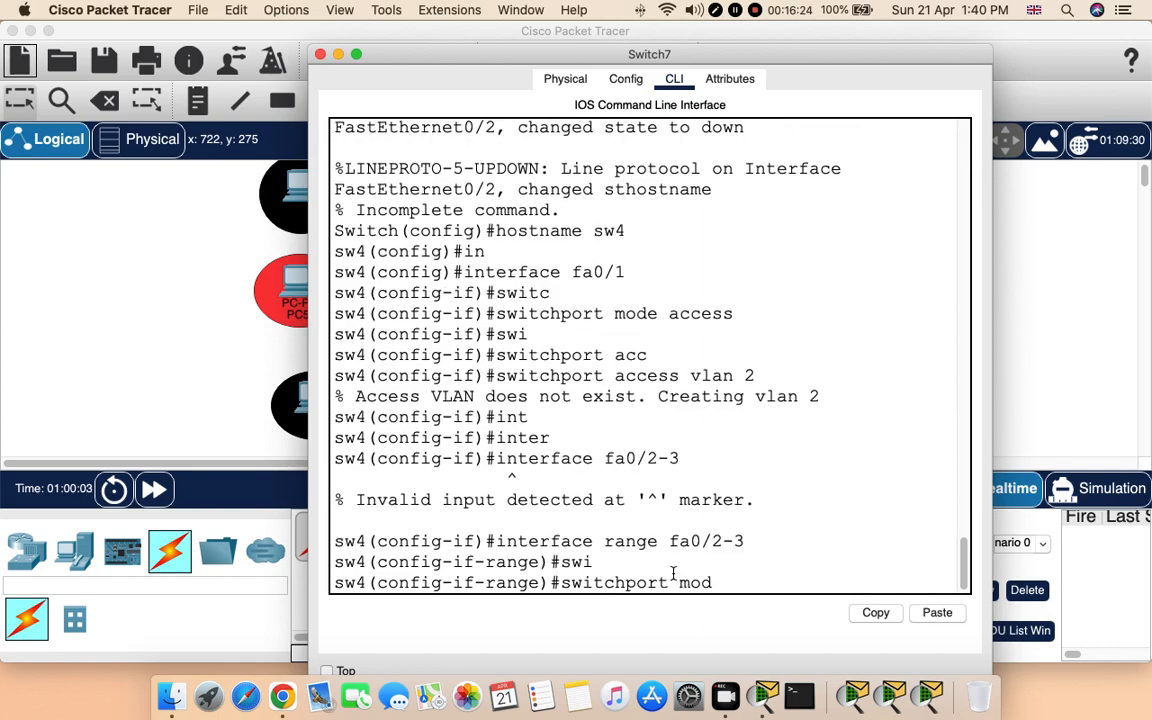
pyautogui.write('e trunk')
pyautogui.press('Return')
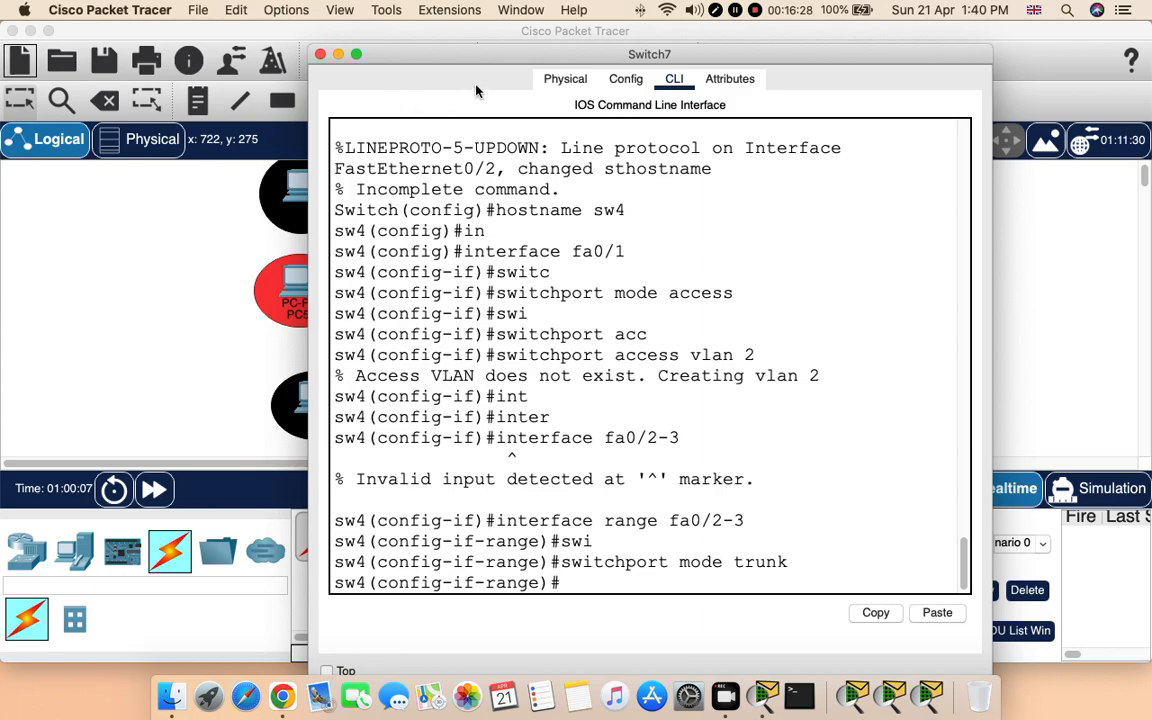
# Check the port mode and VLAN settings of Switch7's FastEthernet0/1, FastEthernet0/2 and FastEthernet0/3, and close its window
pyautogui.click(625, 84)
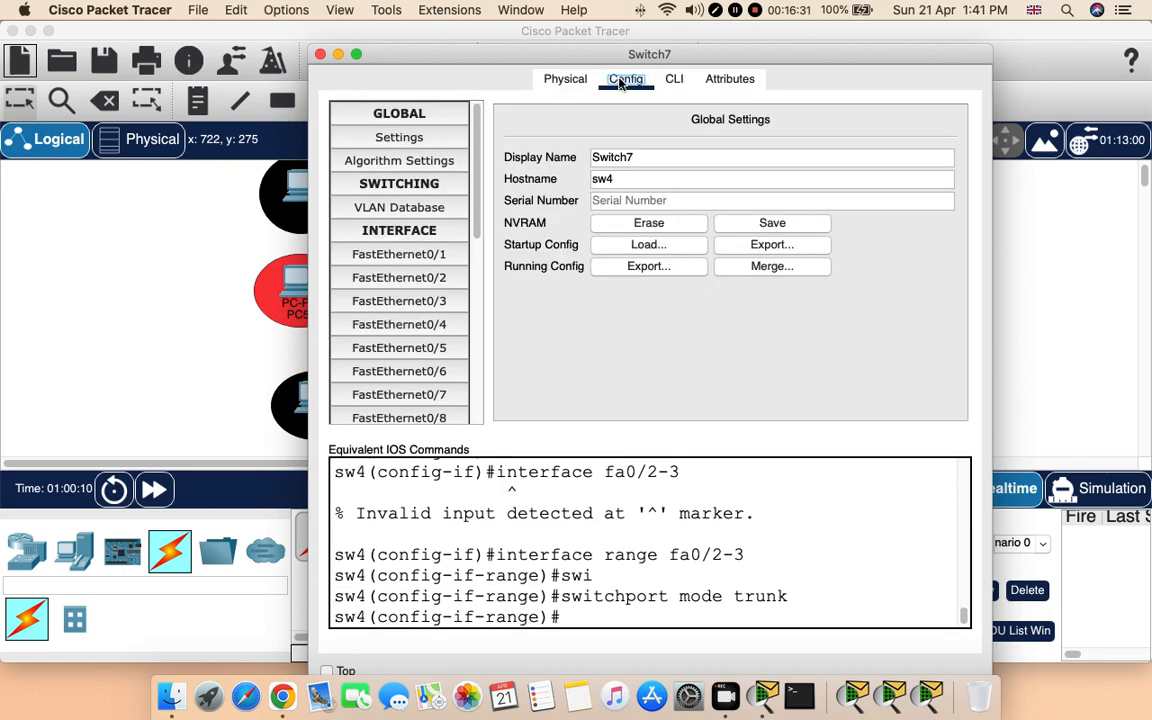
pyautogui.click(429, 265)
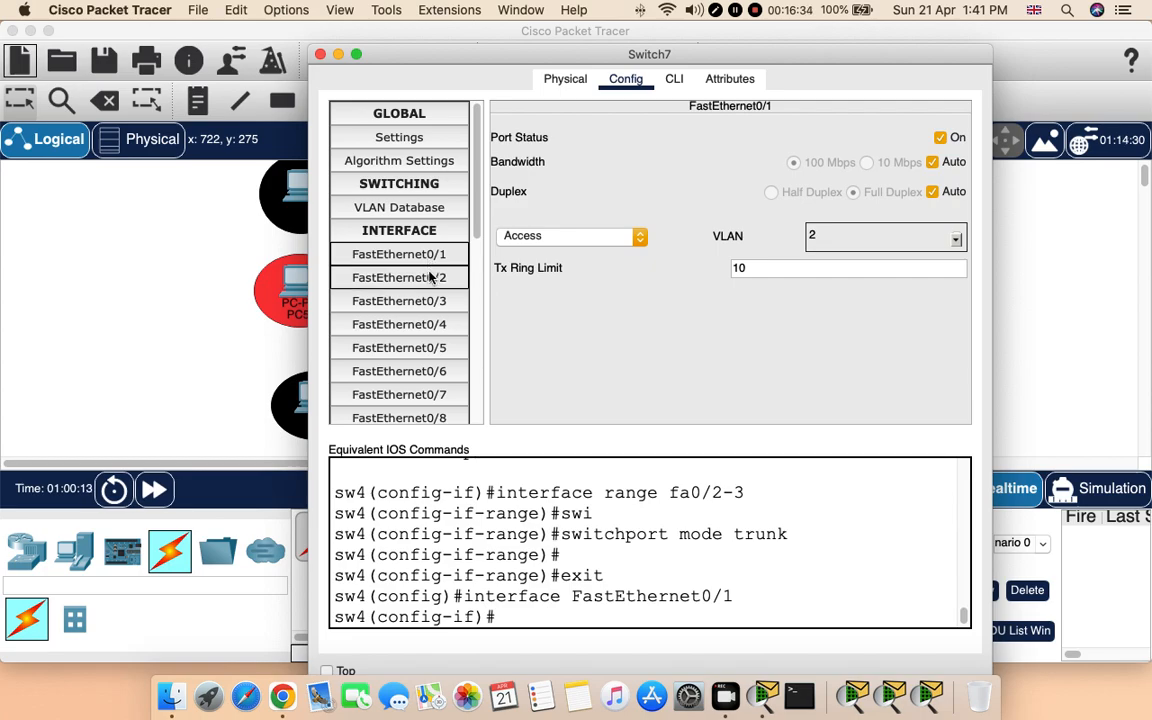
pyautogui.click(435, 285)
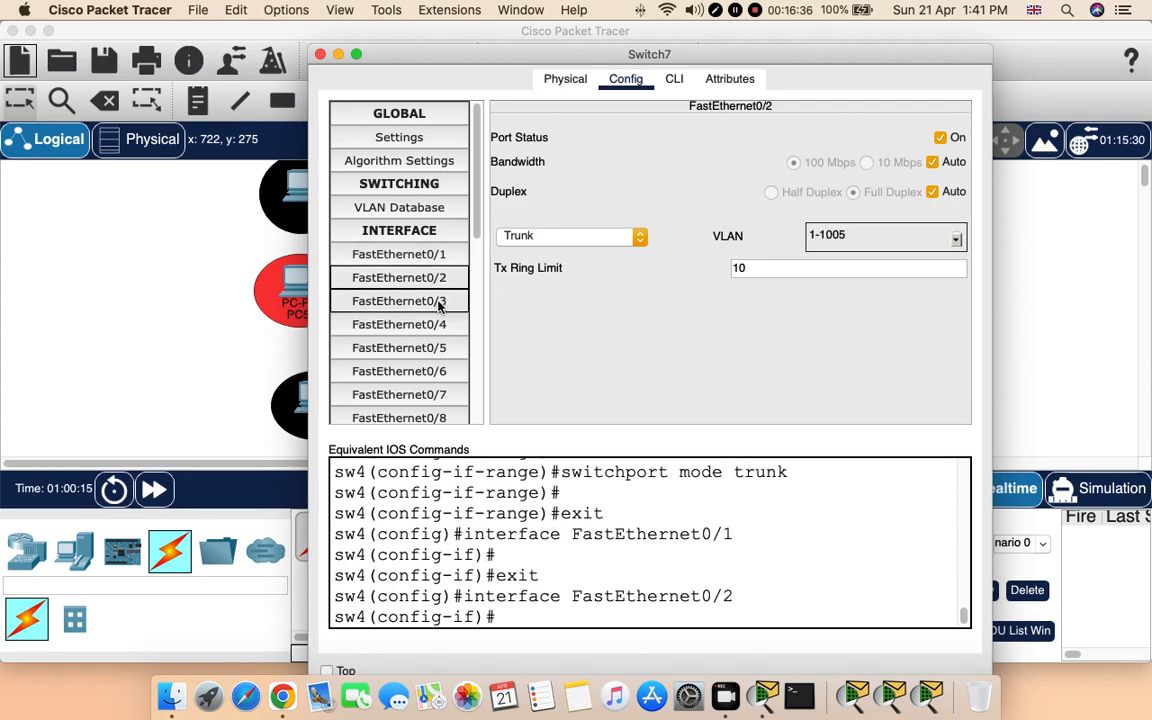
pyautogui.click(437, 300)
pyautogui.click(320, 53)
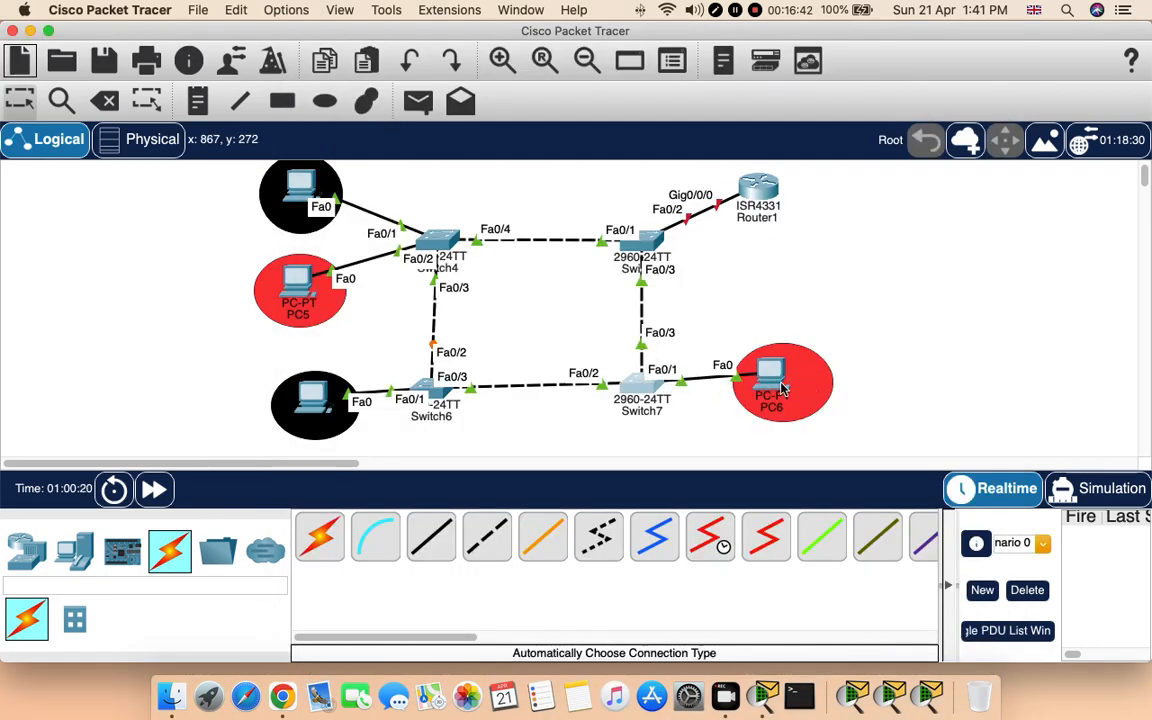
# Reopen Switch7 and inspect the VLAN choices for FastEthernet0/1, leaving the assignment as it is
pyautogui.click(778, 380)
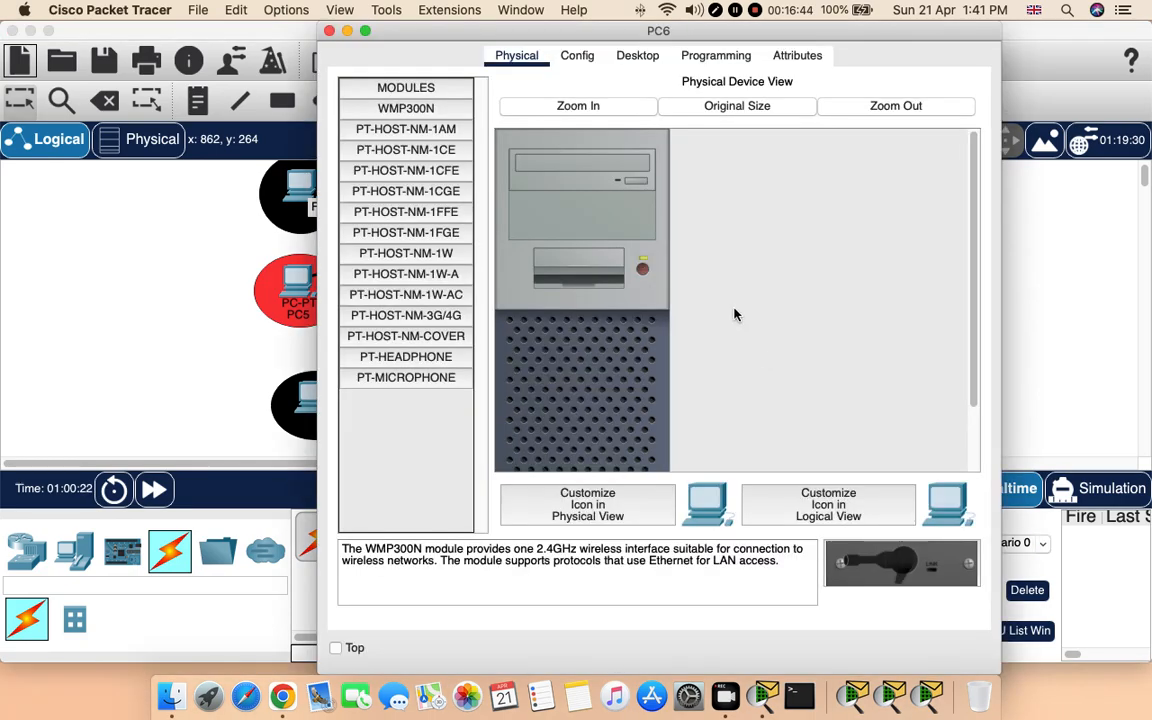
pyautogui.click(318, 33)
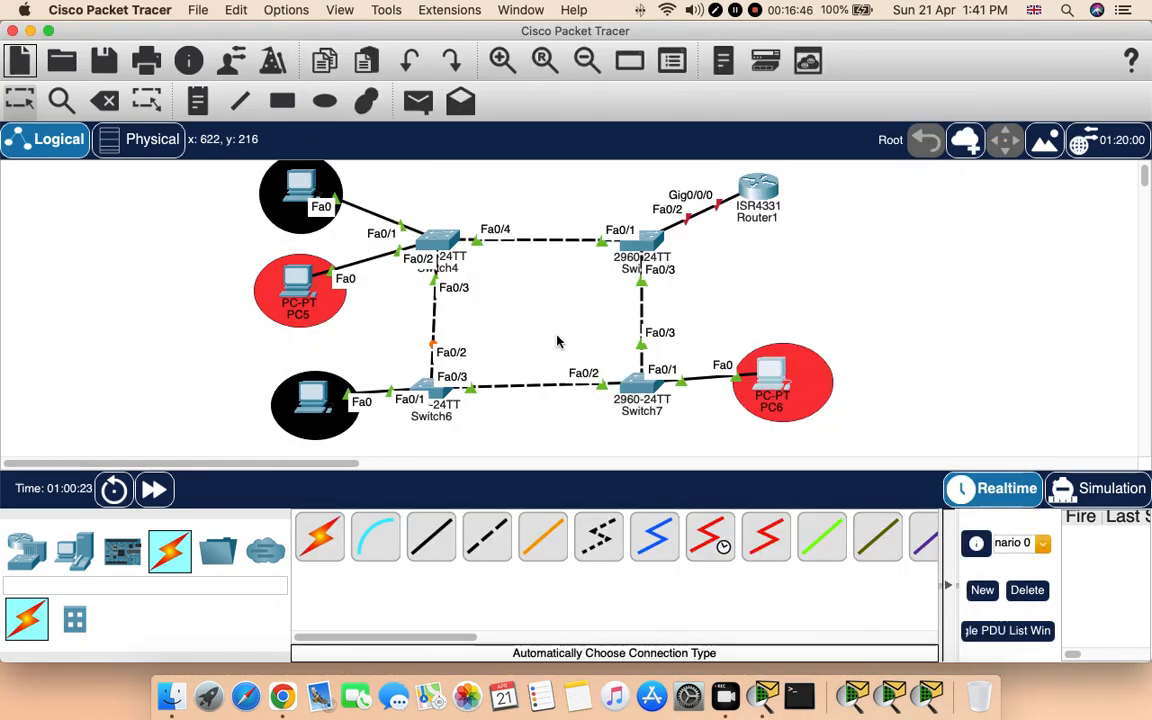
pyautogui.click(633, 386)
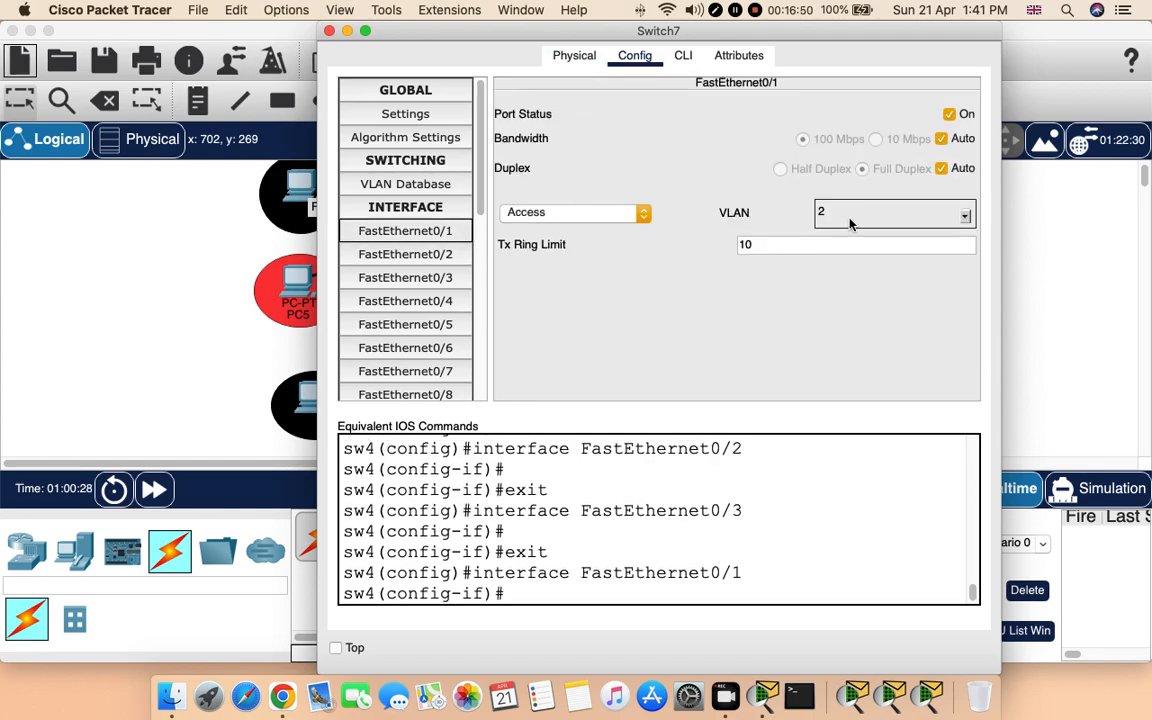
pyautogui.click(965, 216)
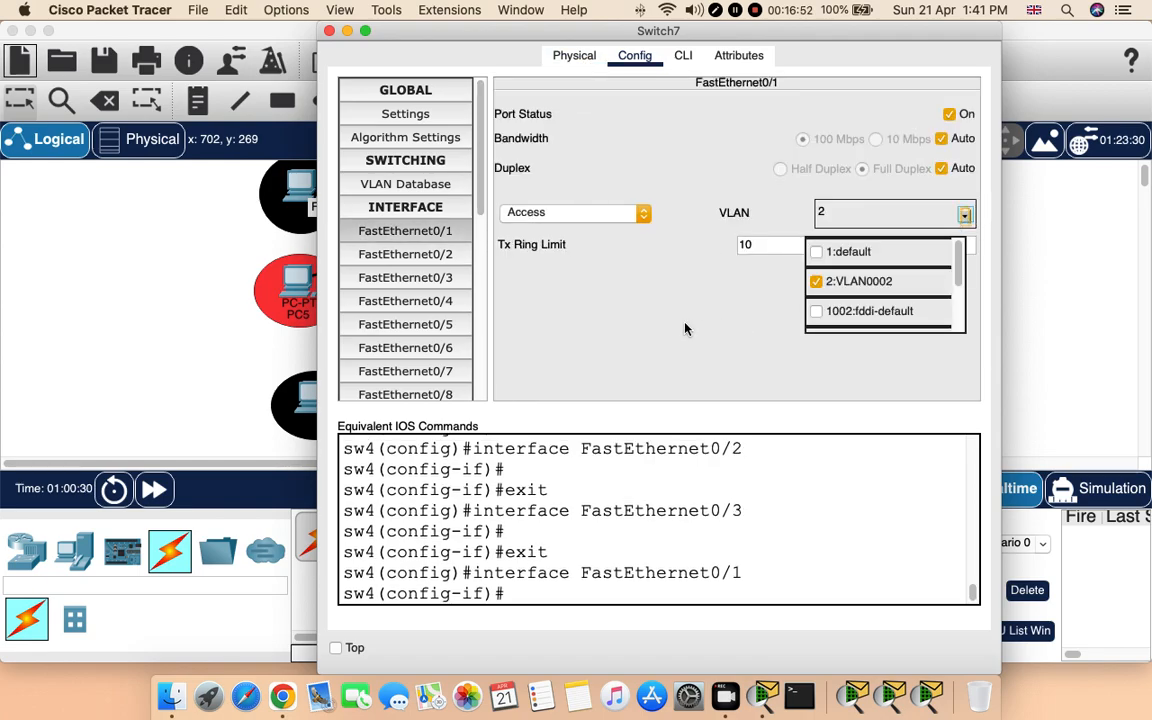
pyautogui.click(685, 329)
pyautogui.click(329, 31)
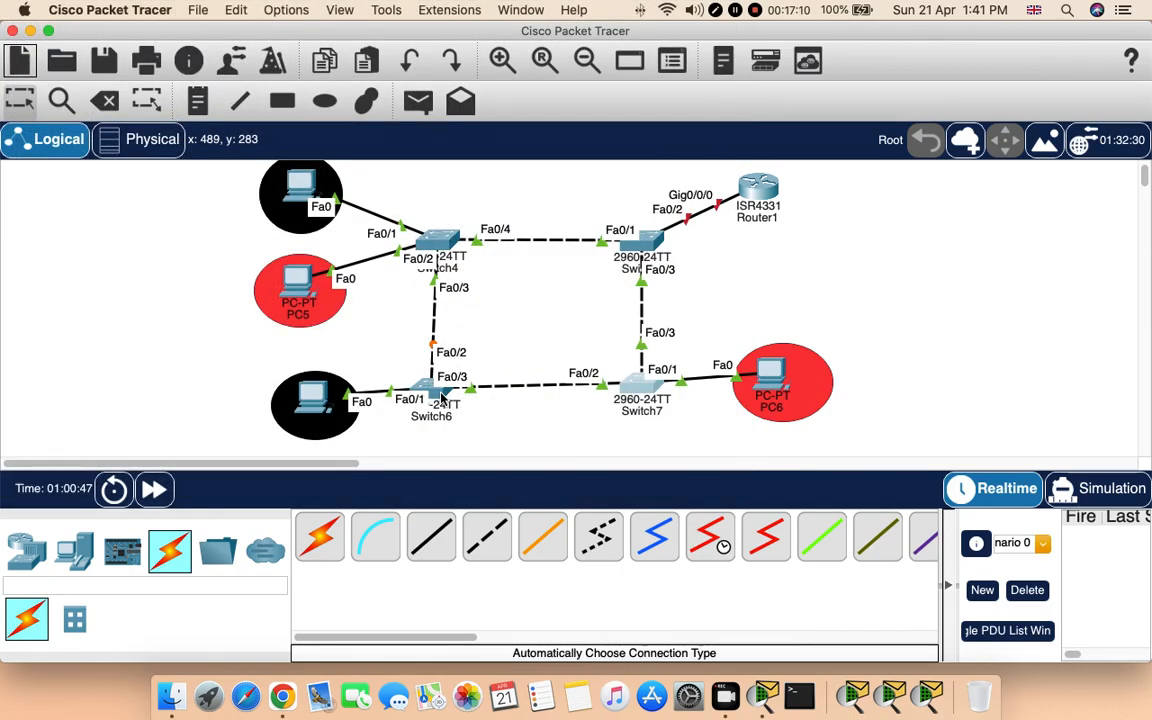
# Check the port mode and VLAN settings of FastEthernet0/1, FastEthernet0/2 and FastEthernet0/3 on Switch5
pyautogui.click(648, 243)
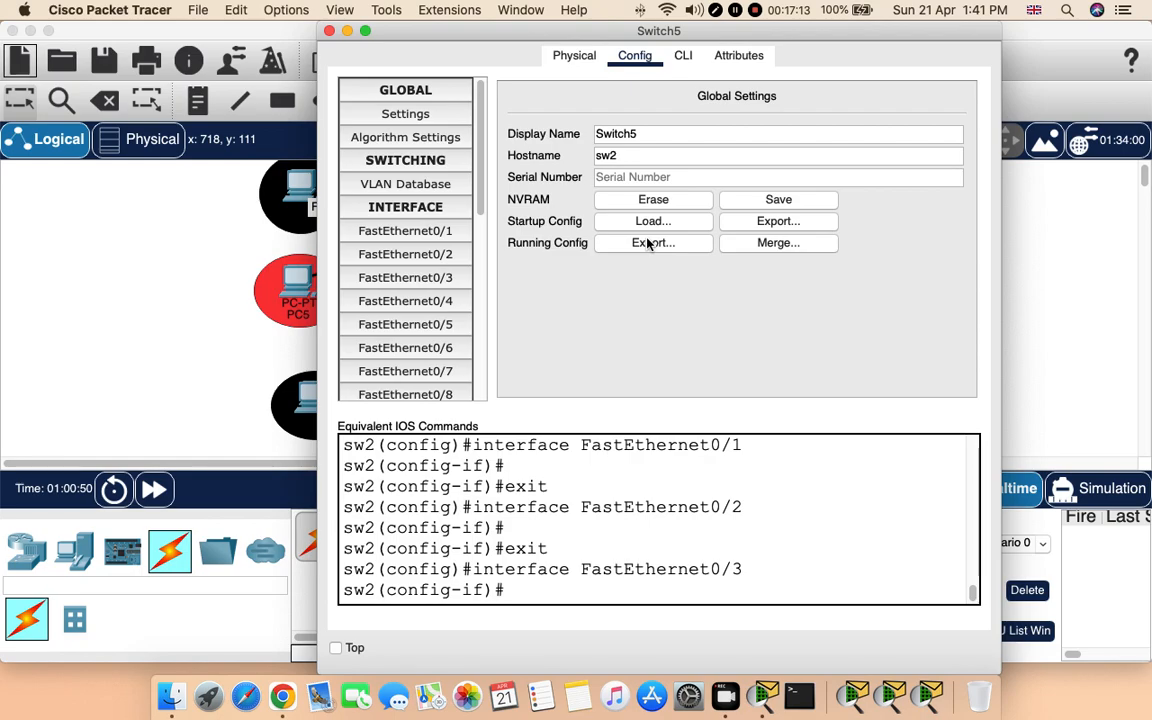
pyautogui.click(577, 58)
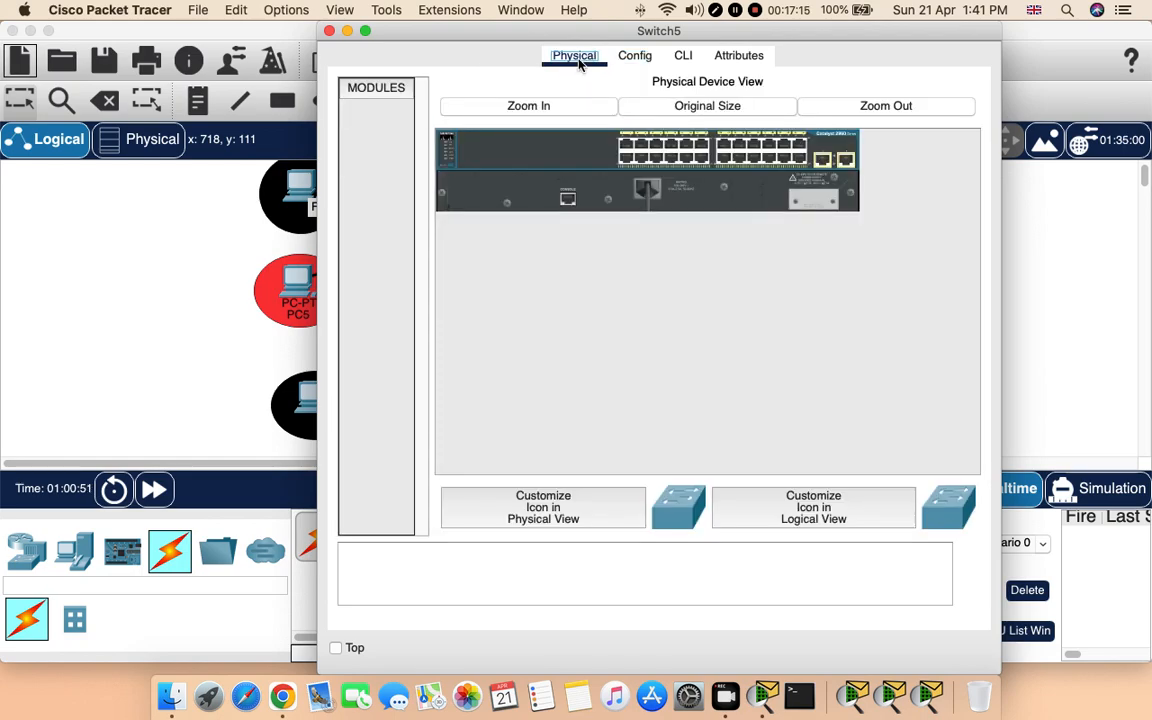
pyautogui.click(630, 60)
pyautogui.press('Right')
pyautogui.click(645, 65)
pyautogui.click(400, 228)
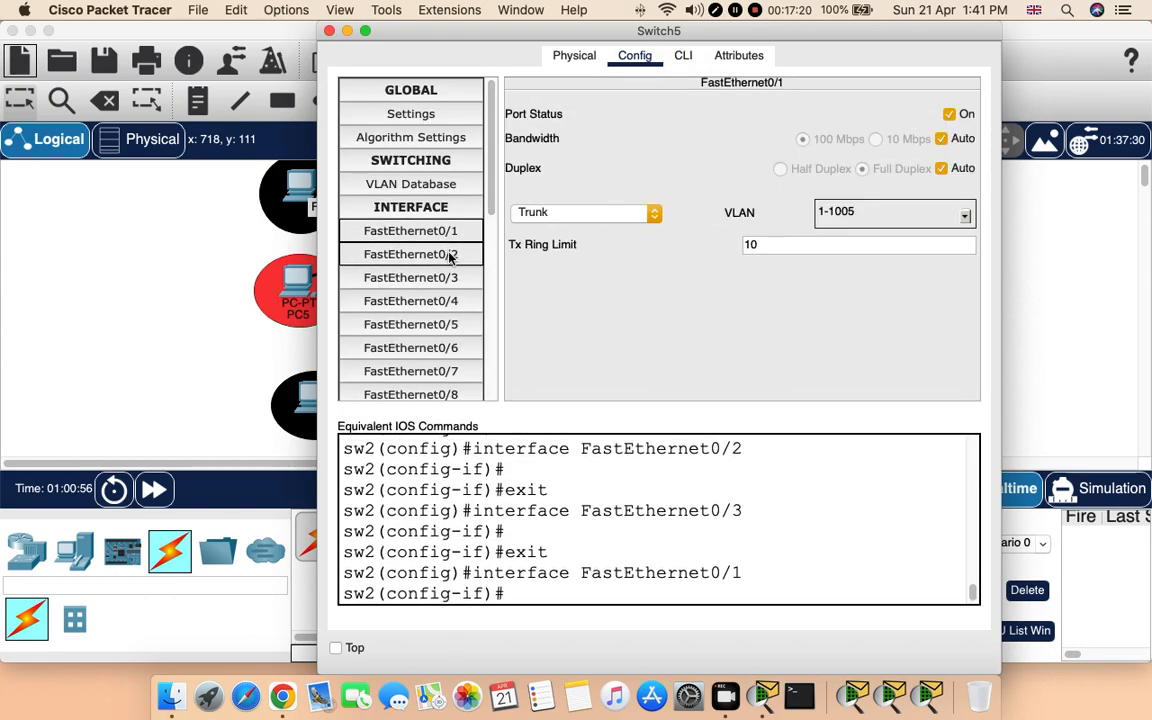
pyautogui.click(449, 255)
pyautogui.click(449, 278)
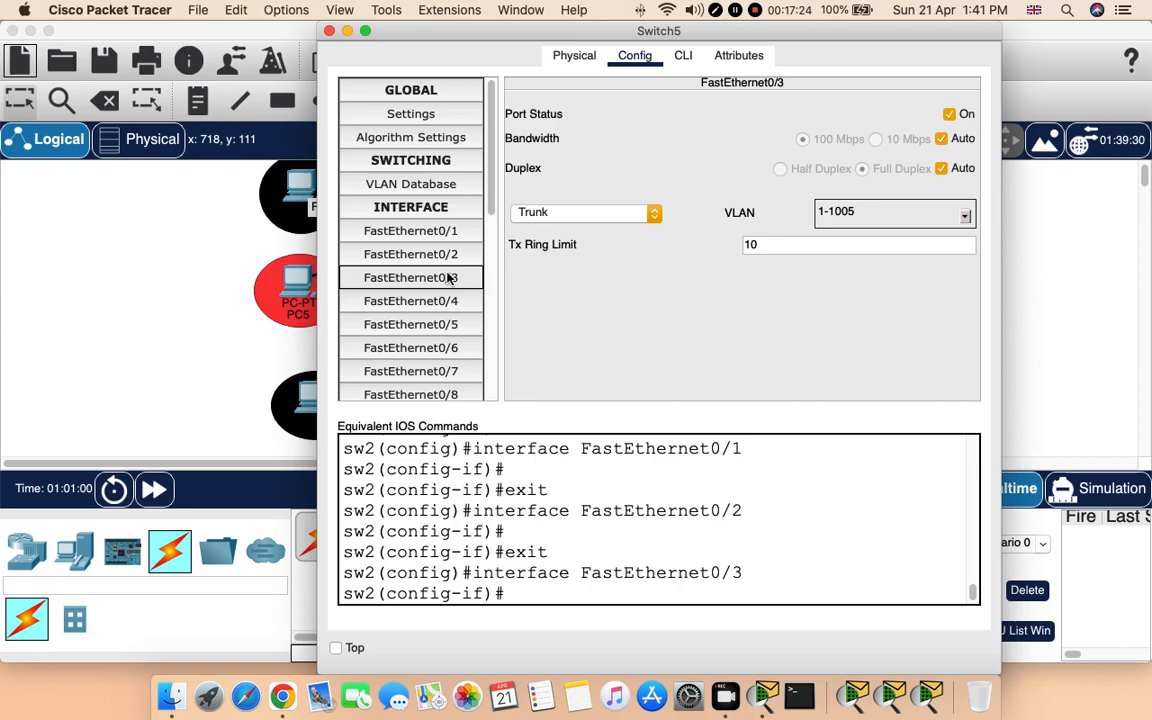
# Define VLANs 1 and 2 on Switch5 (sw2) with vlan 1 and vlan 2, and close its window
pyautogui.click(683, 55)
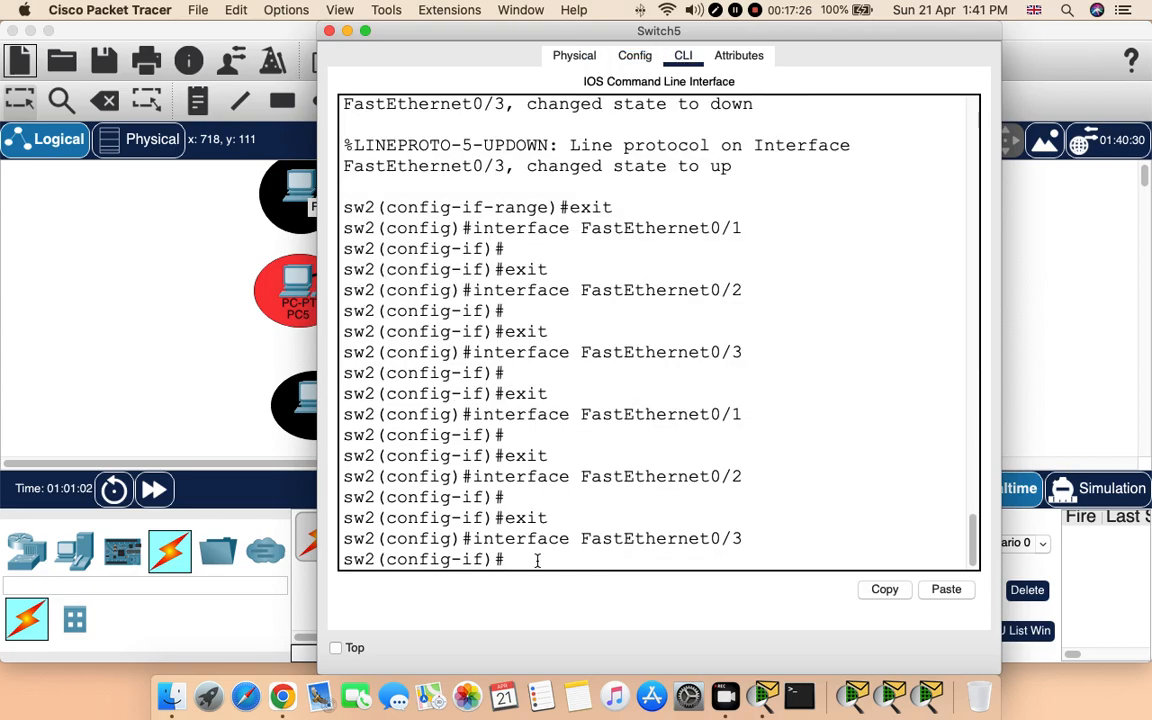
pyautogui.press('Return')
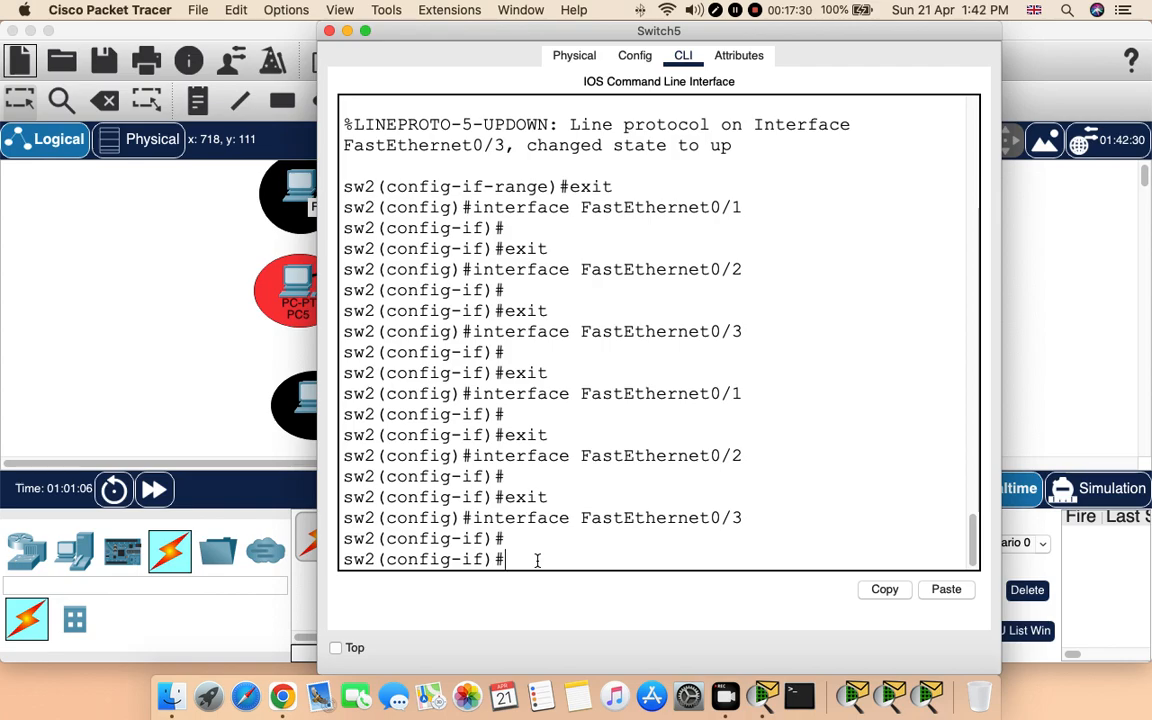
pyautogui.write('vlan 1')
pyautogui.press('Return')
pyautogui.write('vlan 2')
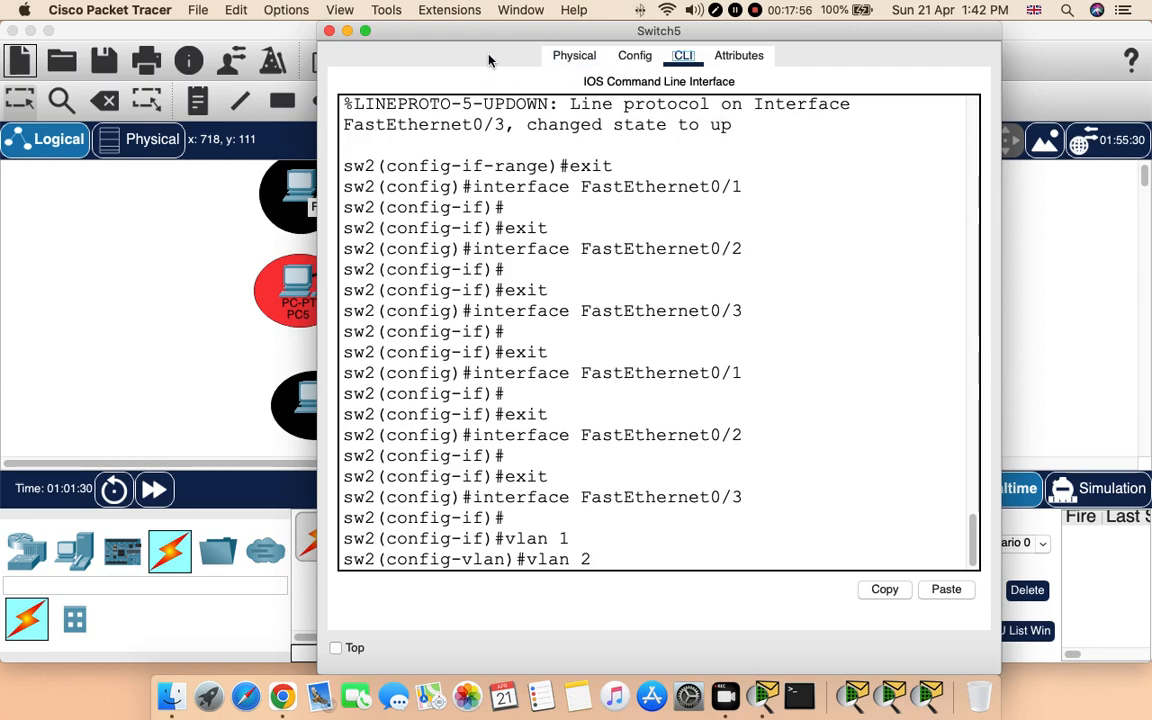
pyautogui.moveTo(477, 45); pyautogui.dragTo(645, 57)
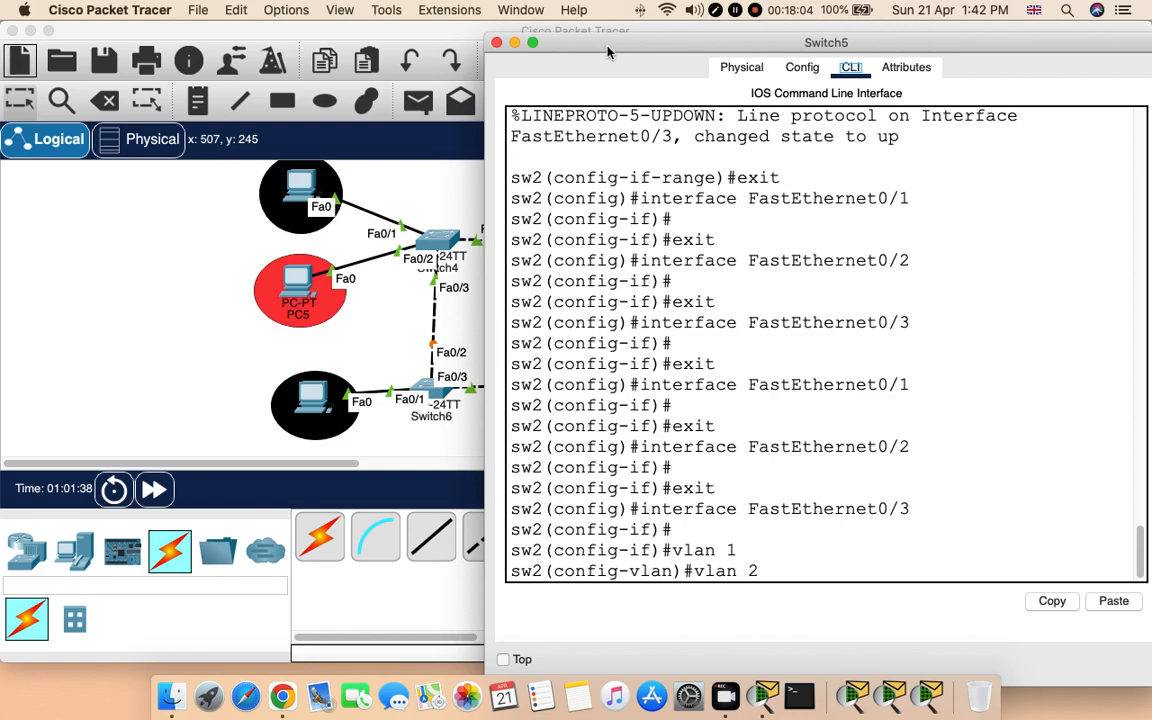
pyautogui.moveTo(607, 52); pyautogui.dragTo(464, 40)
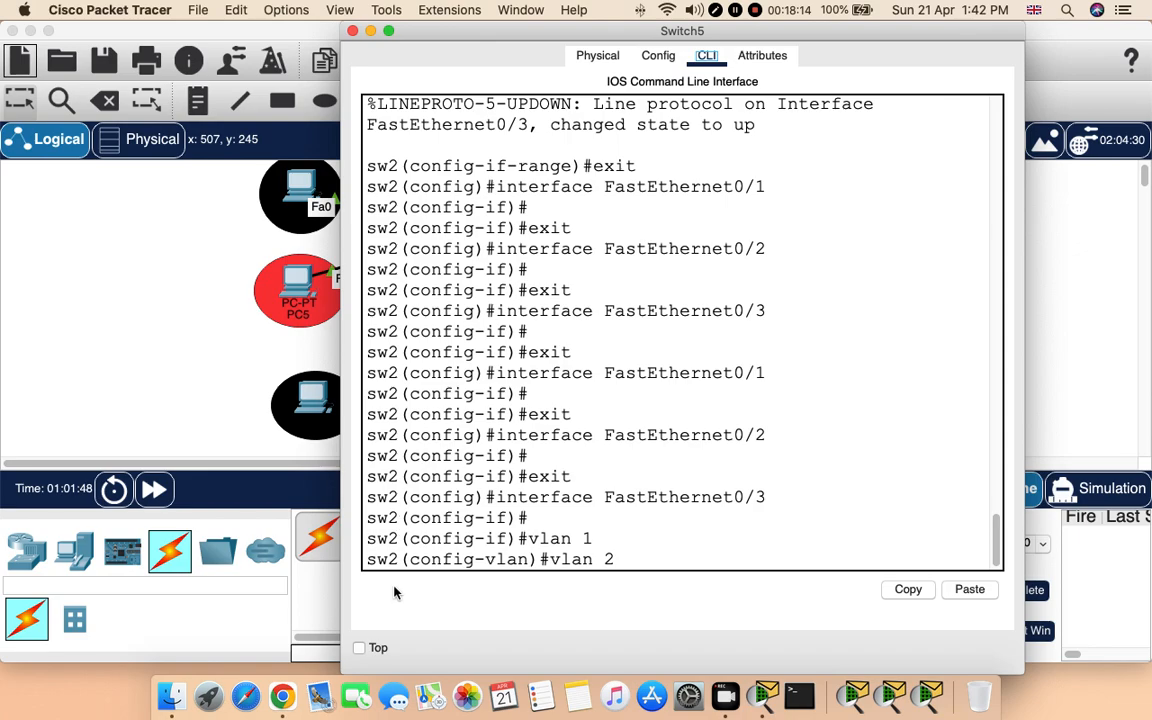
pyautogui.moveTo(397, 563); pyautogui.dragTo(369, 562)
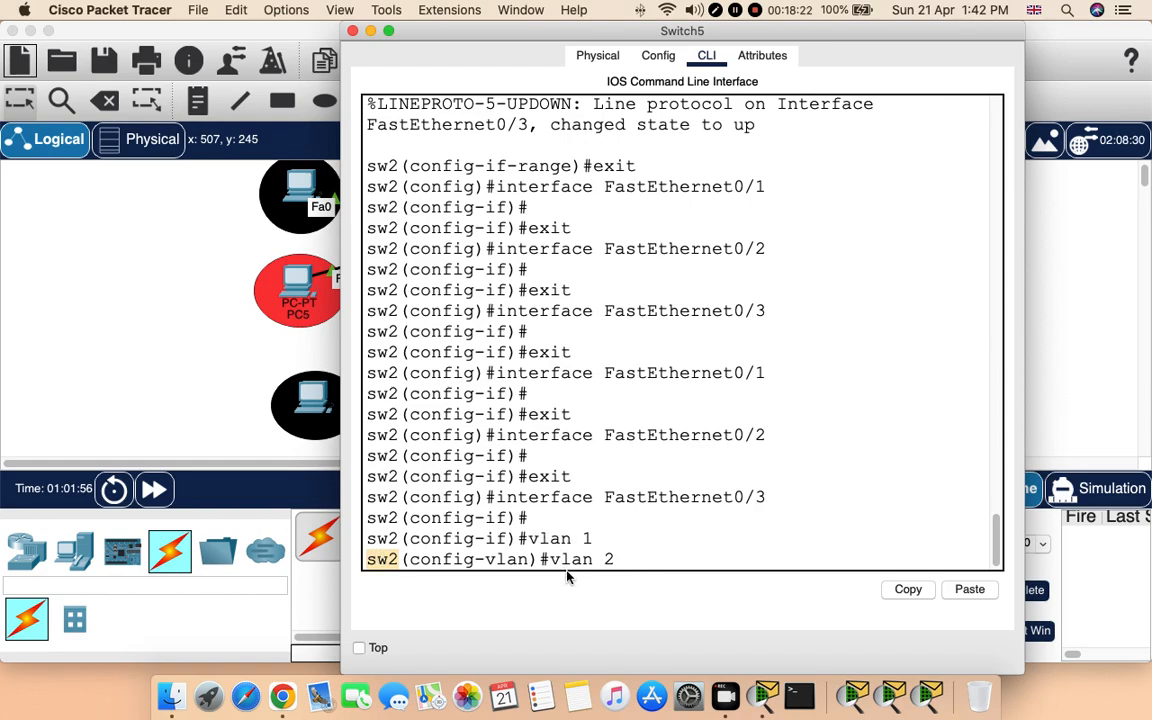
pyautogui.press('Return')
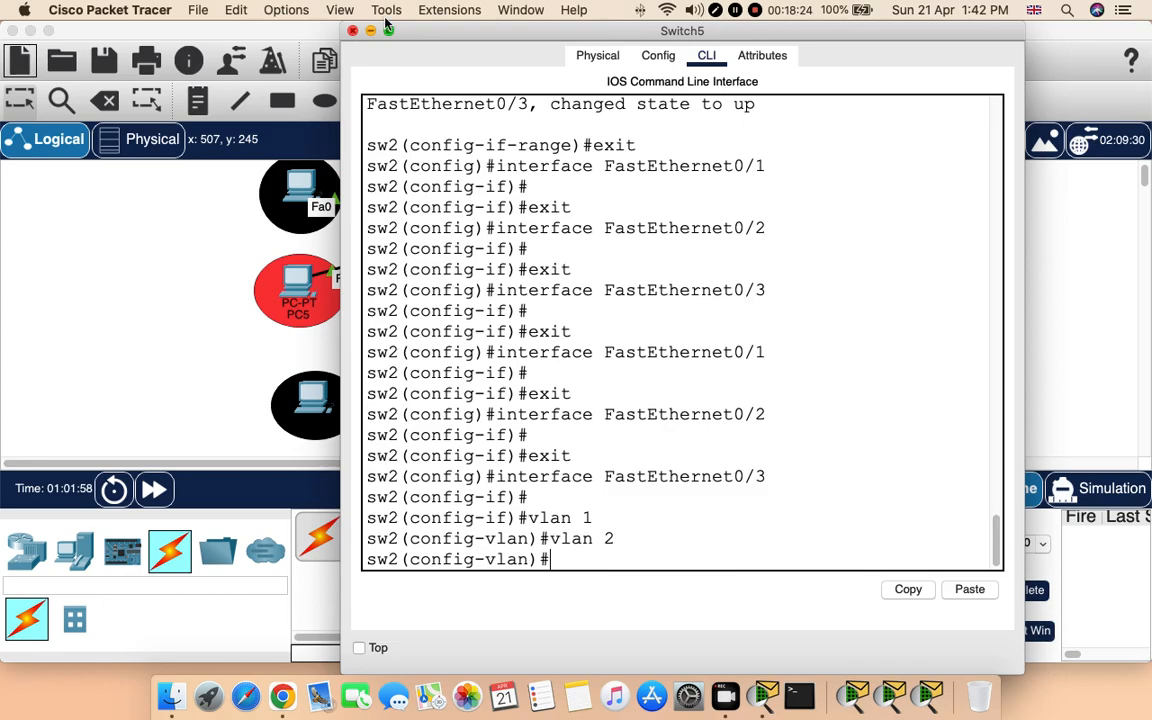
pyautogui.click(352, 31)
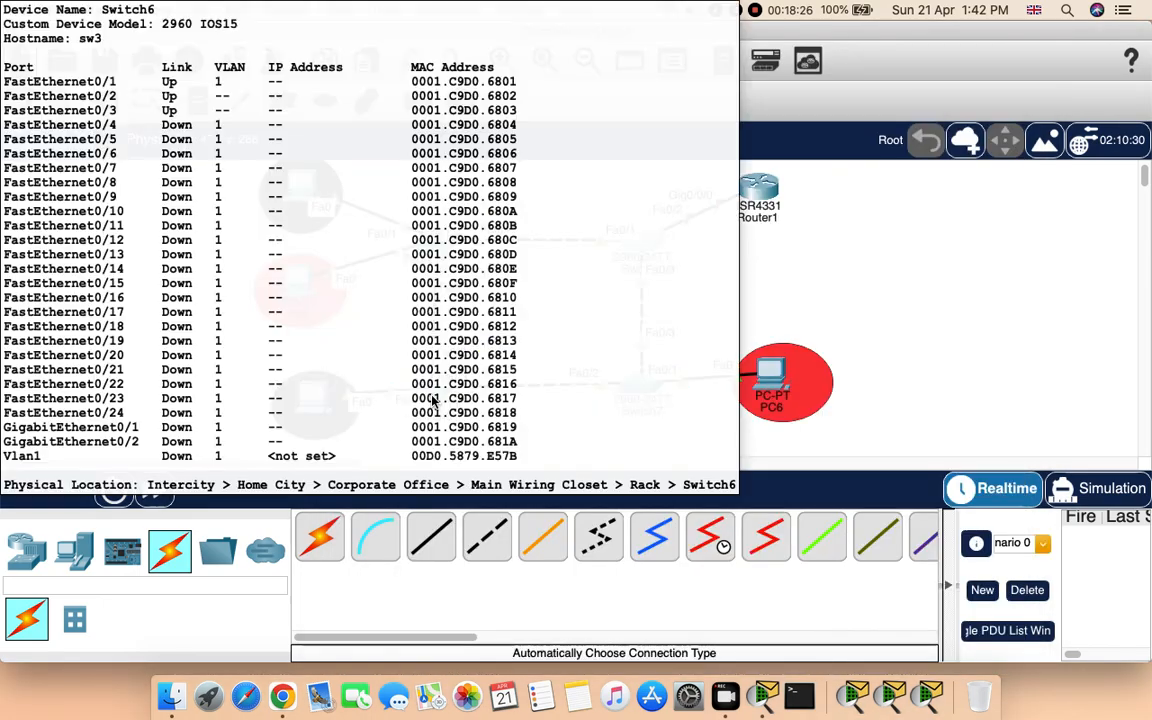
# Check FastEthernet0/1 on Switch6 (sw3), create VLAN 2 there with vlan 2, and close its window
pyautogui.click(435, 393)
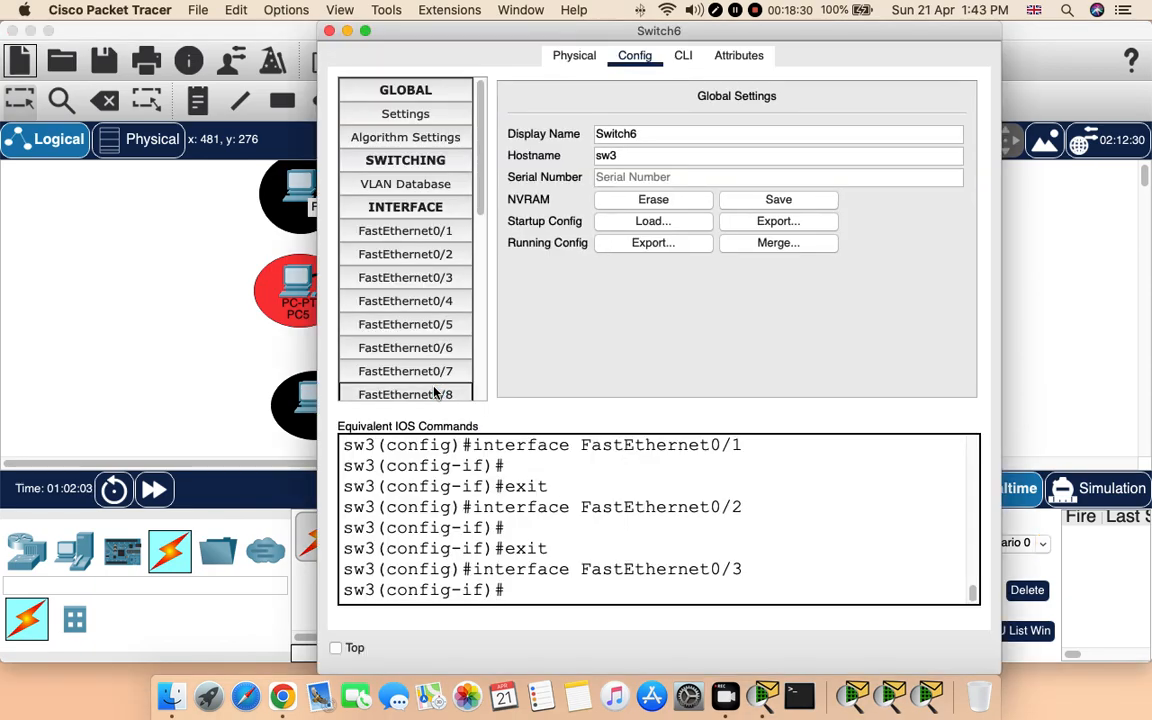
pyautogui.click(448, 236)
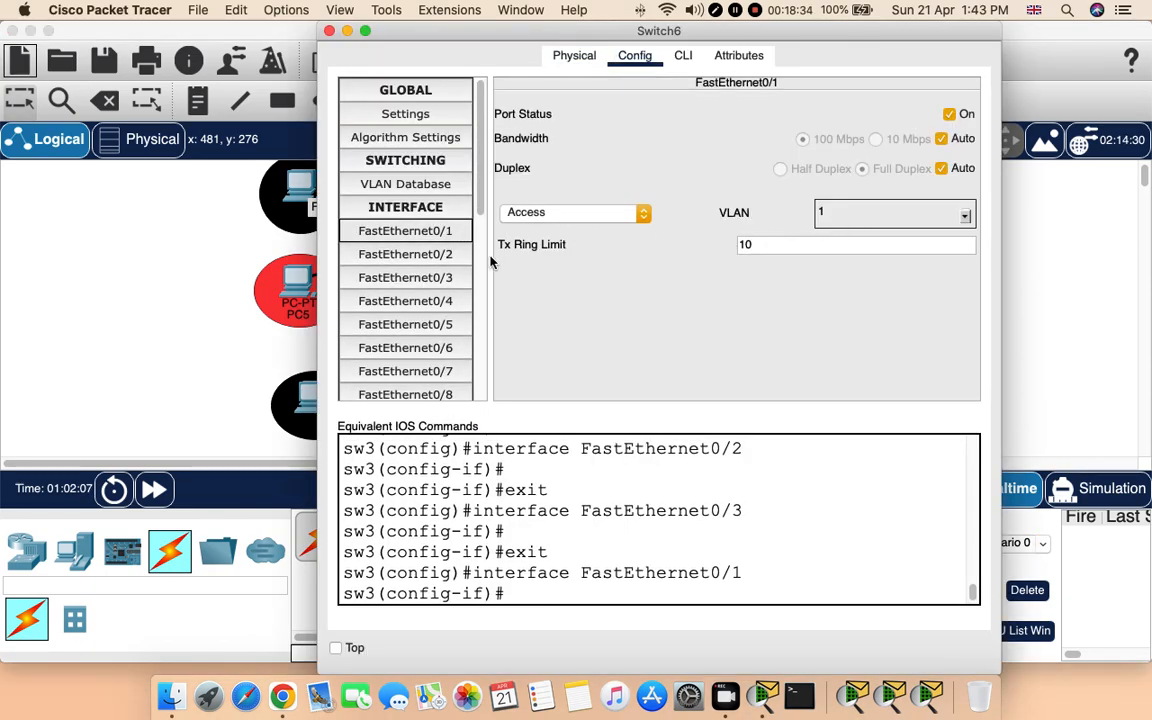
pyautogui.click(682, 57)
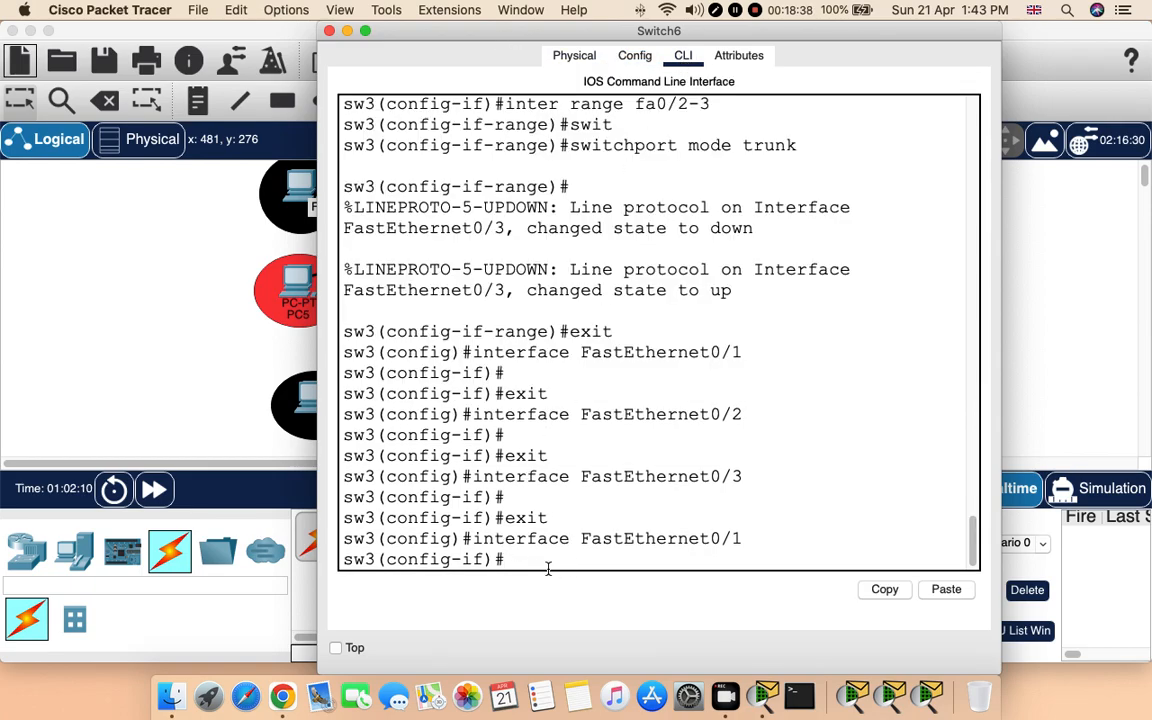
pyautogui.write('vlan')
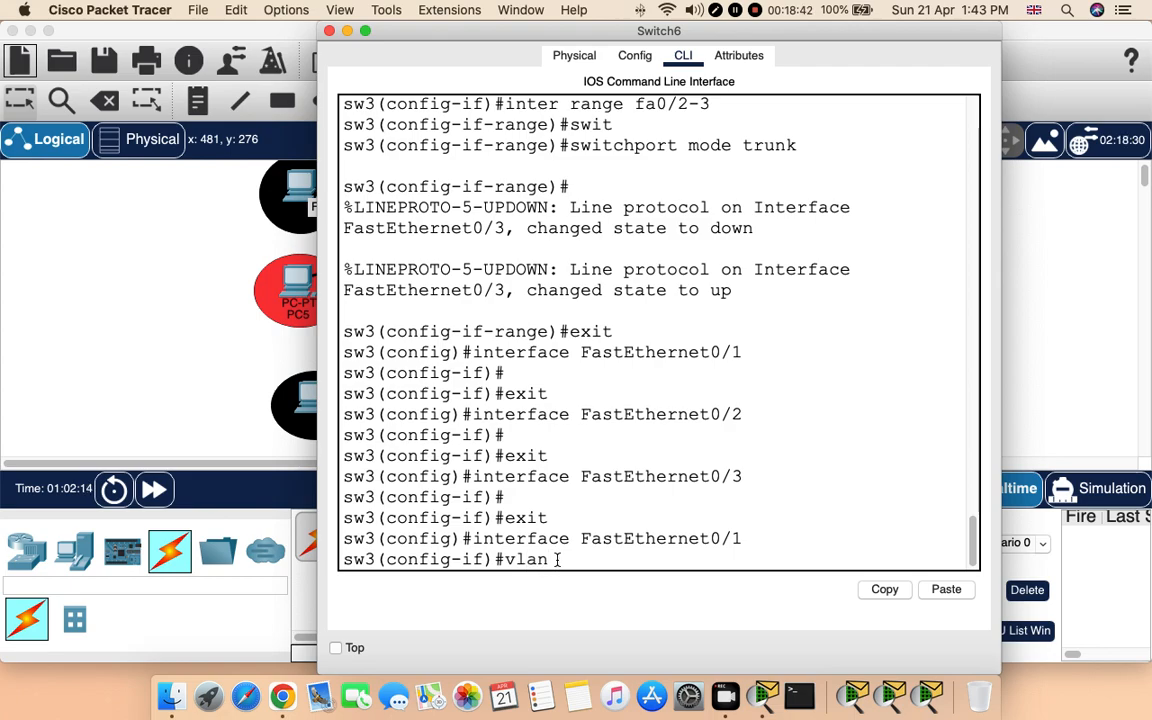
pyautogui.write(' 2')
pyautogui.press('Return')
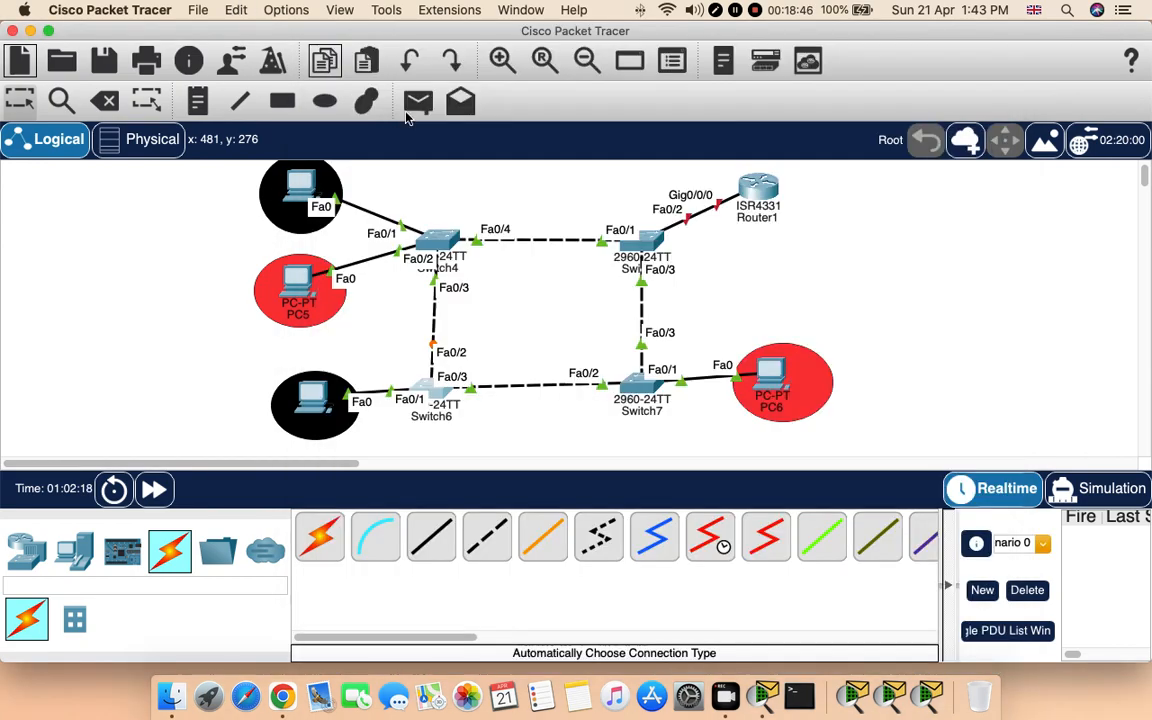
# Define VLAN 1 on Switch7 (sw4) from its command line with vlan 1, and close its window
pyautogui.click(329, 31)
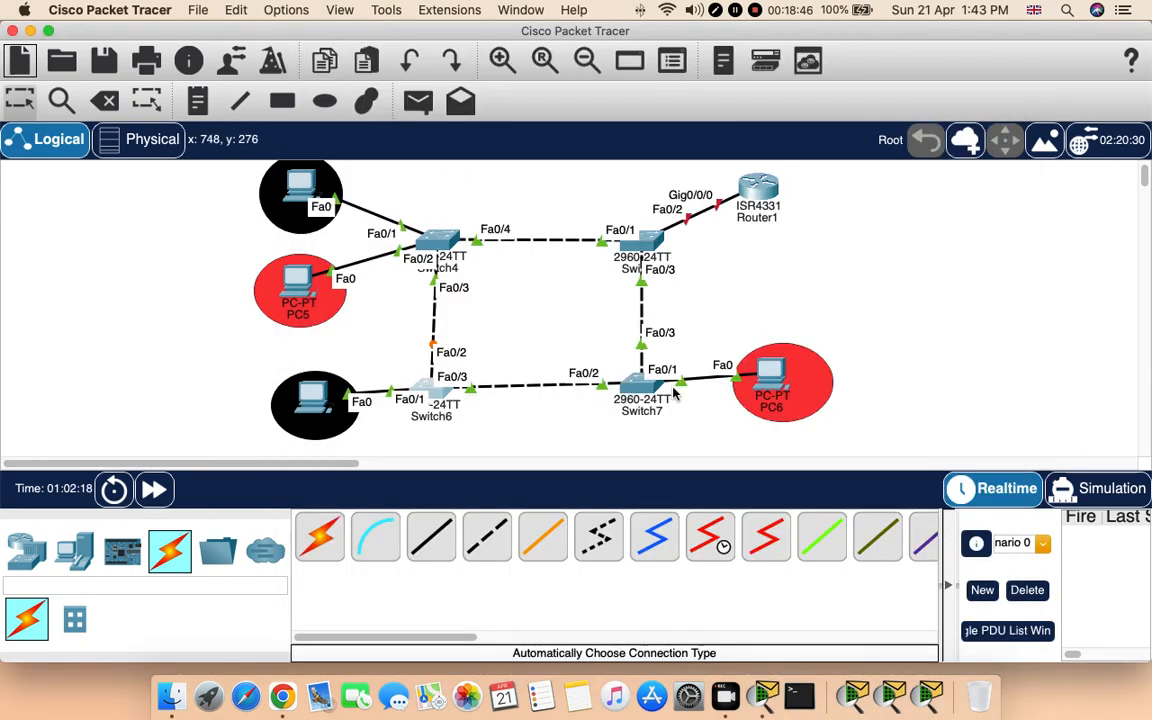
pyautogui.click(642, 387)
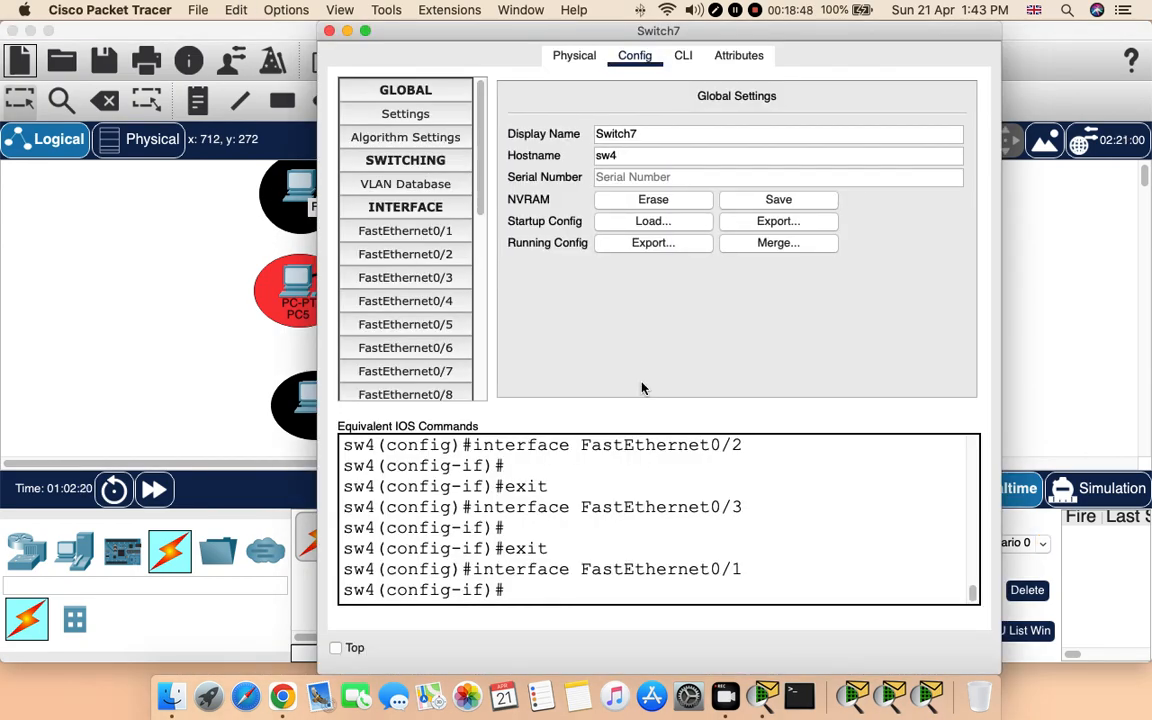
pyautogui.click(682, 55)
pyautogui.click(540, 555)
pyautogui.write('vlan 1')
pyautogui.press('Return')
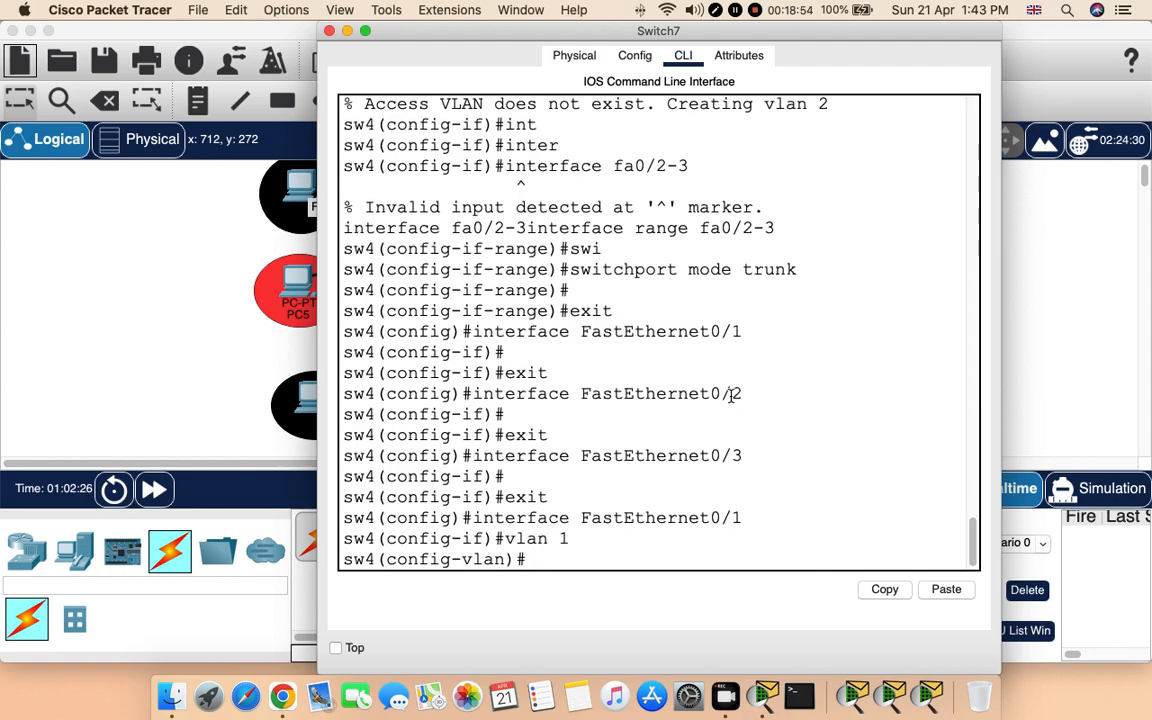
pyautogui.moveTo(854, 118); pyautogui.dragTo(671, 100)
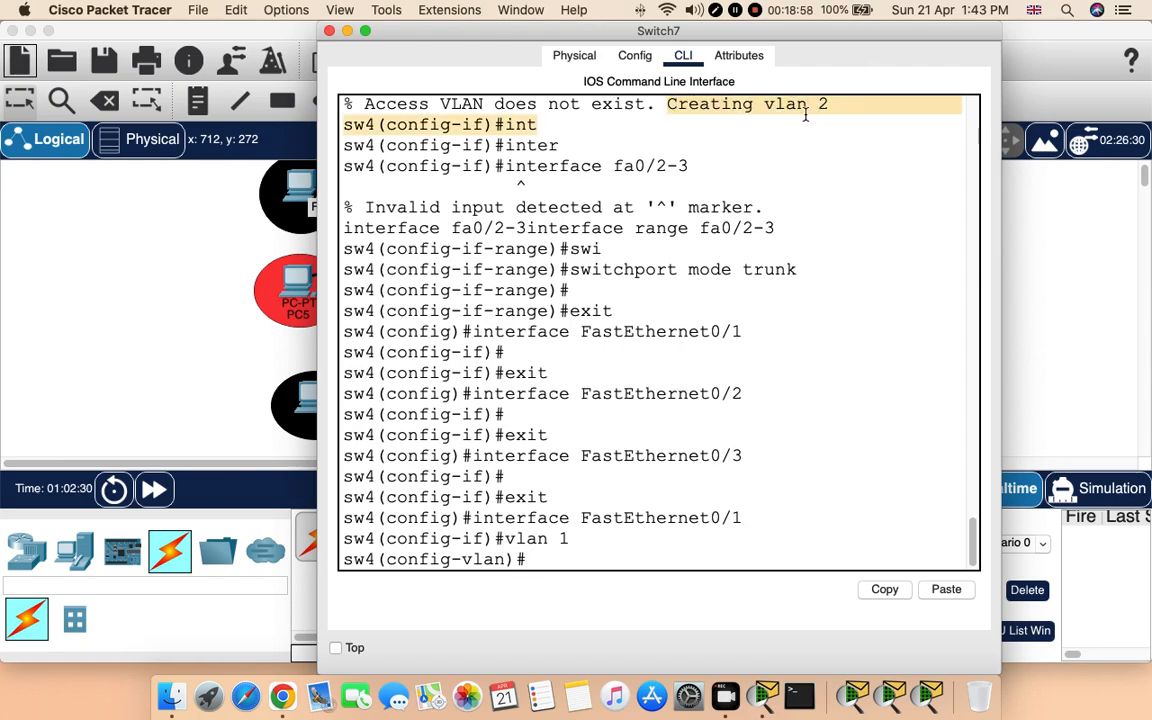
pyautogui.click(330, 31)
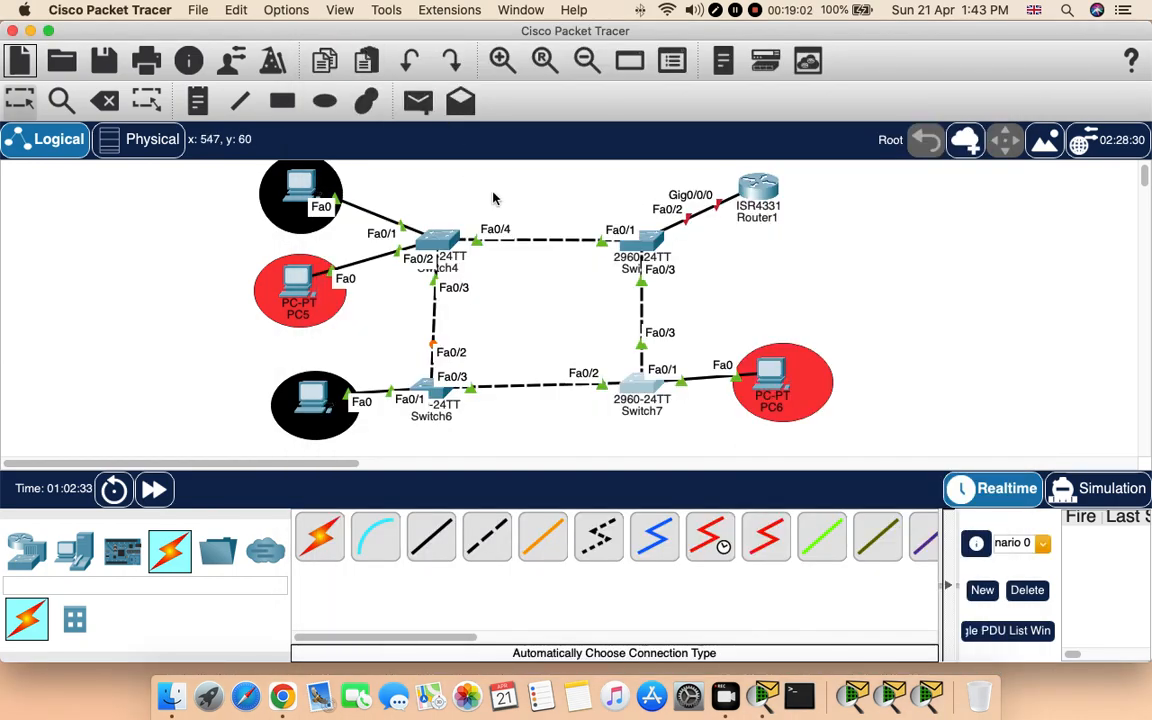
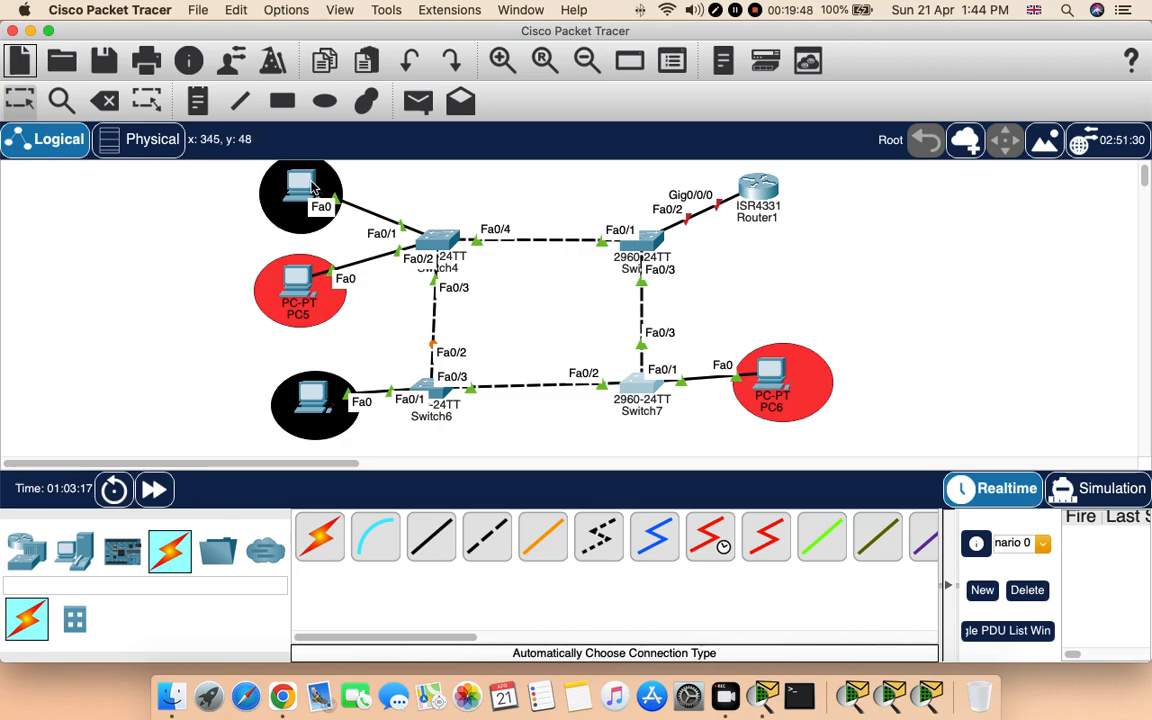
# Open PC4's IP configuration, choose DHCP addressing for FastEthernet0, and close its window
pyautogui.click(311, 188)
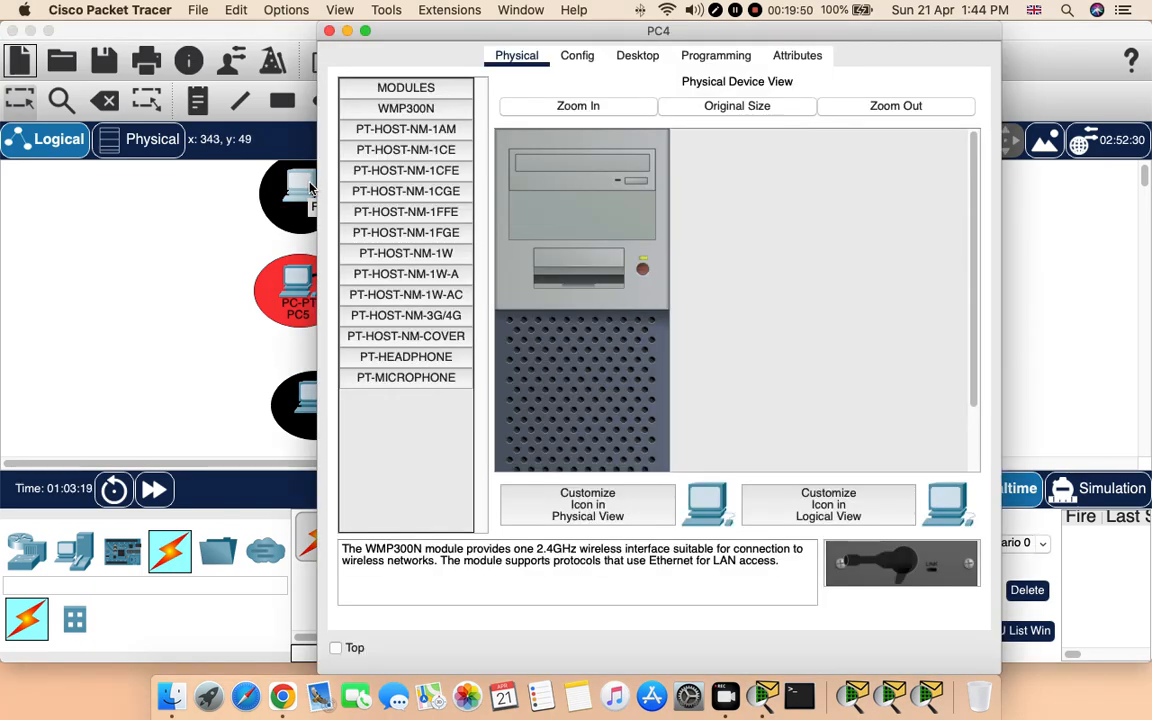
pyautogui.click(637, 56)
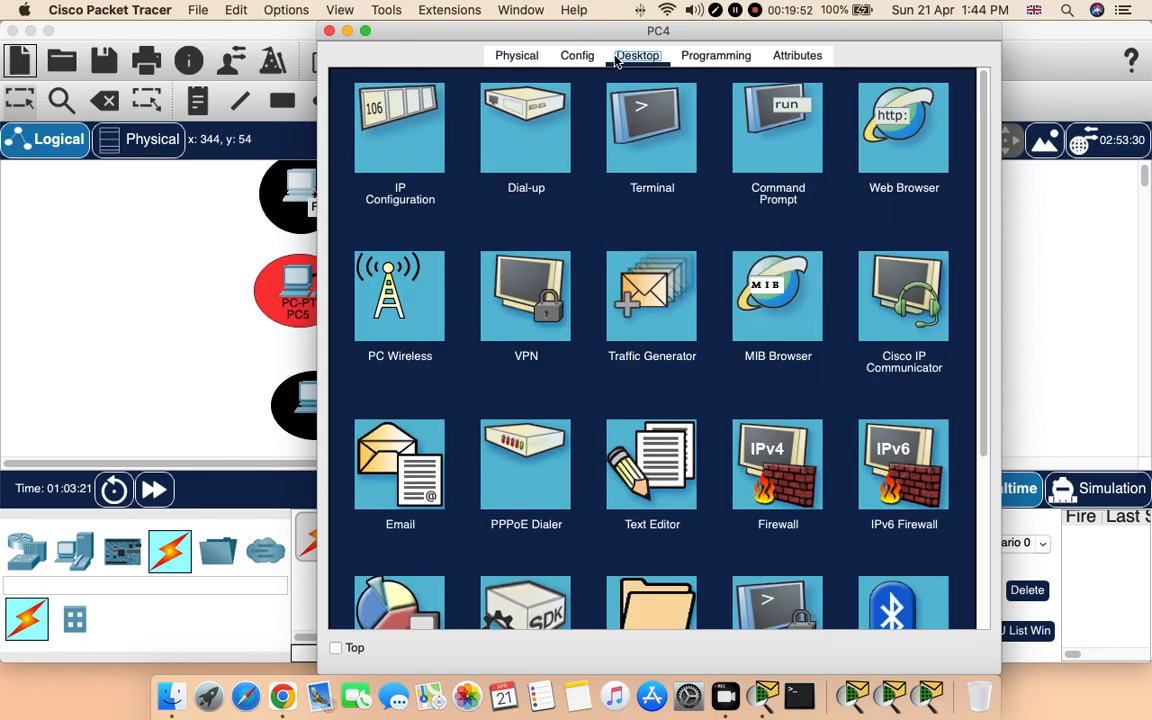
pyautogui.click(395, 135)
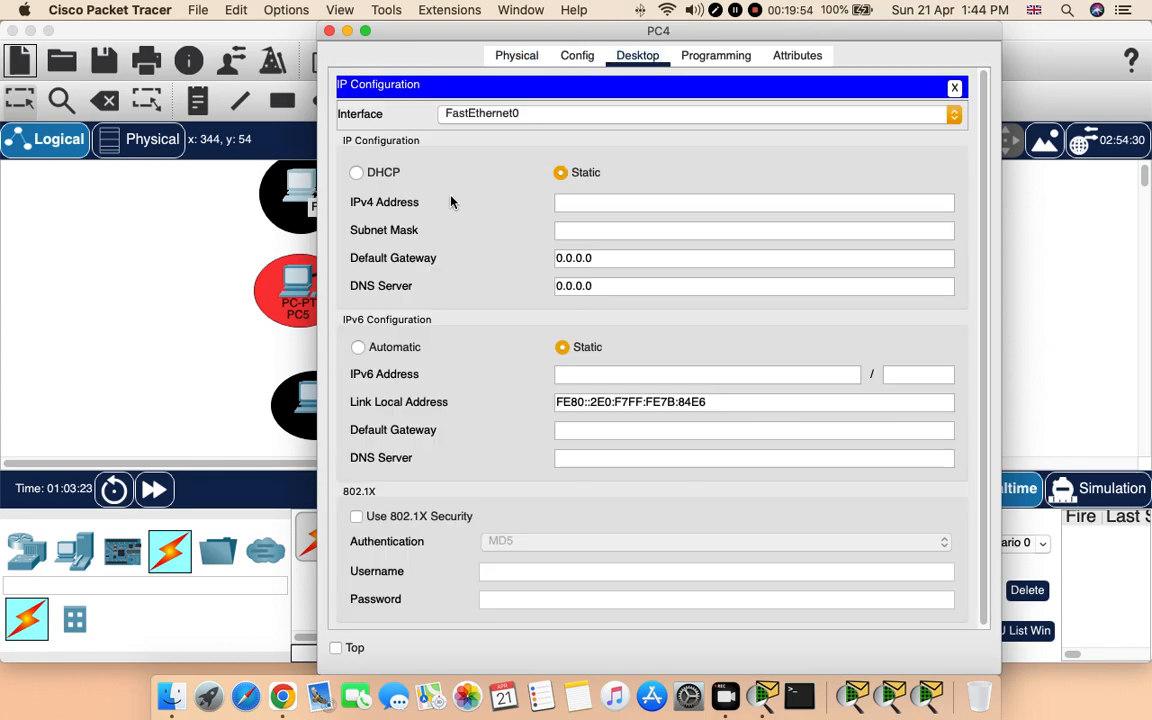
pyautogui.click(369, 175)
pyautogui.click(329, 30)
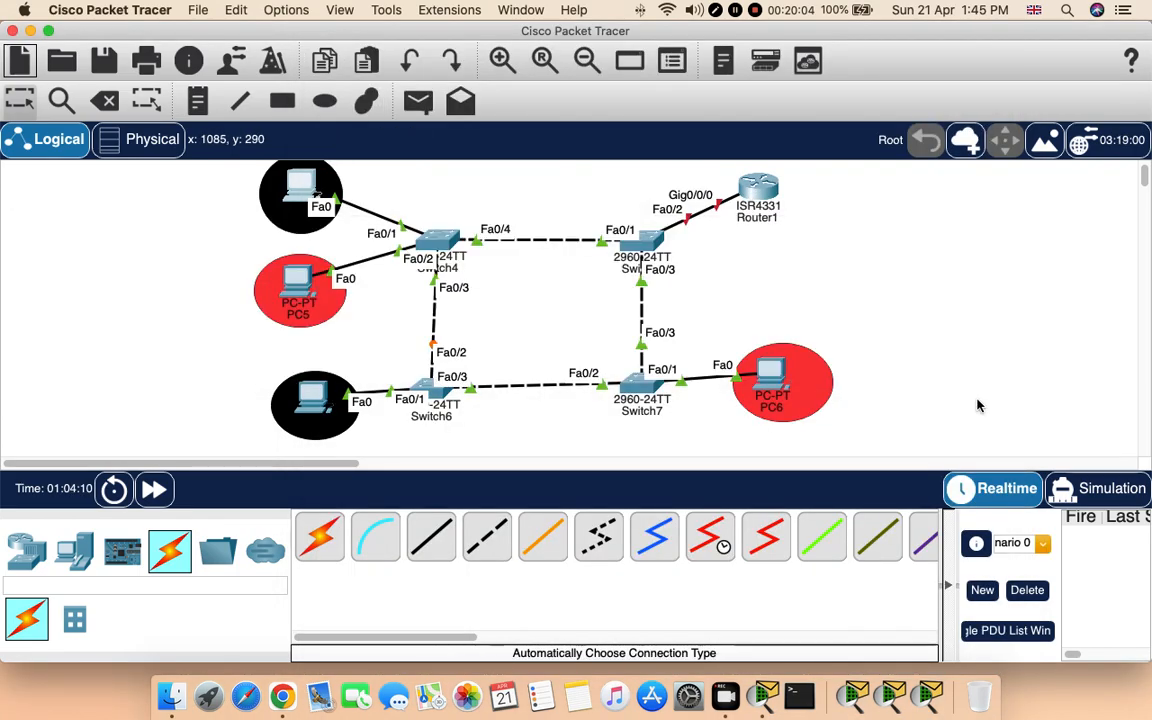
# Open Router1's command line and answer no to the initial configuration dialog
pyautogui.click(766, 194)
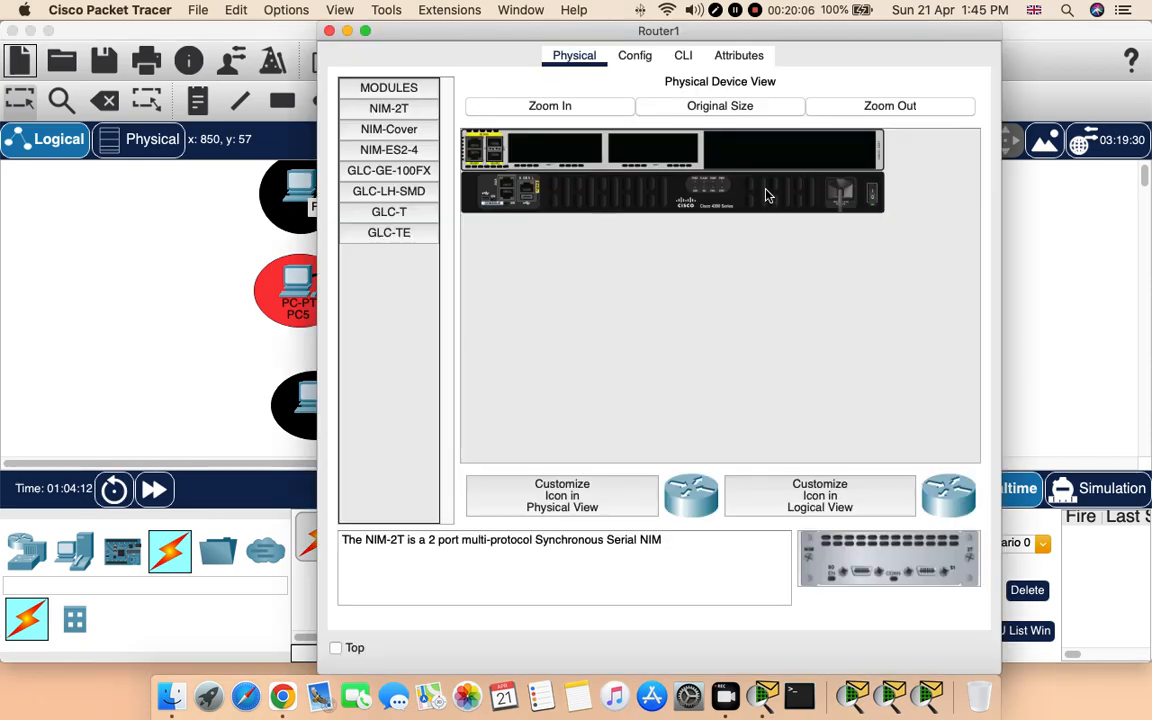
pyautogui.click(680, 57)
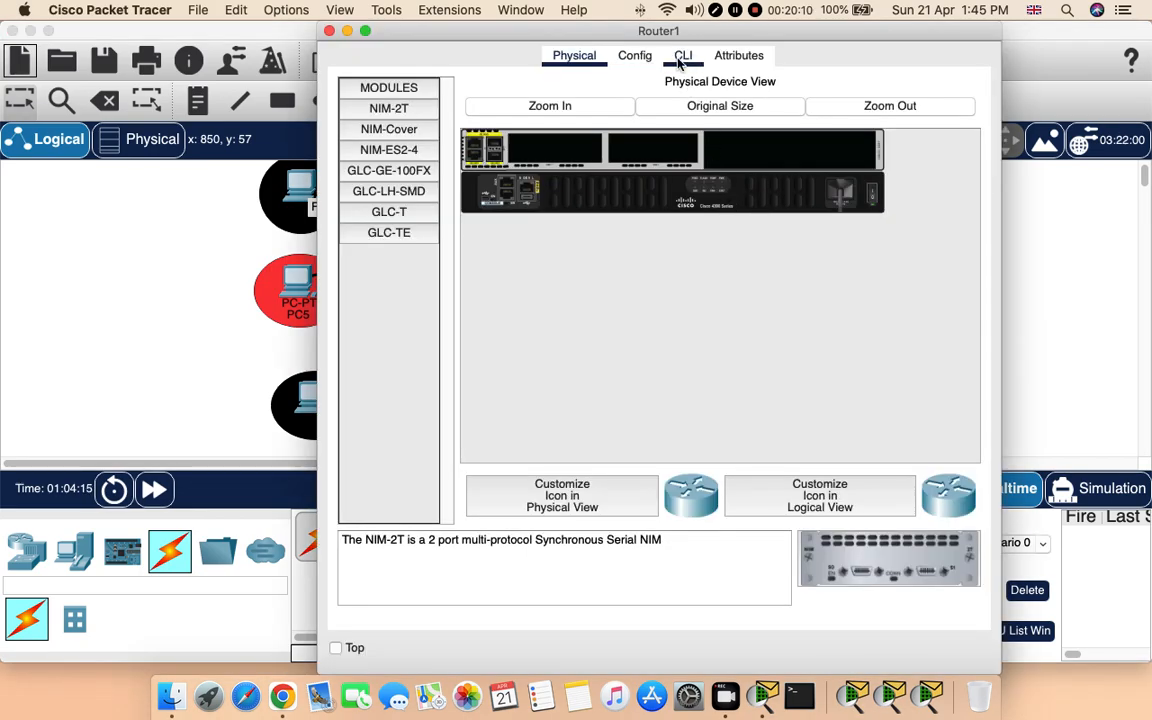
pyautogui.write('no')
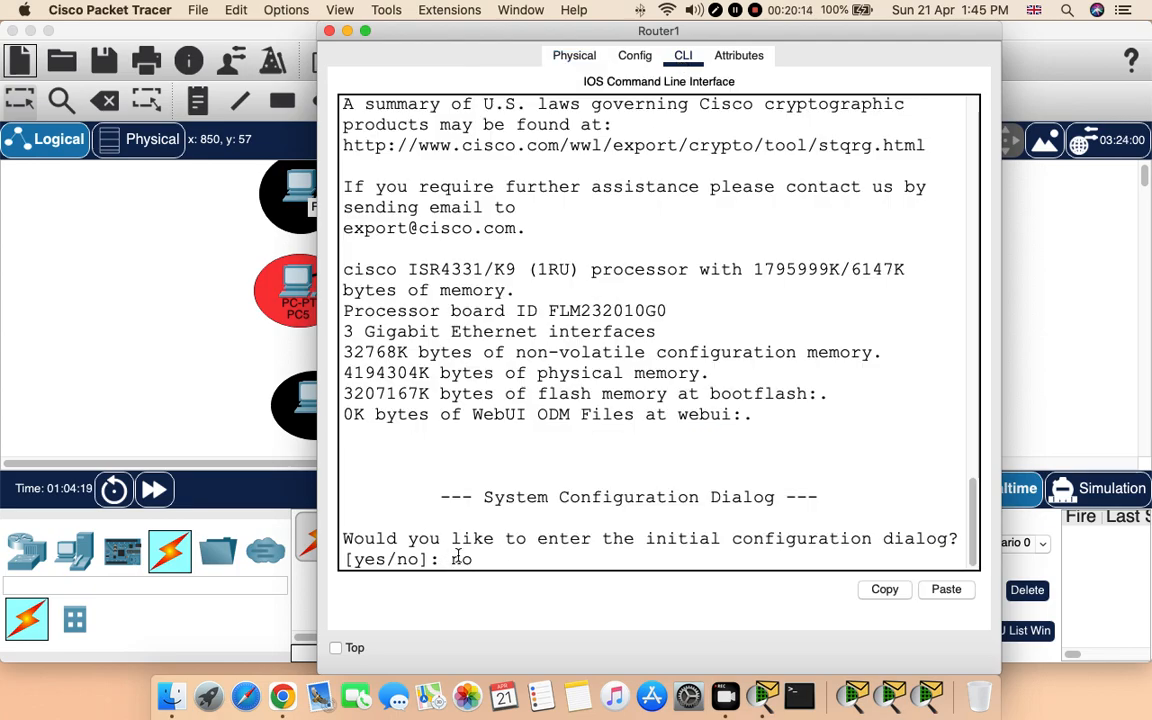
pyautogui.press('Return')
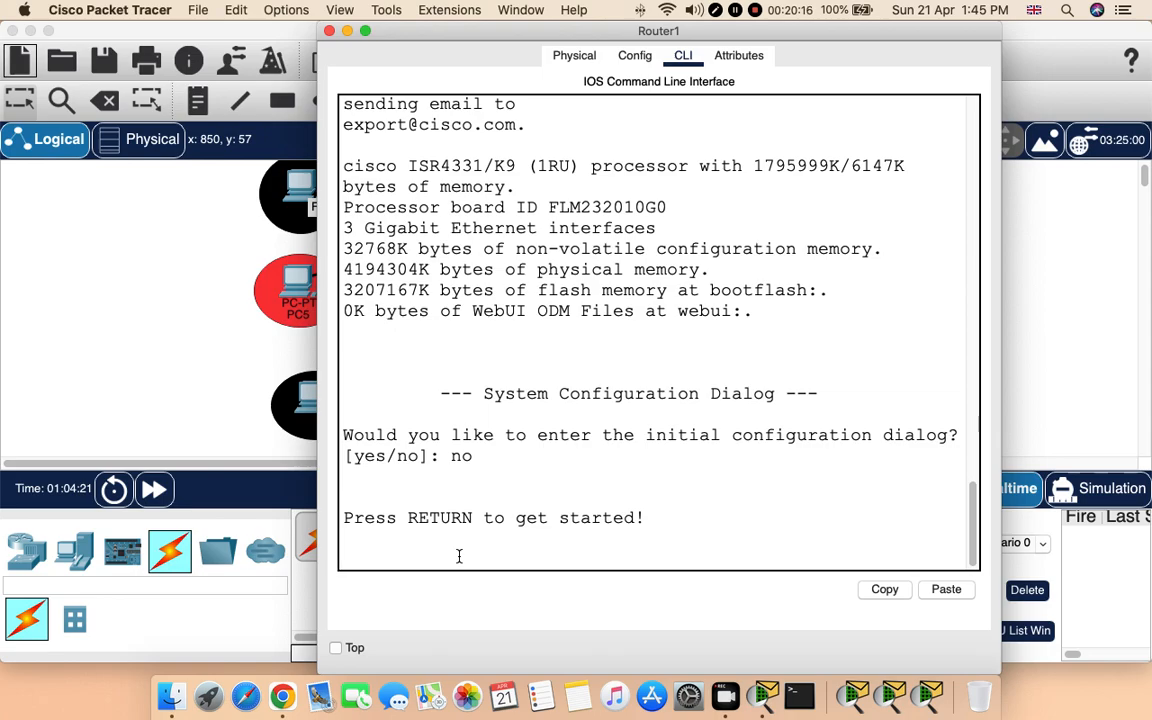
pyautogui.press('Return')
# Enter global configuration mode on Router1 with en and conf t, and set its hostname with host rw1
pyautogui.write('en')
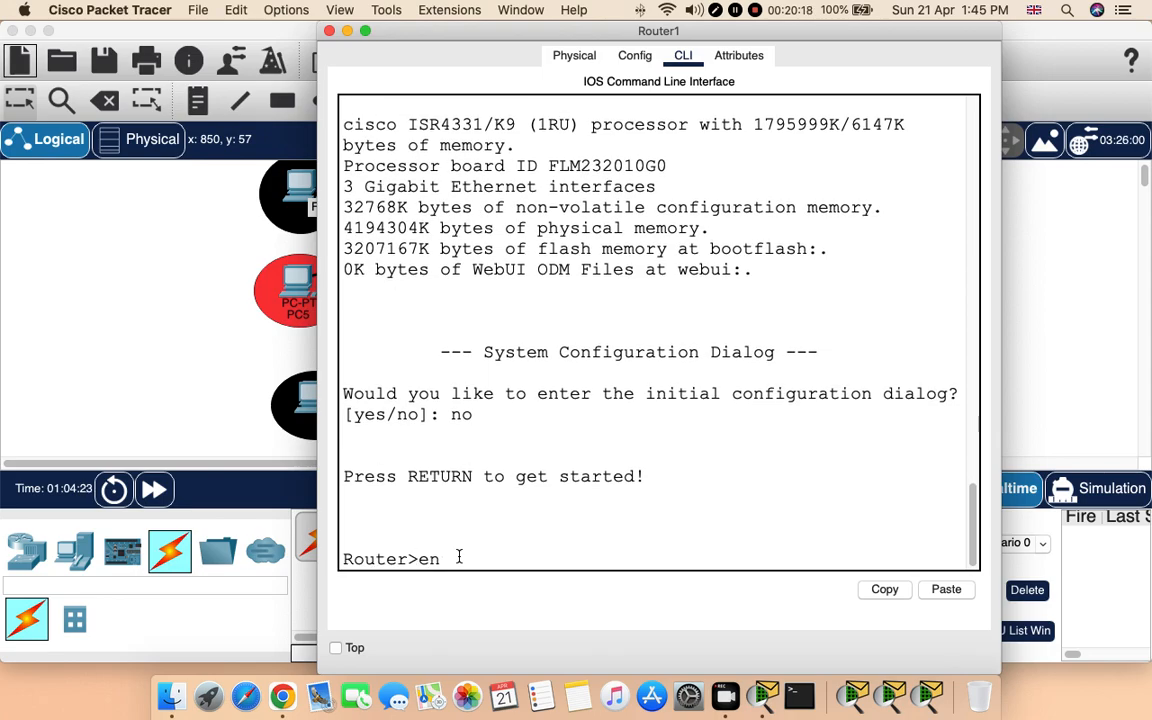
pyautogui.press('Return')
pyautogui.write('conf t')
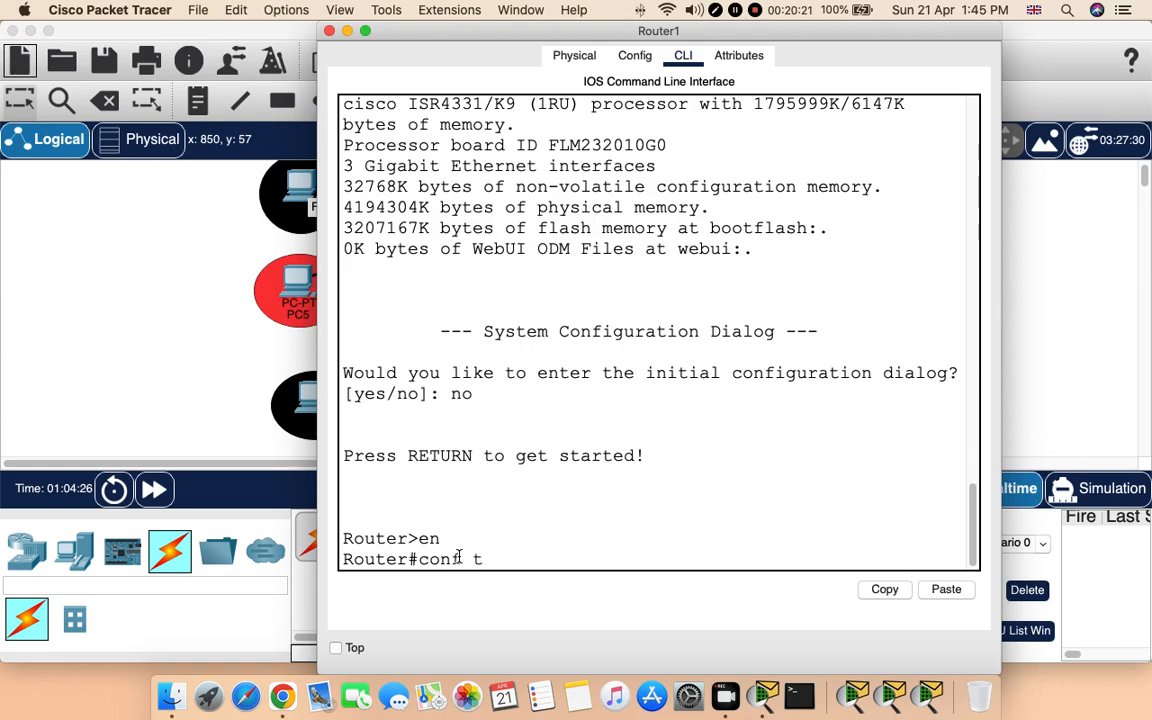
pyautogui.press('Return')
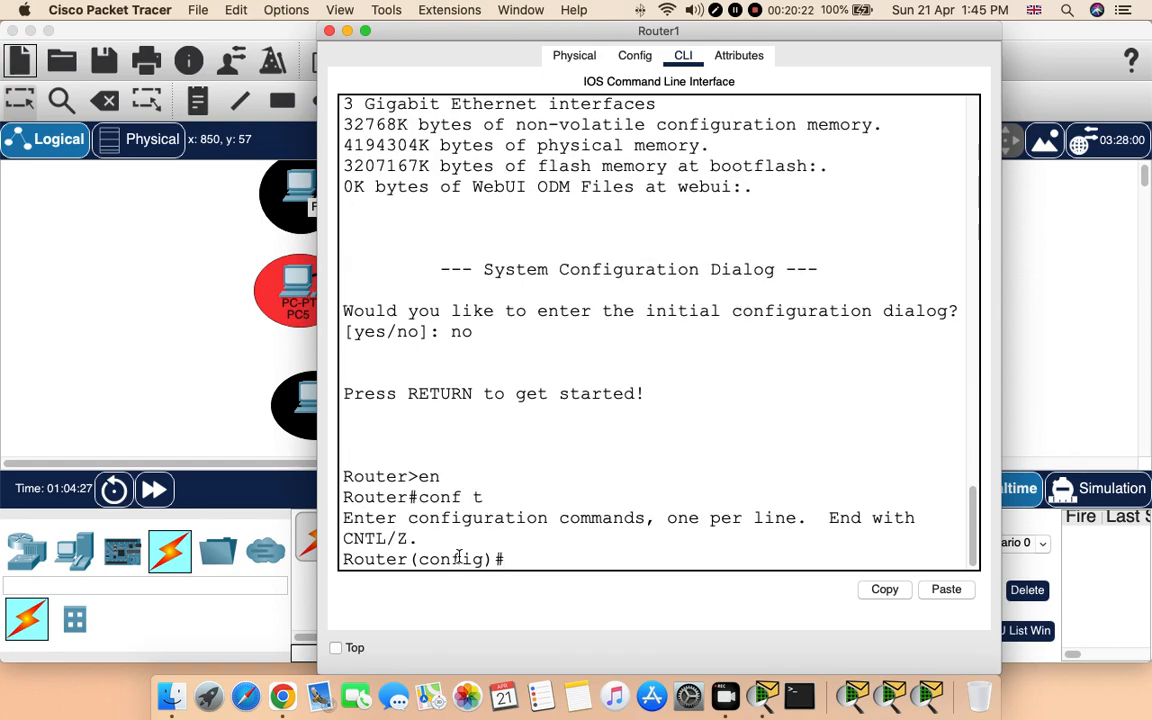
pyautogui.write('host')
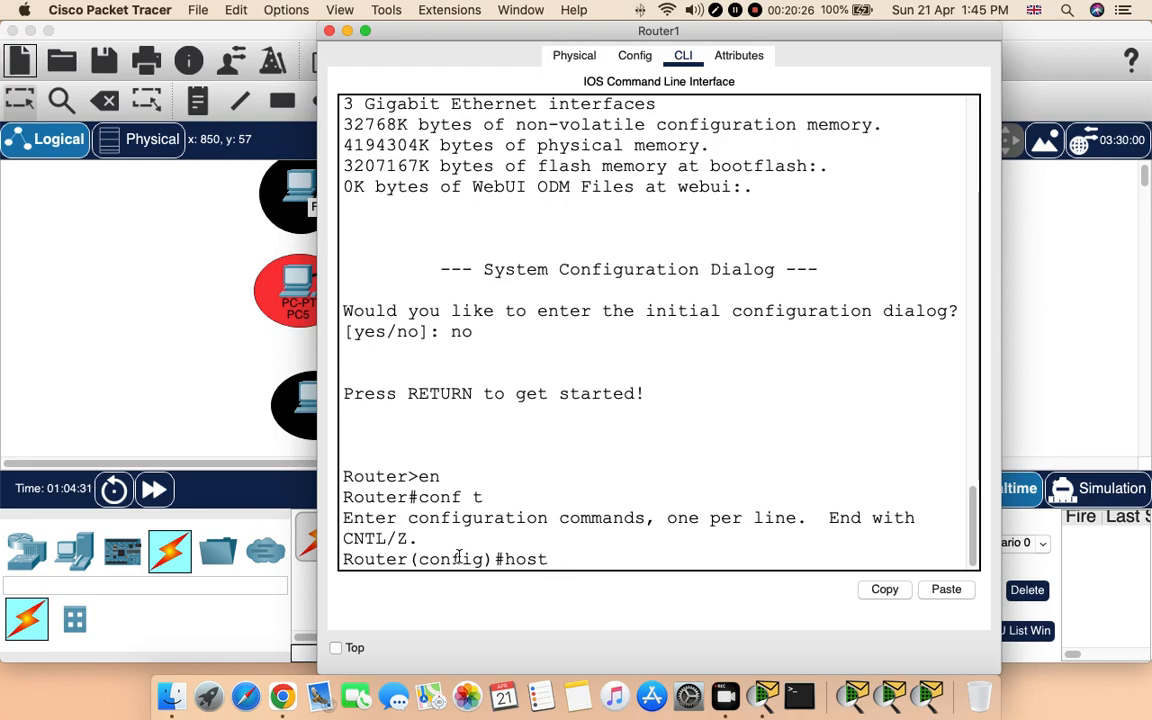
pyautogui.write(' rw1')
pyautogui.press('Return')
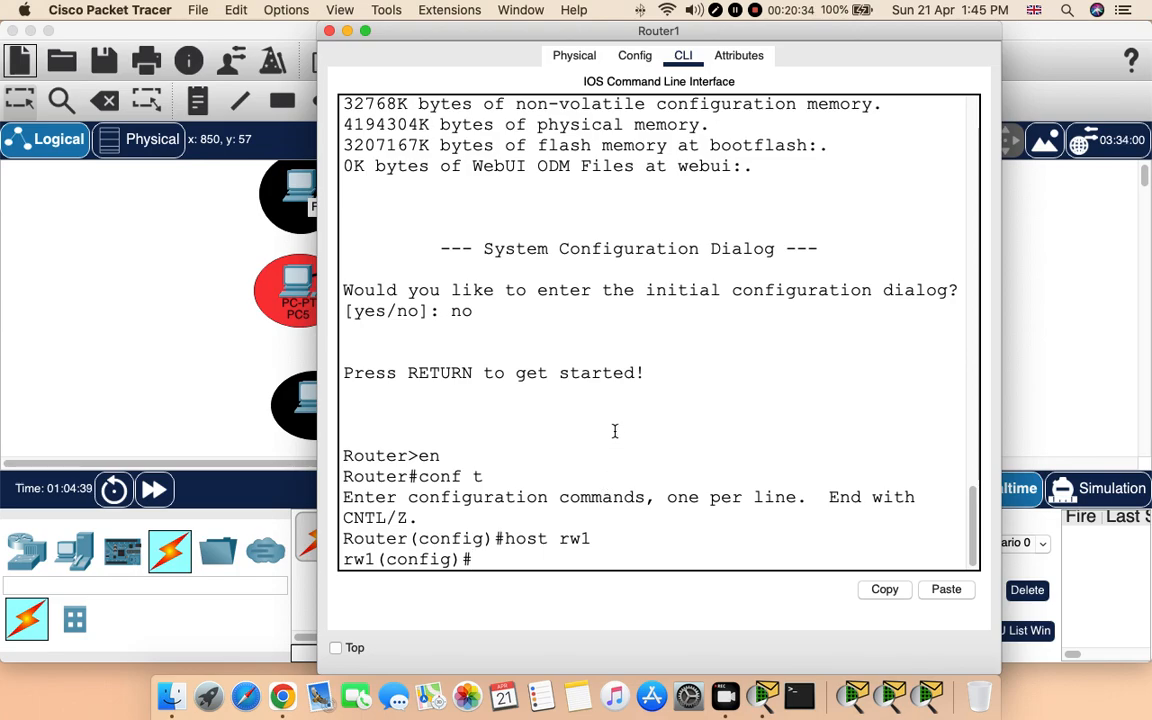
# Enable Router1's GigabitEthernet0/0/0 interface with int g0/0/0 and no shutdown, and exit interface configuration mode
pyautogui.moveTo(488, 35); pyautogui.dragTo(500, 276)
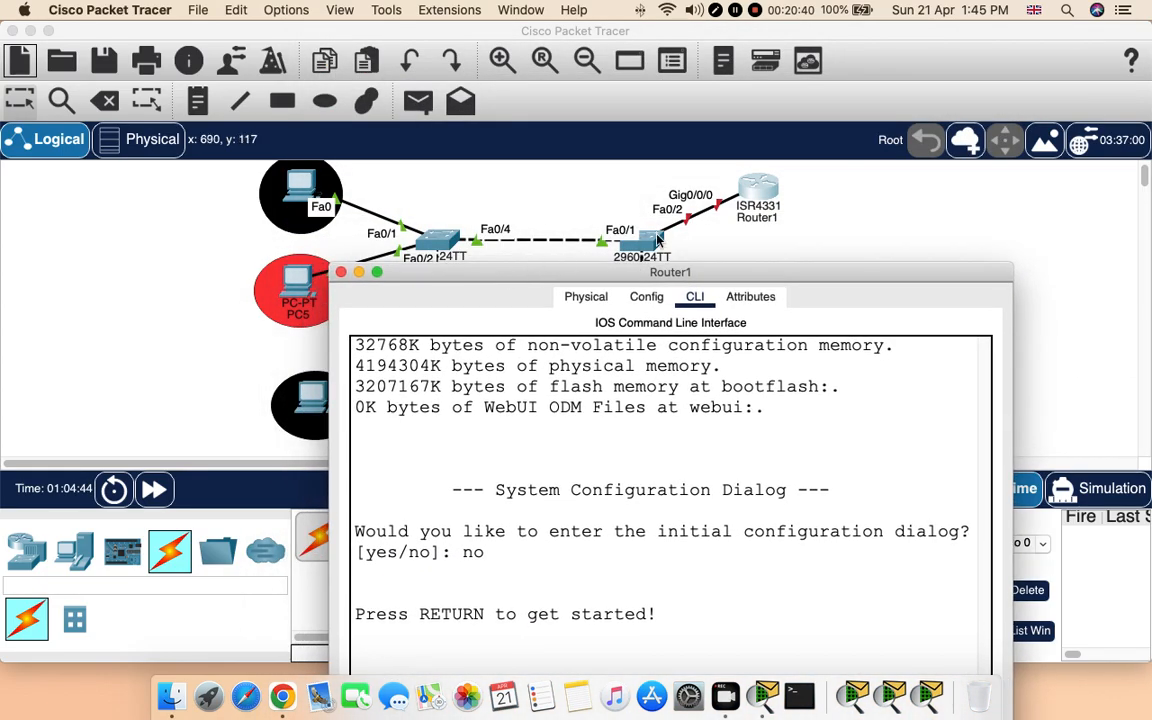
pyautogui.moveTo(655, 272); pyautogui.dragTo(613, 94)
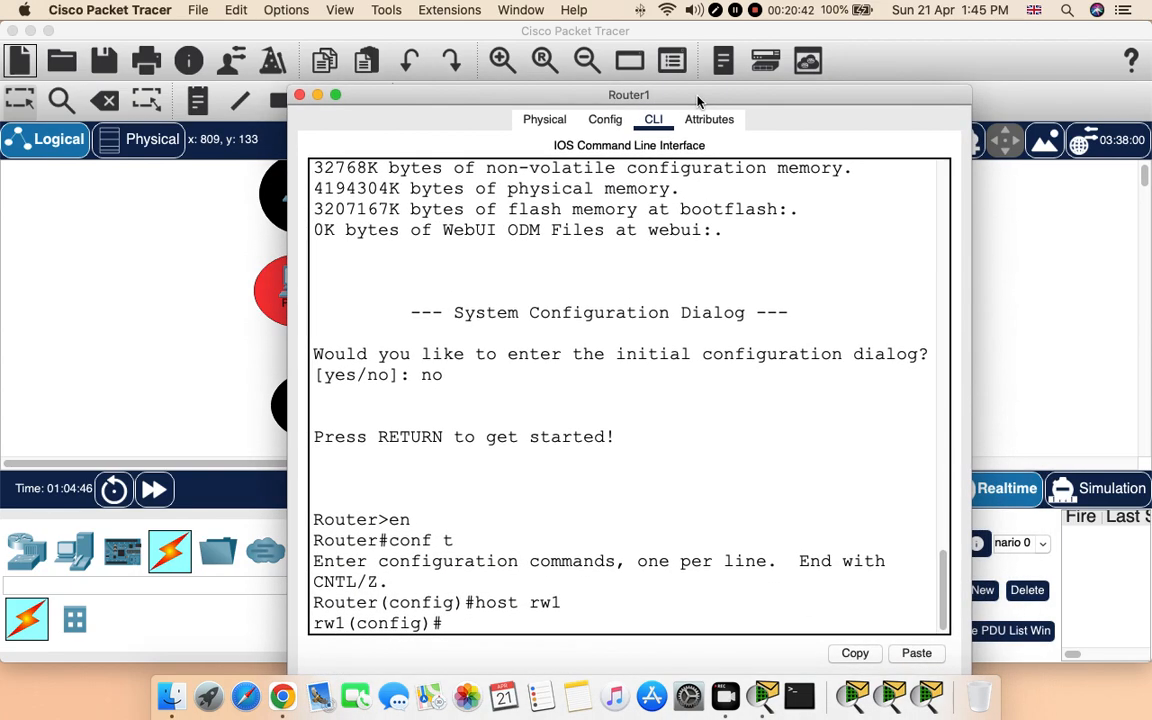
pyautogui.write('int')
pyautogui.press('Tab')
pyautogui.write('g')
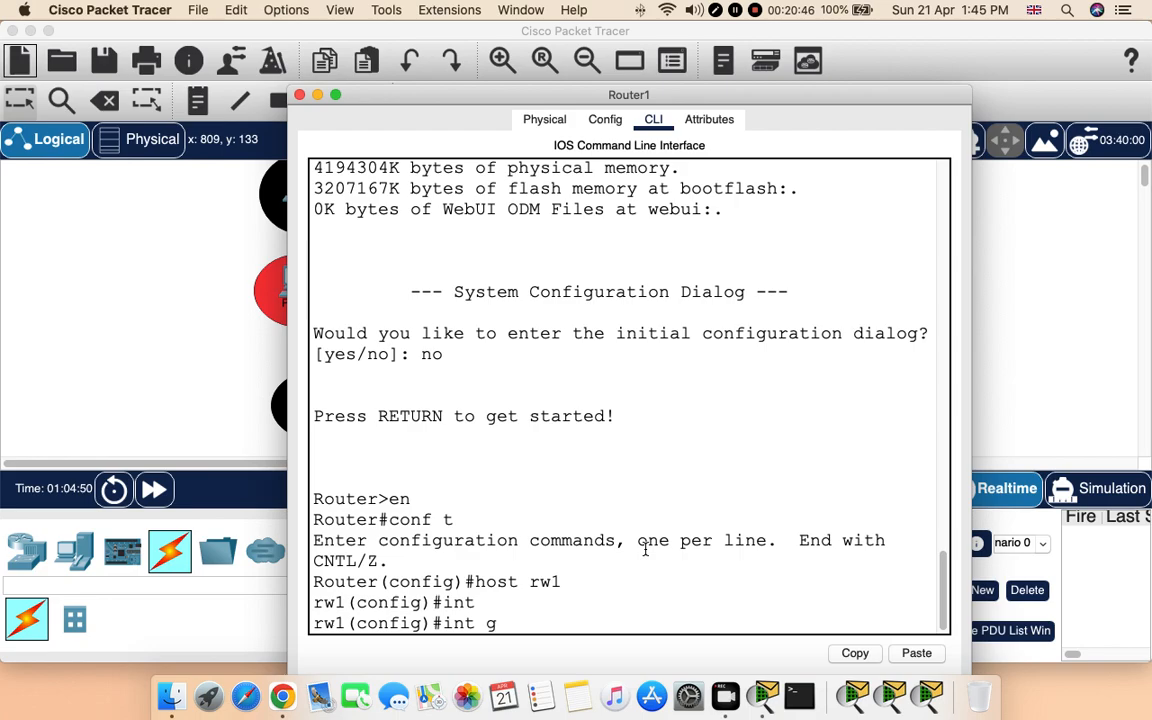
pyautogui.write('0/0/0')
pyautogui.press('Return')
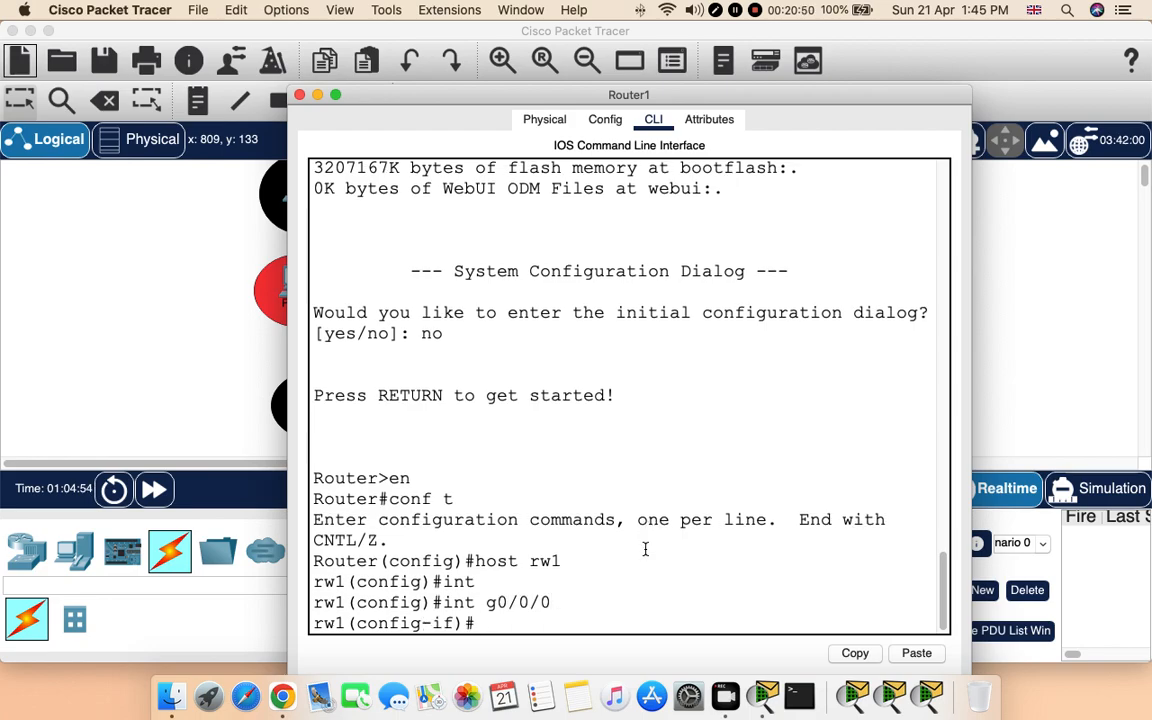
pyautogui.write('no shut')
pyautogui.press('Tab')
pyautogui.press('Return')
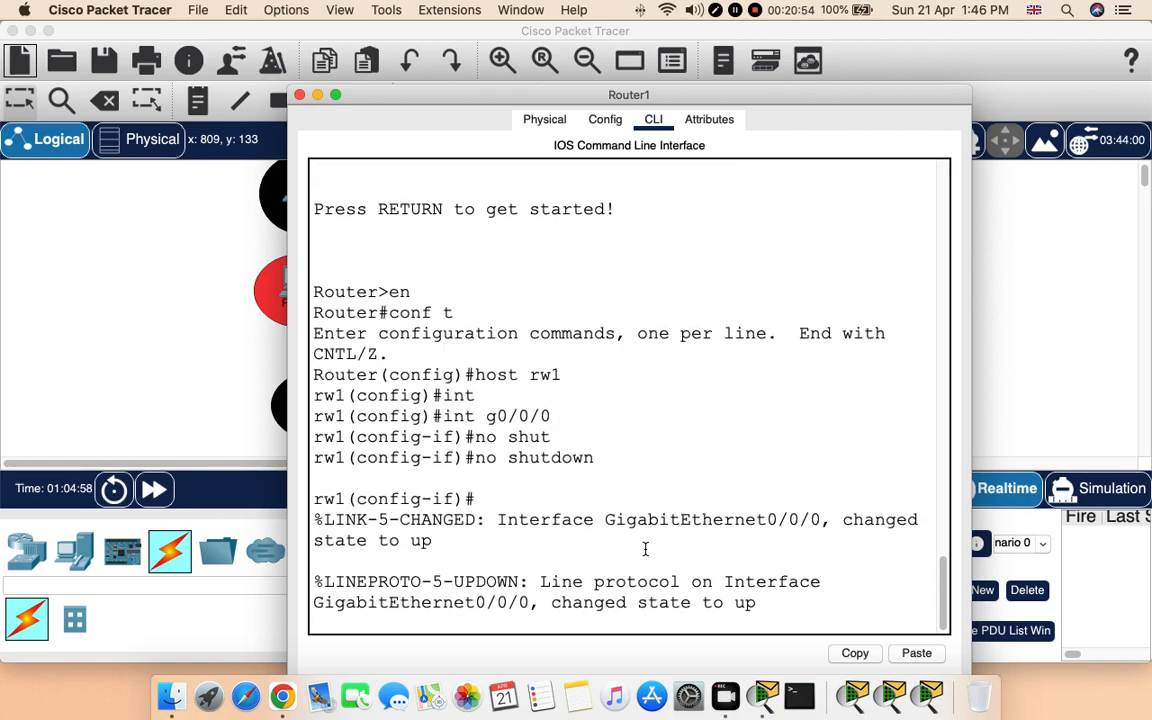
pyautogui.moveTo(778, 100)
pyautogui.mouseDown()
pyautogui.moveTo(773, 407)
pyautogui.moveTo(788, 103)
pyautogui.mouseUp()
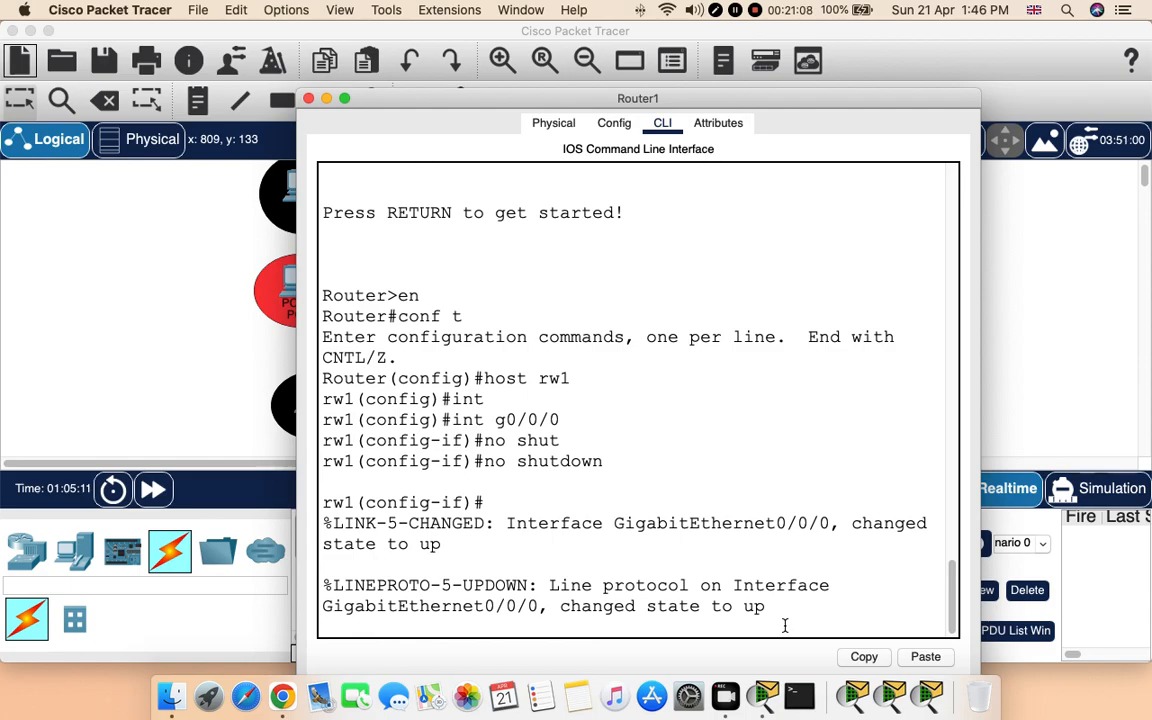
pyautogui.press('Return')
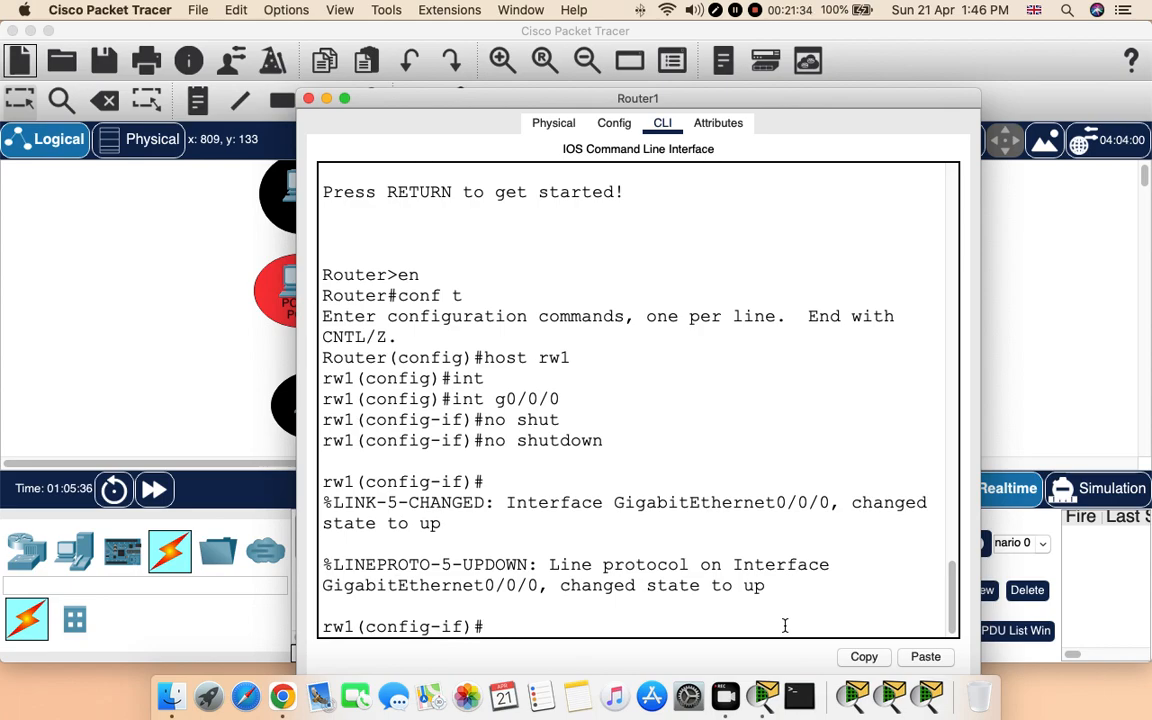
pyautogui.write('exit')
pyautogui.press('Return')
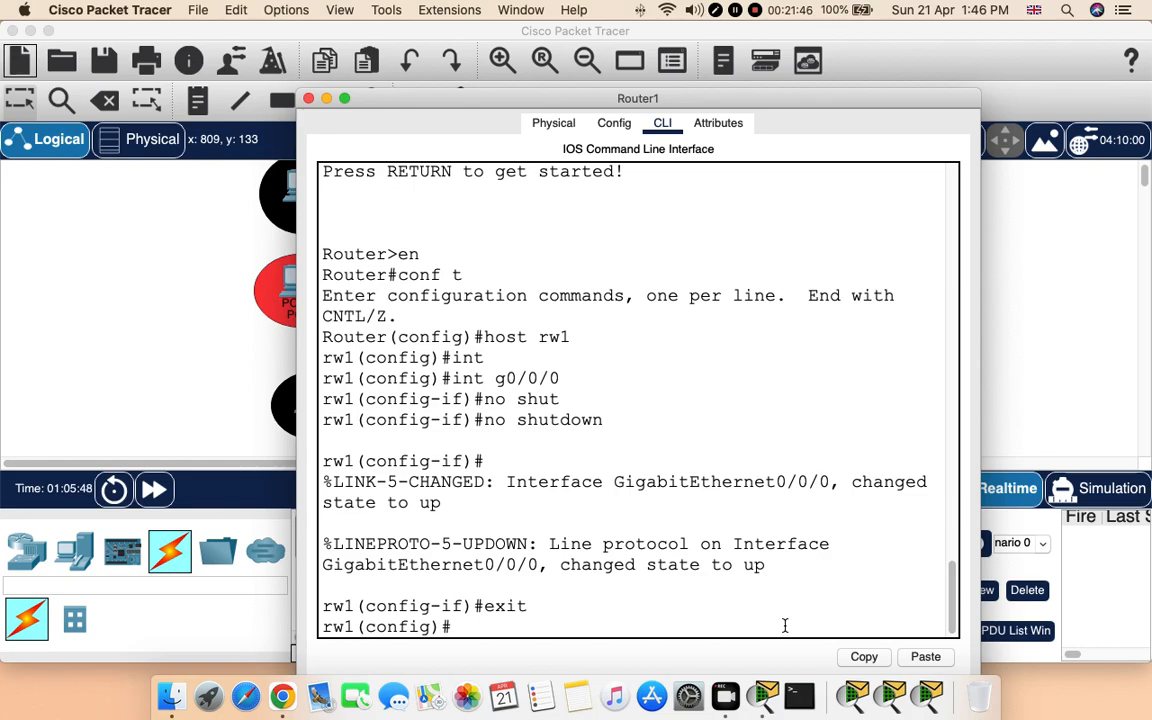
# Create the first subinterface on the router's GigabitEthernet0/0/0 port with int g0/0/0.1
pyautogui.moveTo(560, 378); pyautogui.dragTo(494, 378)
pyautogui.moveTo(582, 98); pyautogui.dragTo(489, 113)
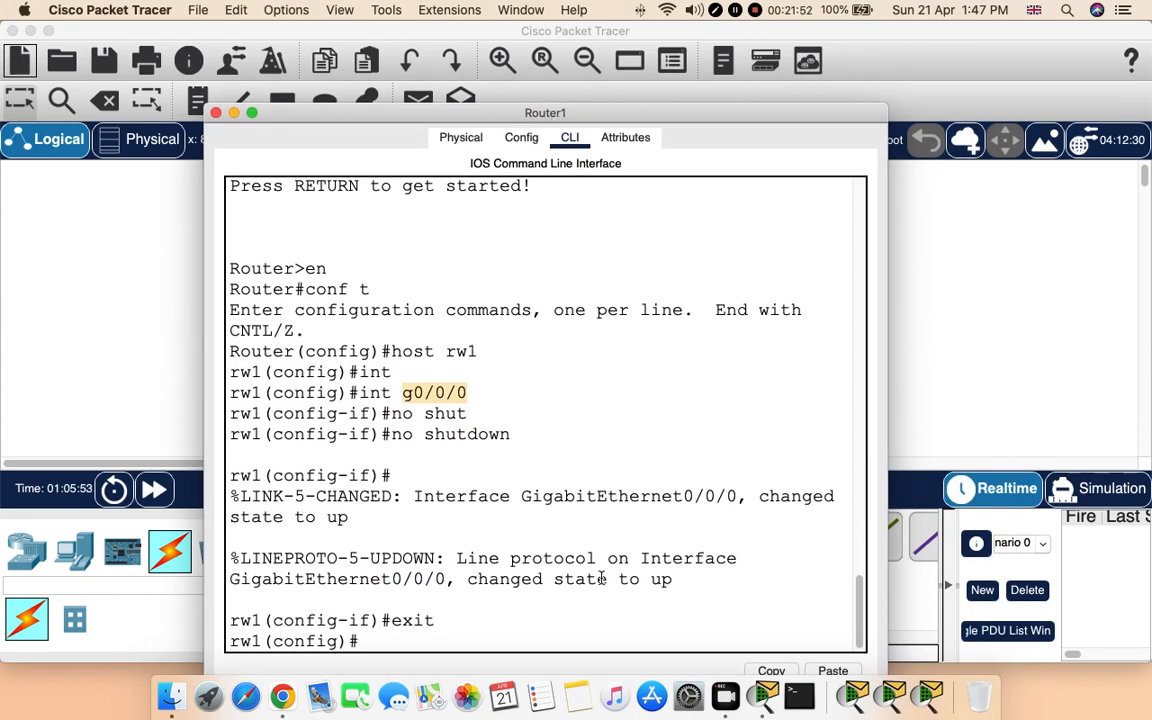
pyautogui.click(444, 646)
pyautogui.write('int')
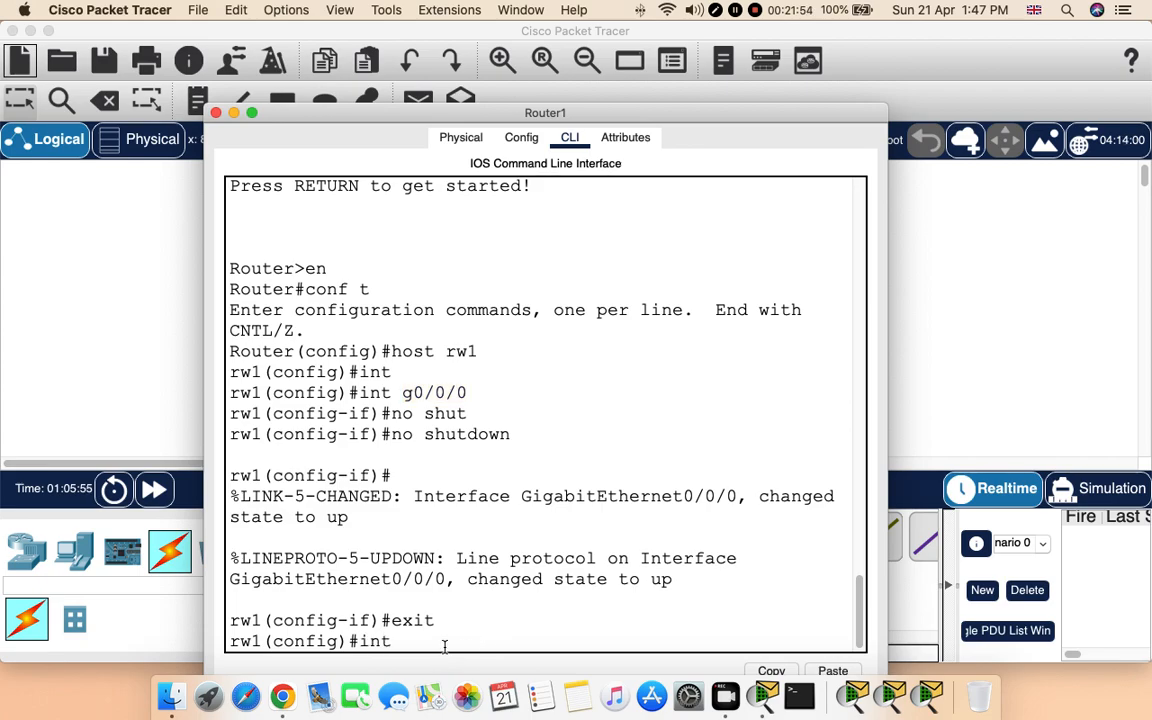
pyautogui.write(' g0/0/0.1')
pyautogui.press('Return')
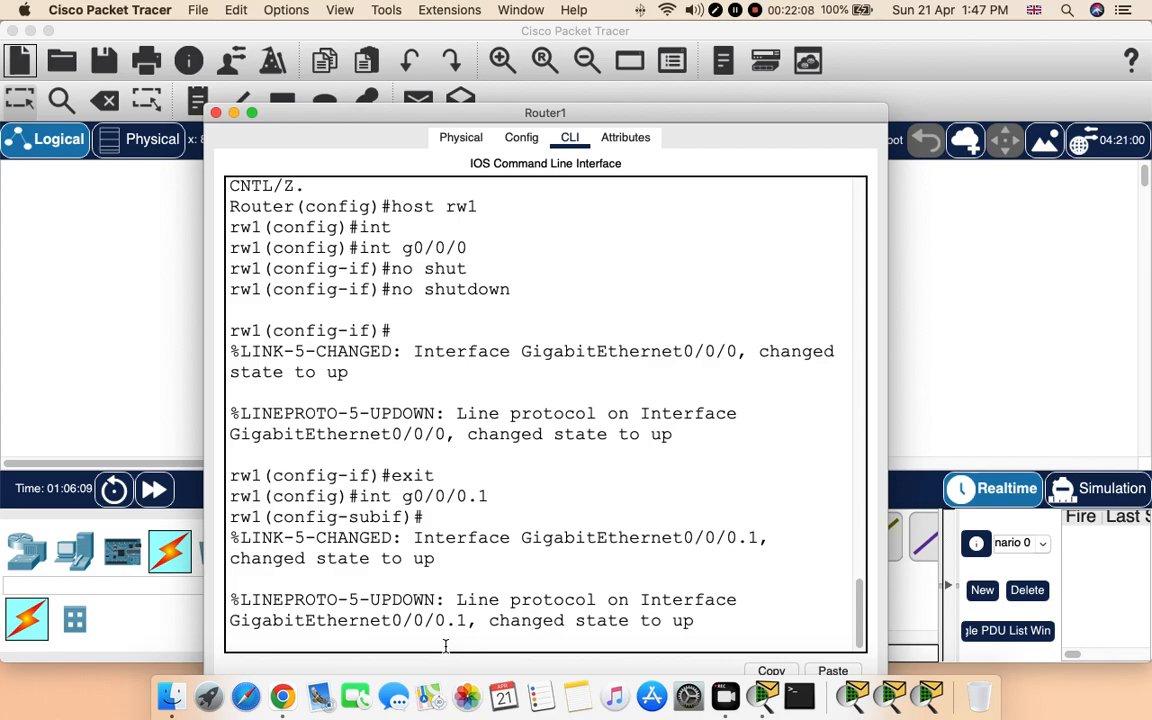
pyautogui.moveTo(349, 517); pyautogui.dragTo(408, 517)
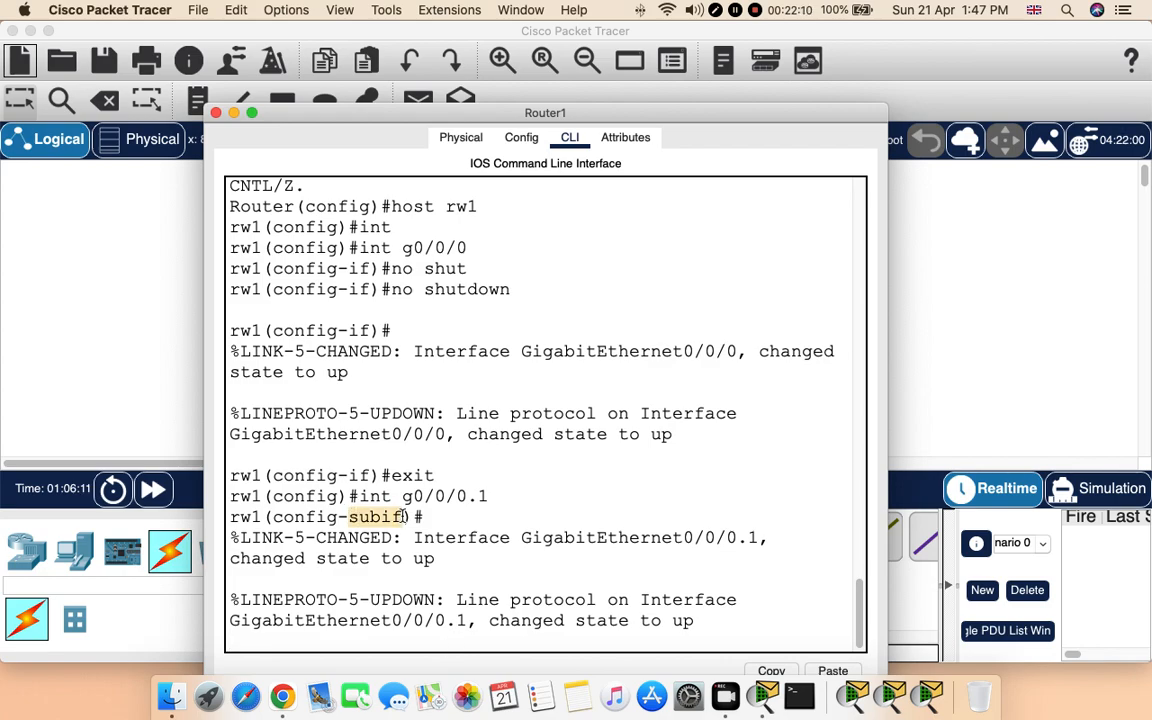
# Assign VLAN 1 tagging to subinterface g0/0/0.1 with encapsulation dot1q 1
pyautogui.press('Return')
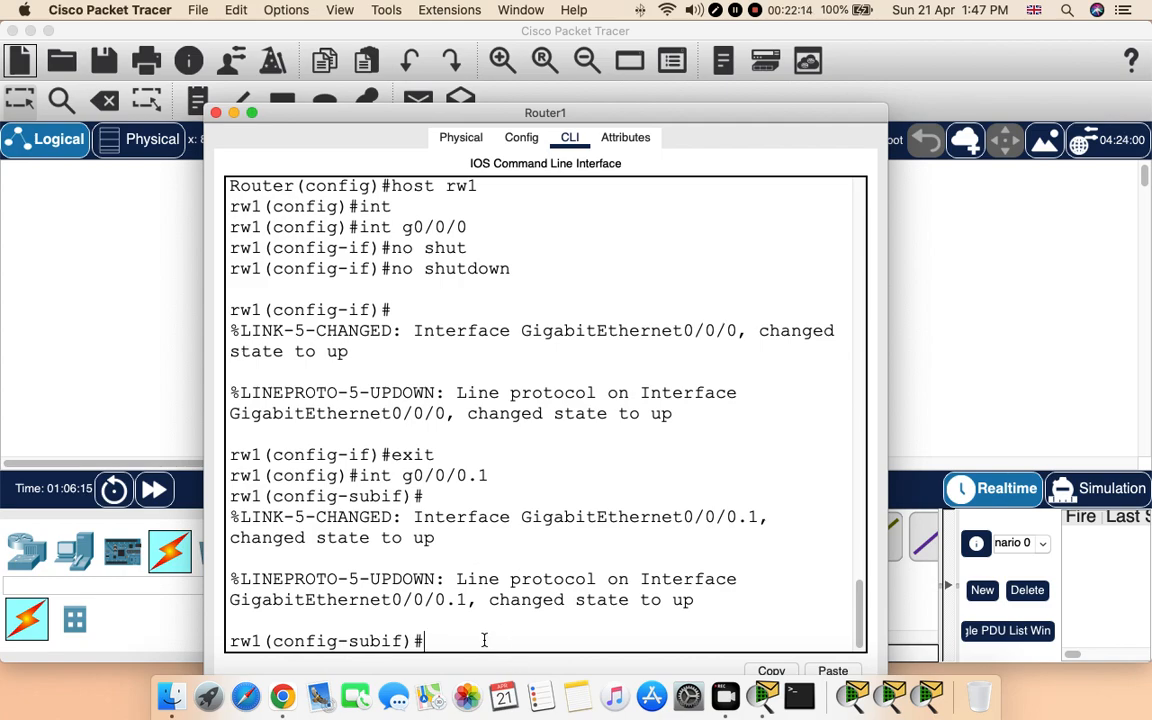
pyautogui.write('enc')
pyautogui.press('Tab')
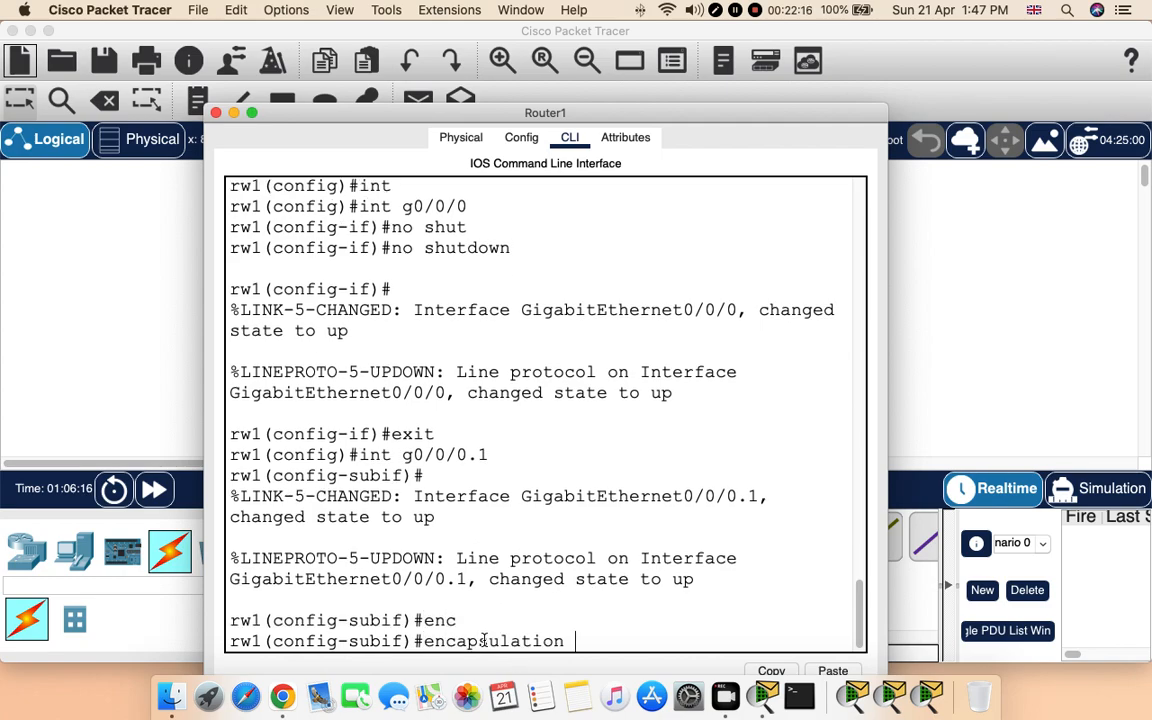
pyautogui.write('dot1q 1')
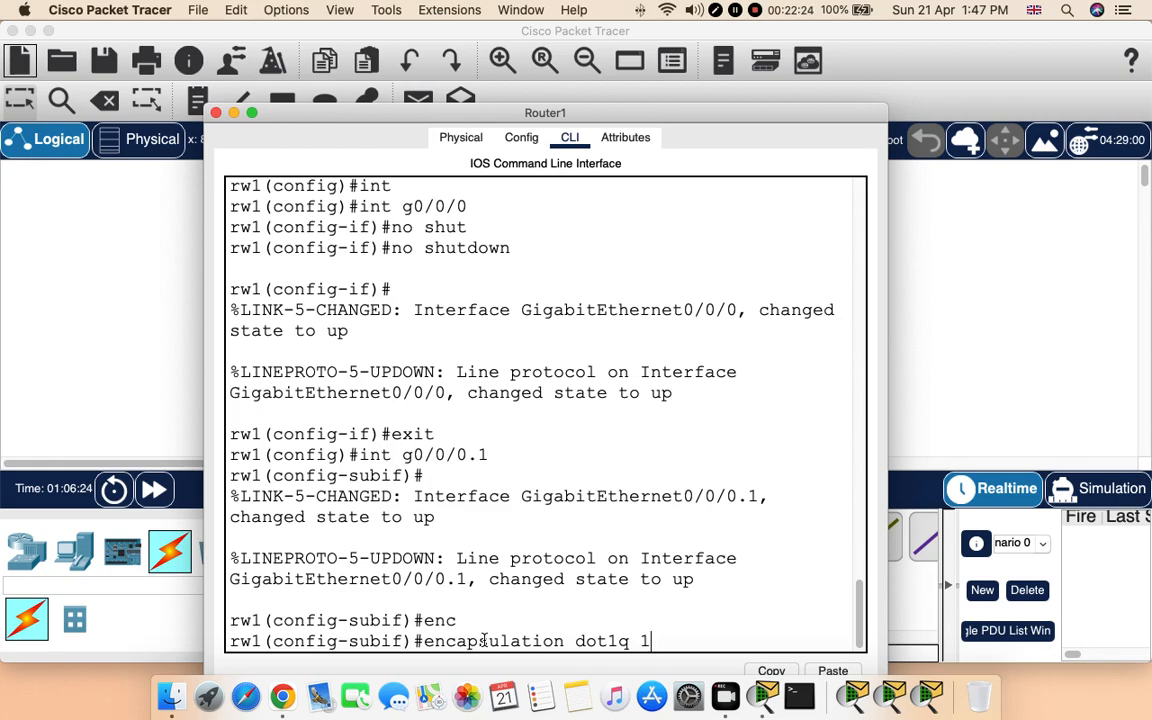
pyautogui.press('Return')
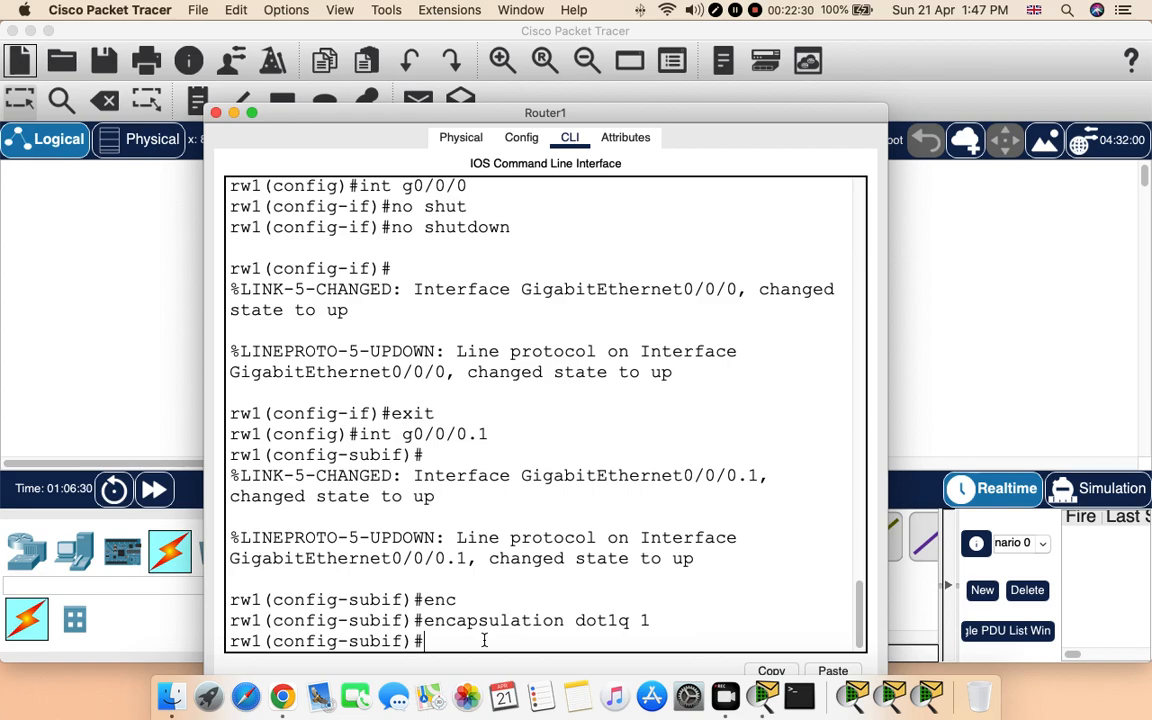
# List the available subinterface commands, and assign g0/0/0.1 its address with ip address 192.168.40.1 255.255.255.0
pyautogui.write('?')
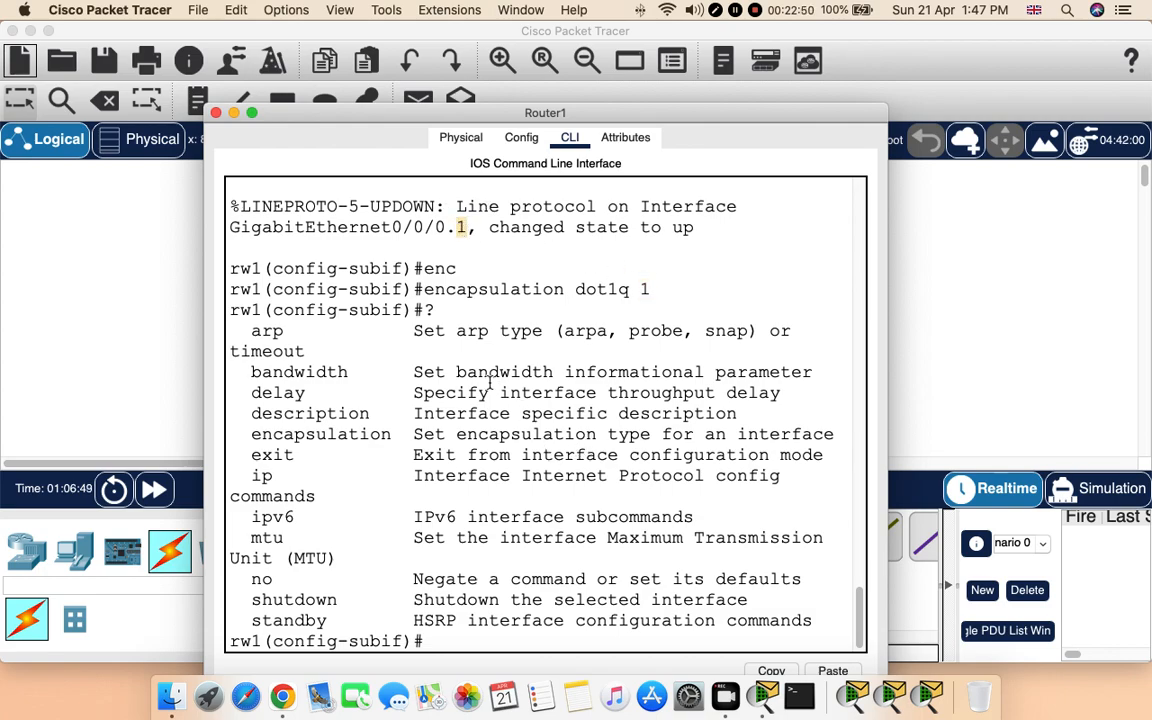
pyautogui.click(430, 641)
pyautogui.write('ip')
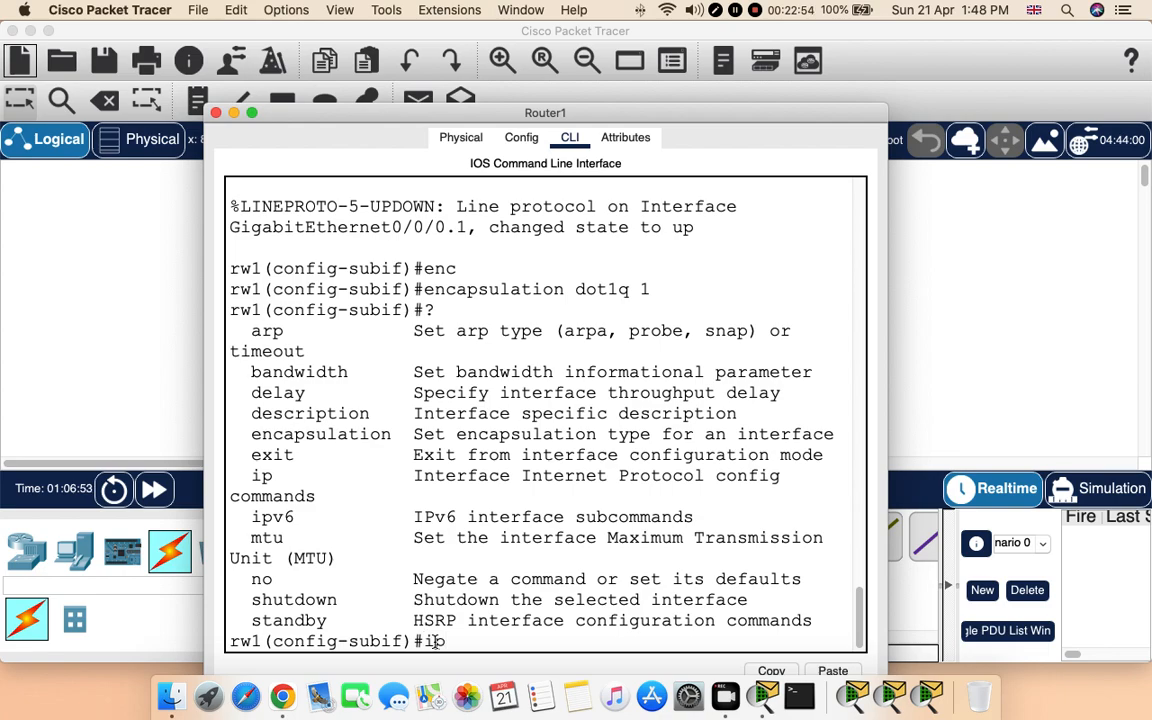
pyautogui.write(' address 192.')
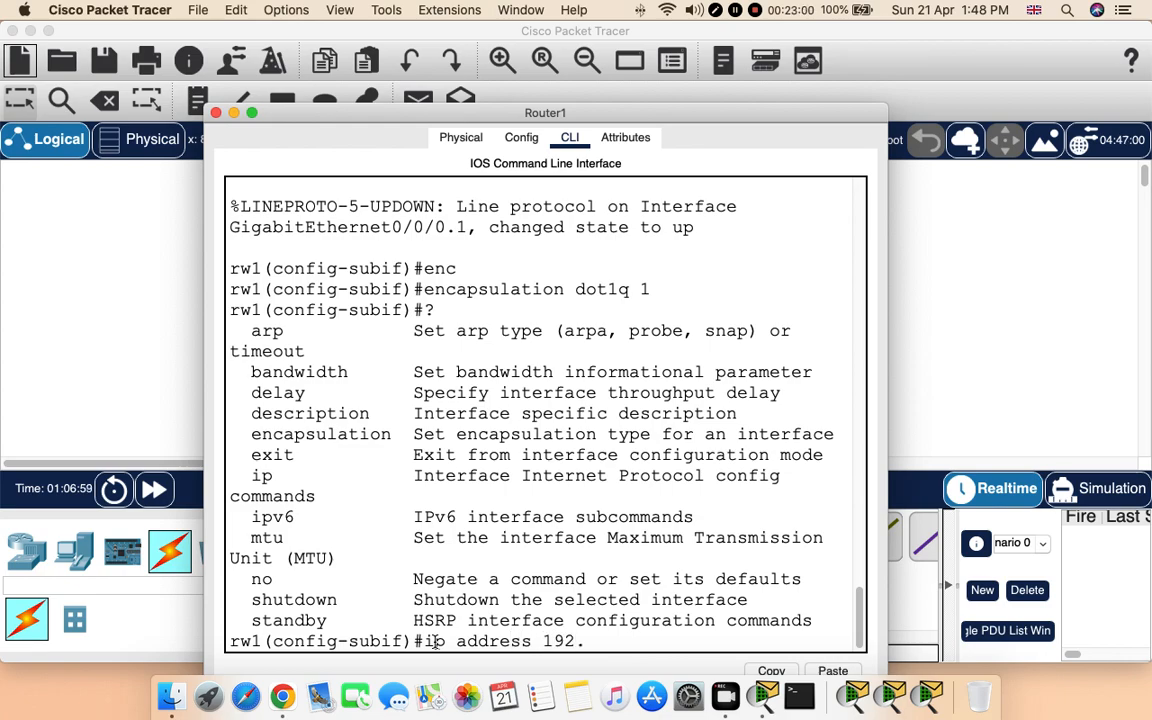
pyautogui.write('168.40.1')
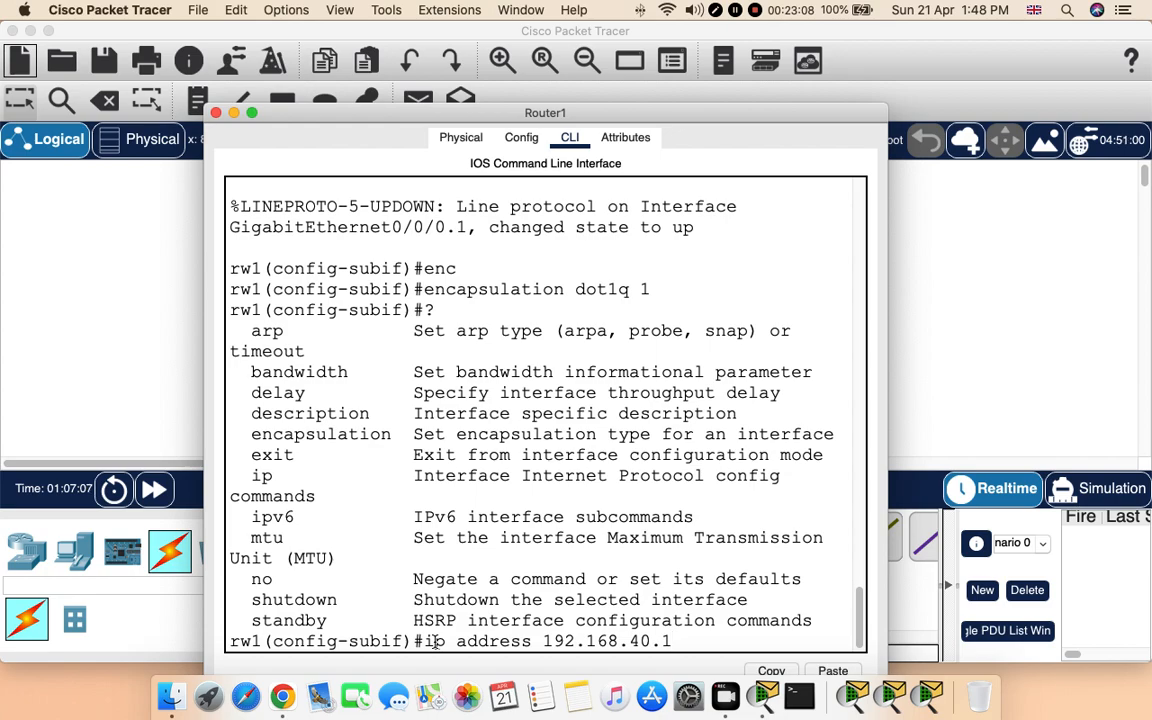
pyautogui.press('Return')
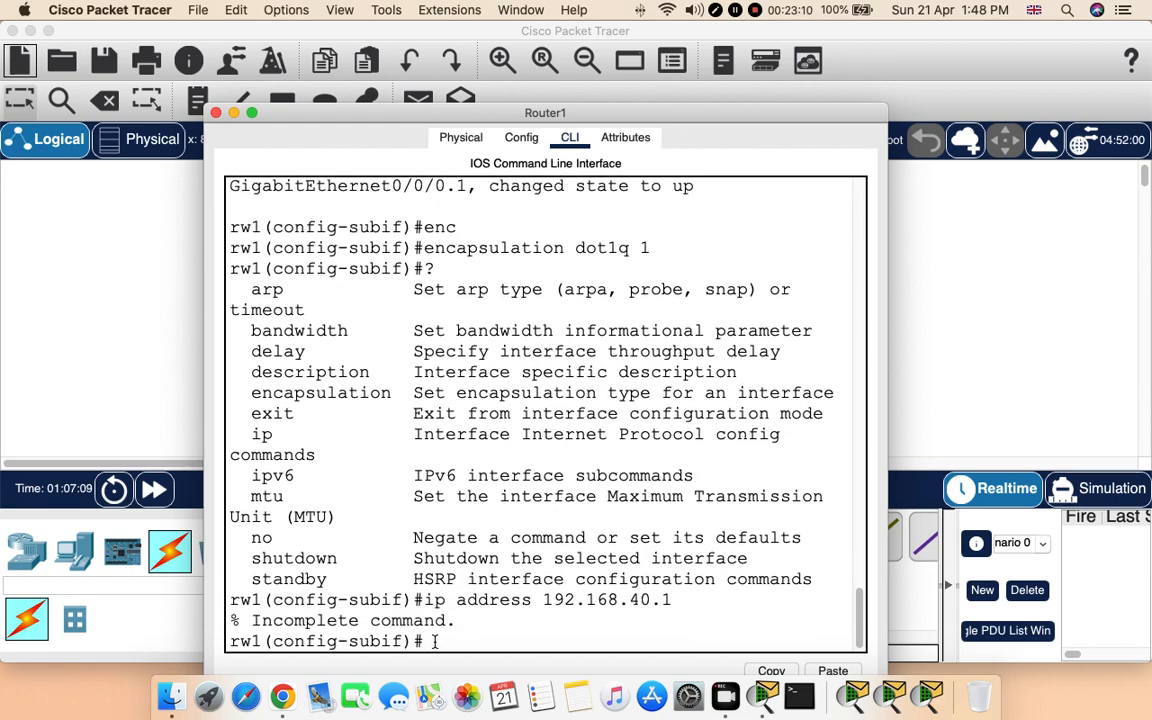
pyautogui.press('Up')
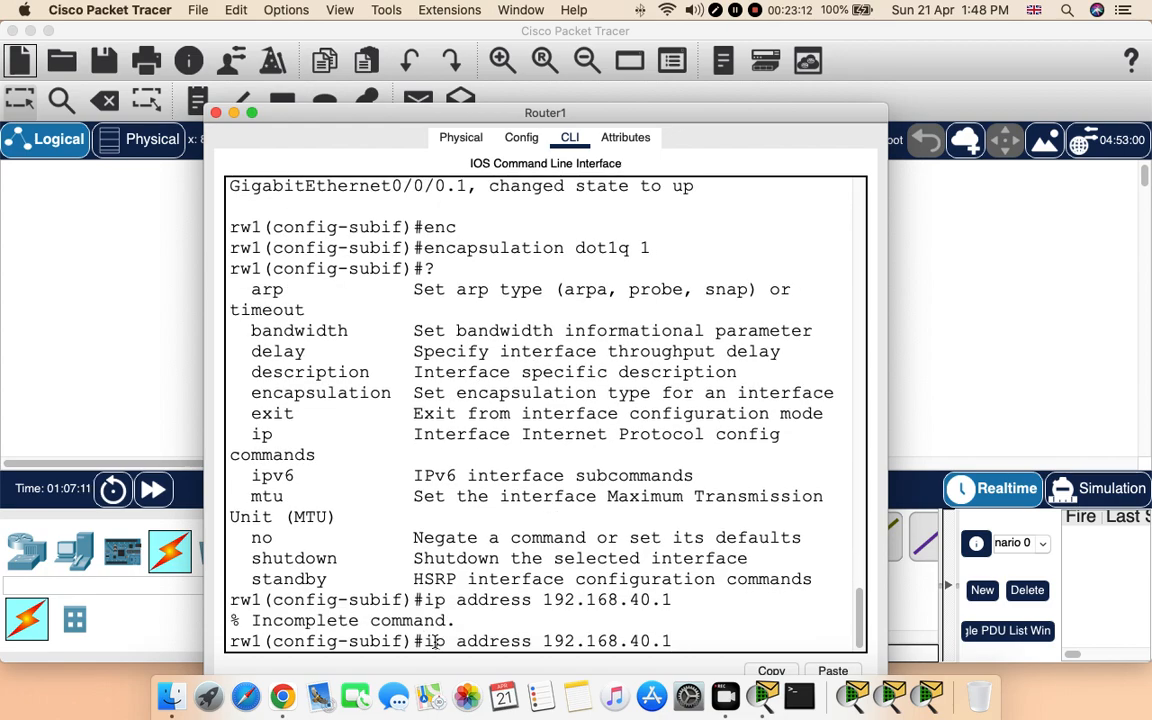
pyautogui.write('255.')
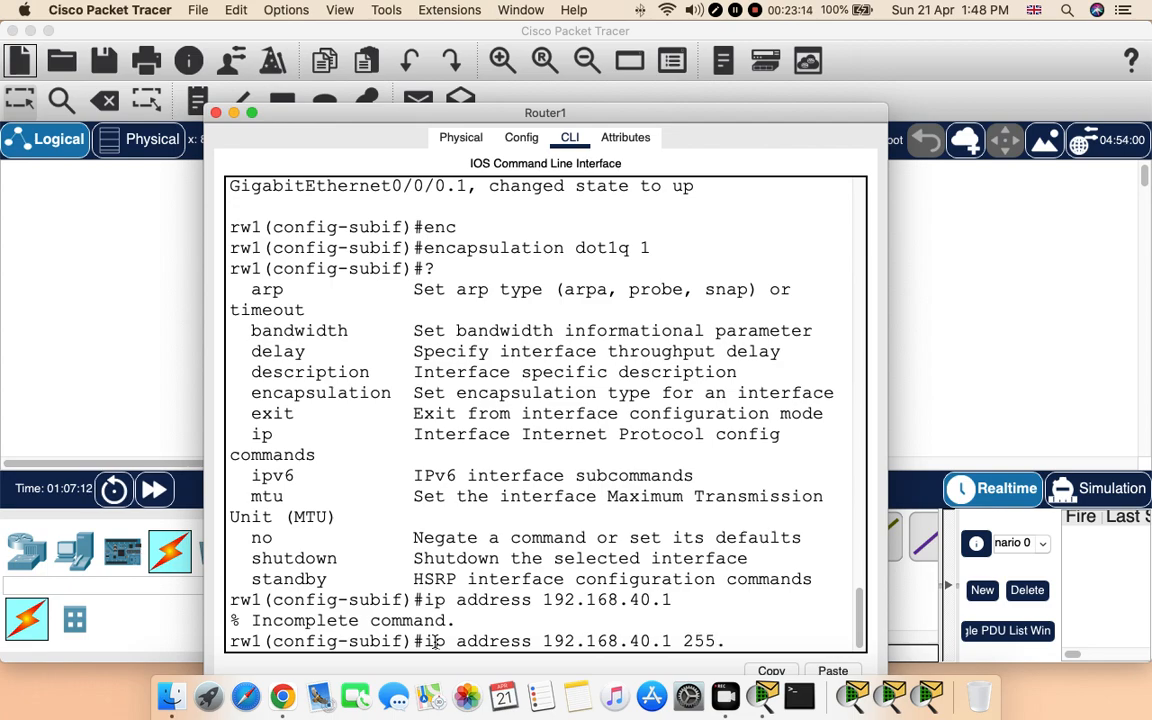
pyautogui.write('255.255.0')
pyautogui.press('Return')
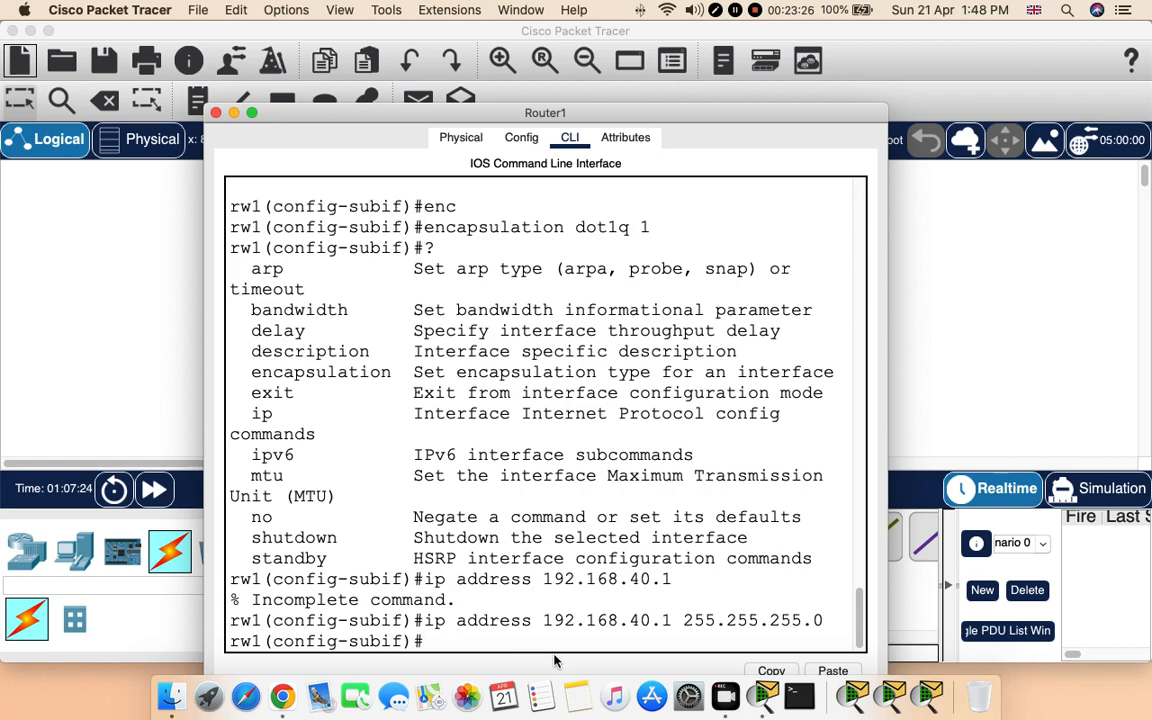
# Create the second subinterface on the router's GigabitEthernet0/0/0 port with int g0/0/0.2
pyautogui.press('Up')
pyautogui.press('Up')
pyautogui.press('Up')
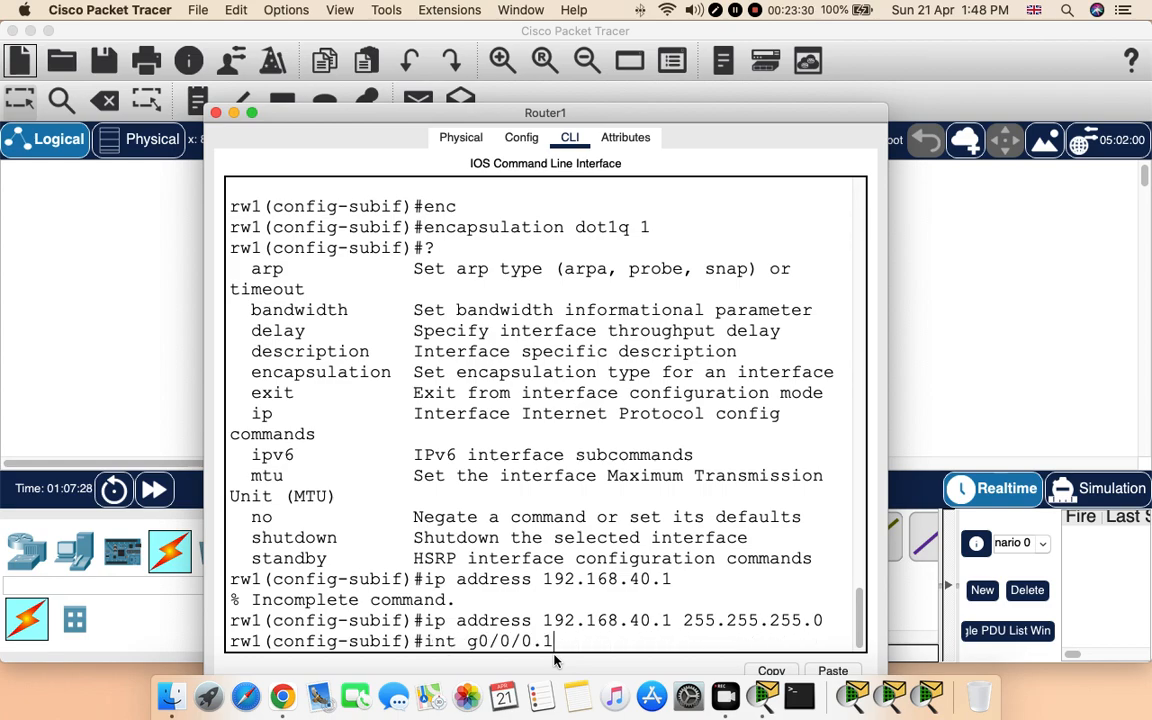
pyautogui.press('BackSpace')
pyautogui.write('2')
pyautogui.press('Return')
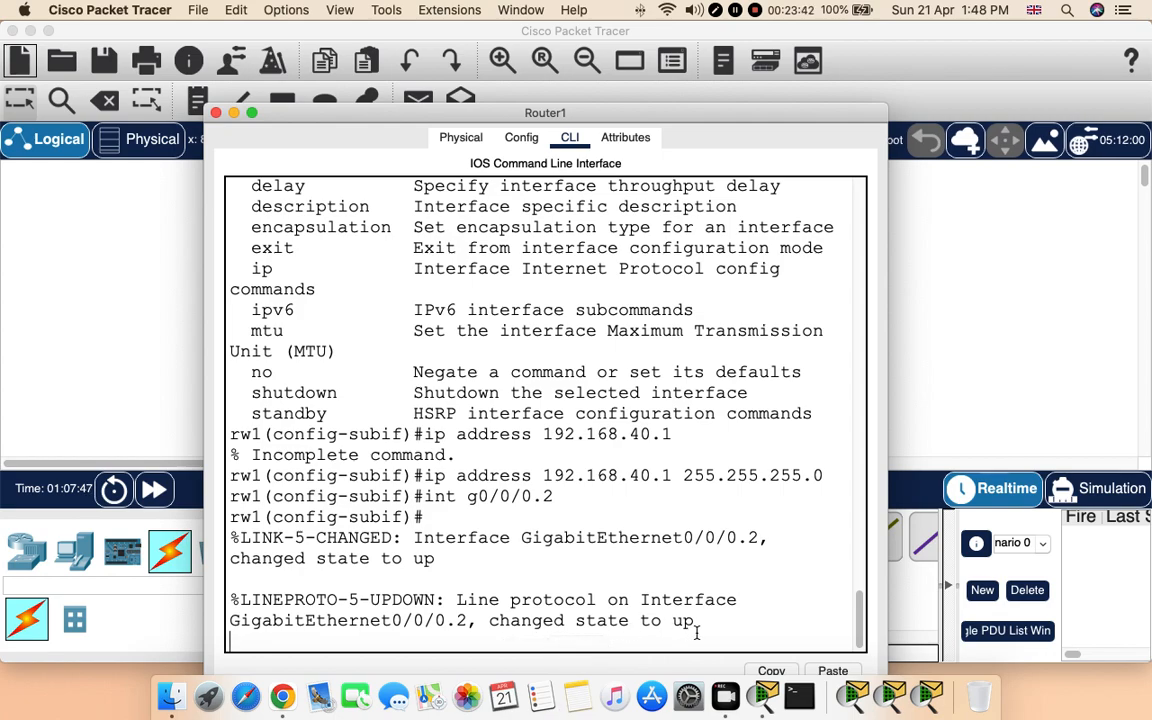
pyautogui.press('Return')
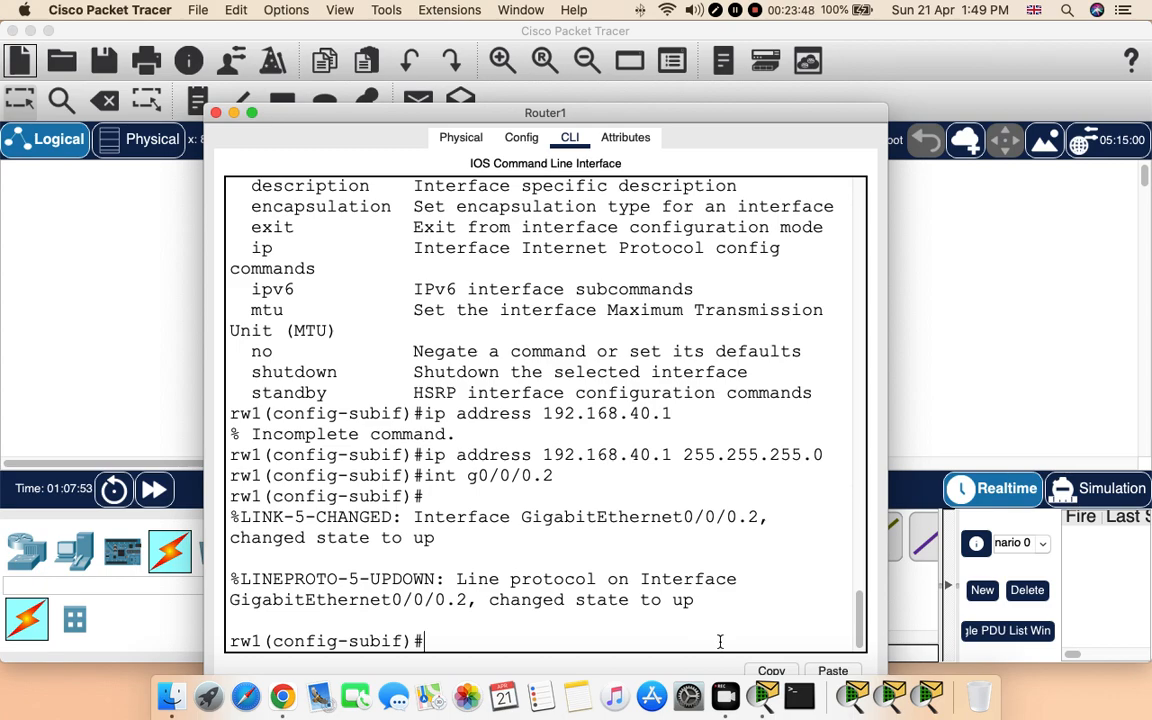
# Assign VLAN 2 tagging to subinterface g0/0/0.2 with encapsulation dot1q 2
pyautogui.press('Up')
pyautogui.press('Up')
pyautogui.press('Up')
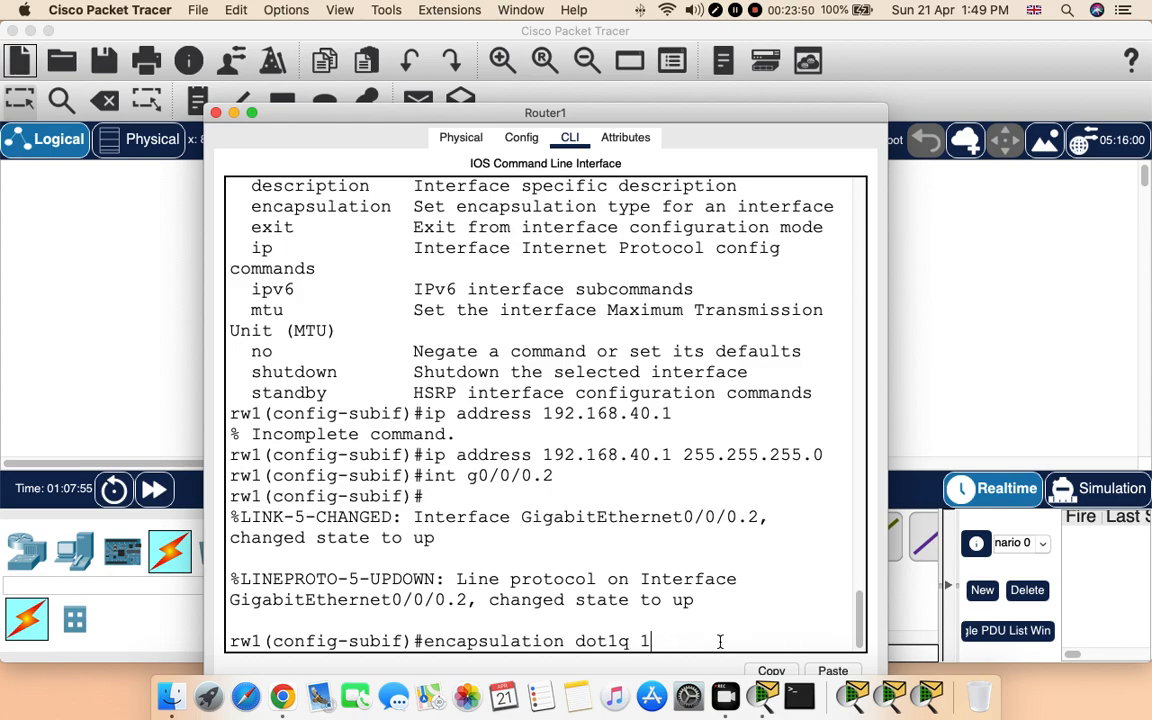
pyautogui.press('BackSpace')
pyautogui.write('2')
pyautogui.press('Return')
# Give subinterface g0/0/0.2 its address with ip address 192.168.41.1 255.255.255.0, and exit subinterface configuration mode
pyautogui.press('Up')
pyautogui.press('Up')
pyautogui.press('Up')
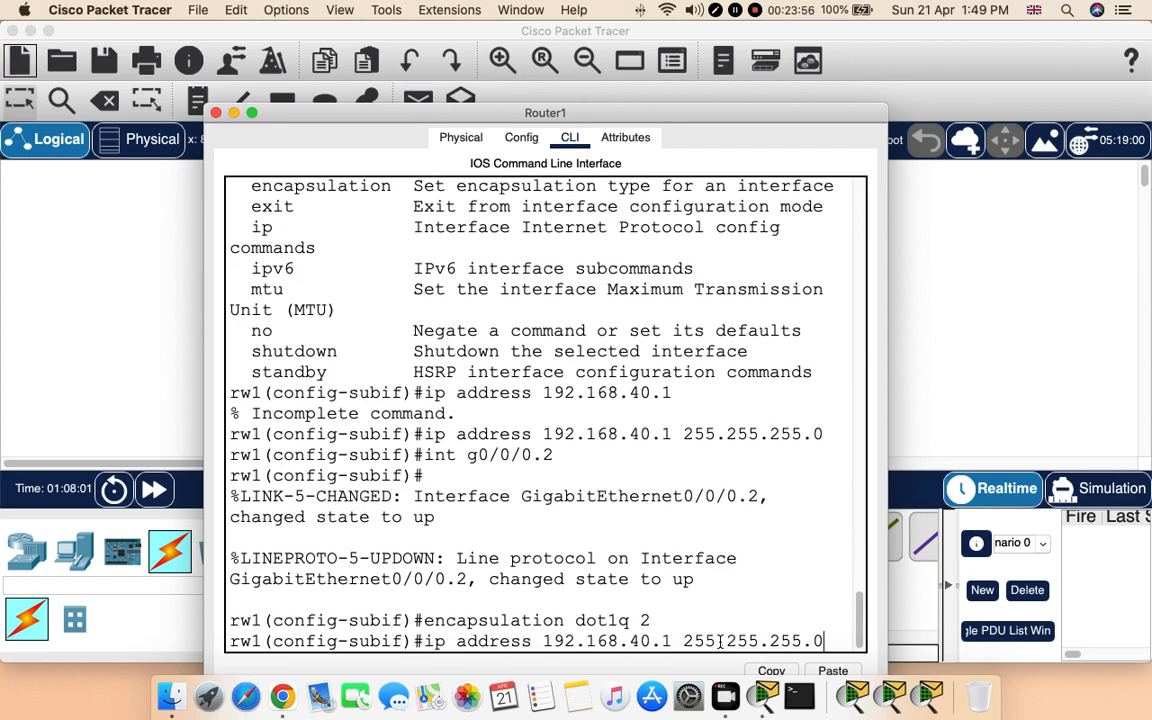
pyautogui.press('Left')
pyautogui.press('Left')
pyautogui.press('Left')
pyautogui.press('Left')
pyautogui.press('Left')
pyautogui.press('Left')
pyautogui.press('Left')
pyautogui.press('Left')
pyautogui.press('Left')
pyautogui.press('Left')
pyautogui.press('Left')
pyautogui.press('Left')
pyautogui.press('Left')
pyautogui.press('Left')
pyautogui.press('BackSpace')
pyautogui.write('1')
pyautogui.press('Return')
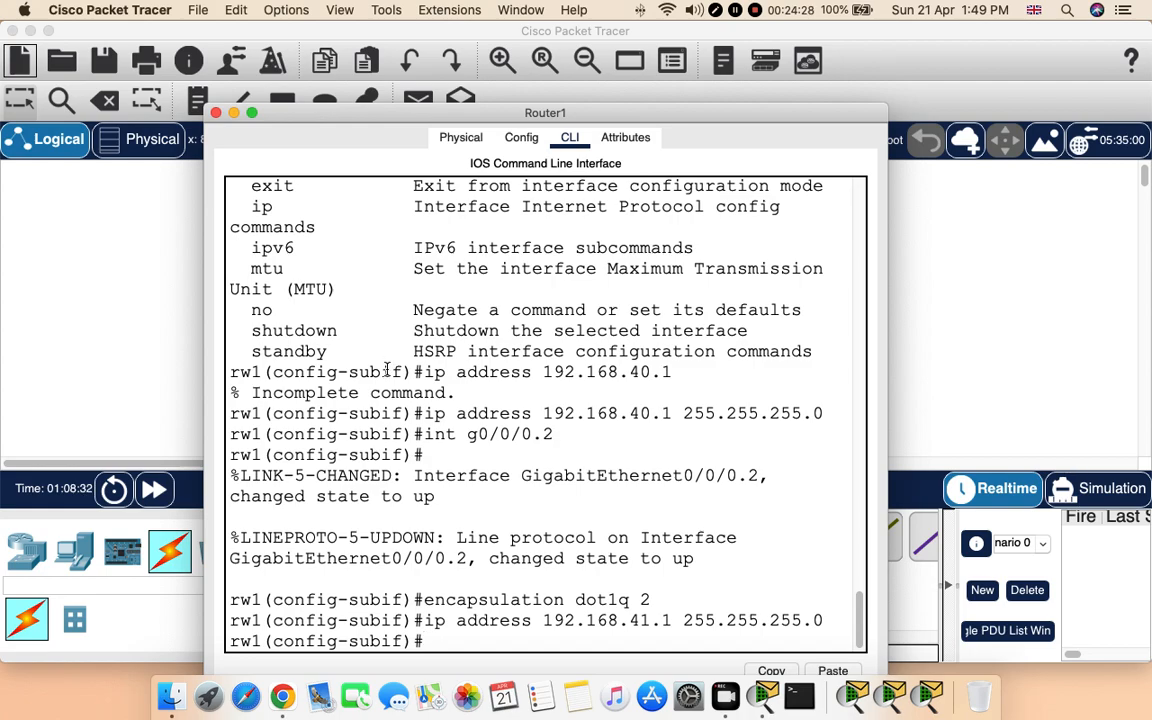
pyautogui.write('exit')
pyautogui.press('Return')
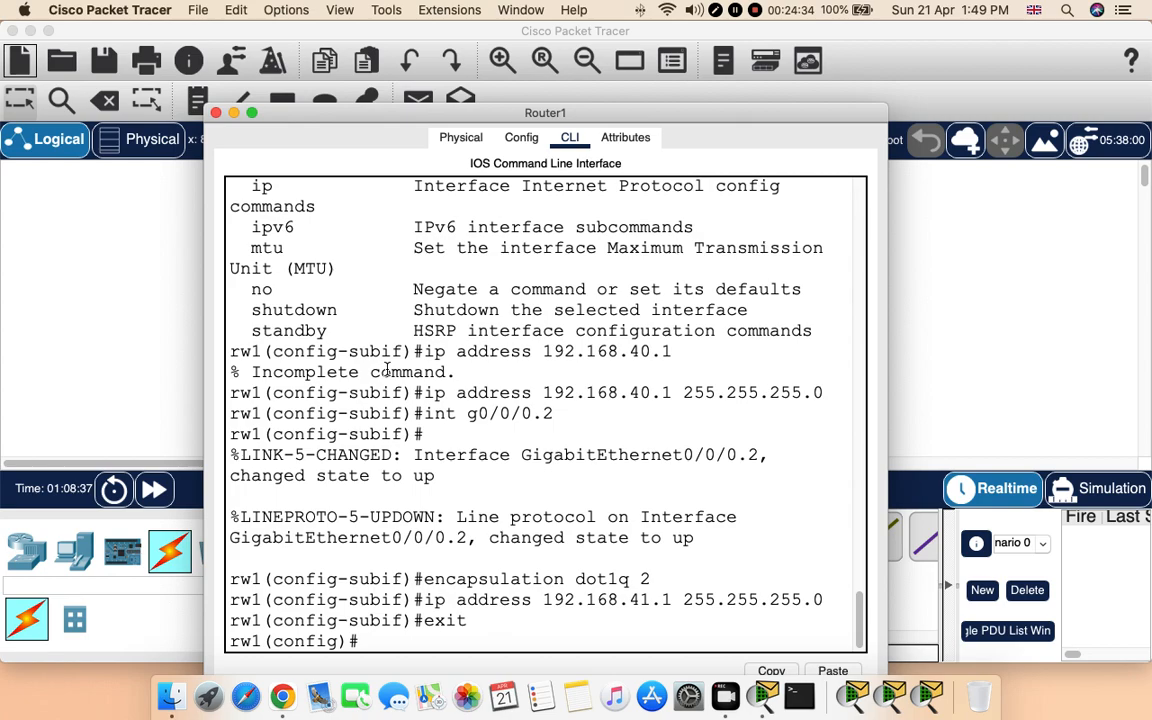
# Try to reserve DHCP addresses on the router with ip dhcp excluded address 192.168.40.0 192.168.40.10
pyautogui.write('ip dhcp ')
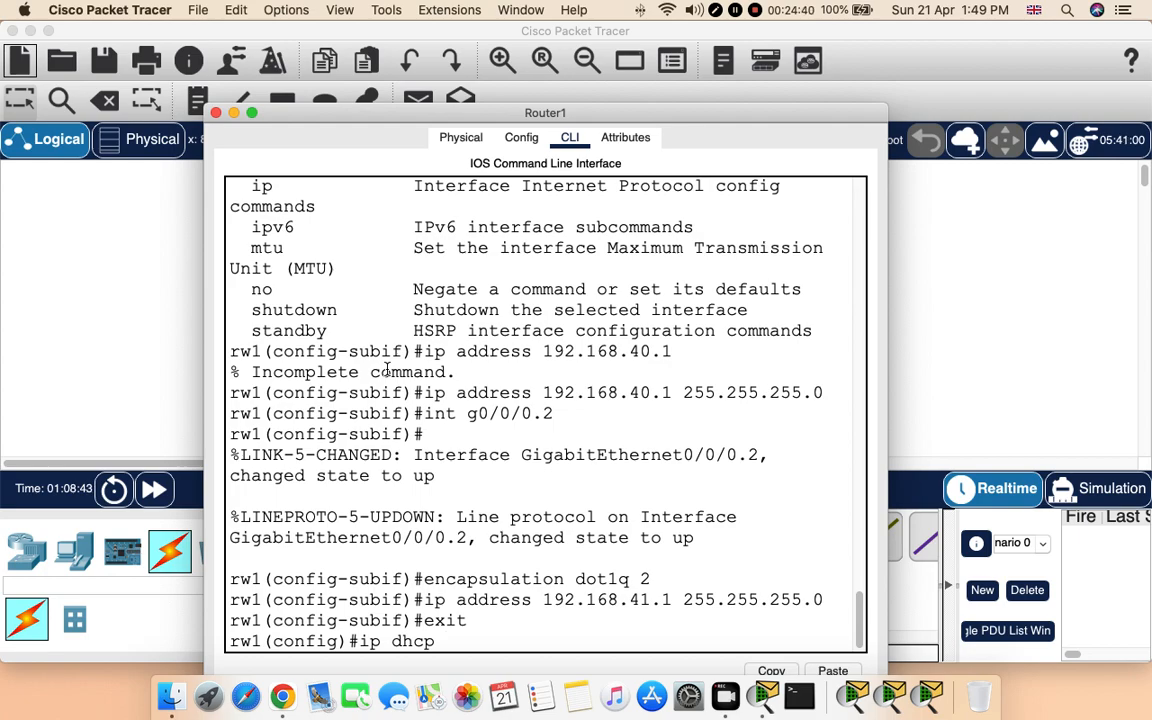
pyautogui.write('excluded a')
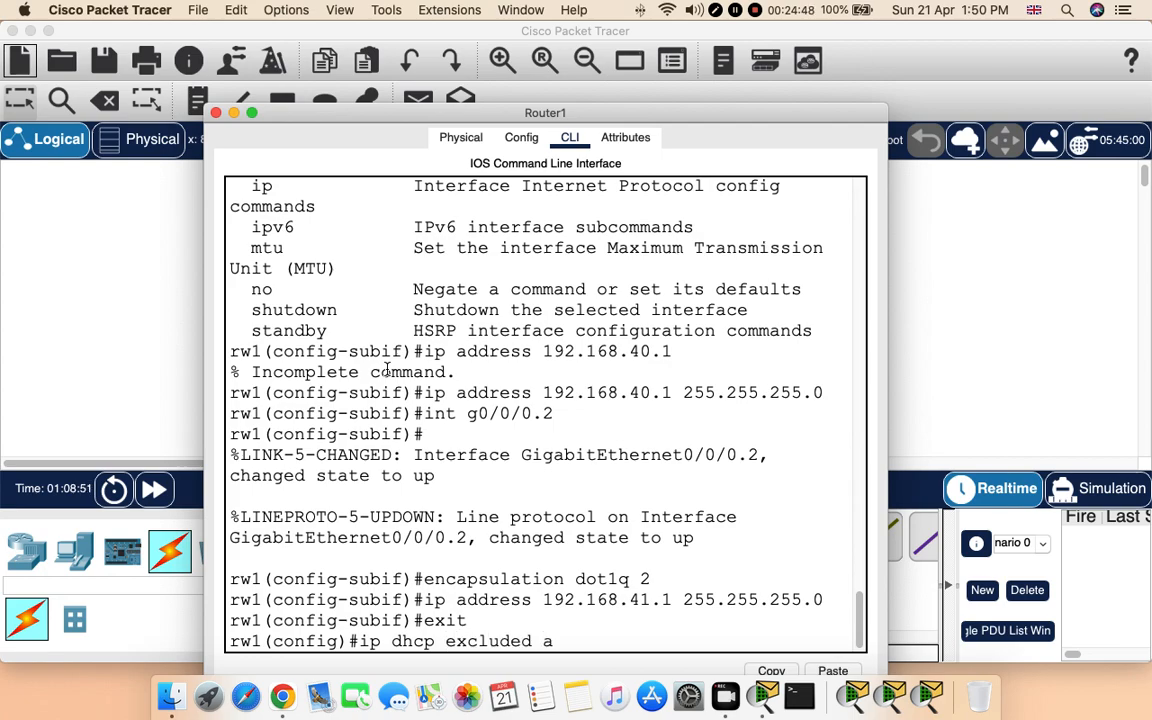
pyautogui.write('ddress')
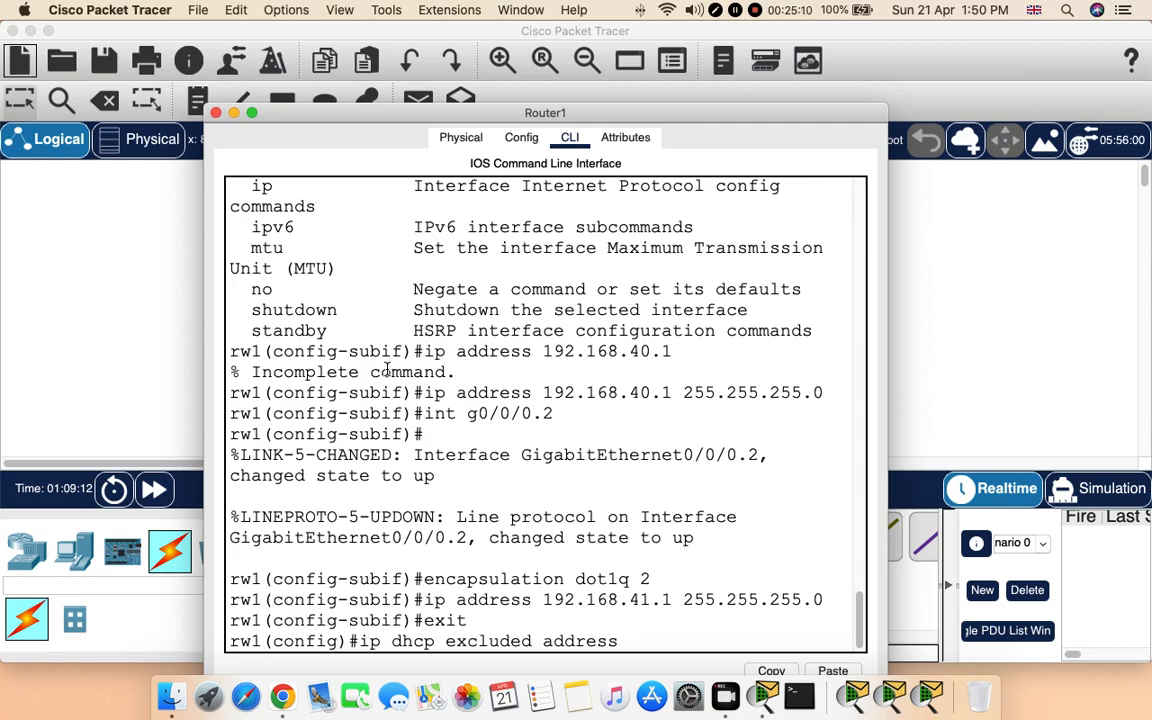
pyautogui.write('192.168.')
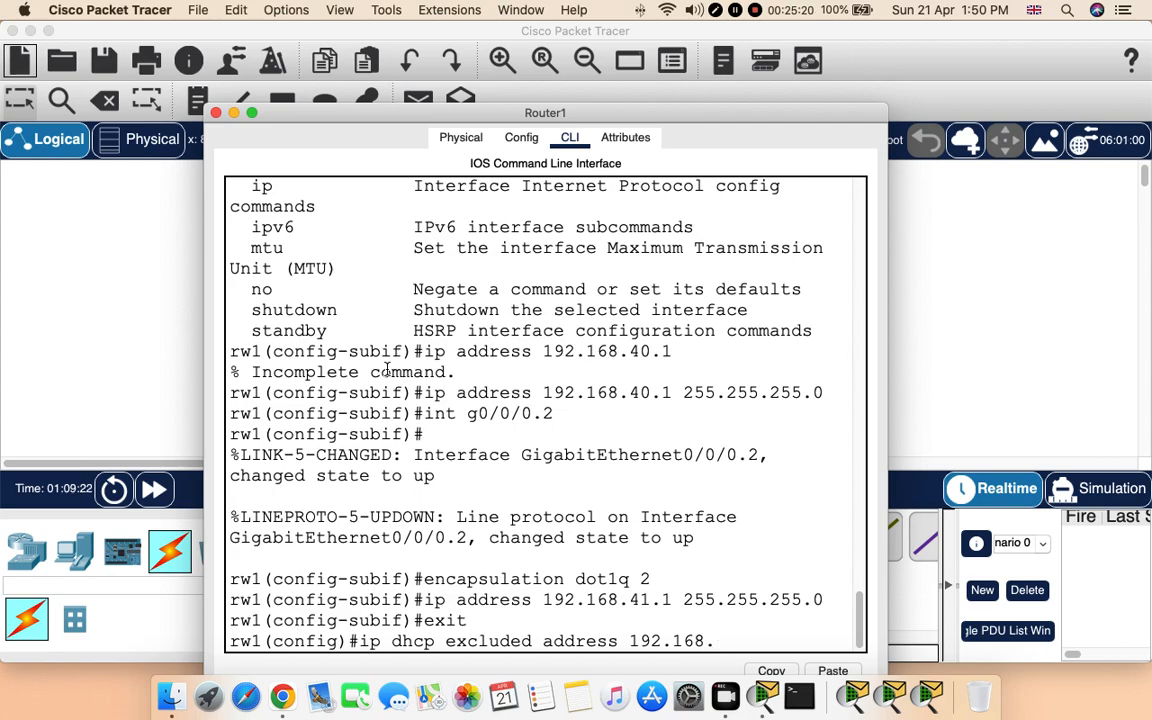
pyautogui.write('40.0 192.168.')
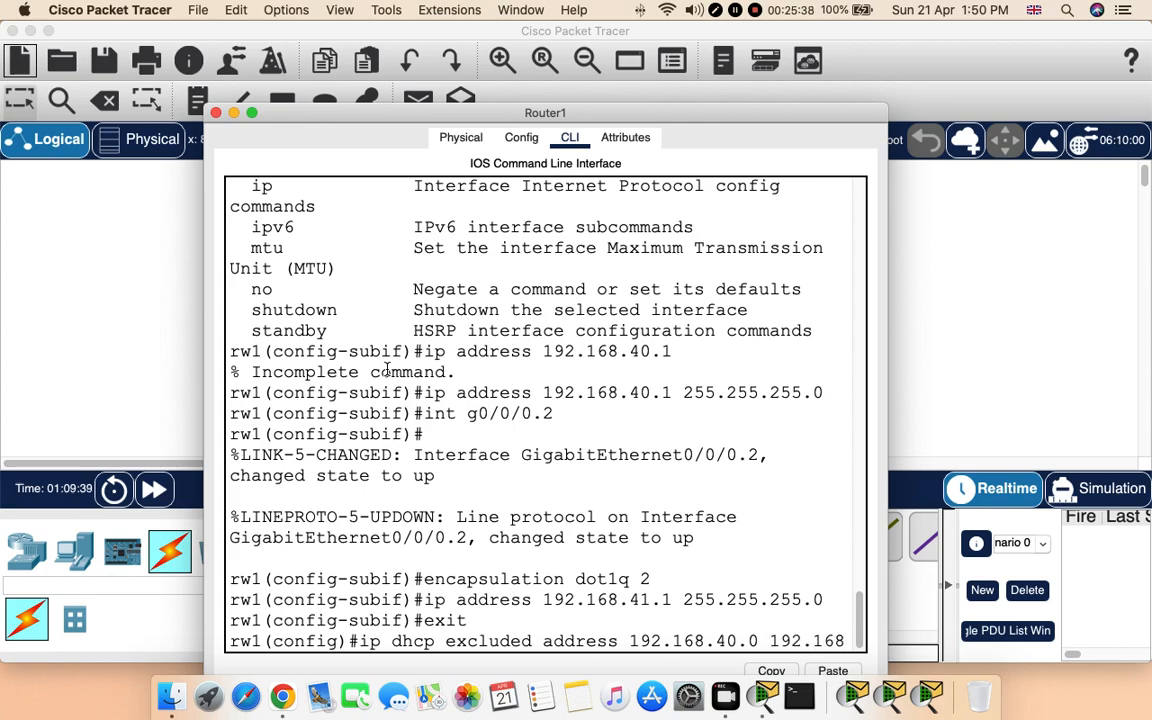
pyautogui.write('40.')
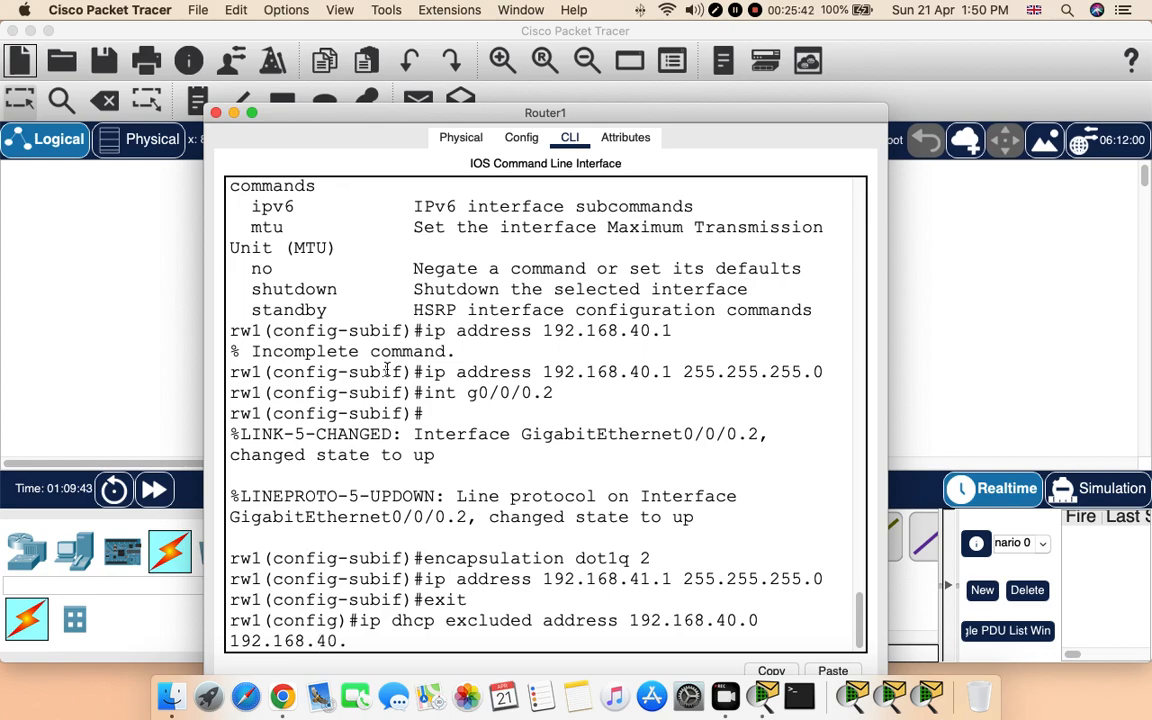
pyautogui.write('5')
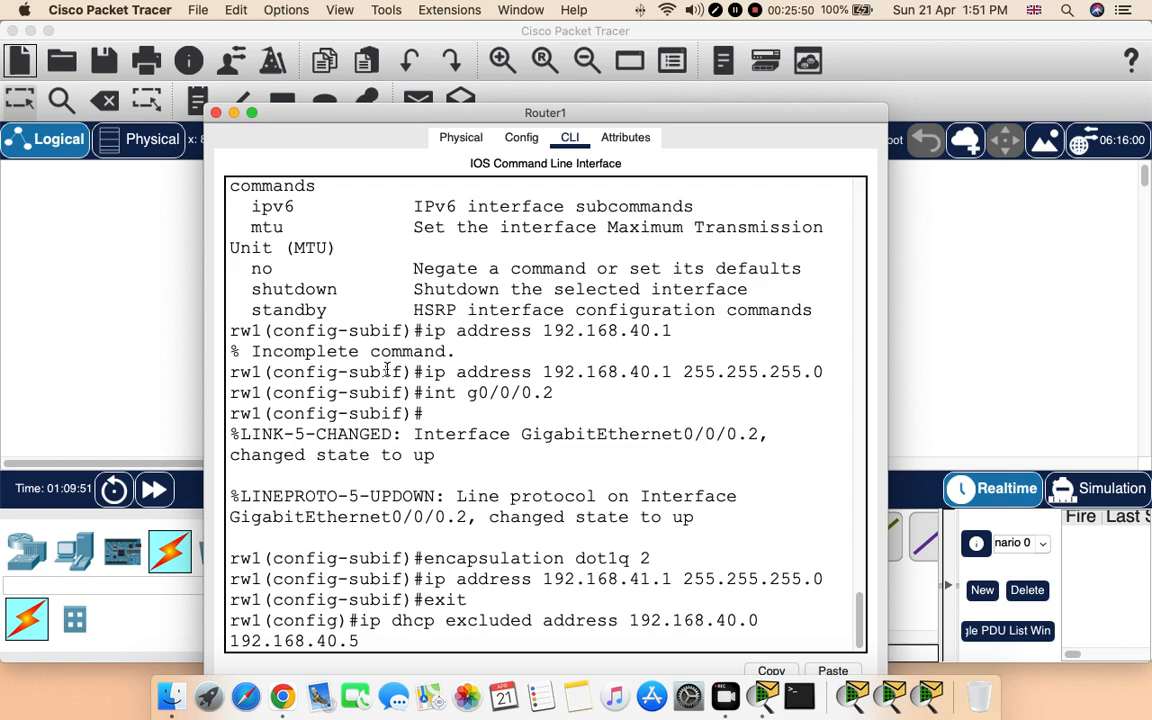
pyautogui.press('BackSpace')
pyautogui.write('10')
pyautogui.press('Return')
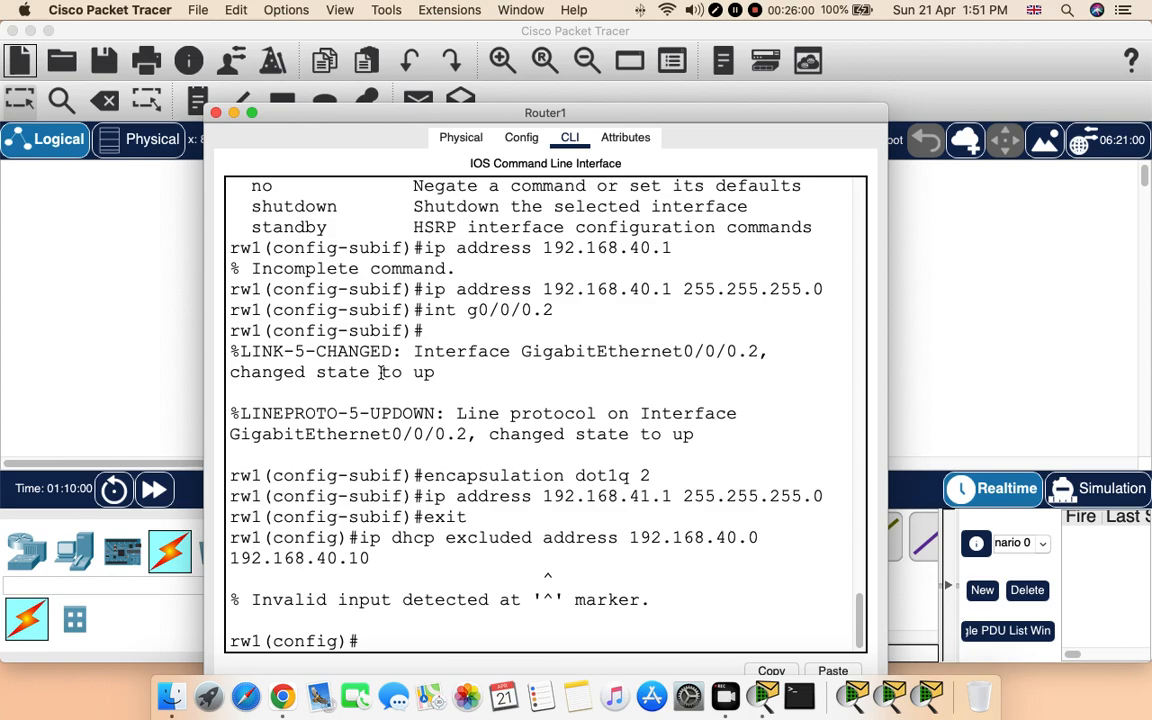
# Remove the word address from the DHCP exclusion command and run ip dhcp excluded 192.168.40.0 192.168.40.10
pyautogui.press('Up')
pyautogui.press('Left')
pyautogui.press('Left')
pyautogui.press('Left')
pyautogui.press('Left')
pyautogui.press('Left')
pyautogui.press('Left')
pyautogui.press('Left')
pyautogui.press('Left')
pyautogui.press('Left')
pyautogui.press('Left')
pyautogui.press('Left')
pyautogui.press('Left')
pyautogui.press('Left')
pyautogui.press('Left')
pyautogui.press('Left')
pyautogui.press('Left')
pyautogui.press('Left')
pyautogui.press('Left')
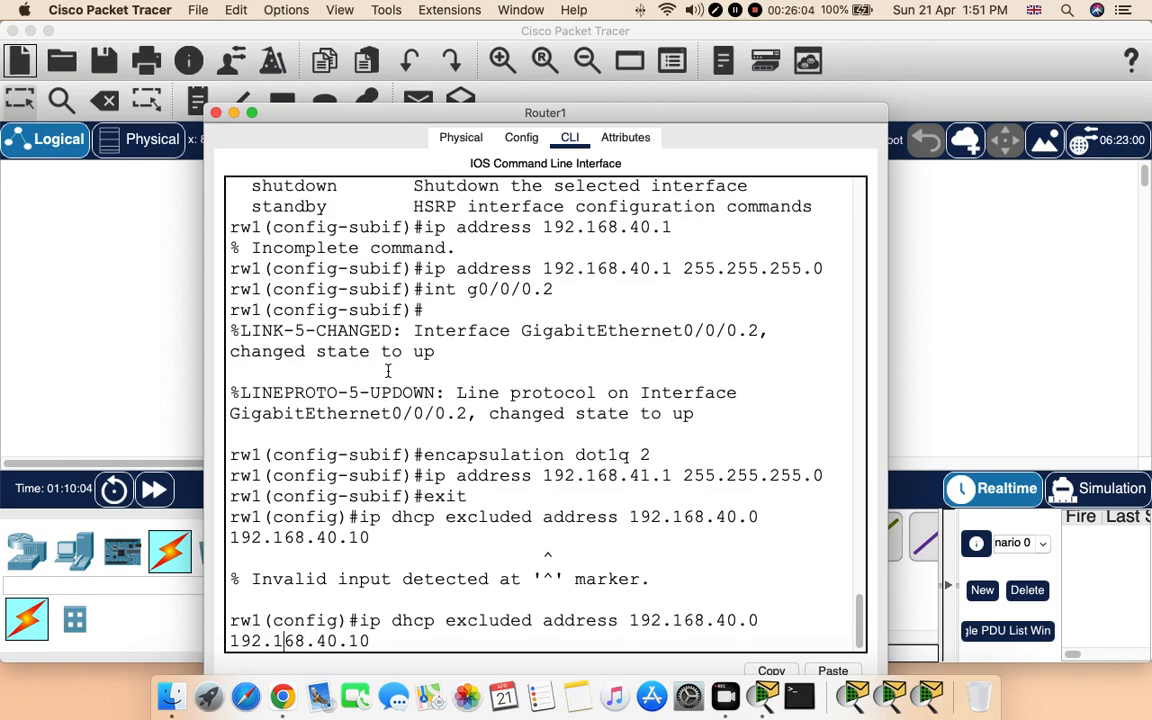
pyautogui.press('Left')
pyautogui.press('Left')
pyautogui.press('Left')
pyautogui.press('Left')
pyautogui.press('Left')
pyautogui.press('Left')
pyautogui.press('Left')
pyautogui.press('Left')
pyautogui.press('Left')
pyautogui.press('Left')
pyautogui.press('Left')
pyautogui.press('Left')
pyautogui.press('Left')
pyautogui.press('Left')
pyautogui.press('Left')
pyautogui.press('Right')
pyautogui.press('Right')
pyautogui.press('Right')
pyautogui.press('Delete')
pyautogui.press('Delete')
pyautogui.press('Delete')
pyautogui.press('Delete')
pyautogui.press('BackSpace')
pyautogui.press('BackSpace')
pyautogui.press('BackSpace')
pyautogui.press('BackSpace')
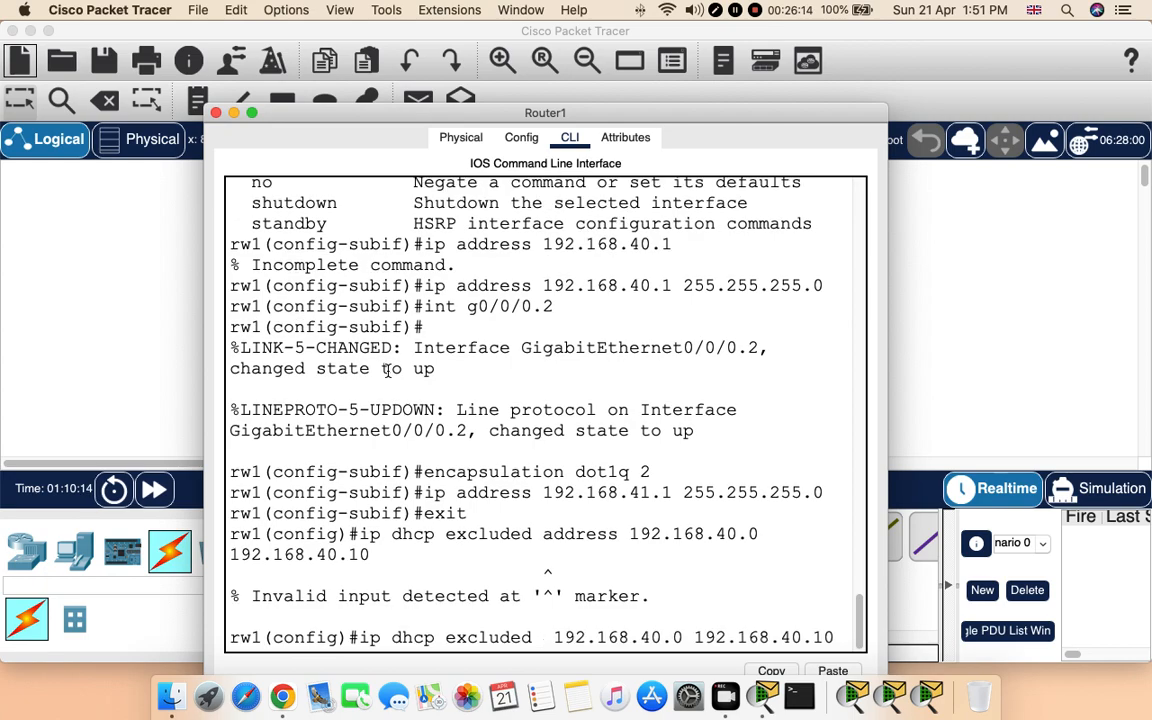
pyautogui.press('Return')
# Run the DHCP exclusion again in its full hyphenated form, ip dhcp excluded-address 192.168.40.0 192.168.40.10
pyautogui.press('Up')
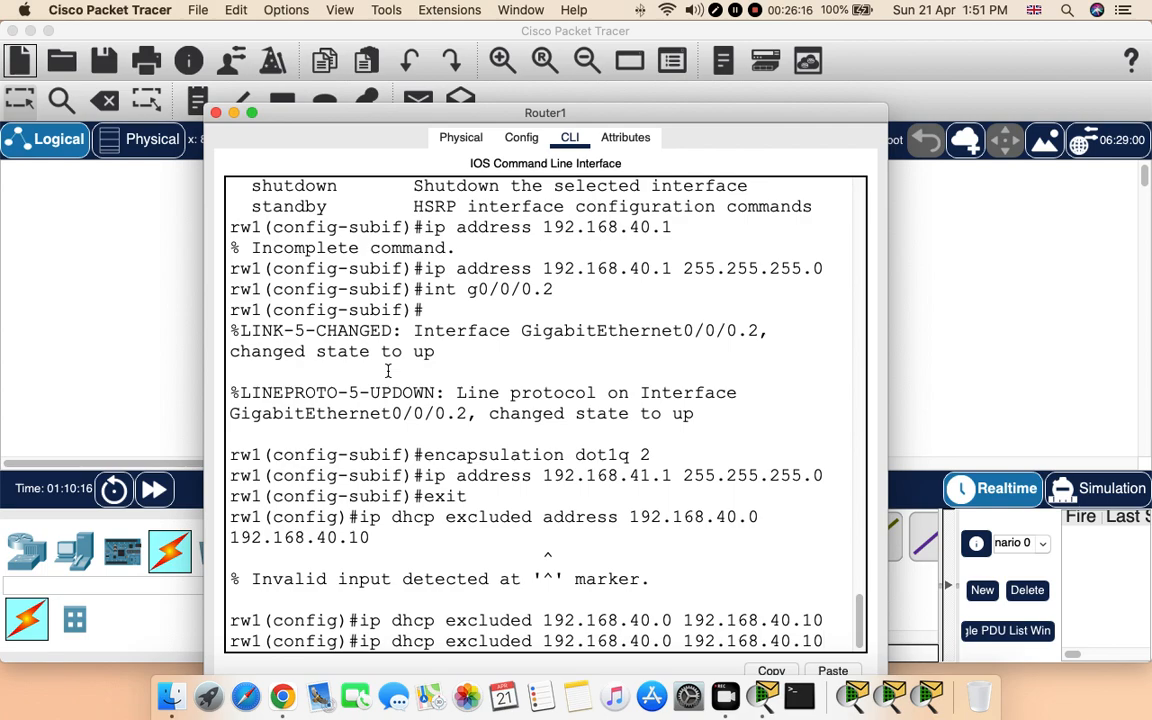
pyautogui.press('Left')
pyautogui.press('Left')
pyautogui.press('Left')
pyautogui.press('Left')
pyautogui.press('Left')
pyautogui.press('Left')
pyautogui.press('Left')
pyautogui.press('Left')
pyautogui.press('Left')
pyautogui.press('Left')
pyautogui.press('Left')
pyautogui.press('Left')
pyautogui.press('Left')
pyautogui.press('Left')
pyautogui.press('Left')
pyautogui.press('Left')
pyautogui.press('Left')
pyautogui.press('Left')
pyautogui.press('Left')
pyautogui.press('Left')
pyautogui.press('Left')
pyautogui.press('Left')
pyautogui.press('Left')
pyautogui.press('Left')
pyautogui.press('Left')
pyautogui.press('Left')
pyautogui.write('-address')
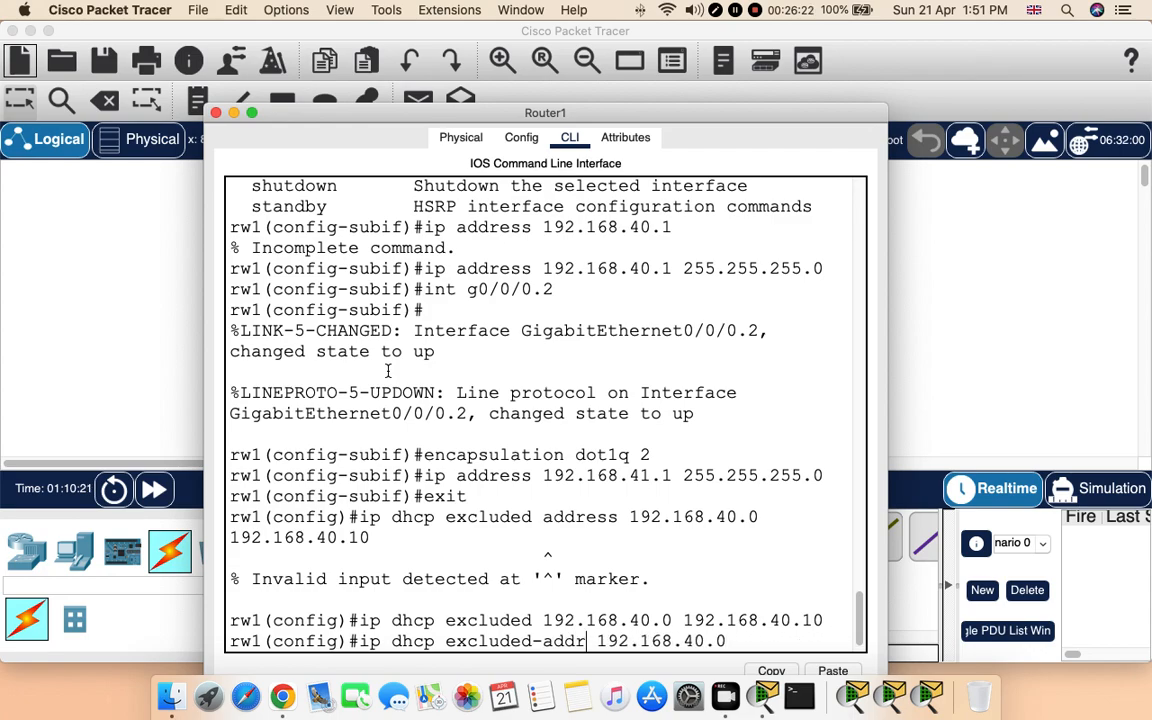
pyautogui.press('Return')
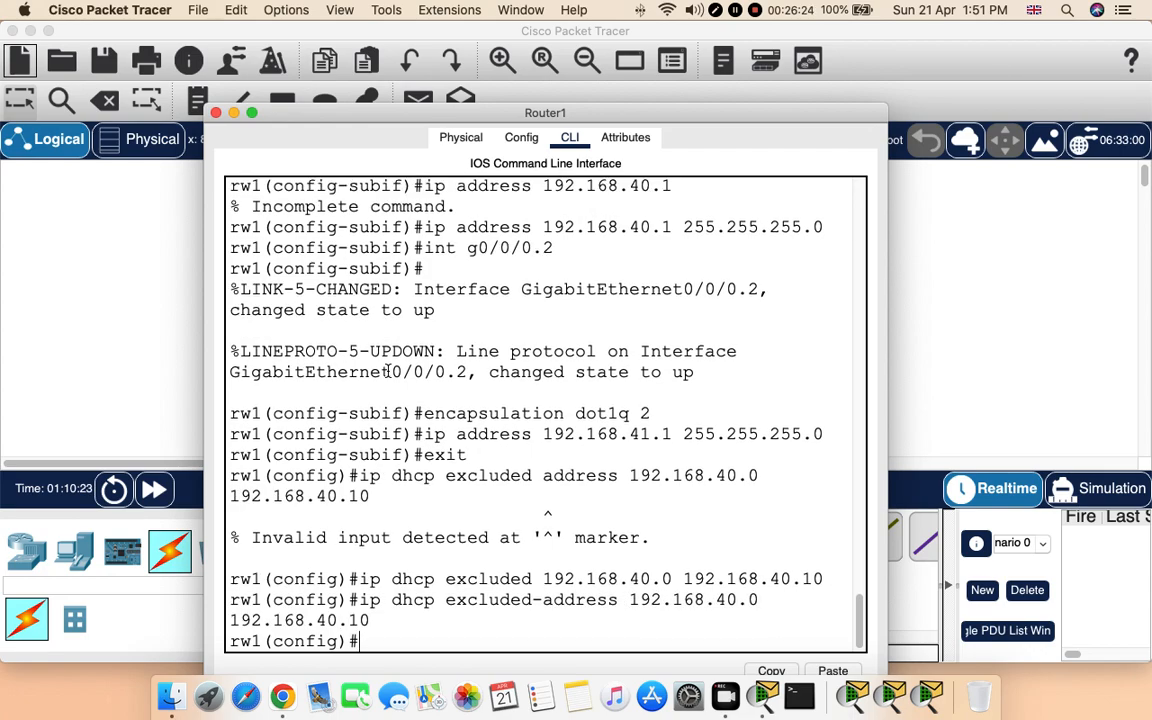
# Reuse the previous exclusion command to reserve the second subnet's addresses with ip dhcp excluded-address 192.168.41.0 192.168.41.10
pyautogui.moveTo(359, 600); pyautogui.dragTo(761, 615)
pyautogui.press('super+c')
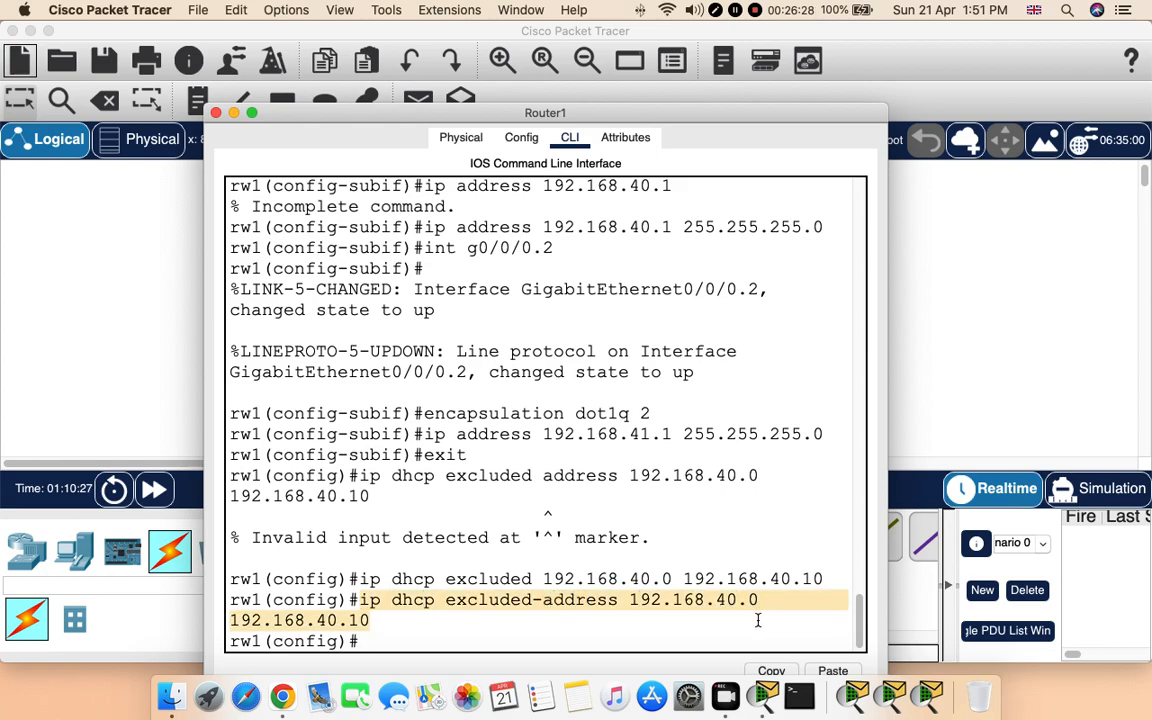
pyautogui.click(499, 645)
pyautogui.write('ip')
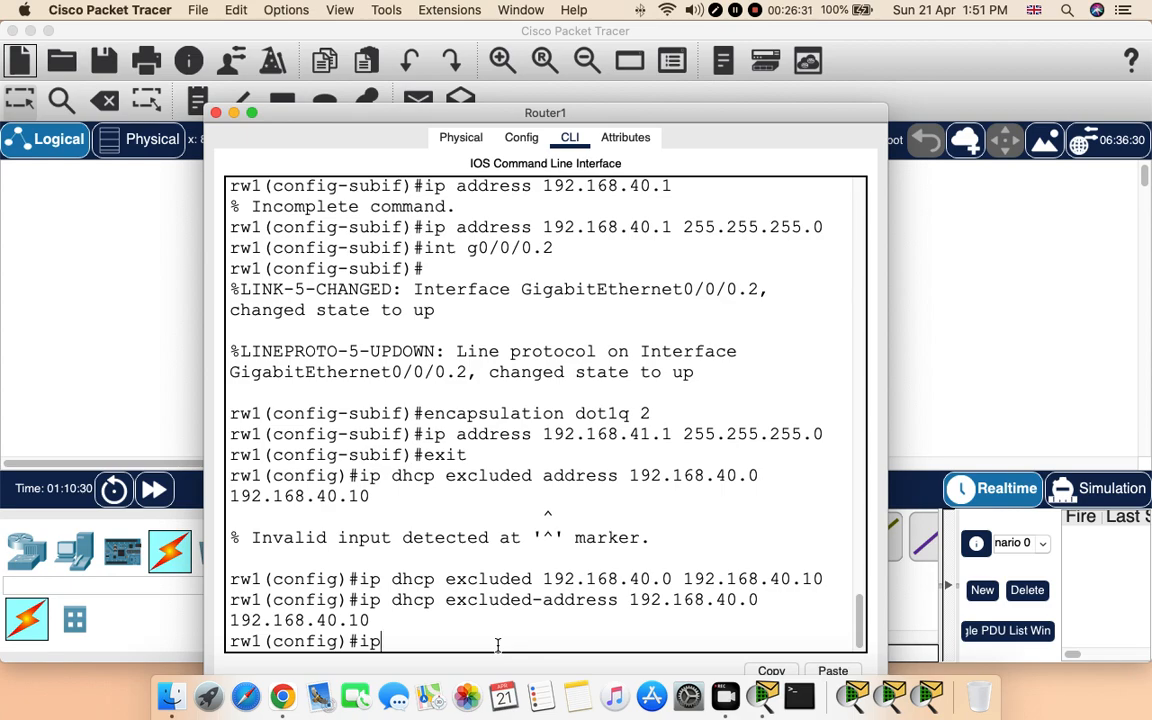
pyautogui.press('super+v')
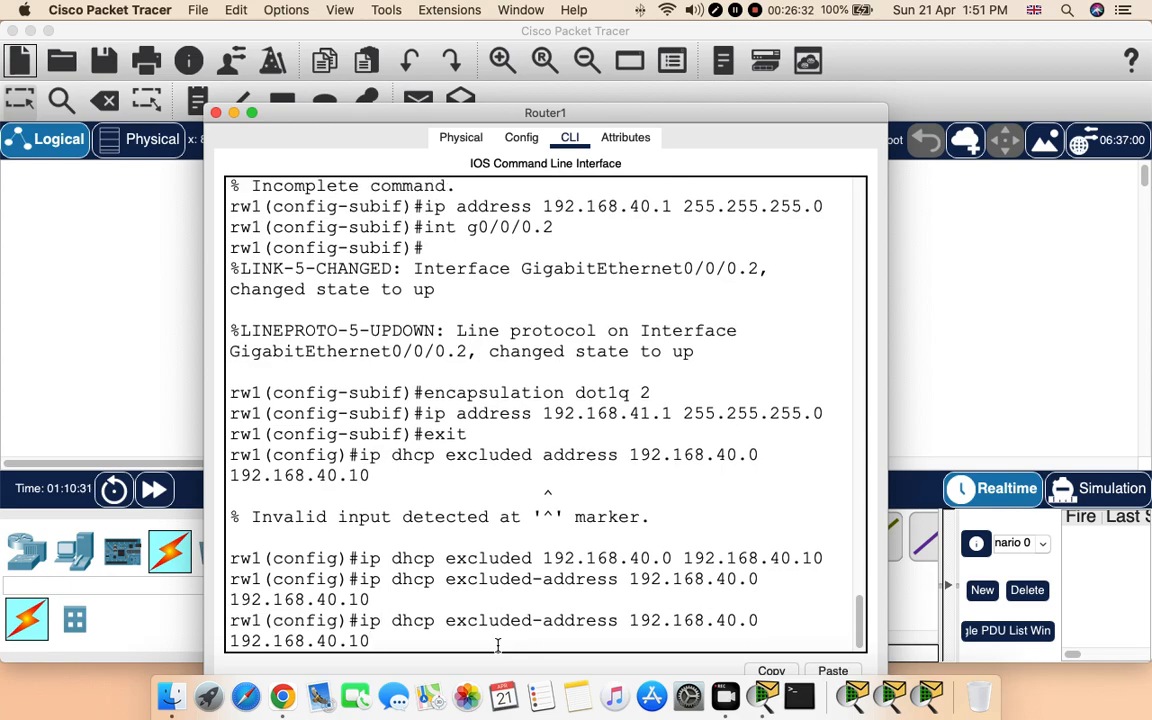
pyautogui.press('Left')
pyautogui.press('Left')
pyautogui.press('Left')
pyautogui.press('Left')
pyautogui.press('Left')
pyautogui.press('Left')
pyautogui.press('Left')
pyautogui.press('Left')
pyautogui.press('Left')
pyautogui.press('Left')
pyautogui.press('Left')
pyautogui.press('Left')
pyautogui.press('Left')
pyautogui.press('Left')
pyautogui.press('Left')
pyautogui.press('Left')
pyautogui.press('Left')
pyautogui.press('Left')
pyautogui.press('BackSpace')
pyautogui.write('1')
pyautogui.press('Right')
pyautogui.press('Right')
pyautogui.press('Right')
pyautogui.press('Right')
pyautogui.press('Right')
pyautogui.press('Right')
pyautogui.press('Right')
pyautogui.press('Right')
pyautogui.press('Right')
pyautogui.press('Right')
pyautogui.press('BackSpace')
pyautogui.write('1')
pyautogui.press('Return')
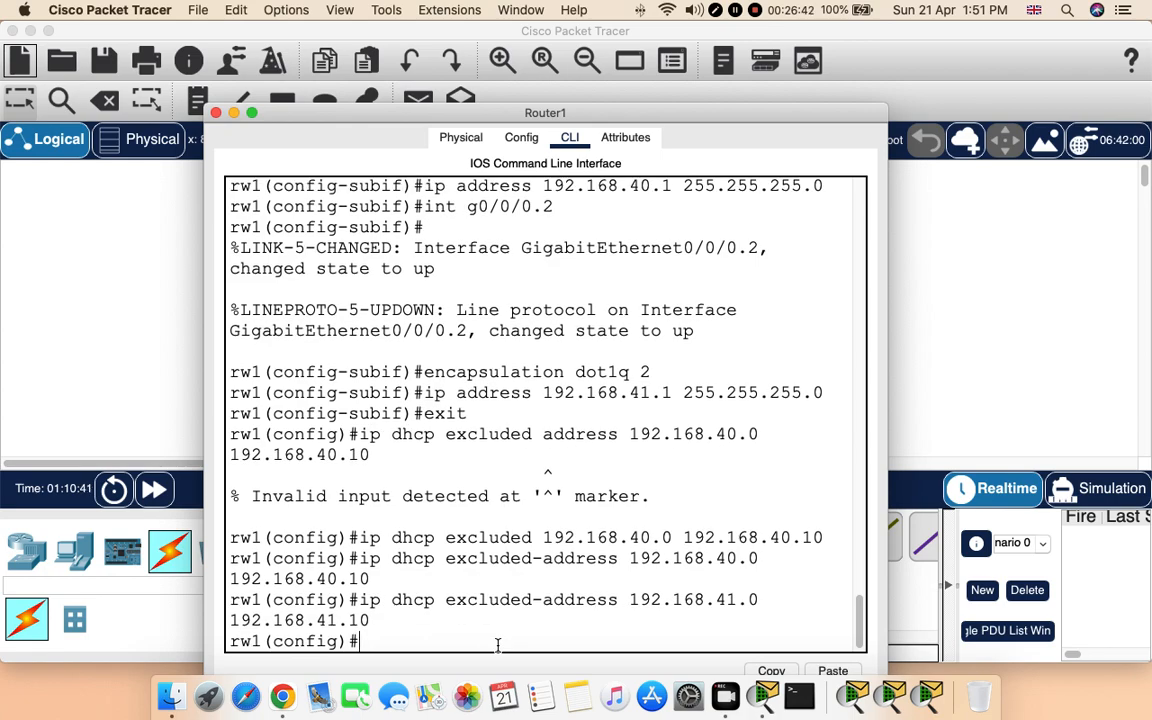
# Try to create a DHCP pool for the first VLAN with ip dhcp pool vlan 1
pyautogui.write('ip d')
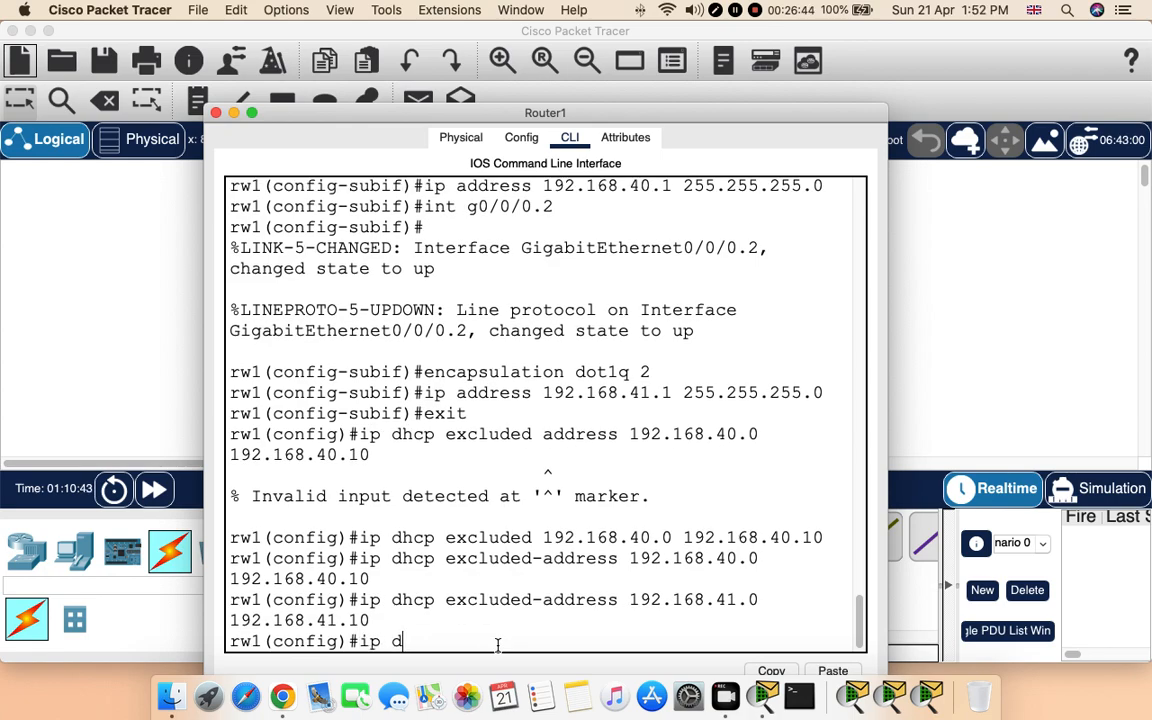
pyautogui.write('hcp pool vlan 1')
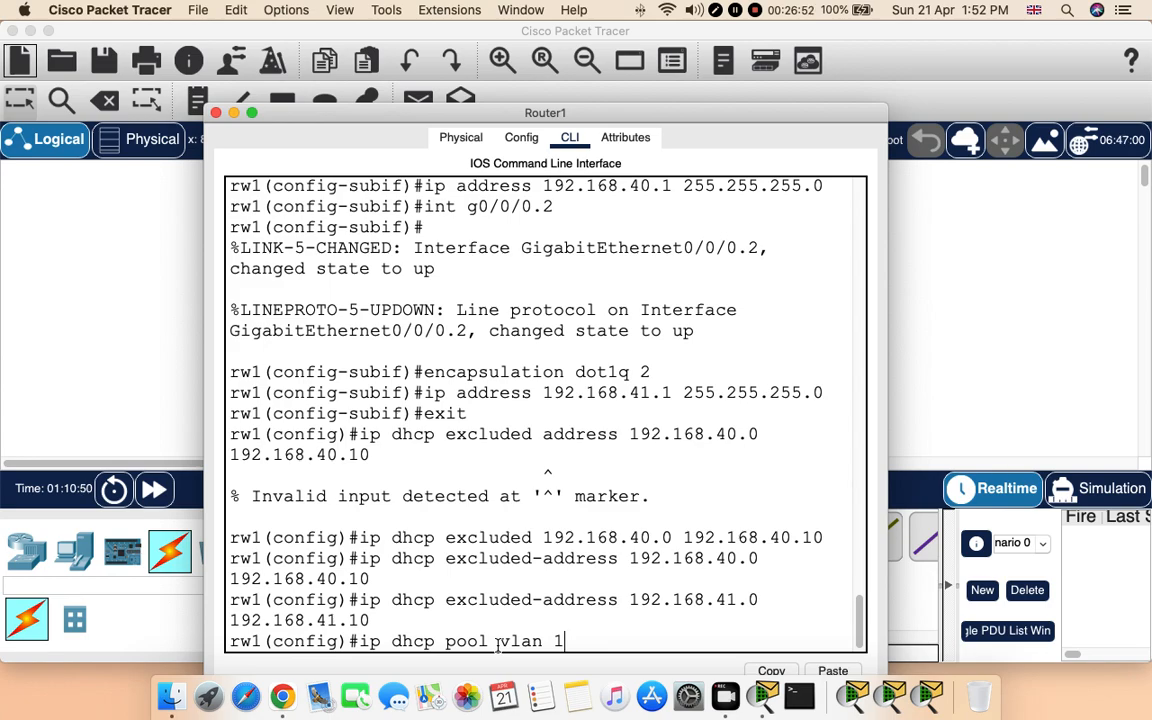
pyautogui.press('Return')
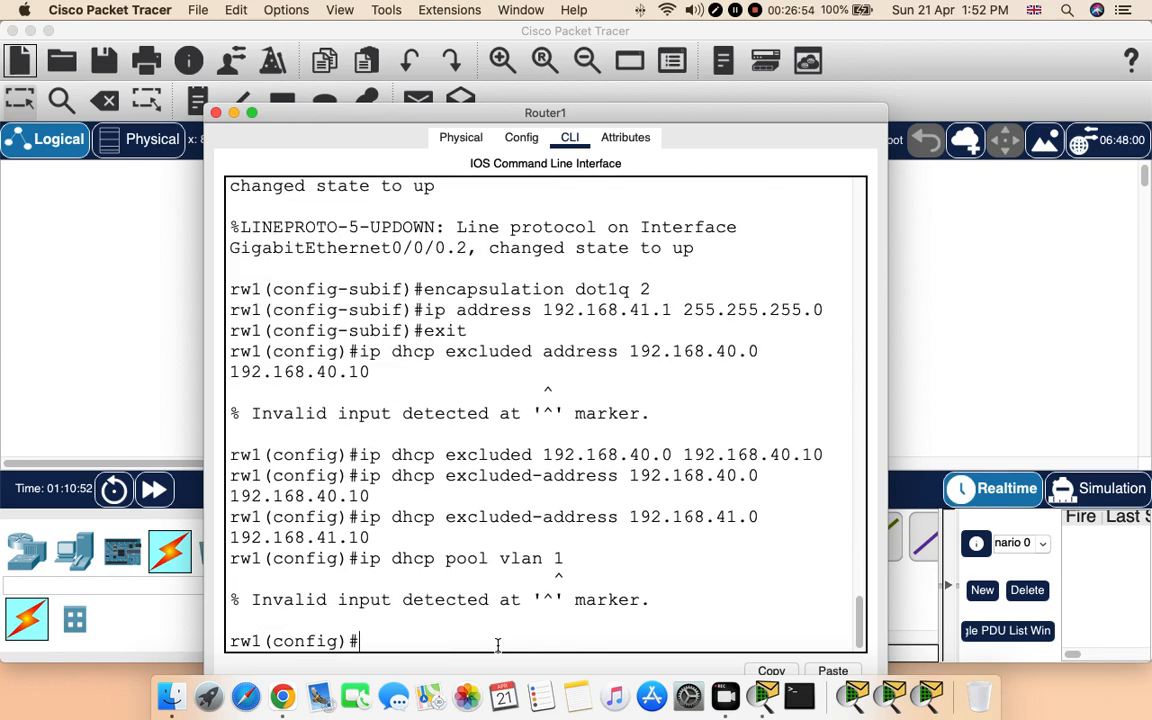
# Remove the space from the pool name and create the pool with ip dhcp pool vlan1
pyautogui.press('Up')
pyautogui.press('Left')
pyautogui.press('BackSpace')
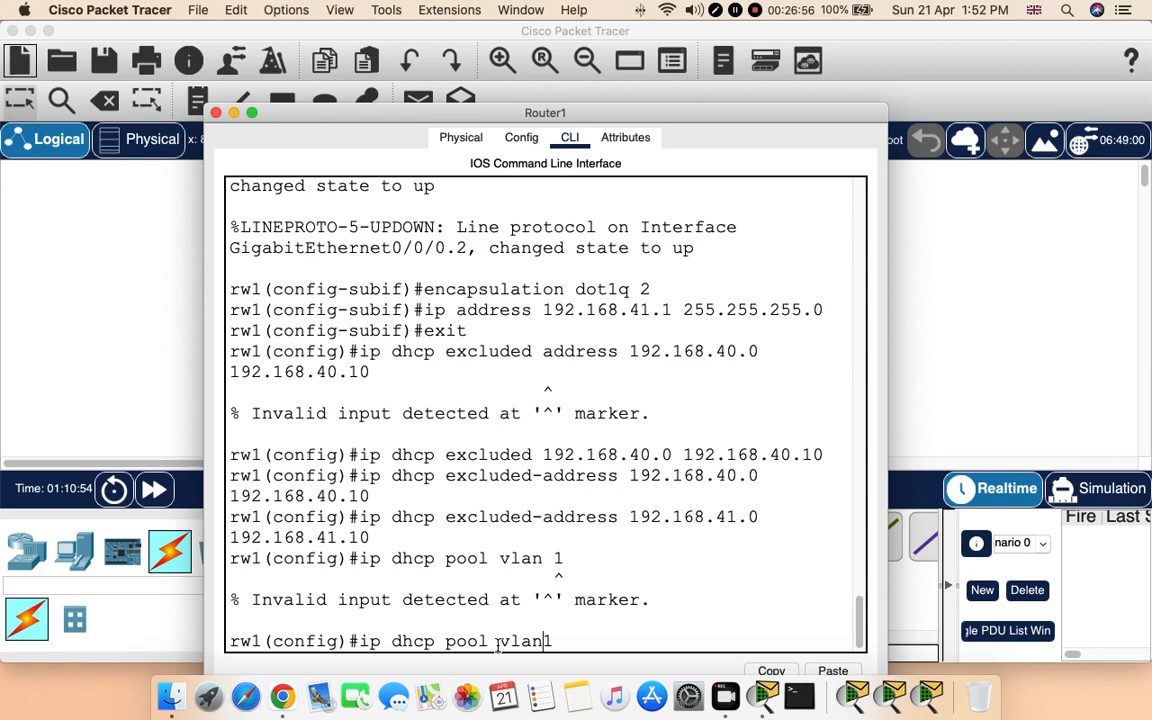
pyautogui.press('Return')
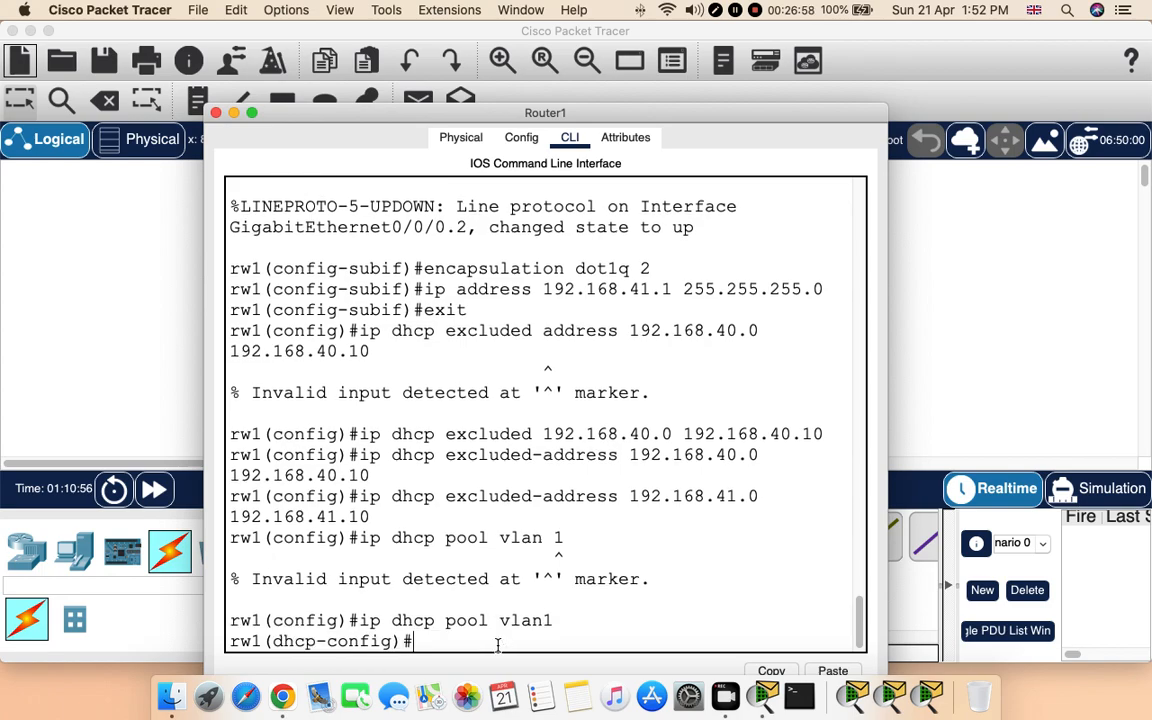
# Assign the vlan1 pool its subnet with network 192.168.40.0 255.255.255.0
pyautogui.write('network ')
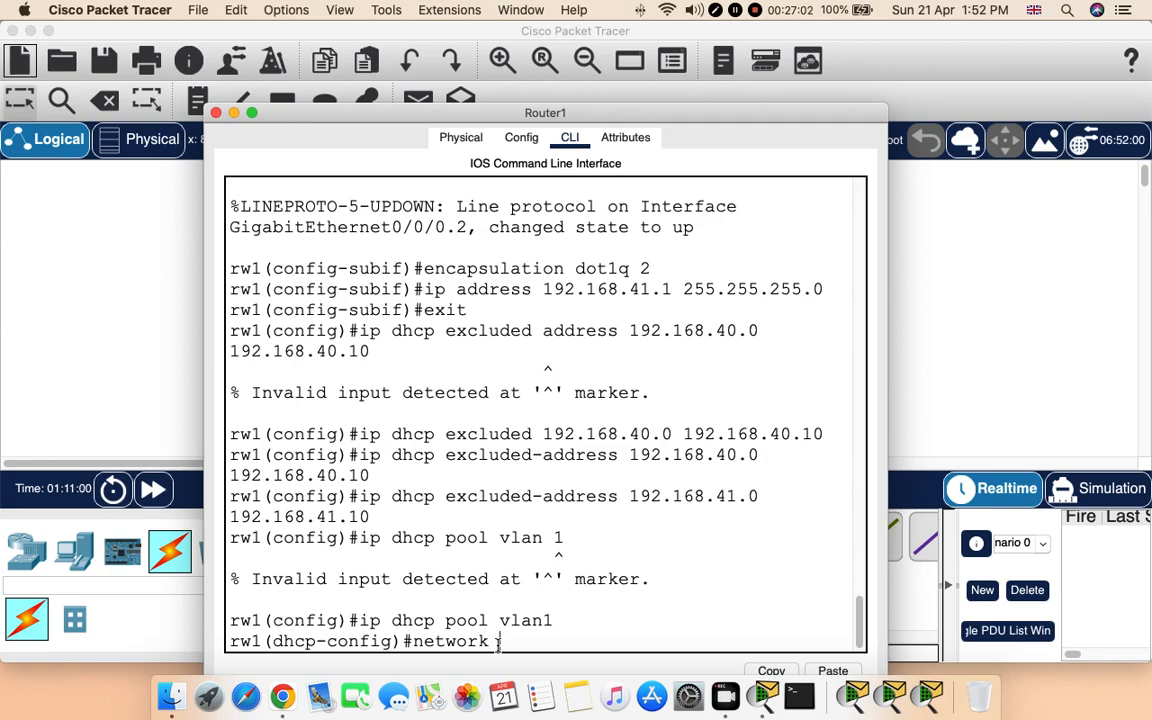
pyautogui.write('192.168.40.')
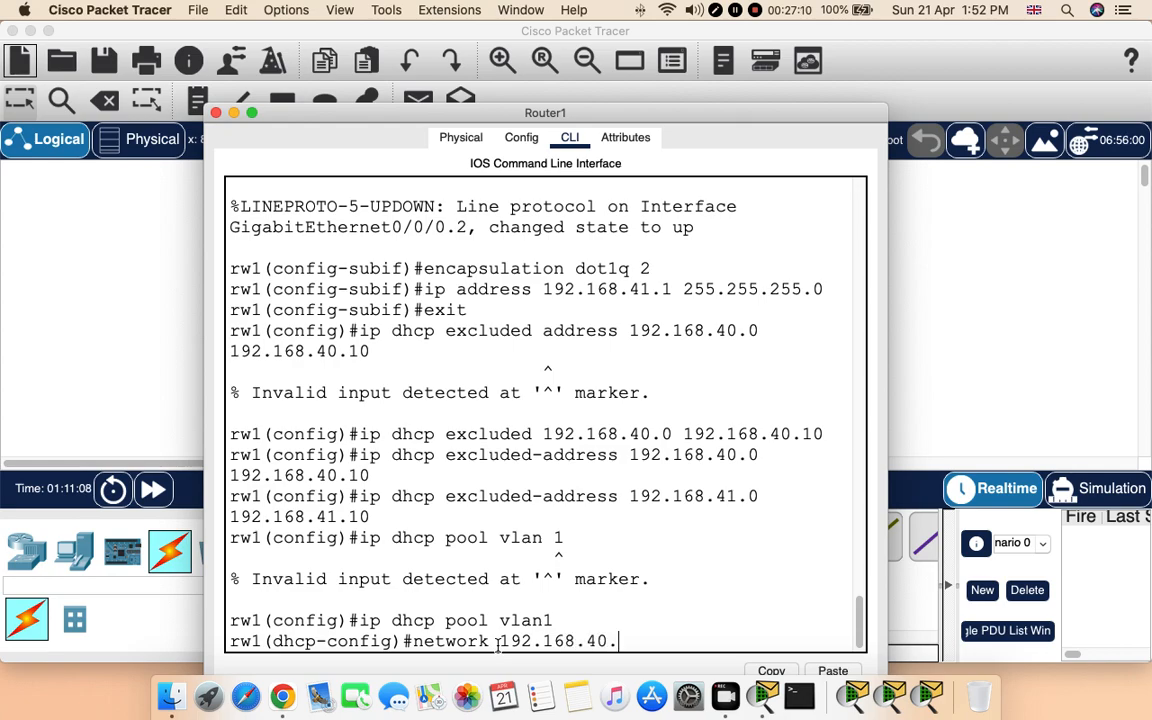
pyautogui.write('0 255.255.255')
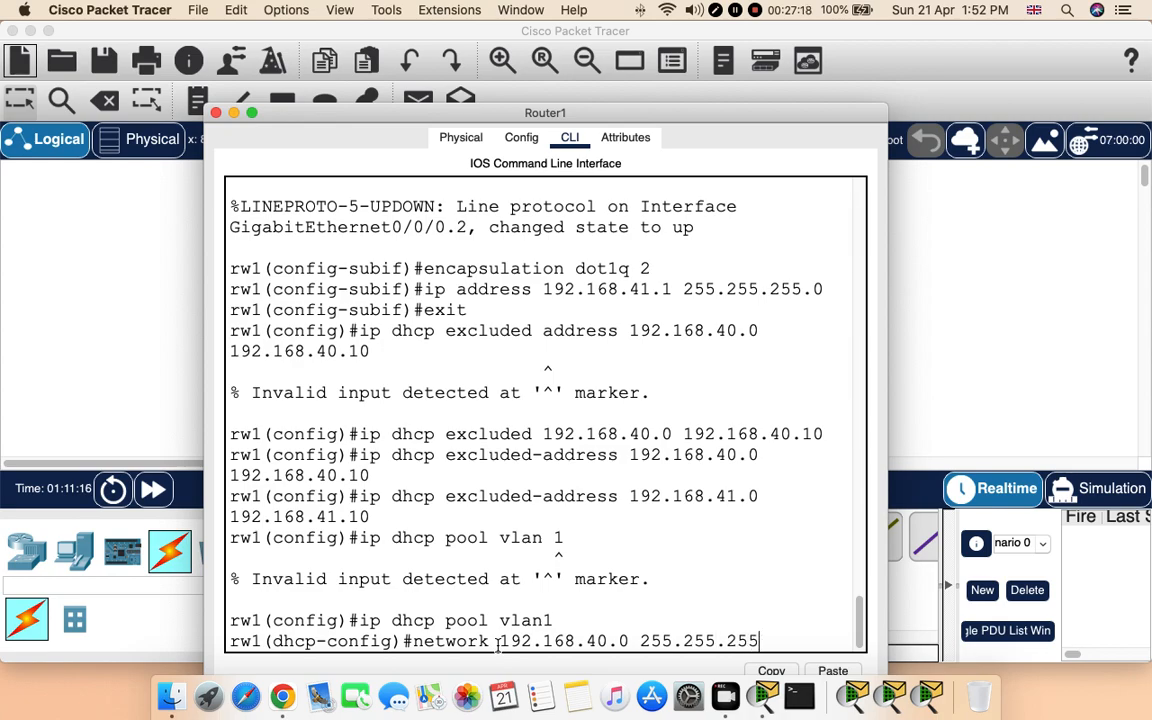
pyautogui.write('.0')
pyautogui.press('Return')
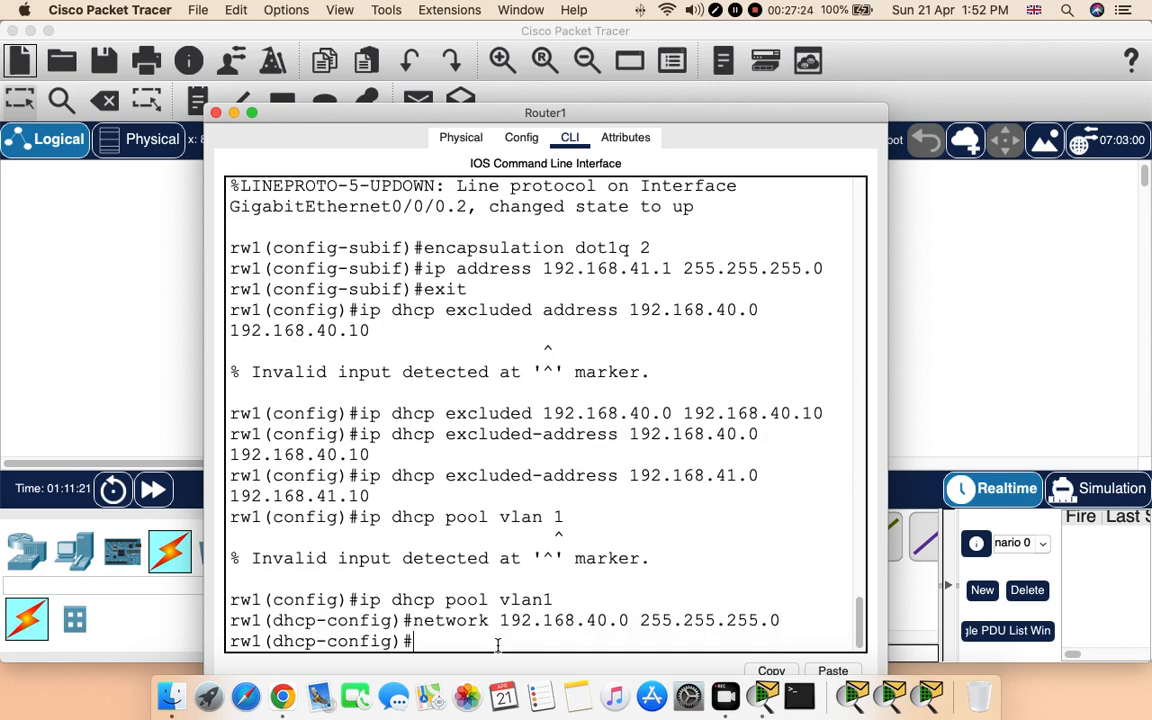
# List the available DHCP pool commands and set the vlan1 pool's gateway with default-router 192.168.40.1
pyautogui.write('?')
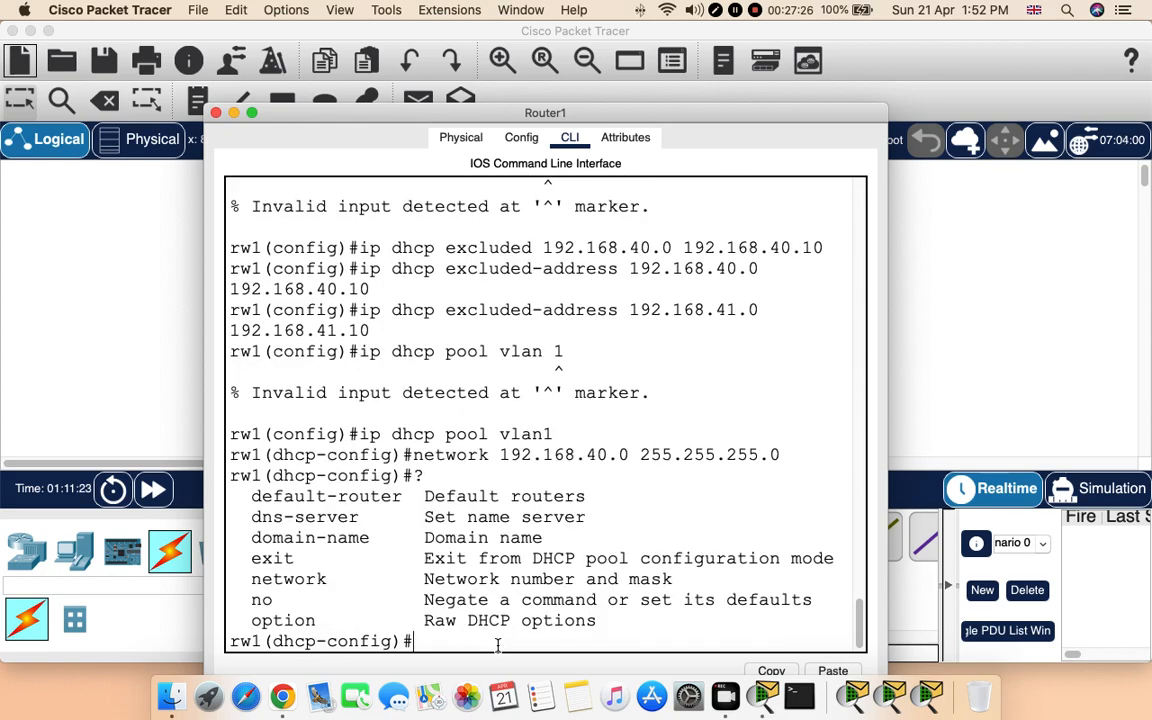
pyautogui.write('def')
pyautogui.press('Tab')
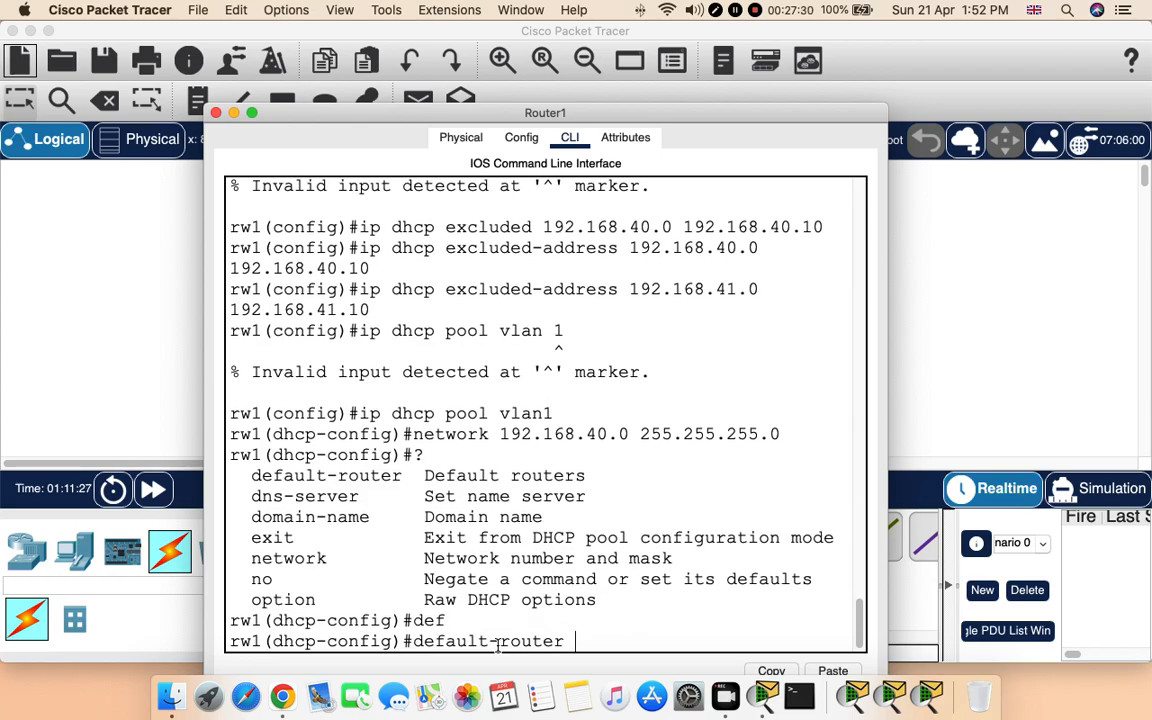
pyautogui.write('192.168.40')
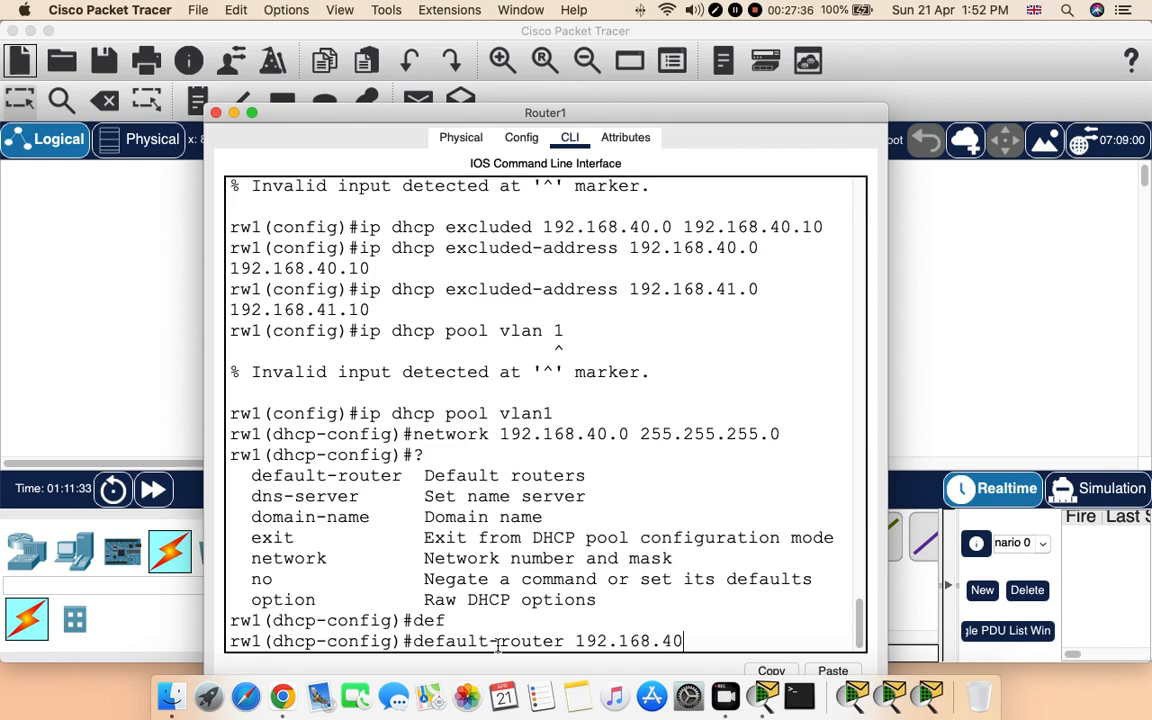
pyautogui.write('.1')
pyautogui.press('Return')
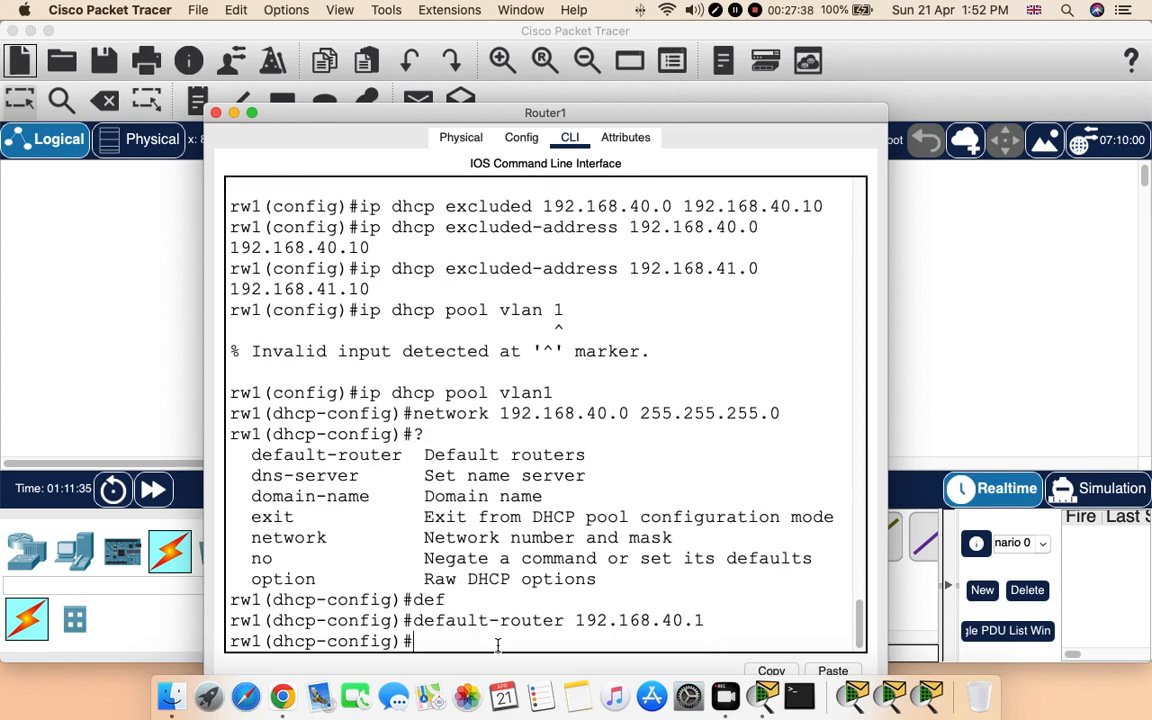
# Clear the recalled default-router command and exit DHCP pool configuration mode
pyautogui.press('Up')
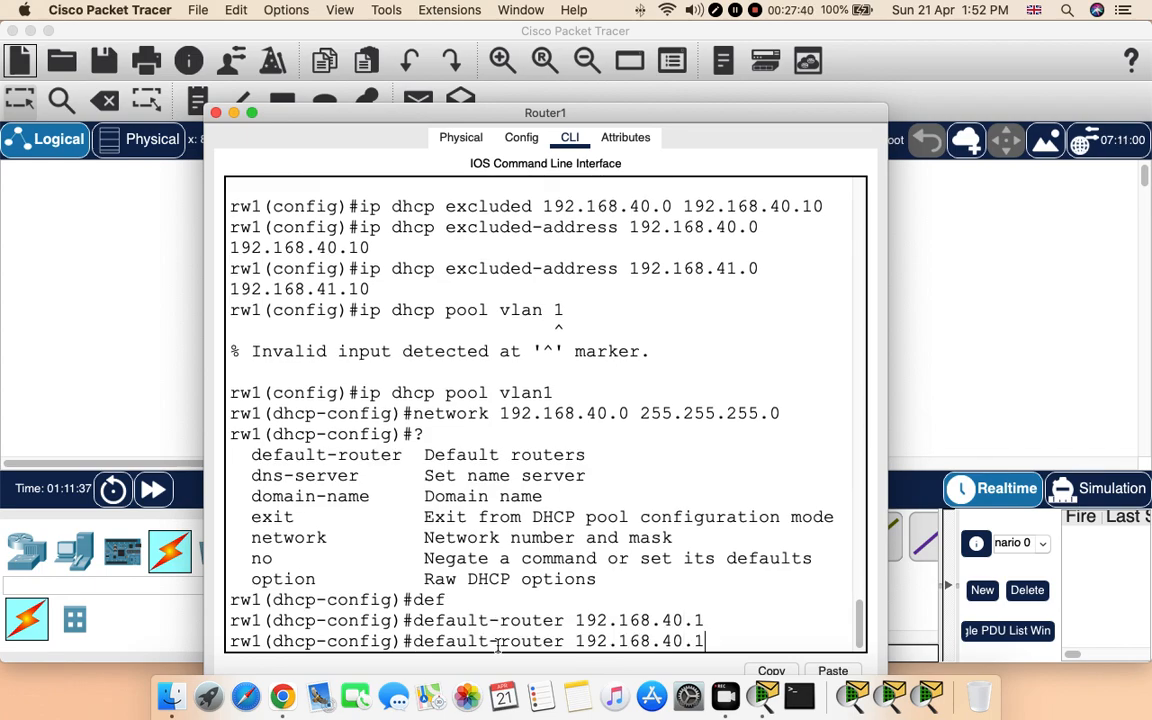
pyautogui.press('BackSpace')
pyautogui.press('BackSpace')
pyautogui.press('BackSpace')
pyautogui.press('BackSpace')
pyautogui.press('BackSpace')
pyautogui.press('BackSpace')
pyautogui.press('BackSpace')
pyautogui.press('BackSpace')
pyautogui.press('BackSpace')
pyautogui.press('BackSpace')
pyautogui.press('BackSpace')
pyautogui.press('BackSpace')
pyautogui.press('BackSpace')
pyautogui.press('BackSpace')
pyautogui.press('BackSpace')
pyautogui.press('BackSpace')
pyautogui.press('BackSpace')
pyautogui.press('BackSpace')
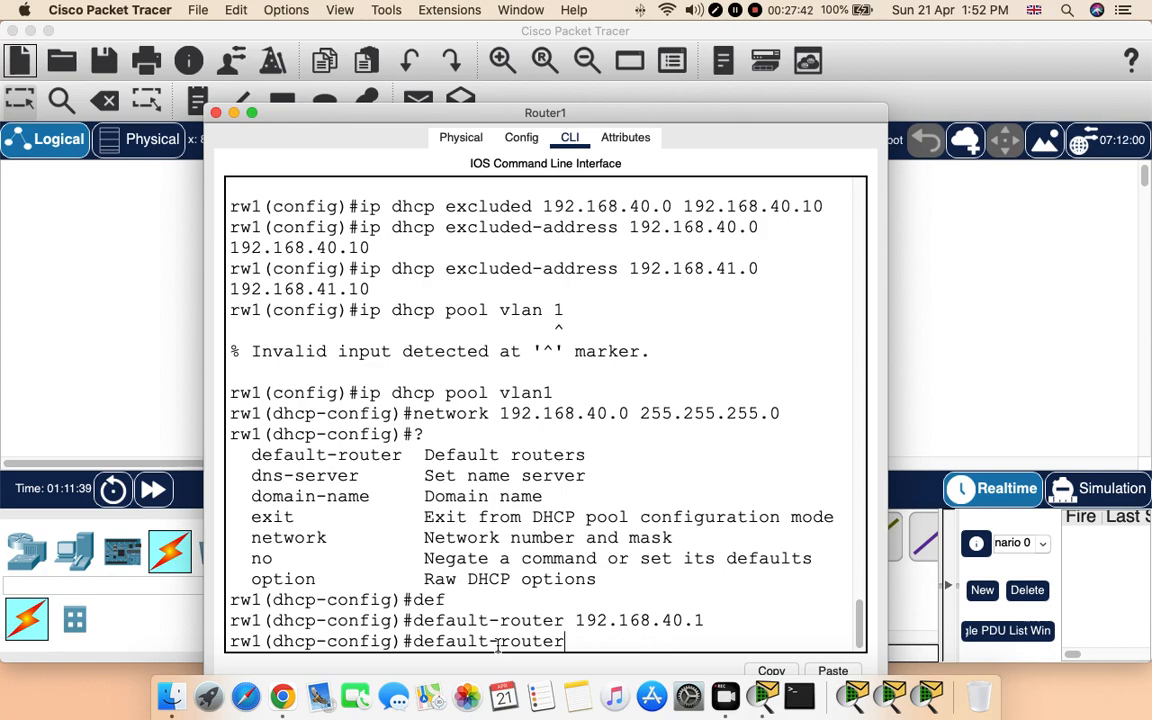
pyautogui.press('BackSpace')
pyautogui.press('BackSpace')
pyautogui.press('BackSpace')
pyautogui.press('BackSpace')
pyautogui.press('BackSpace')
pyautogui.press('BackSpace')
pyautogui.press('BackSpace')
pyautogui.press('BackSpace')
pyautogui.press('BackSpace')
pyautogui.write('exit')
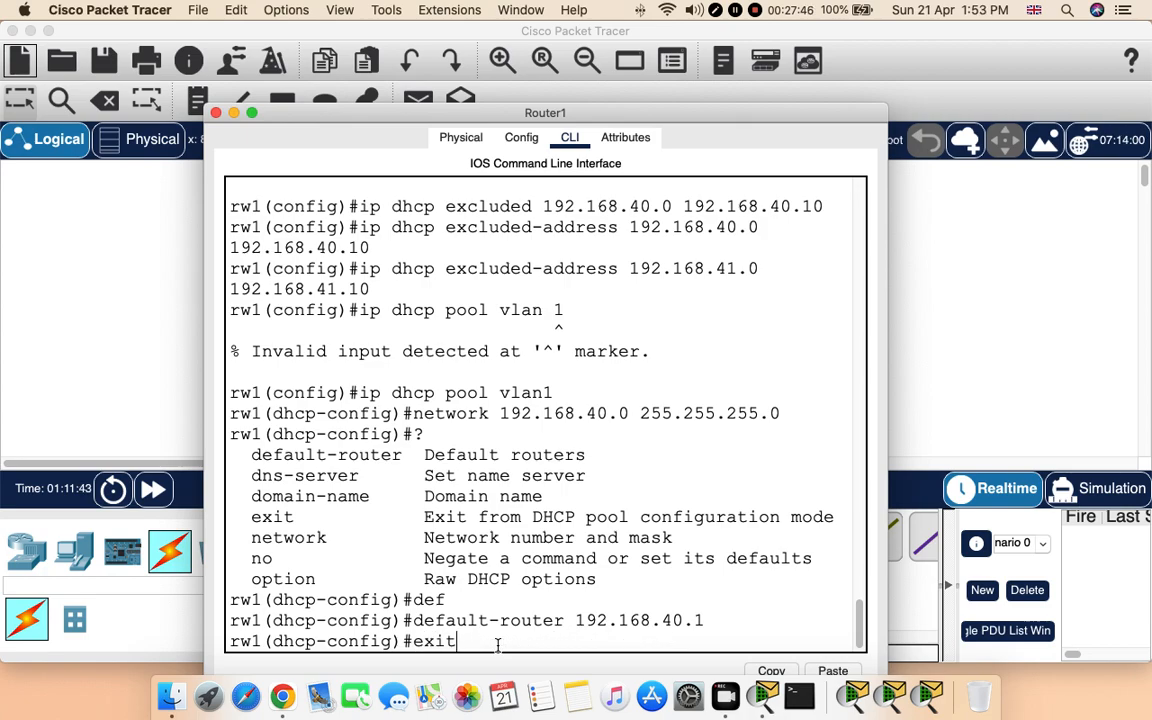
pyautogui.press('Return')
# Create the second DHCP pool by recalling the pool command and changing it to ip dhcp pool vlan2
pyautogui.press('Up')
pyautogui.press('Up')
pyautogui.press('Up')
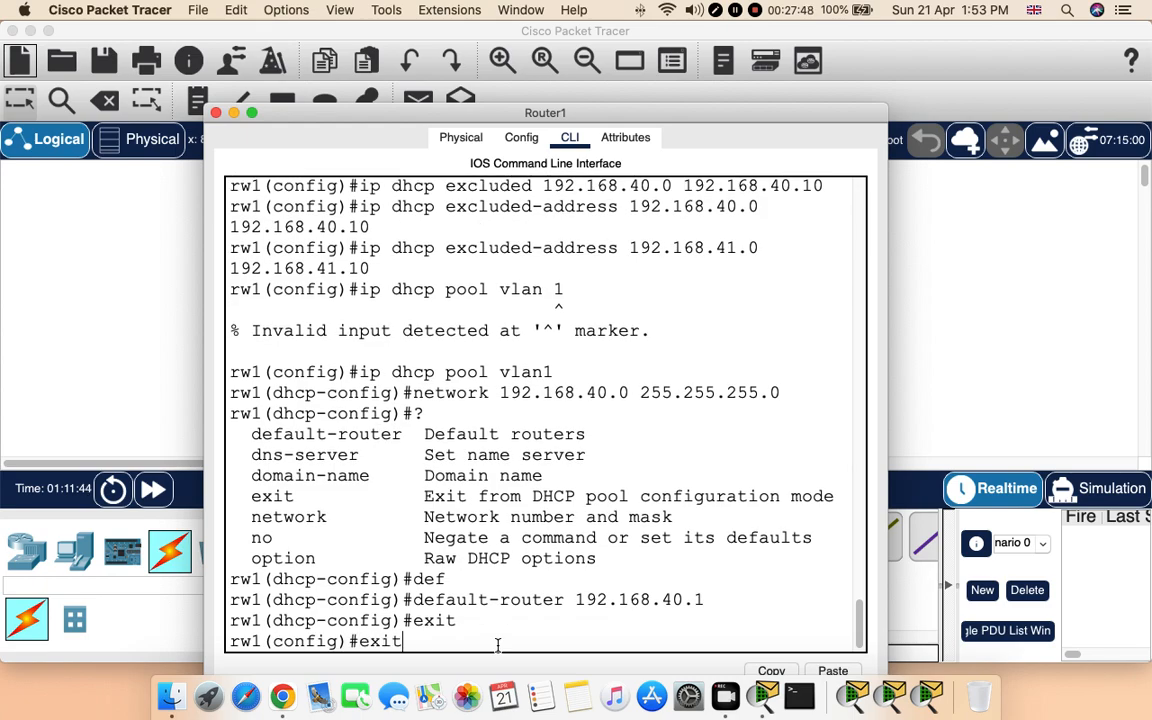
pyautogui.press('BackSpace')
pyautogui.write('2')
pyautogui.press('Return')
# Assign the vlan2 pool its subnet by adapting the recalled command to network 192.168.41.0 255.255.255.0
pyautogui.press('Up')
pyautogui.press('Up')
pyautogui.press('Up')
pyautogui.press('Up')
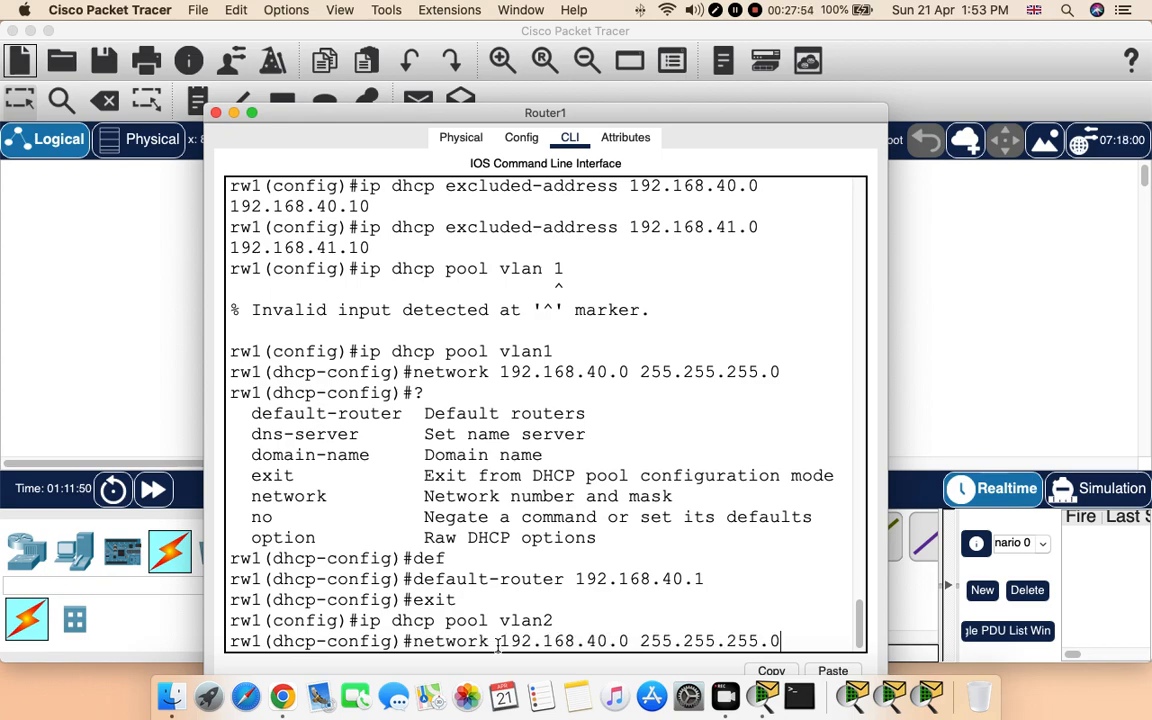
pyautogui.press('Left')
pyautogui.press('Left')
pyautogui.press('Left')
pyautogui.press('Left')
pyautogui.press('Left')
pyautogui.press('Left')
pyautogui.press('Left')
pyautogui.press('Left')
pyautogui.press('Left')
pyautogui.press('Left')
pyautogui.press('Left')
pyautogui.press('Left')
pyautogui.press('Left')
pyautogui.press('Left')
pyautogui.press('Left')
pyautogui.press('BackSpace')
pyautogui.write('1')
pyautogui.press('Return')
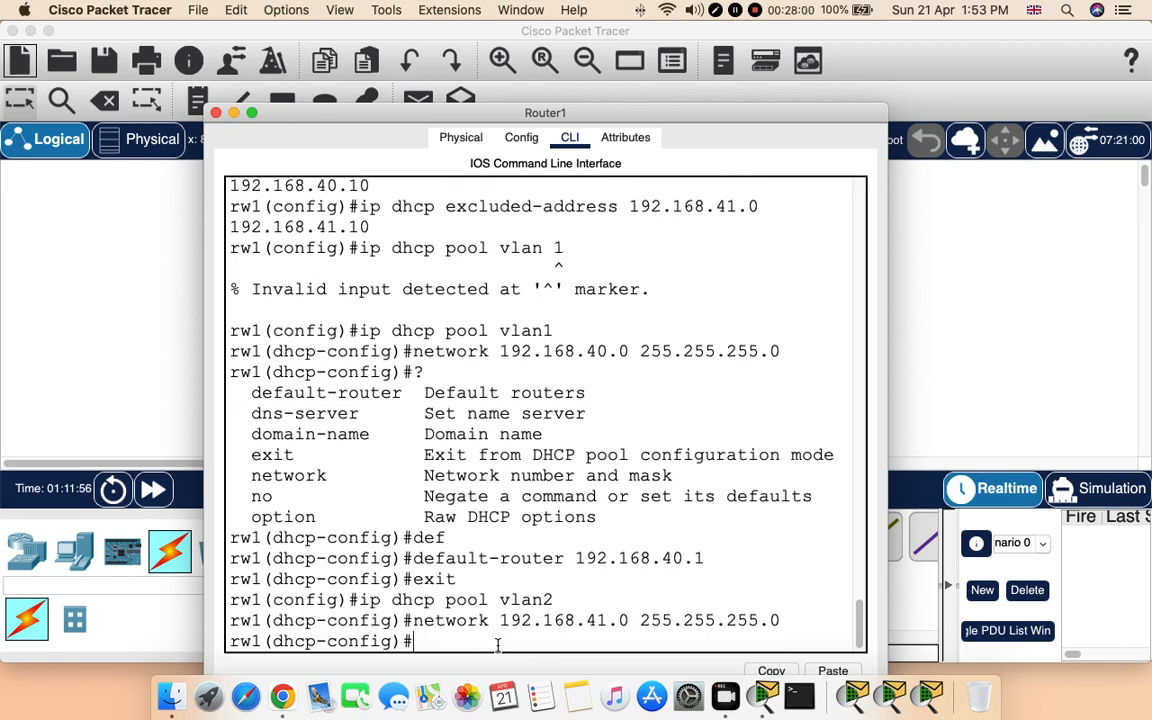
# Set the vlan2 pool's gateway with default-router 192.168.41.1 and close the router window
pyautogui.press('Up')
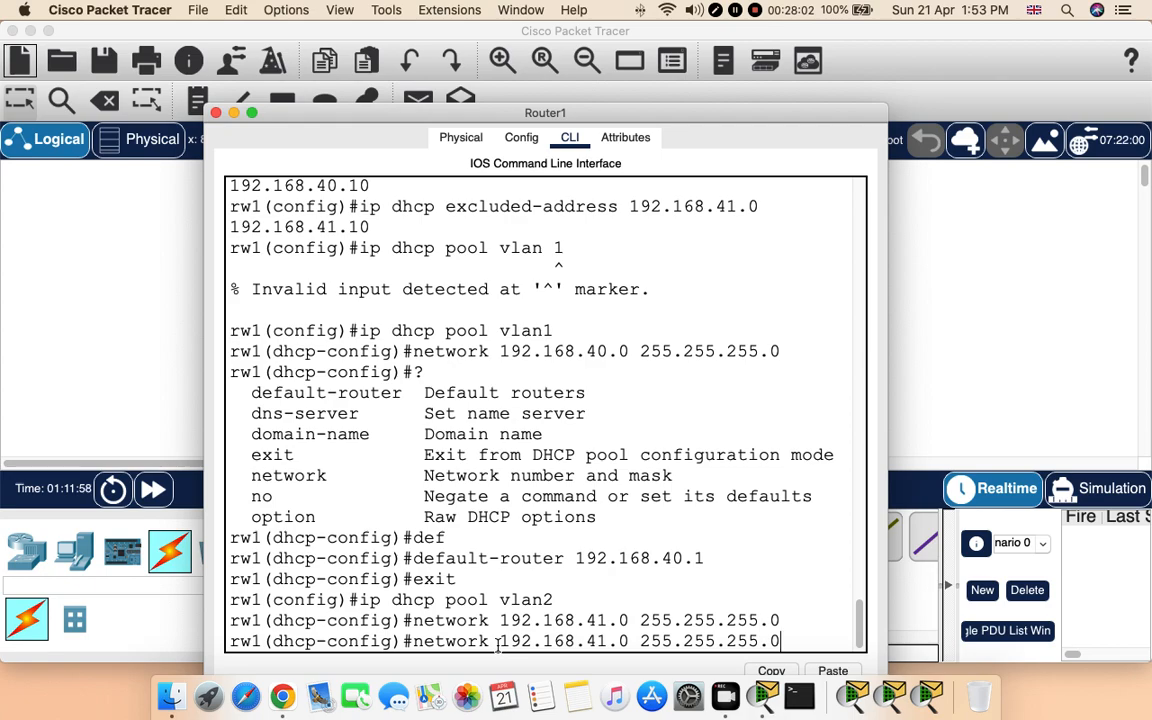
pyautogui.press('Up')
pyautogui.press('Up')
pyautogui.press('Up')
pyautogui.press('Left')
pyautogui.press('Left')
pyautogui.press('BackSpace')
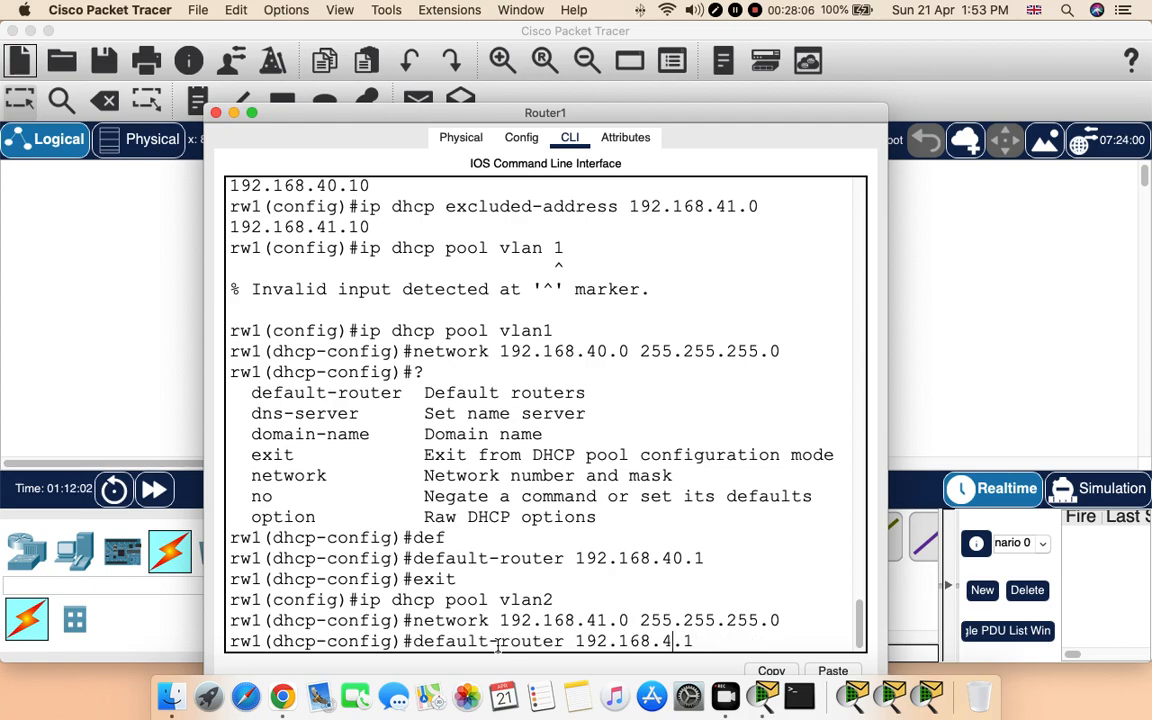
pyautogui.write('1')
pyautogui.press('Return')
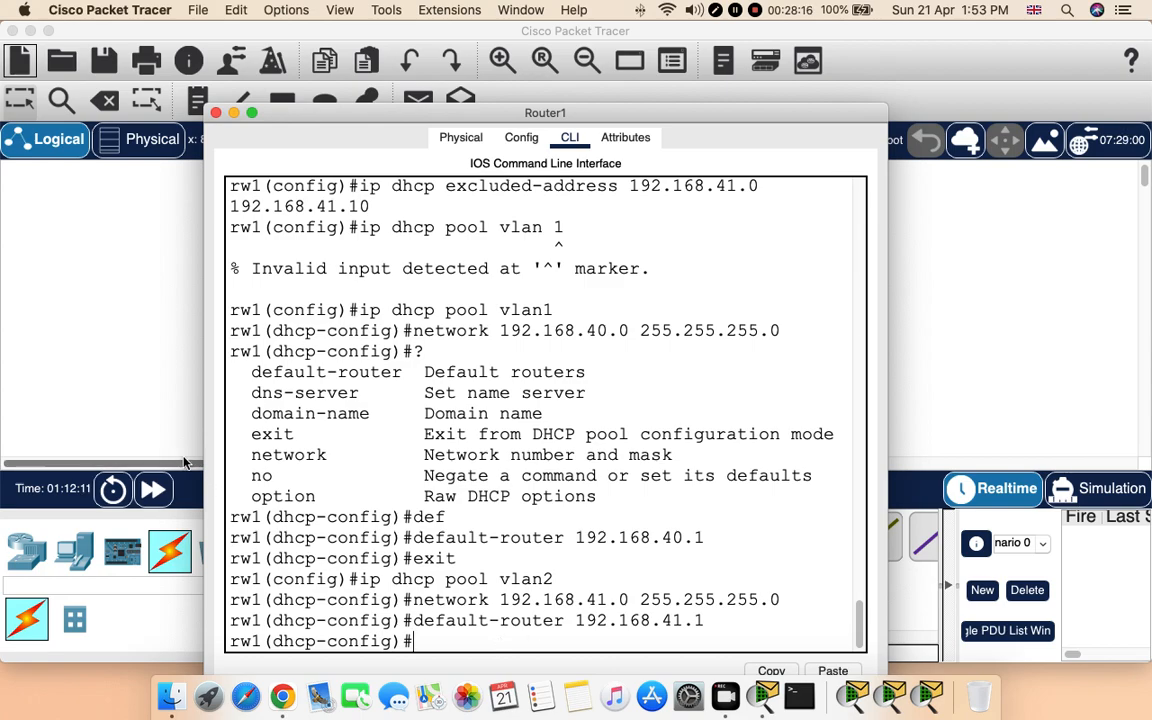
pyautogui.click(216, 114)
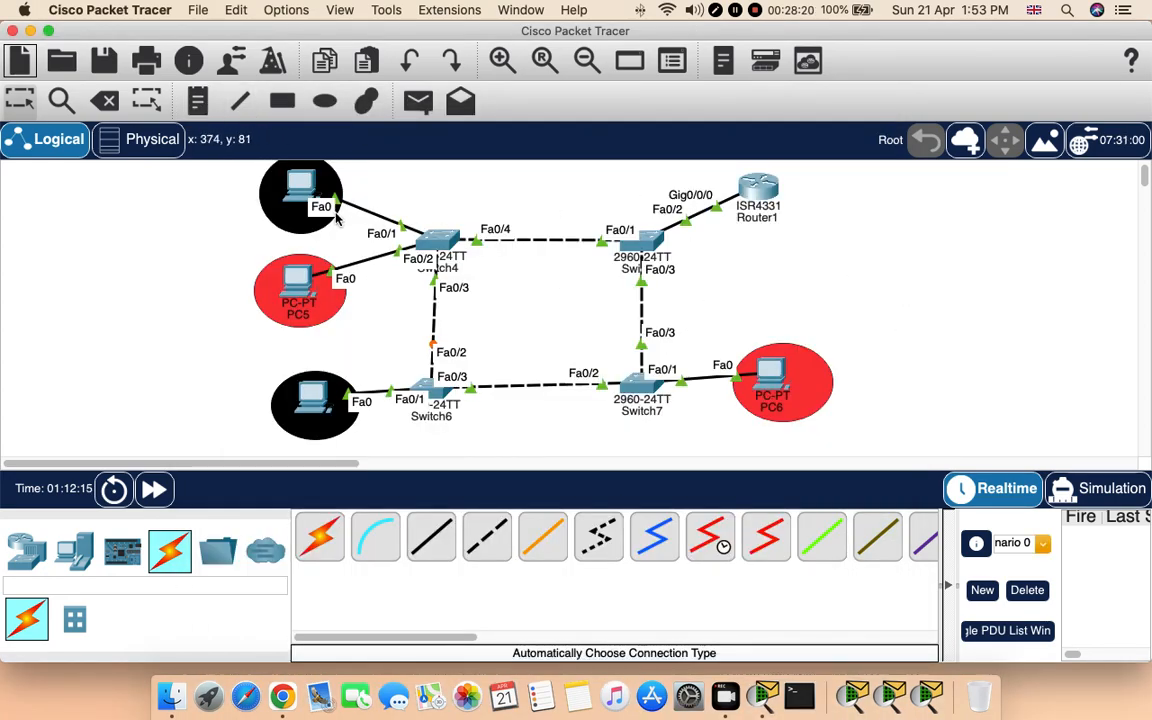
# Switch the IPv4 configuration of PC4, the upper black-circled PC, to DHCP and close its window
pyautogui.click(306, 184)
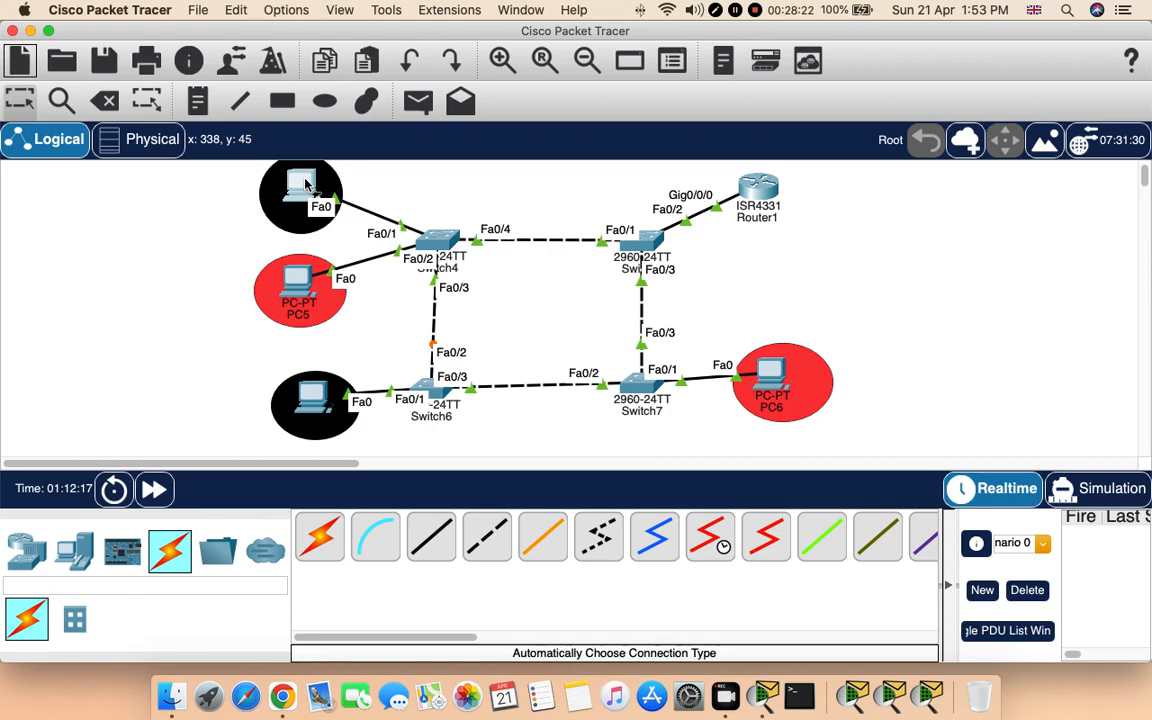
pyautogui.click(418, 155)
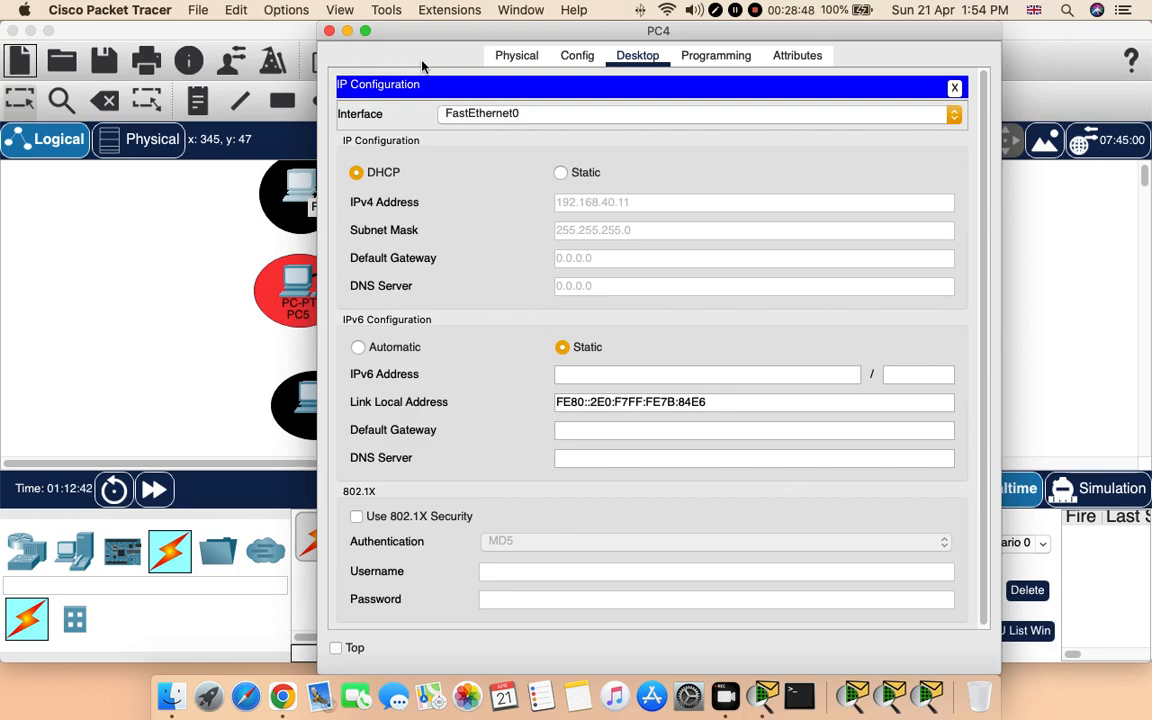
pyautogui.click(329, 31)
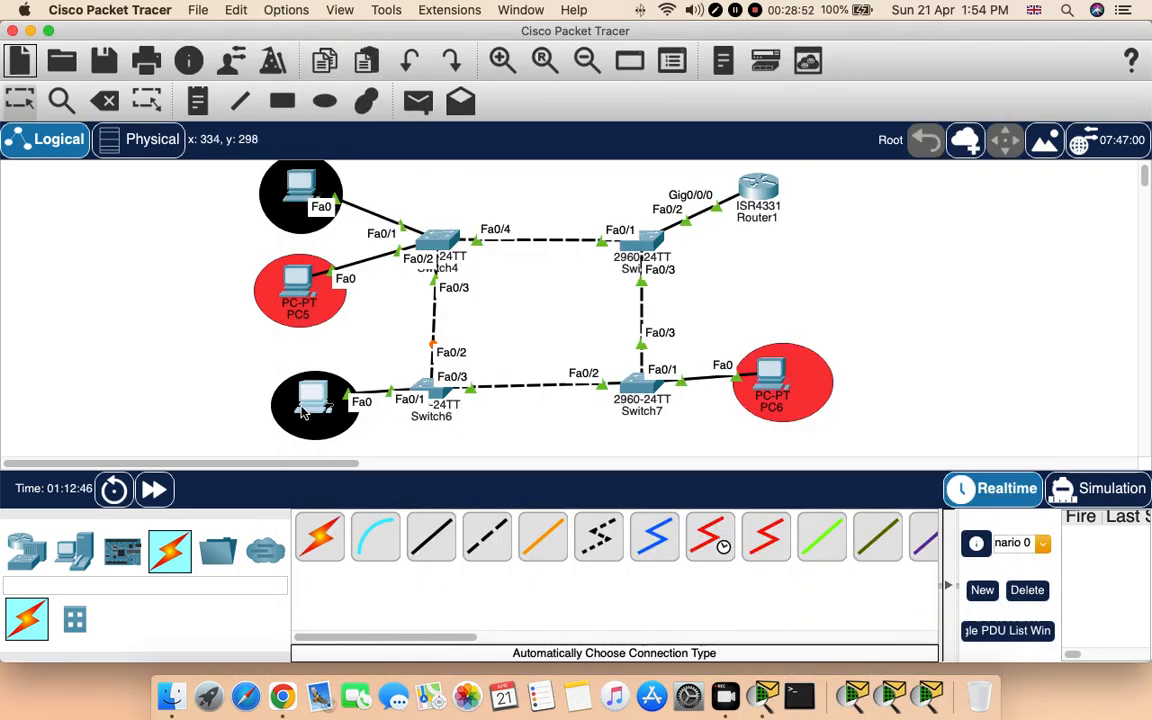
# Switch the IPv4 configuration of PC7, the lower black-circled PC, to DHCP and close its window
pyautogui.click(303, 408)
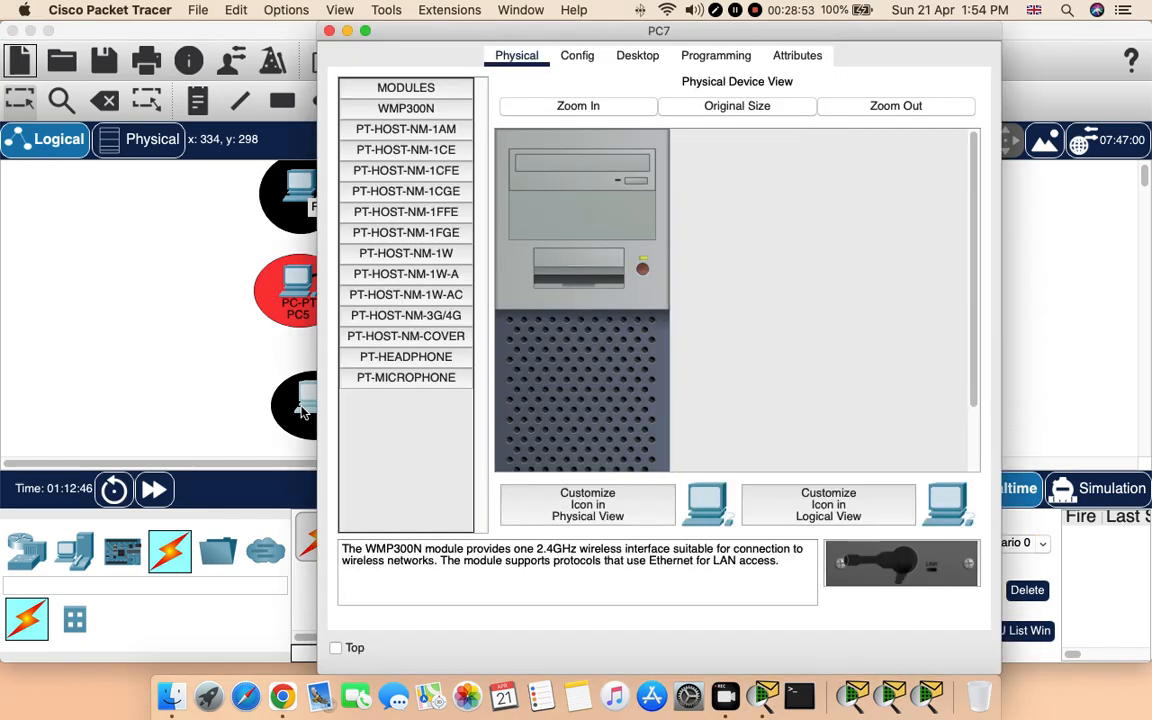
pyautogui.click(637, 55)
pyautogui.click(390, 118)
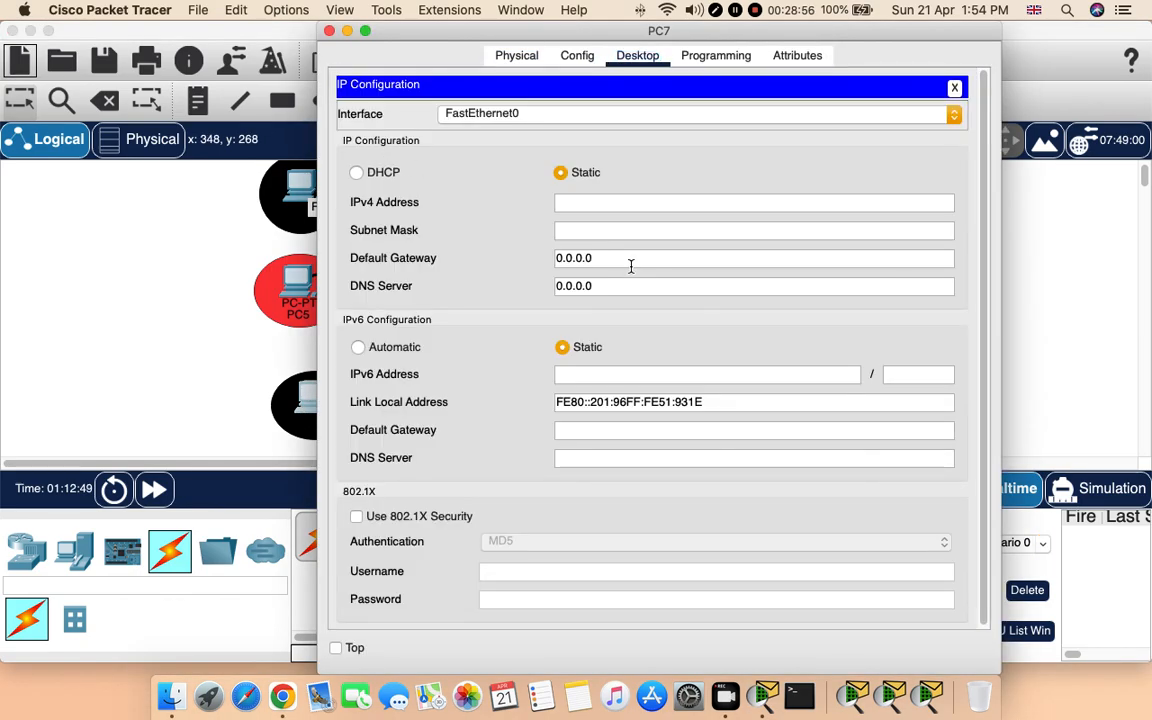
pyautogui.click(358, 172)
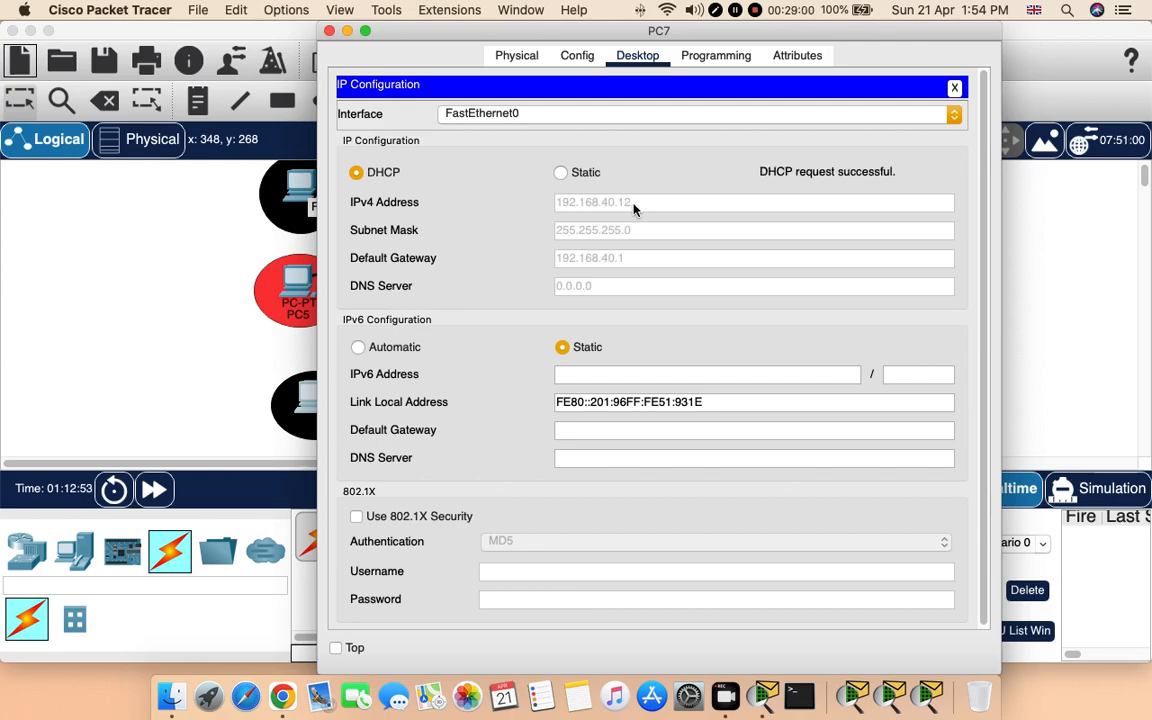
pyautogui.click(329, 31)
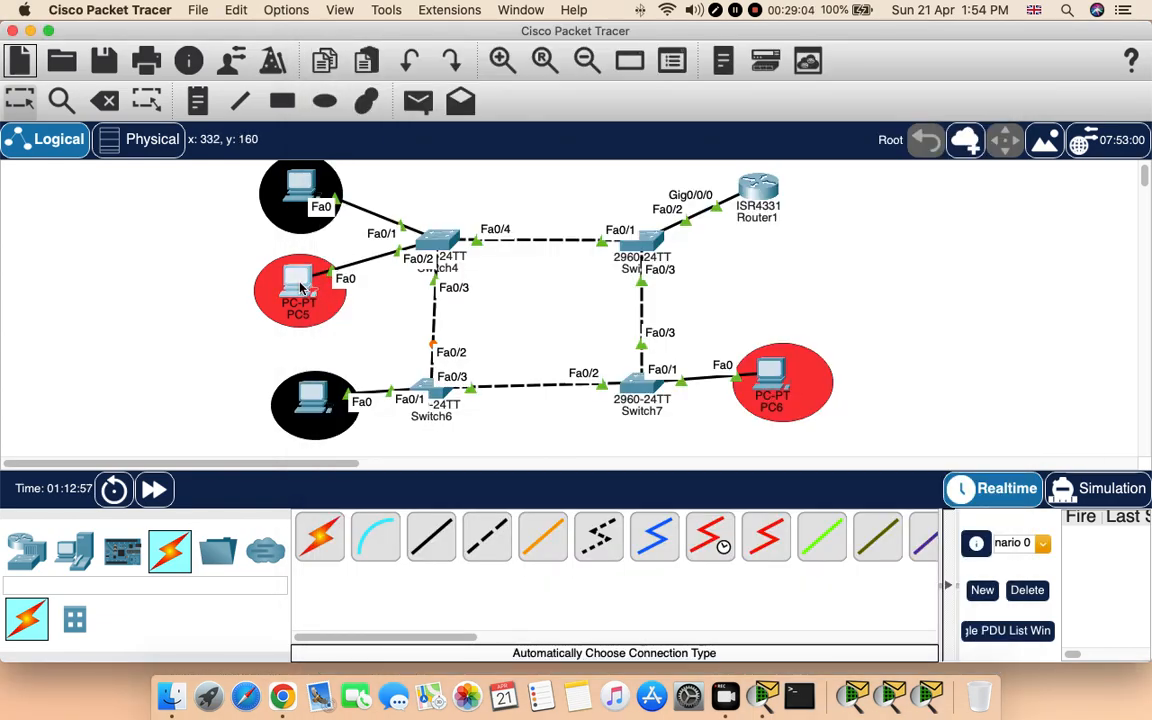
# Switch the IPv4 configuration of PC5, the upper red-circled PC, to DHCP and close its window
pyautogui.click(296, 278)
pyautogui.click(637, 55)
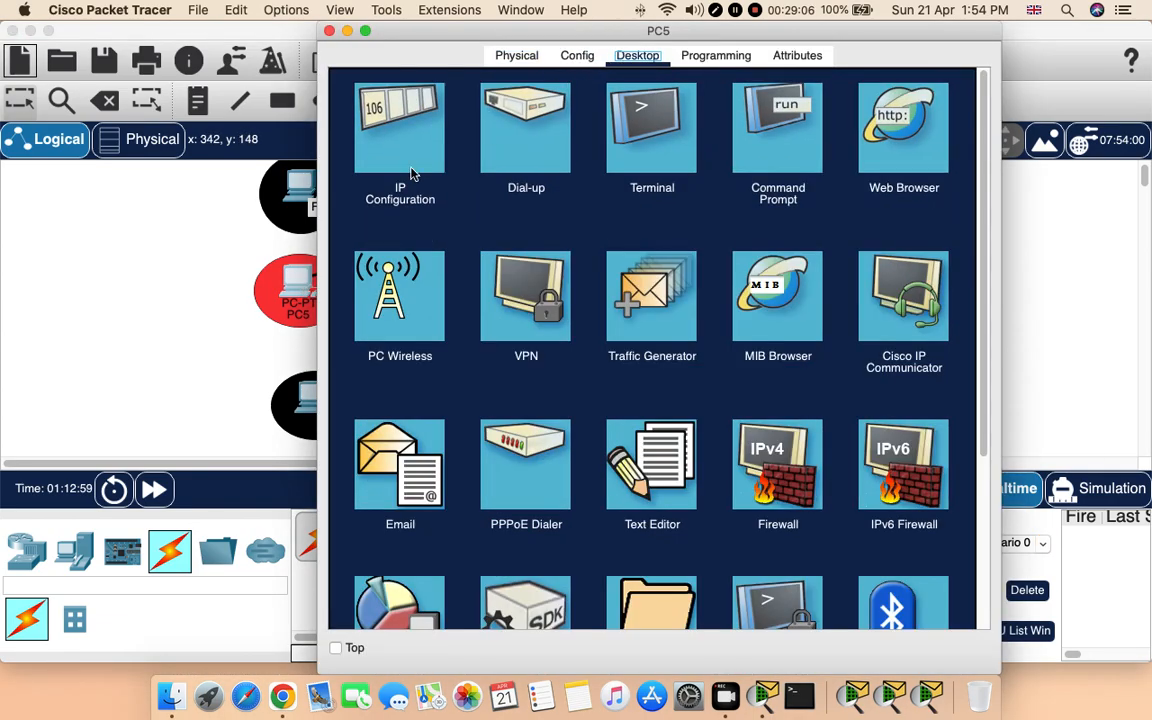
pyautogui.click(382, 157)
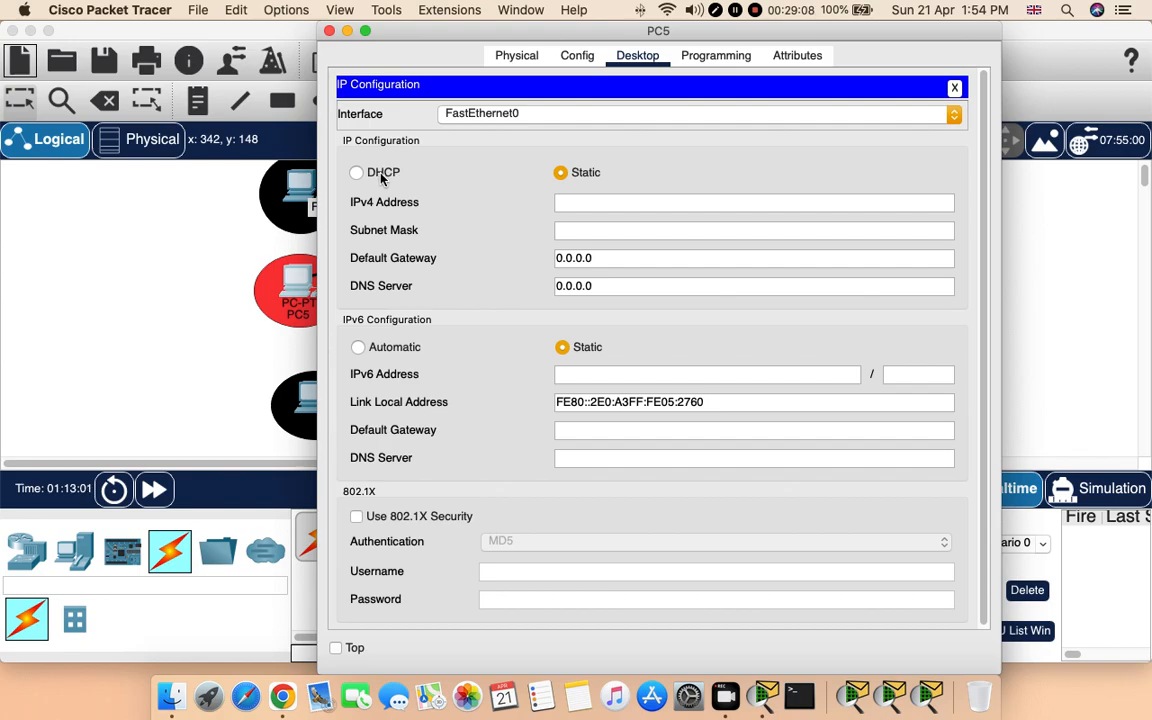
pyautogui.click(382, 175)
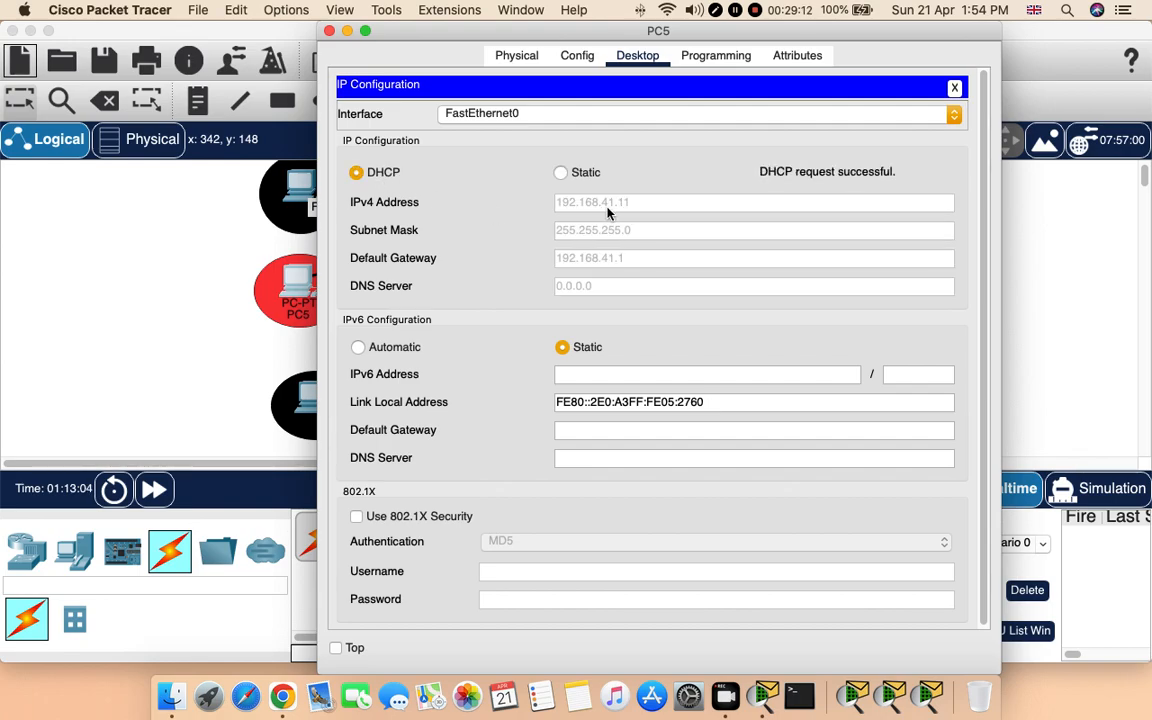
pyautogui.click(329, 30)
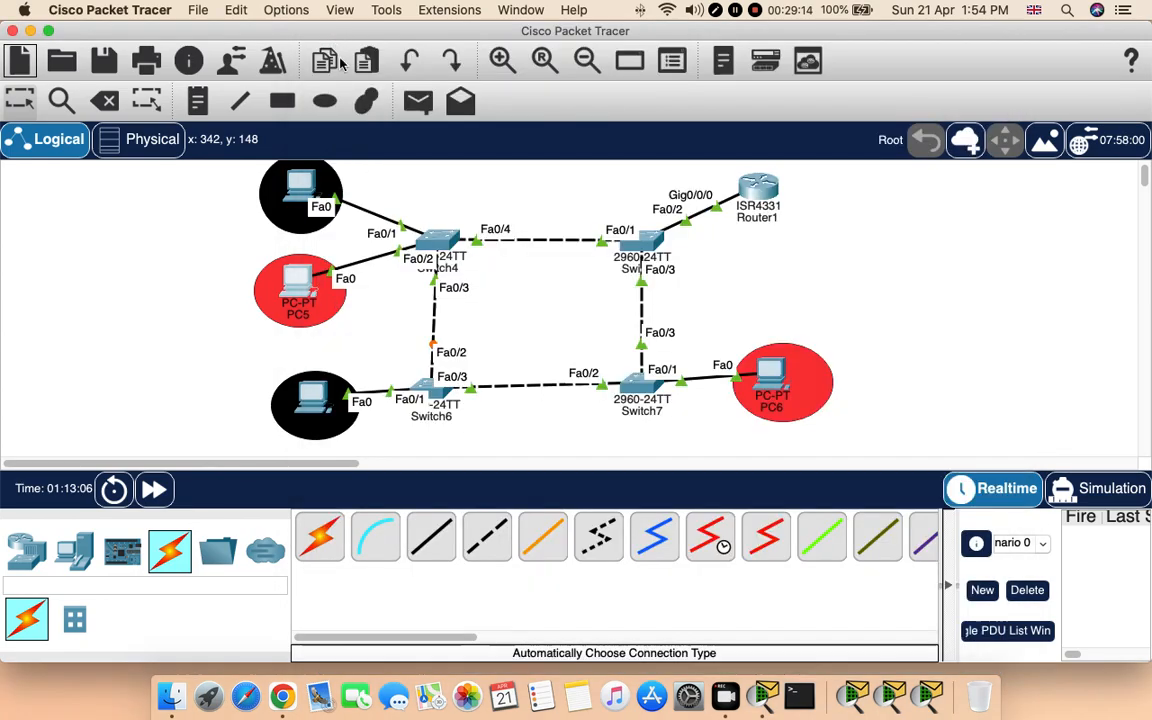
# Switch the IPv4 configuration of PC6, the red-circled PC attached to Switch7, to DHCP and close its window
pyautogui.click(773, 388)
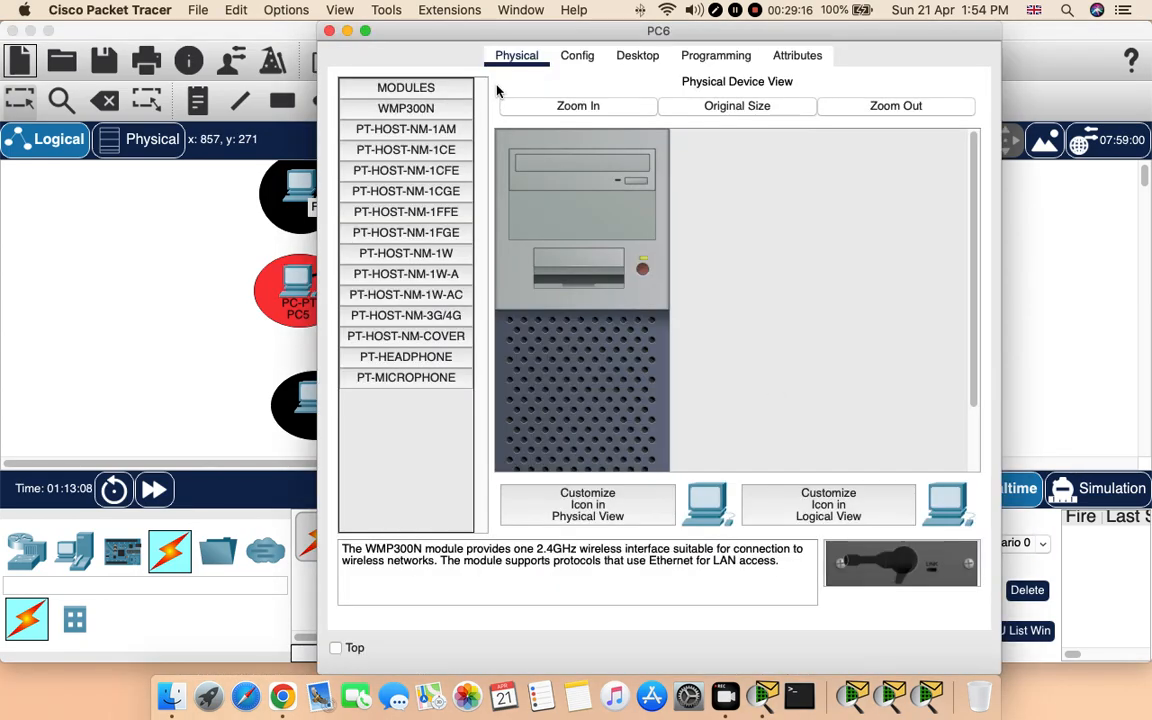
pyautogui.click(573, 60)
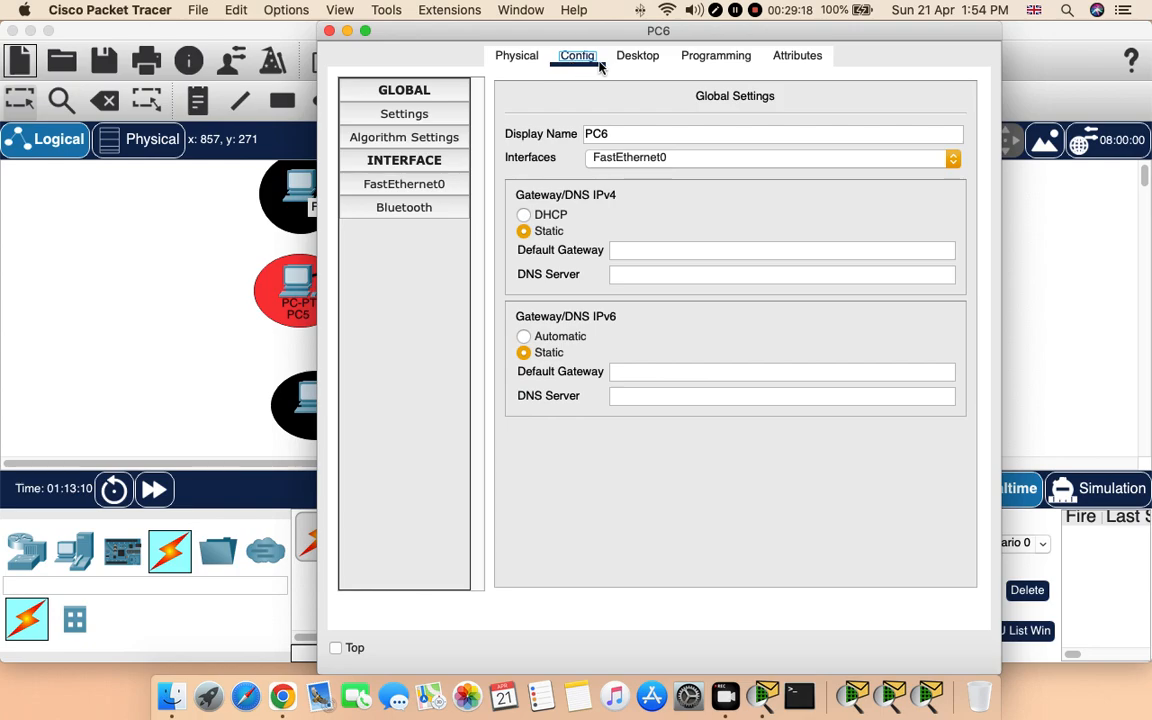
pyautogui.click(633, 60)
pyautogui.click(395, 140)
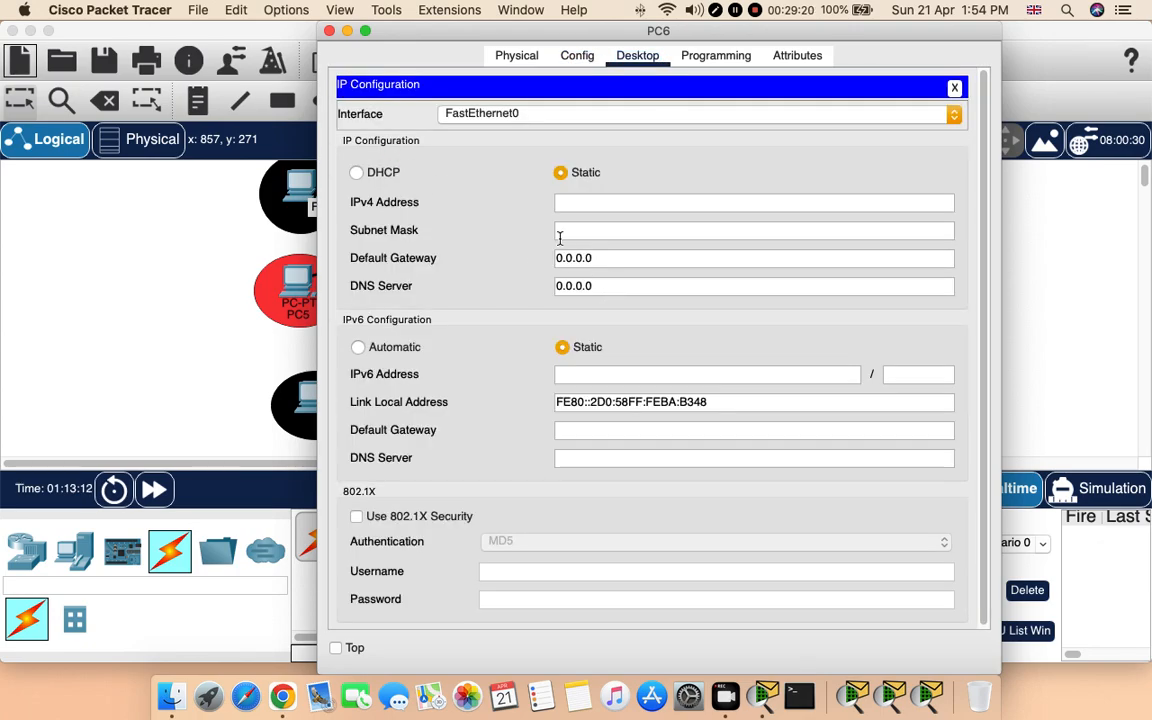
pyautogui.click(377, 173)
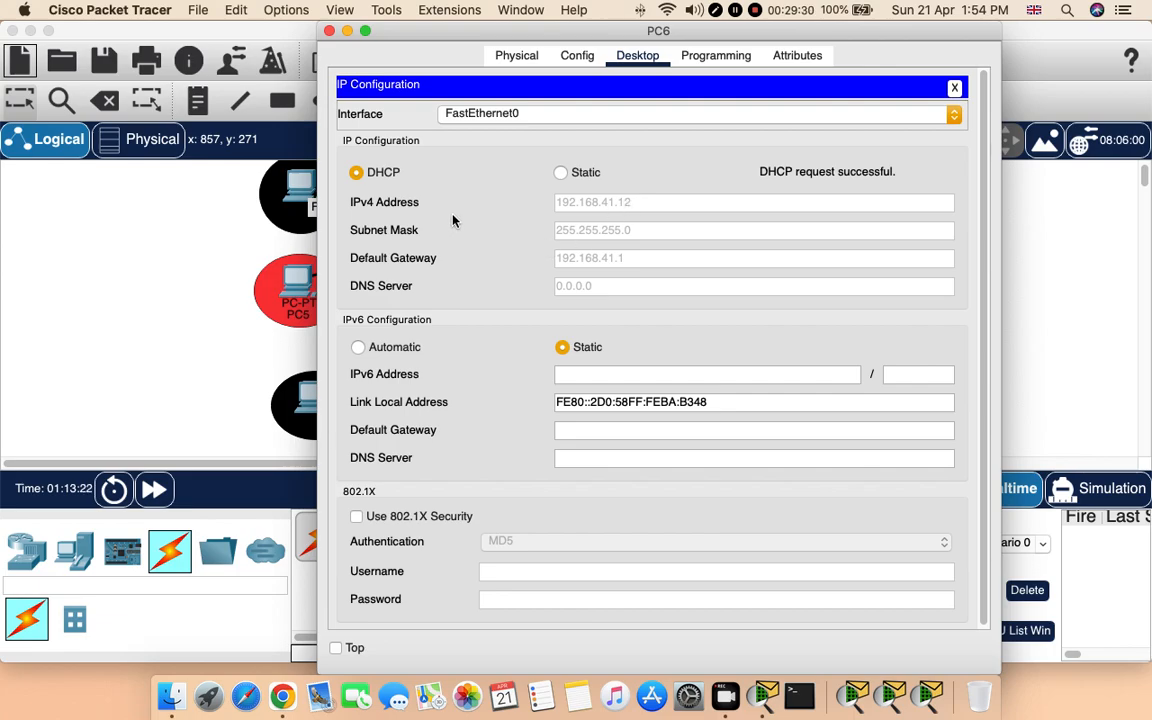
pyautogui.click(329, 31)
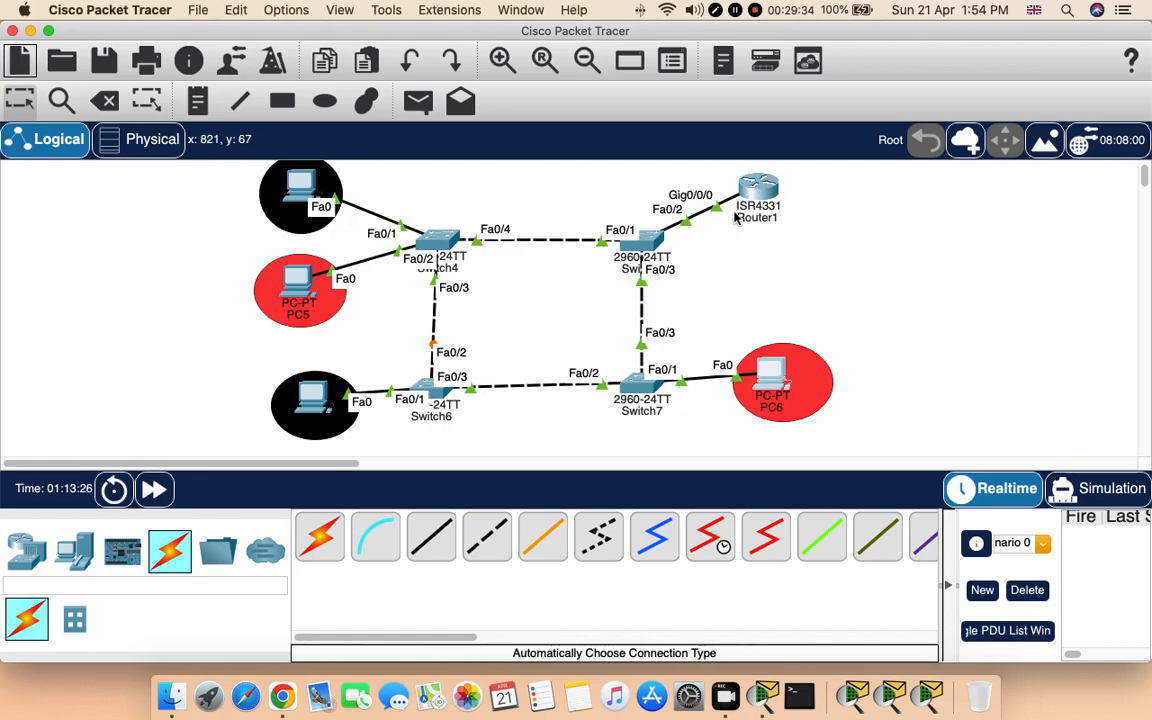
# Send a simple PDU from PC4 to PC5 to test connectivity between the two VLANs
pyautogui.moveTo(760, 200)
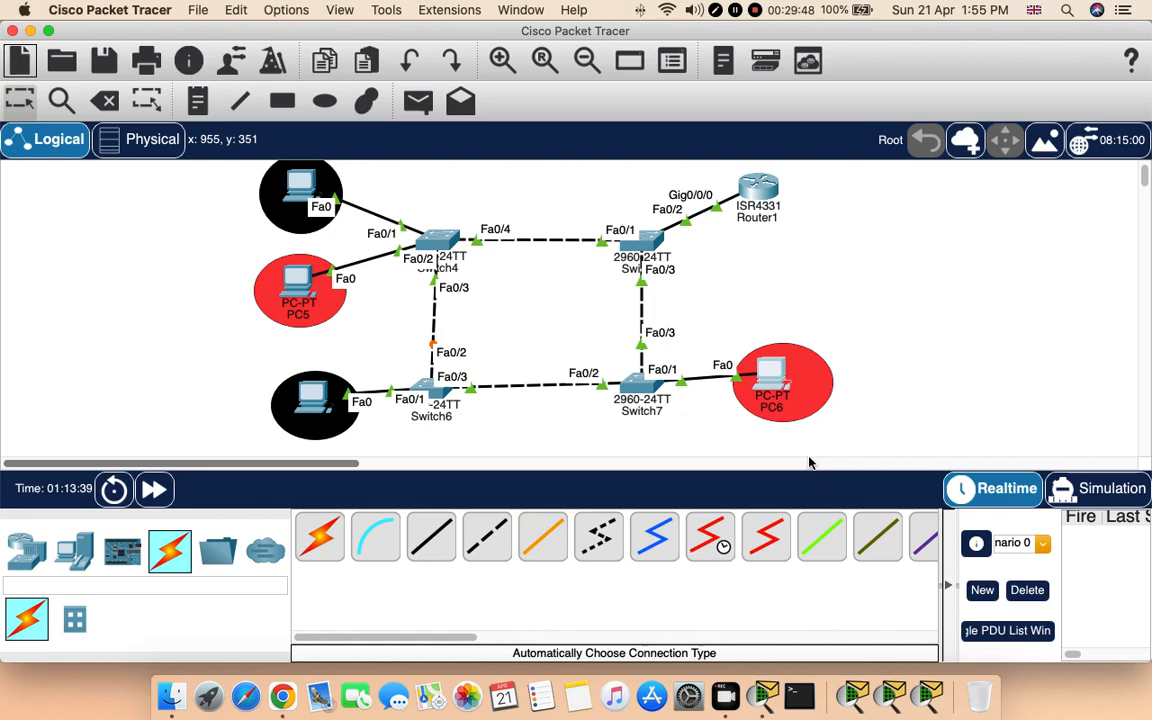
pyautogui.click(417, 104)
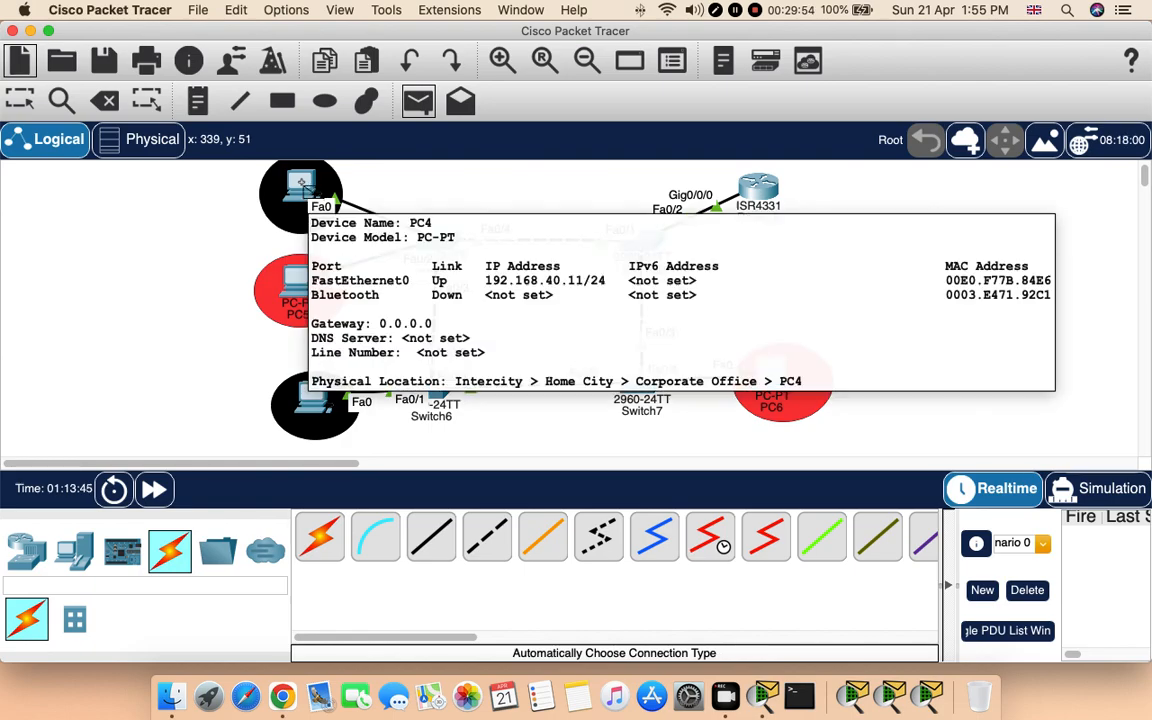
pyautogui.click(302, 186)
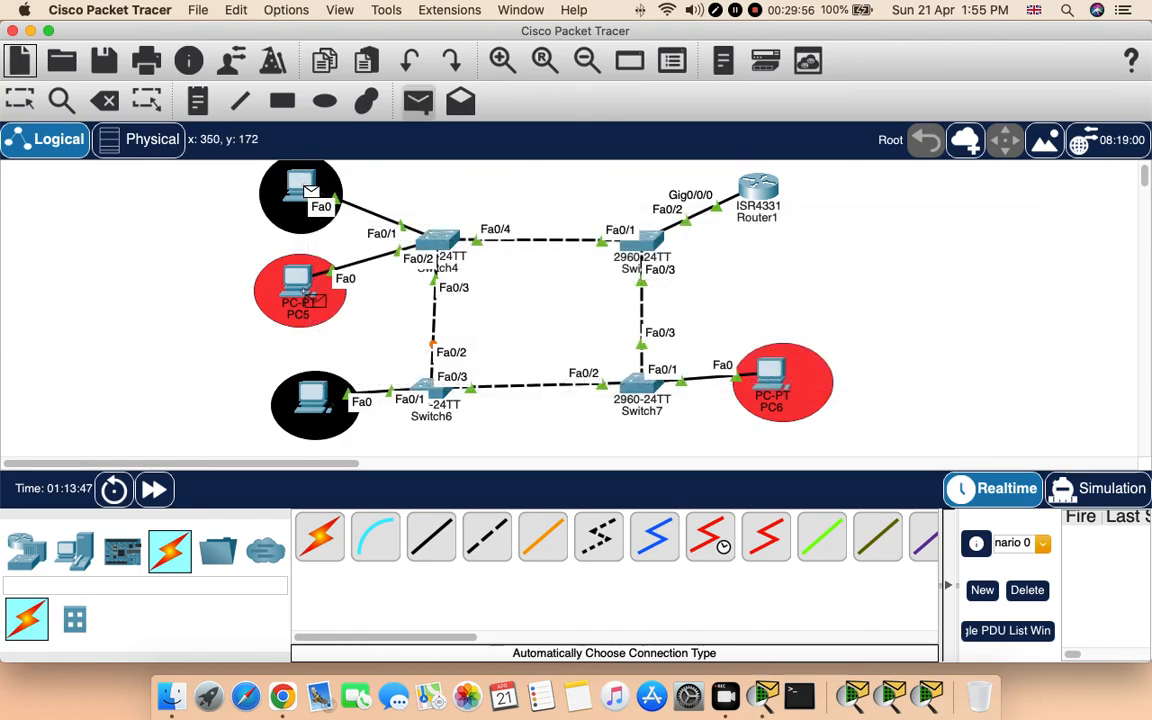
pyautogui.click(302, 291)
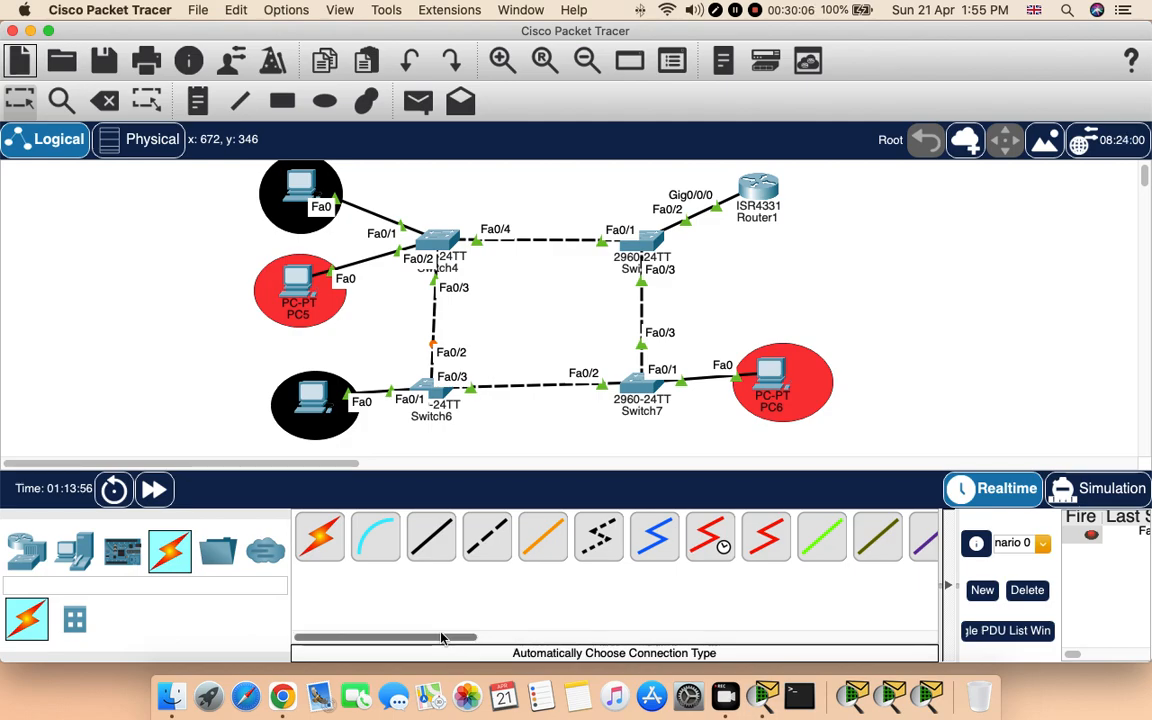
# Shift and widen the Packet Tracer window to show the PDU's last status, and fire the PDU again
pyautogui.moveTo(906, 39); pyautogui.dragTo(820, 45)
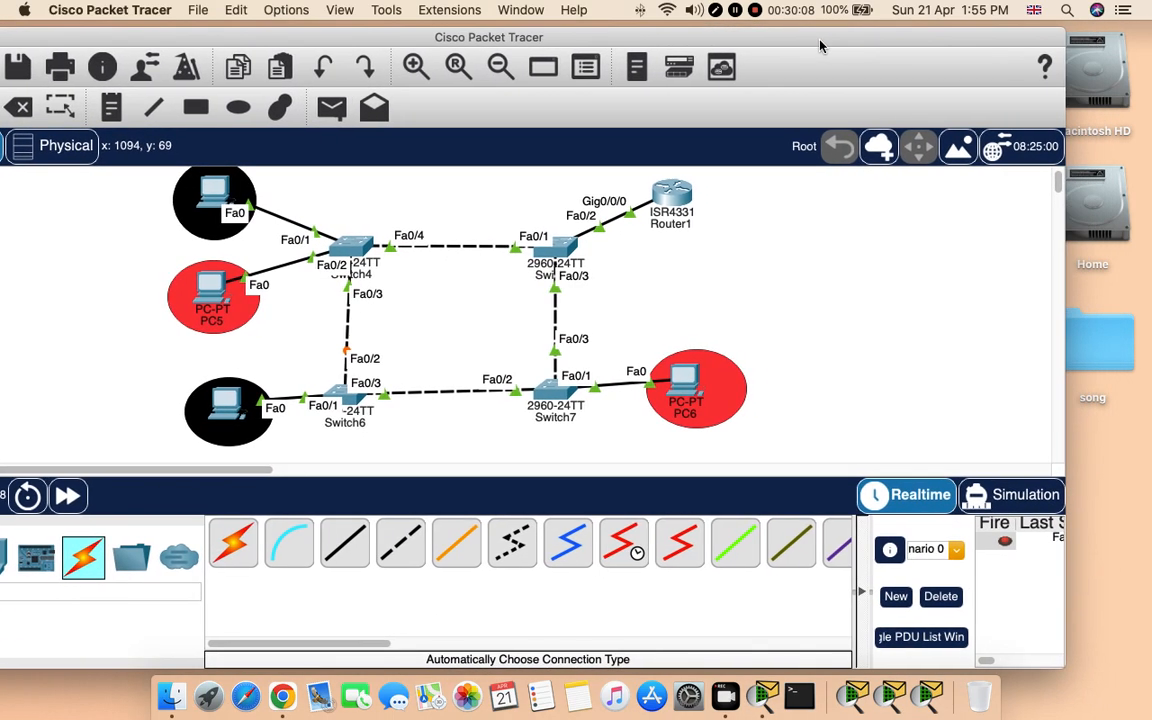
pyautogui.moveTo(1095, 398); pyautogui.dragTo(1150, 400)
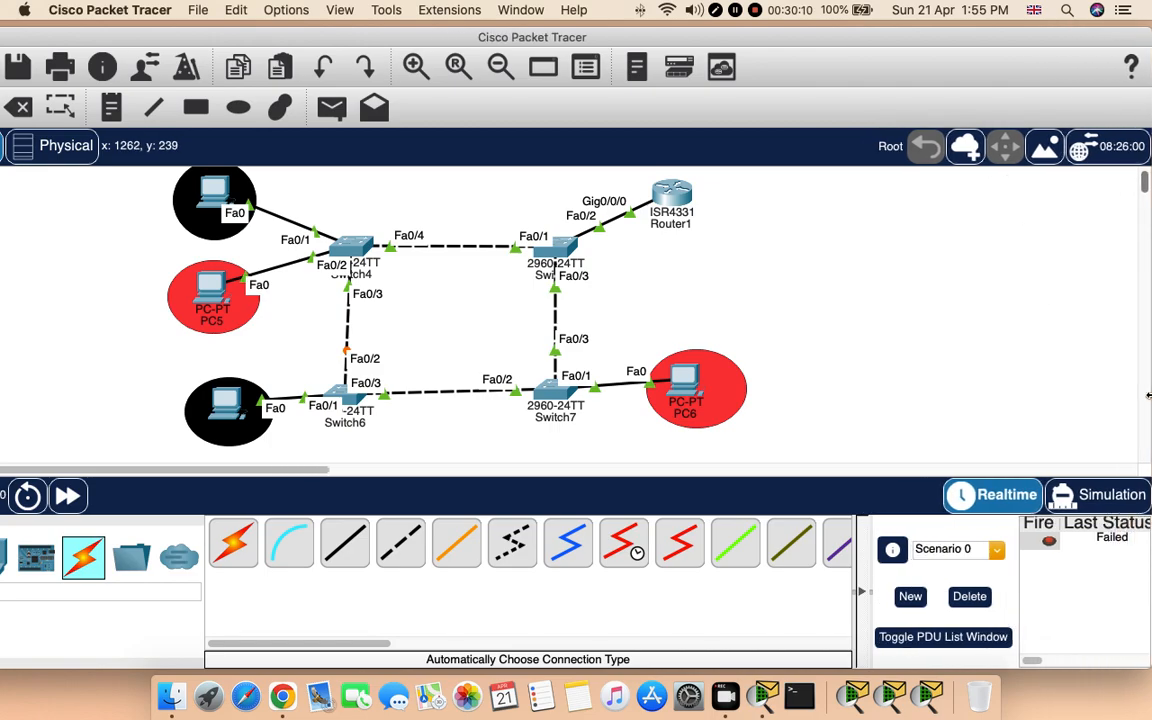
pyautogui.click(1049, 542)
pyautogui.doubleClick(1051, 547)
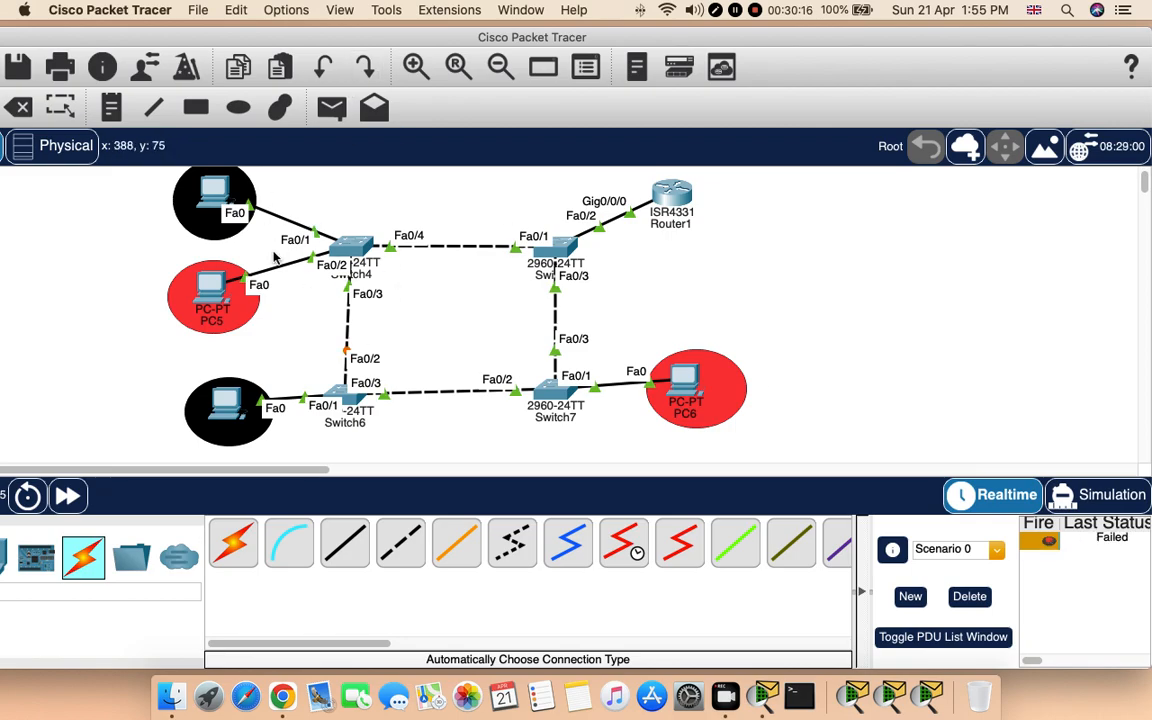
# Send a simple PDU from PC4 to PC7 to test connectivity between the two black-circled PCs
pyautogui.click(331, 107)
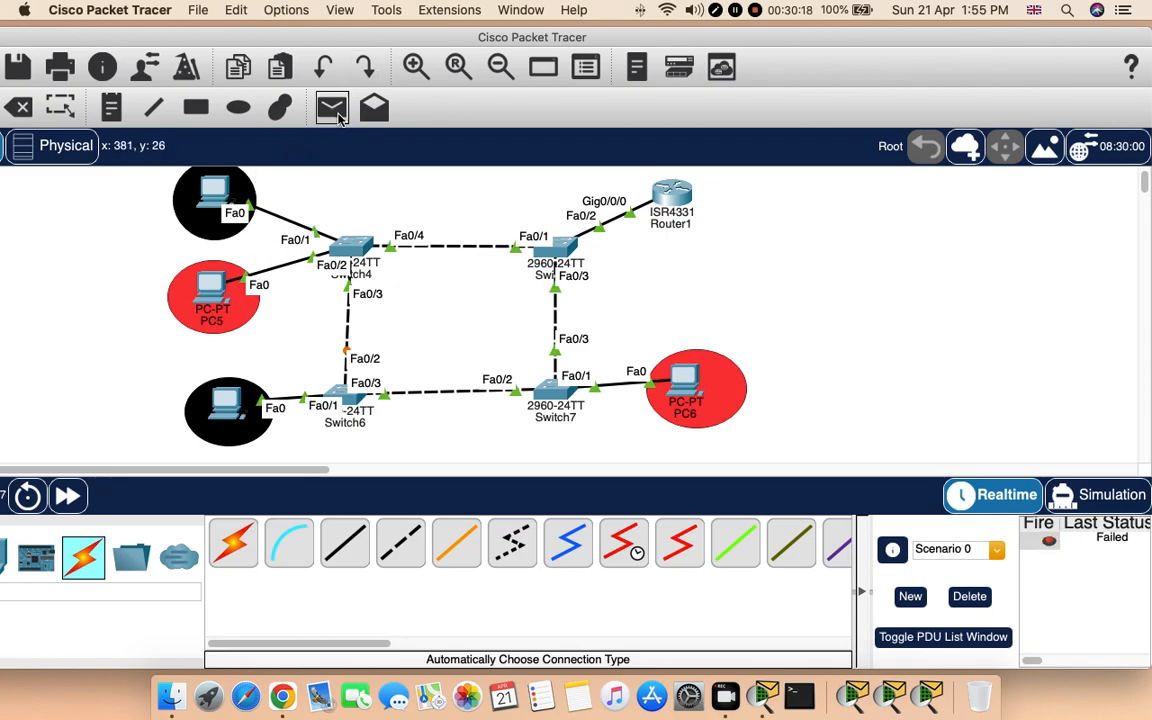
pyautogui.click(218, 195)
pyautogui.click(232, 408)
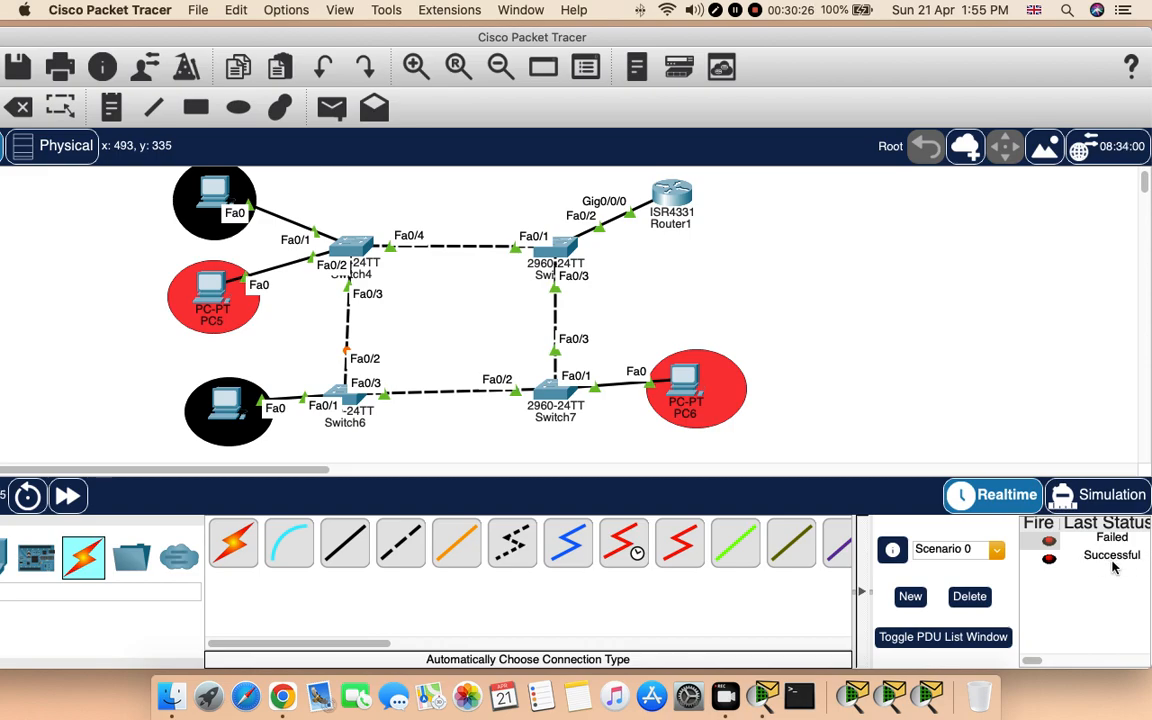
# Send a simple PDU from PC5 to PC7 to test connectivity from the red to the black VLAN
pyautogui.click(331, 108)
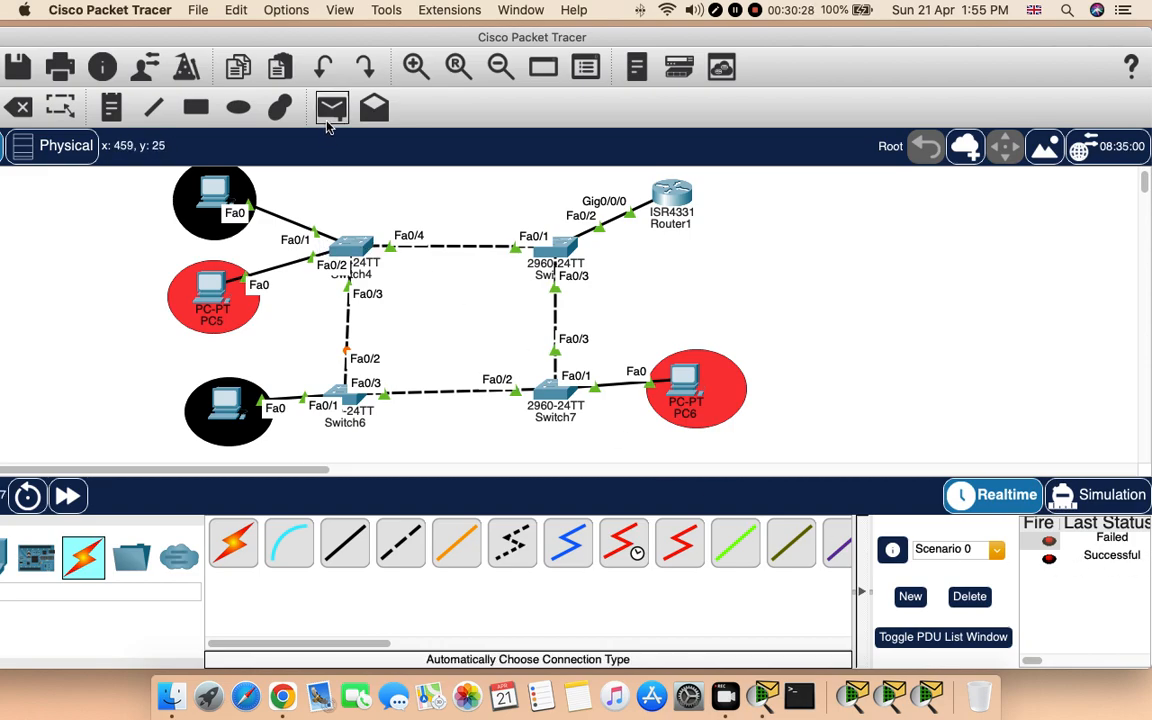
pyautogui.click(220, 298)
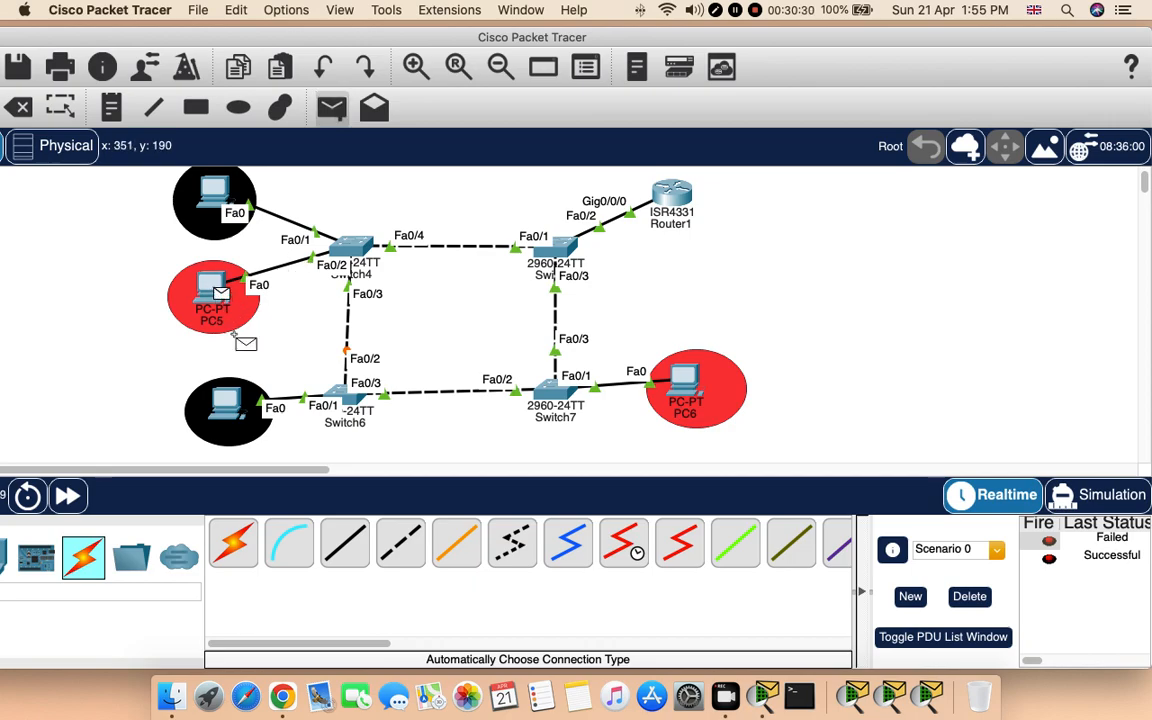
pyautogui.click(237, 418)
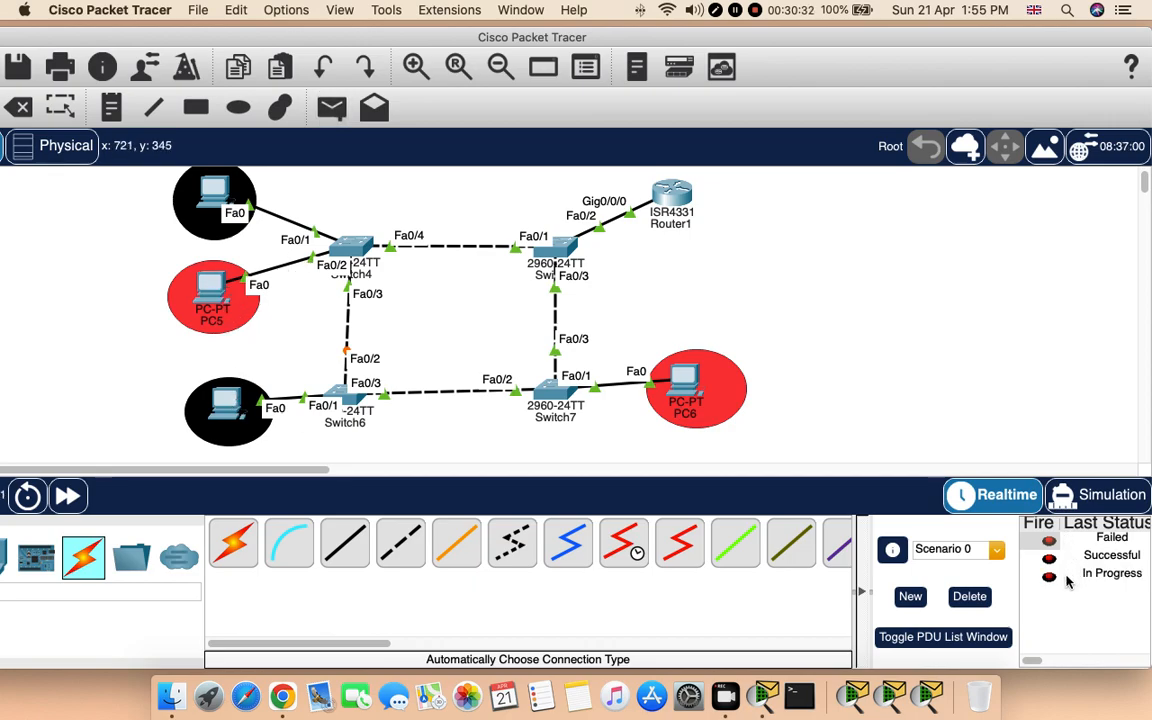
# Send a simple PDU from PC5 to PC6 to test connectivity between the two red-circled PCs
pyautogui.click(331, 108)
pyautogui.click(218, 294)
pyautogui.click(720, 392)
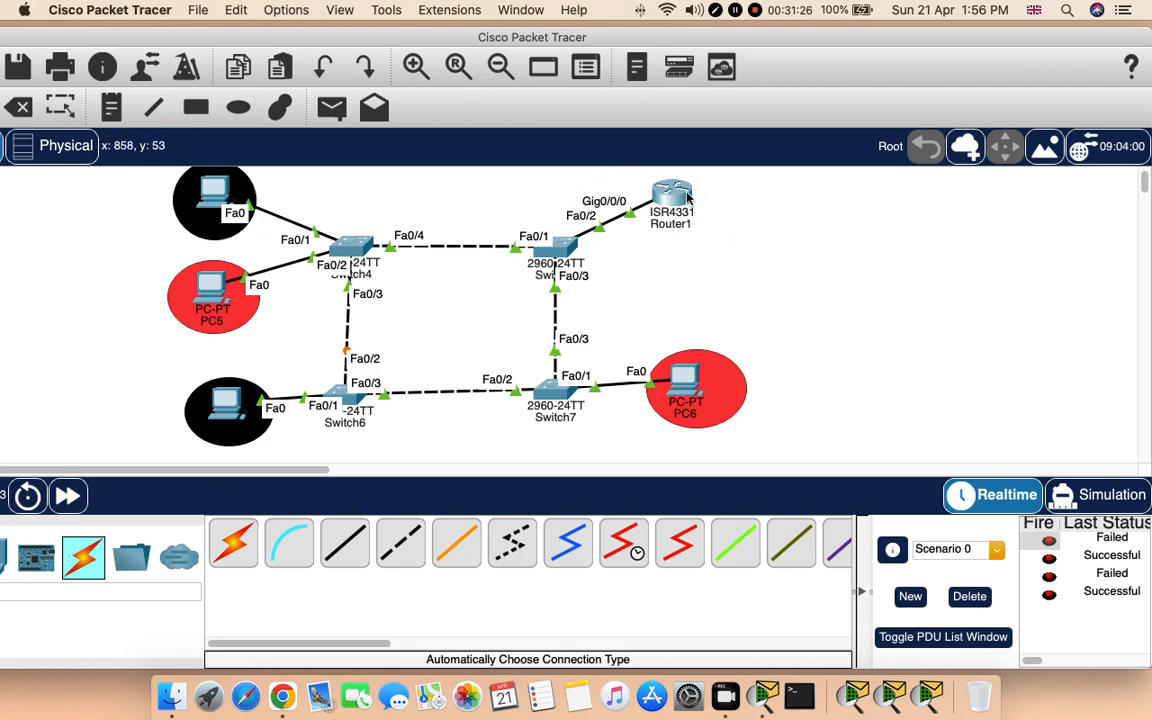
pyautogui.moveTo(687, 197)
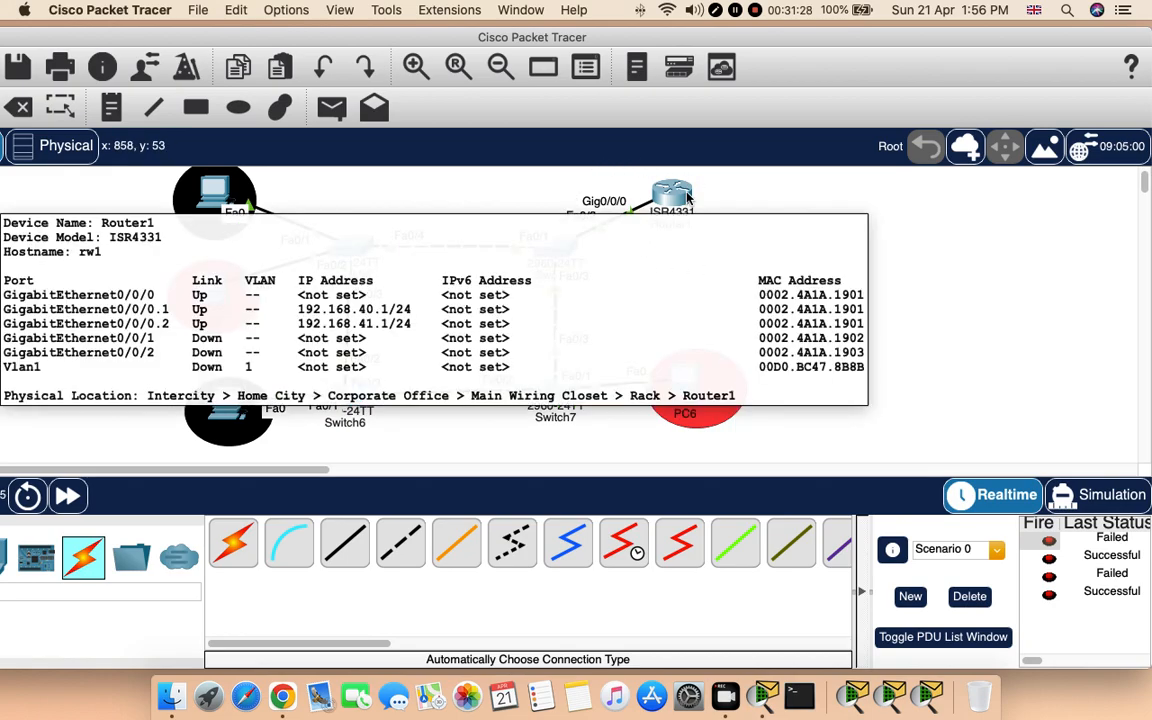